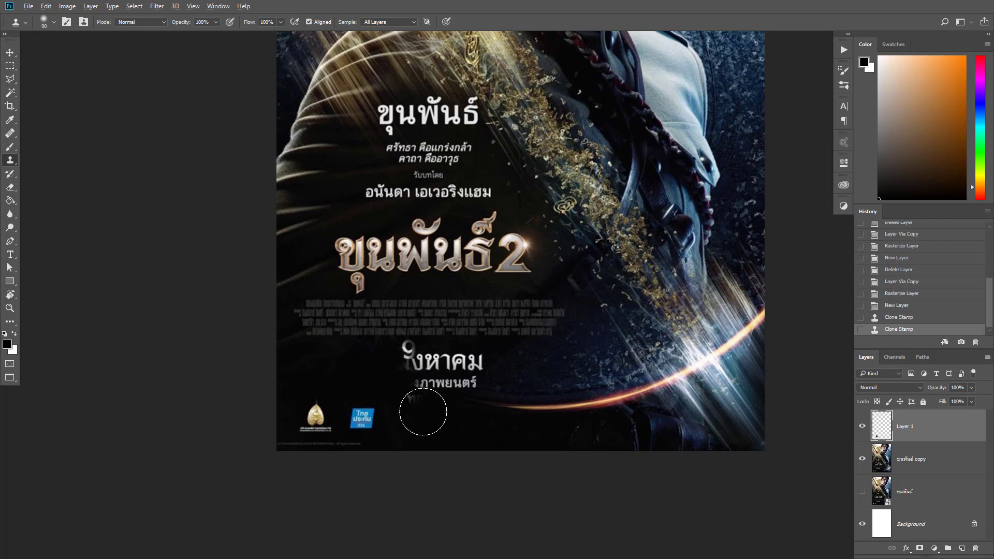
Step: Reduce the Clone Stamp brush to 70 and paint dark background over the remaining release-date text below the credits
left_click(414, 395)
key("bracketleft")
key("bracketleft")
left_click(470, 382)
left_click(475, 362)
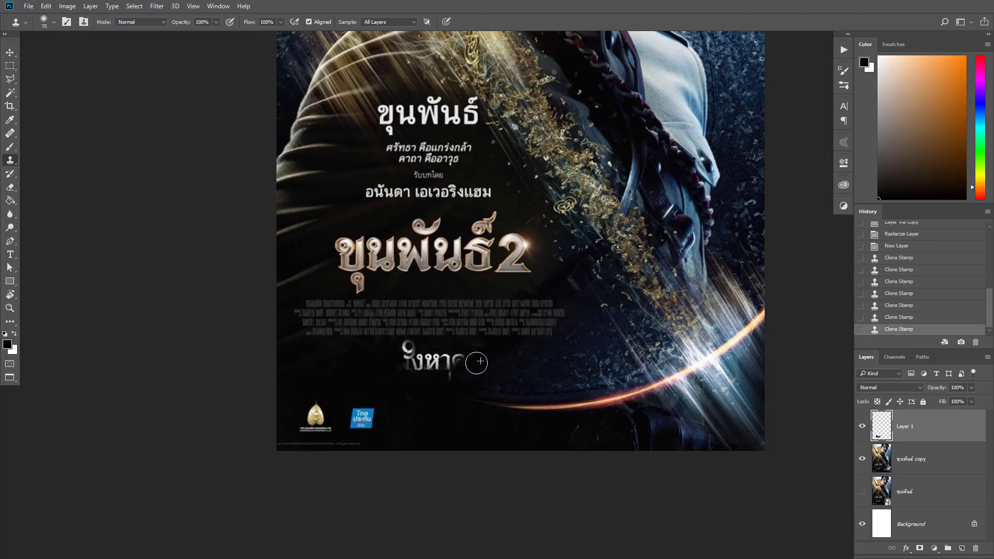
left_click(437, 364)
left_click(439, 387, "alt")
left_click(421, 361)
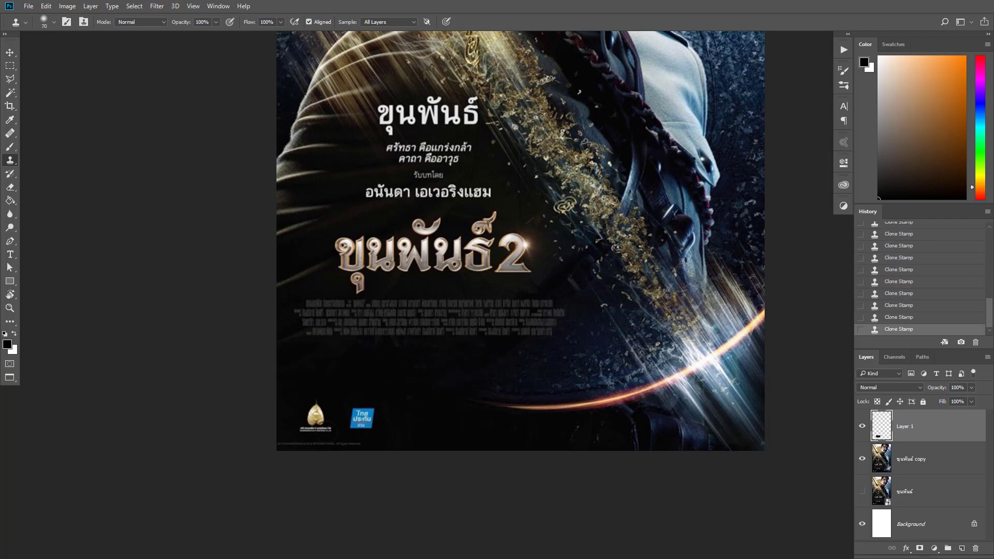
Step: Clone out the gold and blue logos and the tiny copyright line in the poster's bottom-left corner
left_click_drag(326, 431, 314, 408)
left_click(359, 418)
left_click(362, 416)
left_click_drag(353, 440, 288, 445)
Step: Sample clean dark background, enlarge the clone brush and paint over the whole block of credits text
left_click(333, 375, "alt")
key("bracketright")
key("bracketright")
key("bracketright")
mouse_move(313, 322)
left_mouse_down()
mouse_move(404, 323)
mouse_move(486, 324)
mouse_move(505, 314)
mouse_move(485, 315)
mouse_move(522, 351)
mouse_move(542, 312)
left_mouse_up()
Step: Clone dark background over the large metallic title ขุนพันธ์ 2
left_click(480, 361, "alt")
mouse_move(353, 262)
left_mouse_down()
mouse_move(355, 333)
mouse_move(521, 269)
mouse_move(497, 282)
left_mouse_up()
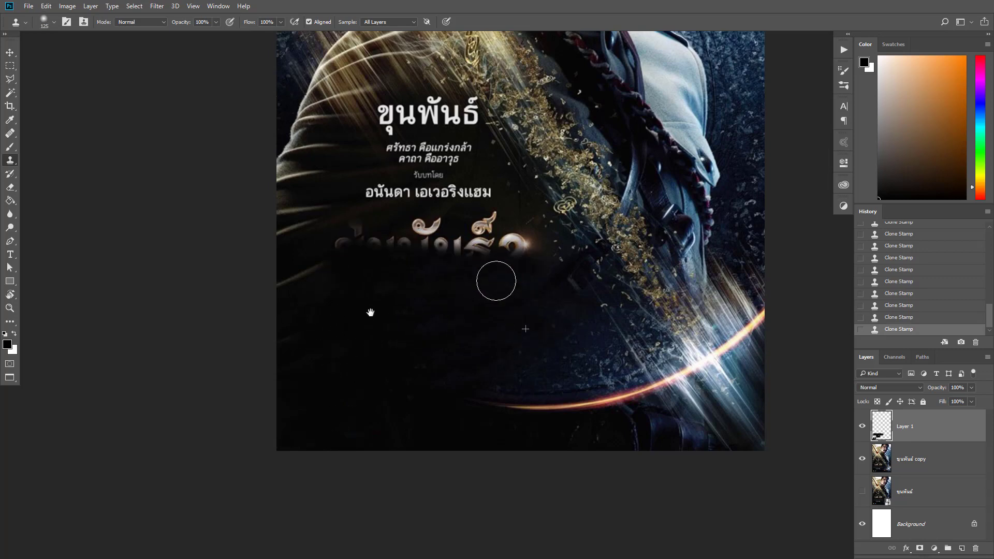
scroll(408, 263, "up", 3)
mouse_move(339, 268)
left_mouse_down()
mouse_move(539, 273)
mouse_move(502, 231)
left_mouse_up()
Step: Clone out the actor credit, tagline and white heading above the title, reducing the brush to 70 for the heading
left_click(370, 280, "alt")
left_click_drag(377, 218, 492, 216)
mouse_move(416, 173)
left_mouse_down()
mouse_move(479, 156)
mouse_move(397, 151)
mouse_move(437, 150)
left_mouse_up()
key("bracketleft")
key("bracketleft")
key("bracketleft")
key("bracketleft")
mouse_move(382, 122)
left_mouse_down()
mouse_move(401, 105)
mouse_move(501, 95)
left_mouse_up()
Step: Check the retouched poster with Layer 1 toggled, and stamp all visible layers into a new layer above it
scroll(497, 233, "down", 10)
left_click(862, 427)
scroll(554, 203, "up", 2)
left_click_drag(554, 203, 466, 342)
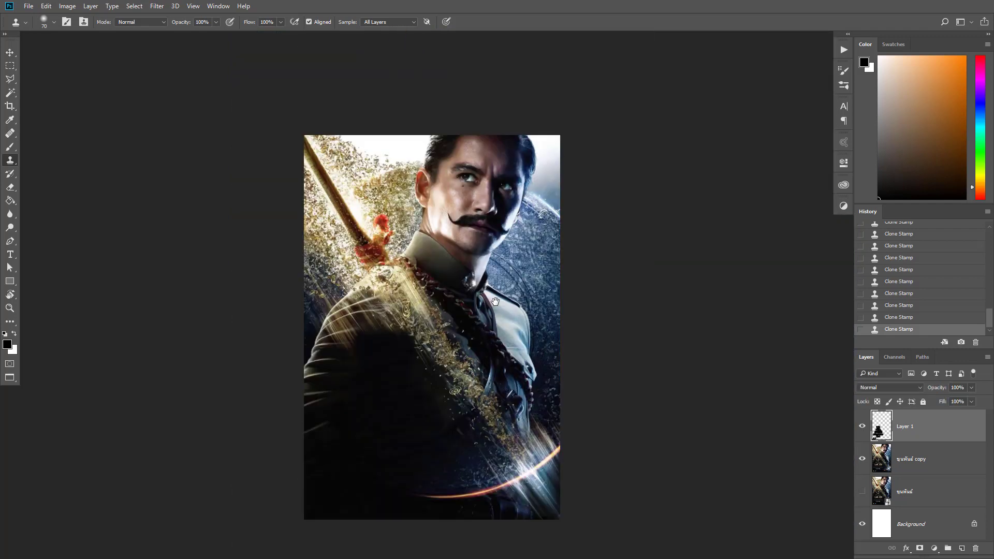
scroll(475, 461, "up", 1)
left_click_drag(477, 479, 561, 450)
left_click(917, 464)
left_click(935, 432)
key("ctrl+shift+alt+e")
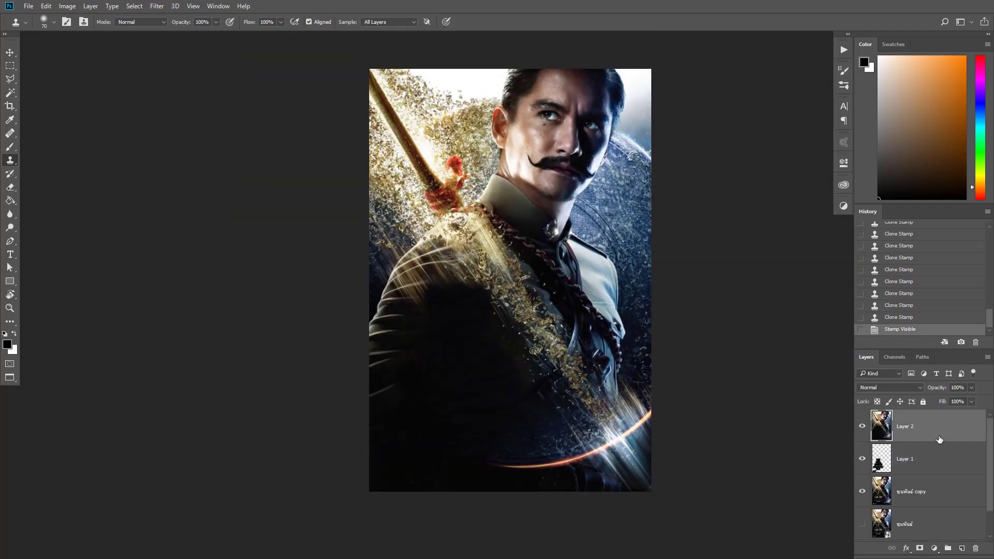
Step: Group Layer 1 with the ขุนพันธ์ copy layer, hide the group and make Layer 2 active
left_click(934, 461)
left_click(934, 492, "shift")
key("ctrl+g")
left_click(861, 448)
left_click(927, 426)
Step: Start a Pen tool path at the poster's left edge and trace the lower outline of the man's sleeve
scroll(379, 283, "up", 6)
key("p")
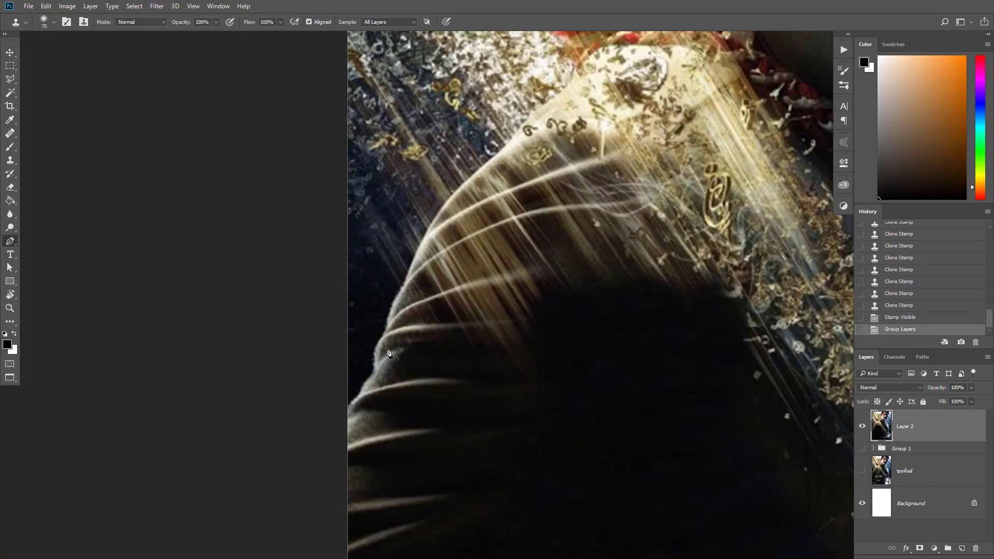
scroll(482, 403, "down", 3)
left_click(355, 386)
scroll(384, 341, "up", 3)
left_click(363, 363)
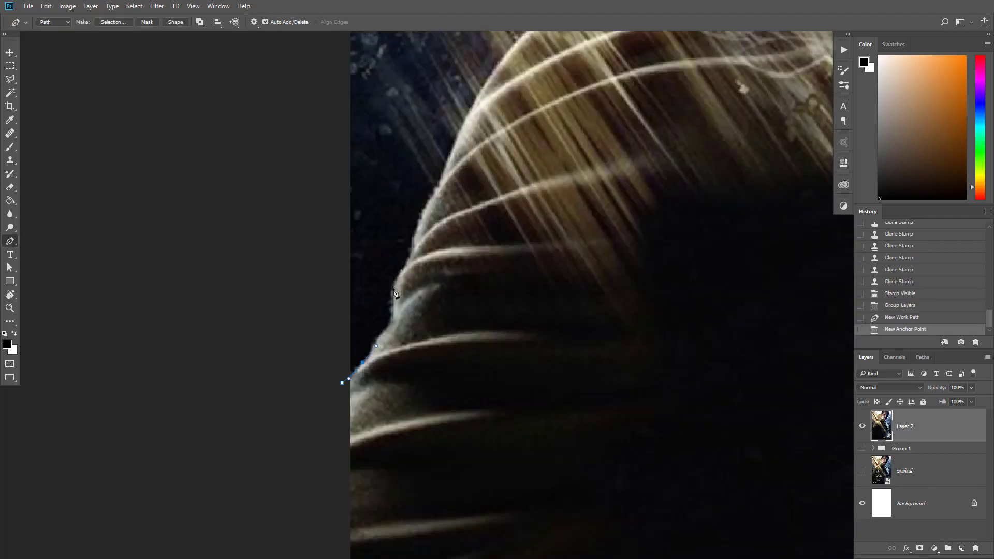
left_click(380, 336)
left_click(392, 321)
Step: Continue the path up the outer edge of the sleeve along its folds
left_click(394, 286)
left_click_drag(403, 266, 412, 256)
left_click_drag(419, 222, 428, 277)
left_click_drag(427, 278, 433, 265)
left_click_drag(447, 235, 456, 214)
scroll(456, 215, "up", 3)
left_click_drag(456, 214, 492, 310)
Step: Extend the path along the curve of the shoulder towards the red cloth on the sword
left_click_drag(522, 244, 529, 229)
left_click_drag(584, 177, 507, 384)
left_click_drag(501, 362, 519, 343)
left_click_drag(601, 271, 625, 247)
left_click_drag(685, 204, 590, 306)
left_click_drag(571, 299, 580, 288)
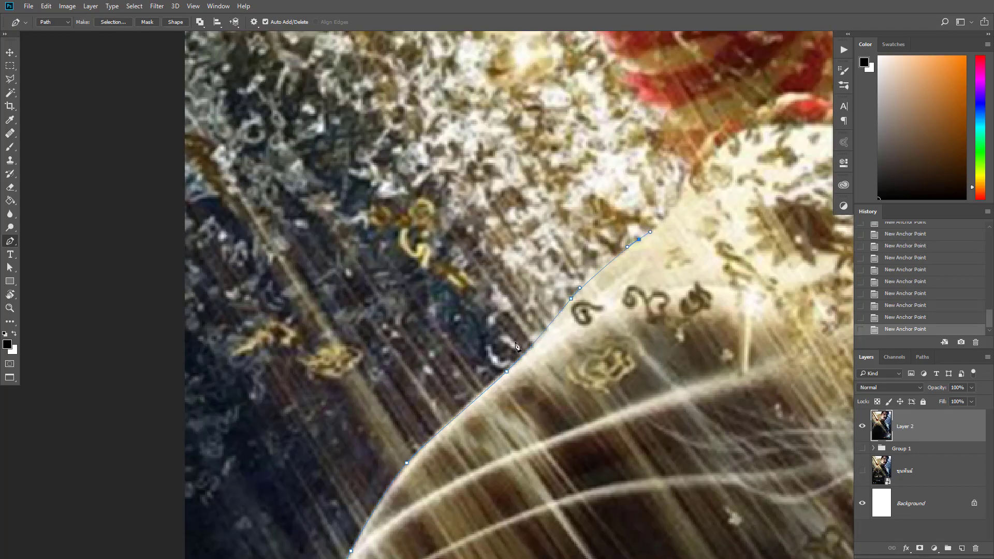
Step: Trace the path from the shoulder up the lower outer edge of the red cloth wrap
left_click_drag(697, 194, 522, 353)
left_click(522, 353)
left_click(515, 342)
left_click(515, 323)
left_click(497, 307)
left_click_drag(449, 230, 537, 307)
left_click_drag(540, 322, 536, 320)
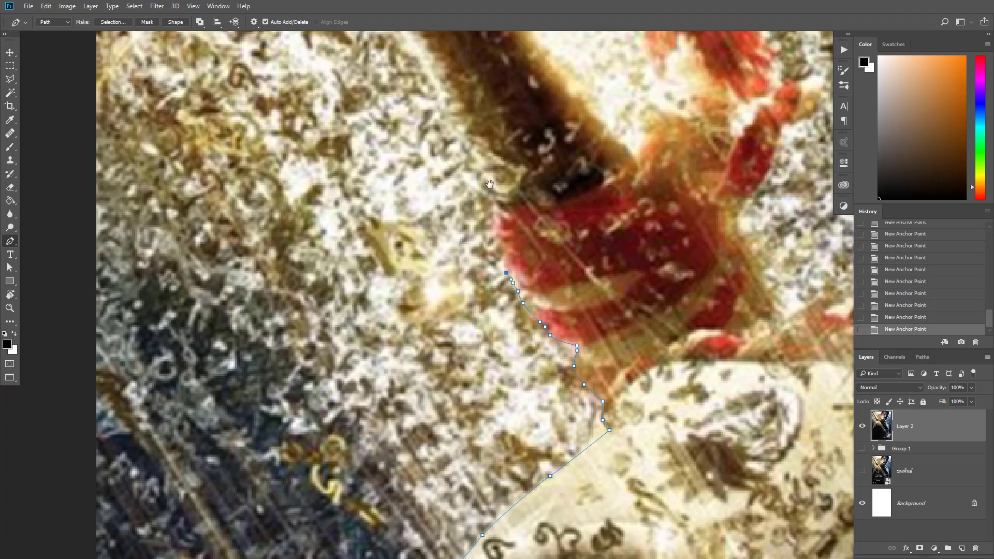
Step: Continue the path up the rest of the red wrap's left edge to the base of the sword shaft
left_click(498, 248)
left_click(494, 238)
left_click(489, 226)
left_click(491, 201)
left_click(488, 193)
left_click_drag(488, 193, 498, 259)
left_click_drag(432, 177, 464, 266)
Step: Run the path around the sword shaft, beyond the canvas corner and back down its right edge
scroll(461, 266, "down", 3)
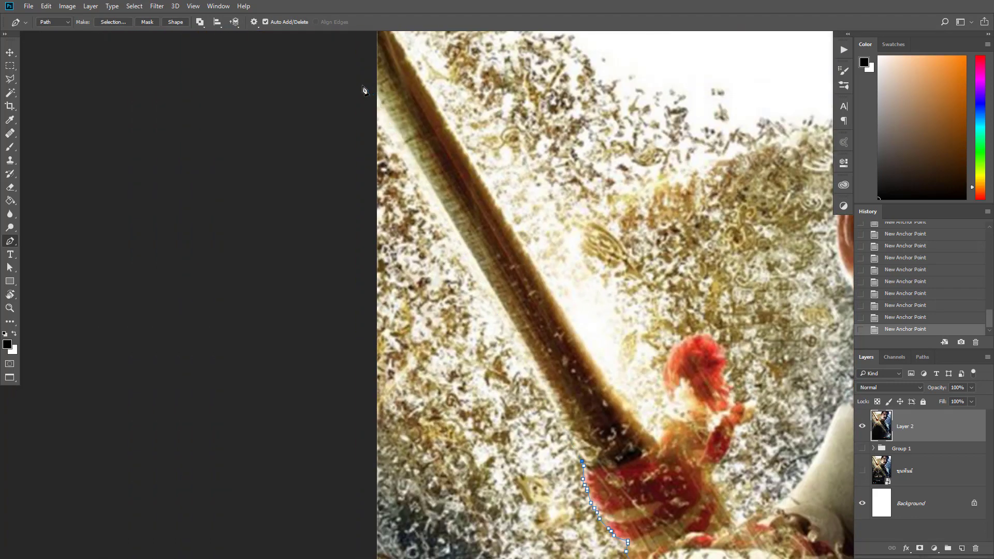
left_click(363, 87)
left_click_drag(363, 86, 418, 229)
scroll(430, 129, "up", 3)
left_click(417, 140)
scroll(563, 358, "down", 4)
left_click(566, 398)
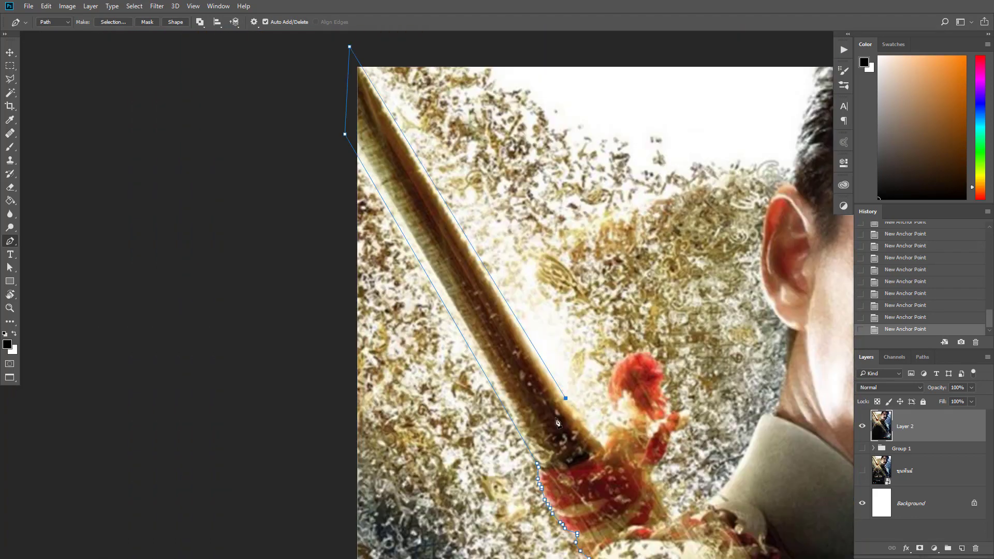
Step: Trace the shaft's base, the notch beside it, and the left side and top of the red tassel
scroll(557, 422, "up", 3)
left_click(574, 405)
left_click_drag(584, 416, 585, 420)
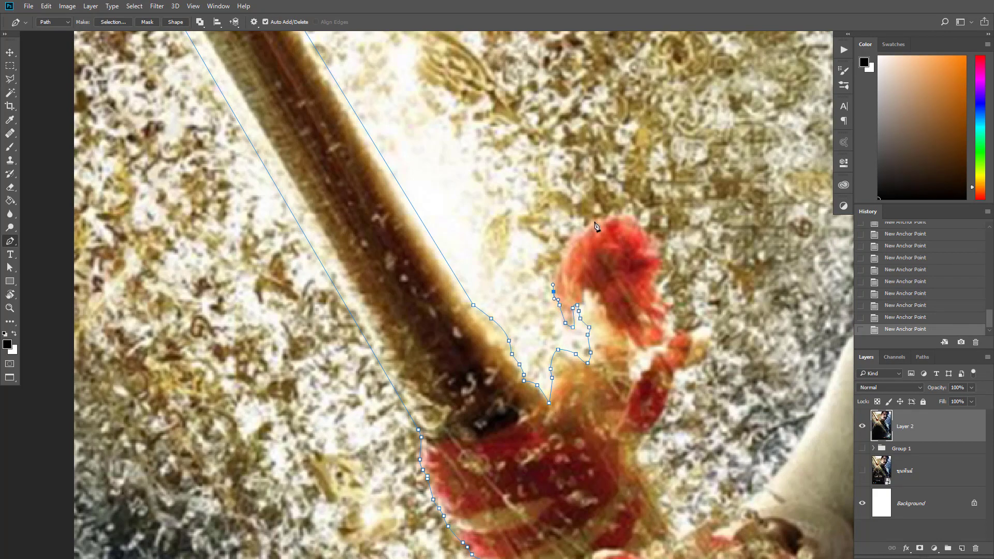
left_click_drag(641, 225, 486, 180)
scroll(486, 180, "up", 2)
left_click_drag(465, 168, 469, 169)
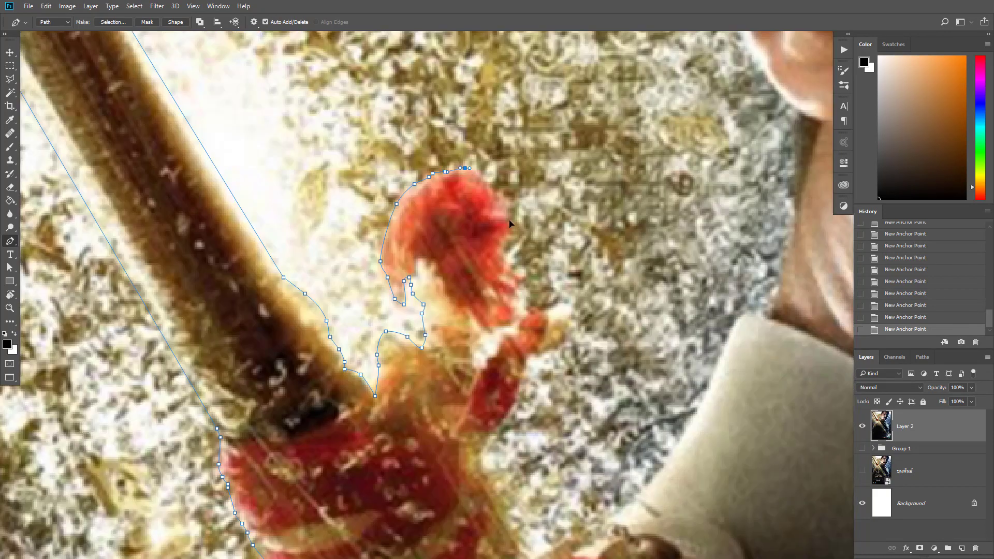
Step: Trace the path down the right side of the red tassel to the base of the collar
left_click(528, 308)
left_click(532, 308)
left_click(537, 308)
left_click_drag(528, 357, 482, 293)
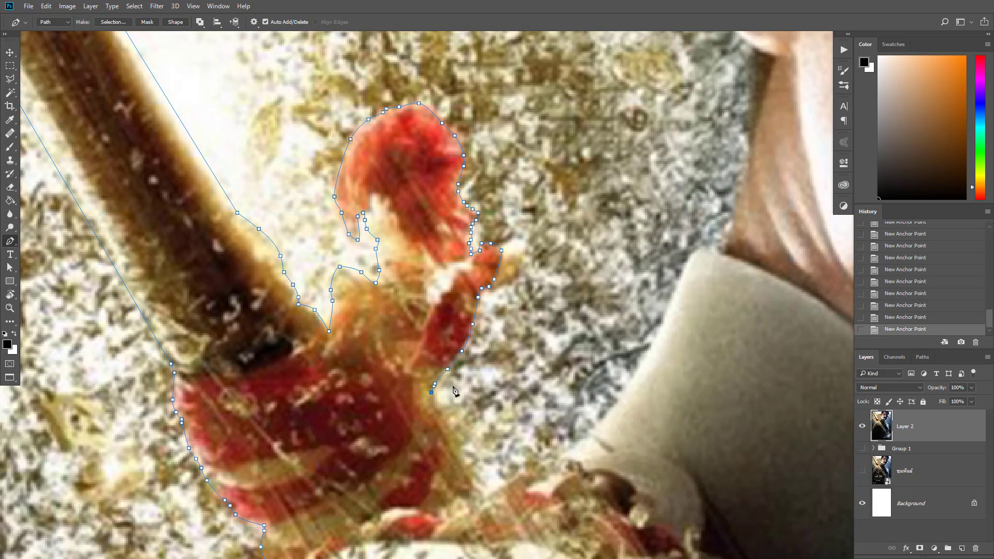
left_click_drag(431, 407, 431, 417)
left_click_drag(460, 453, 431, 423)
left_click(443, 451)
Step: Follow the collar's outer edge up to its tip and extend the path up the neck
left_click_drag(539, 391, 550, 383)
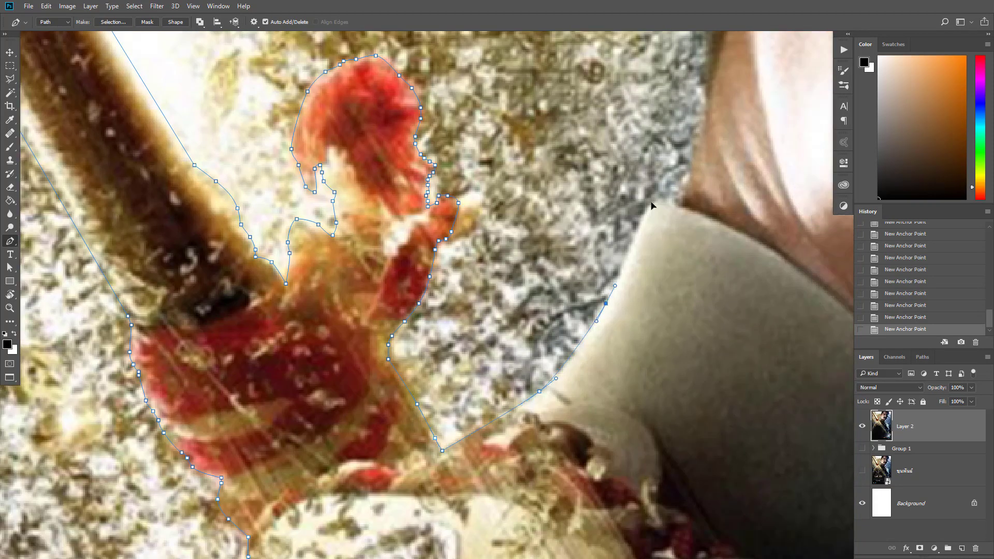
left_click_drag(647, 209, 652, 201)
left_click_drag(726, 184, 518, 331)
left_click(461, 350)
left_click(472, 353)
left_click_drag(488, 278, 489, 272)
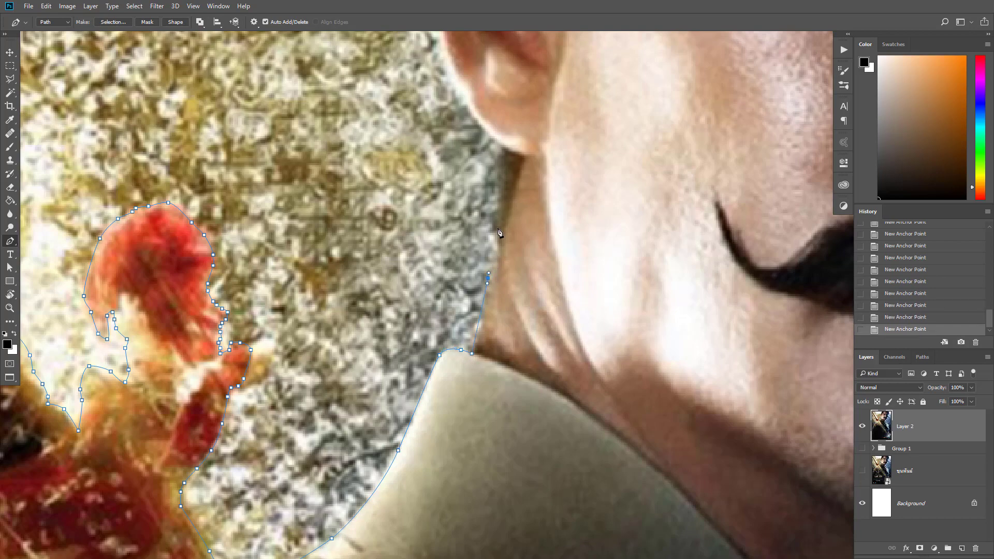
Step: Continue the path up the neck, around the ear and onto the edge of the hair
left_click_drag(472, 333, 472, 544)
left_click_drag(452, 300, 530, 386)
left_click_drag(485, 274, 476, 334)
left_click_drag(530, 215, 548, 212)
left_click(556, 218)
left_click_drag(559, 75, 523, 192)
left_click_drag(553, 107, 519, 228)
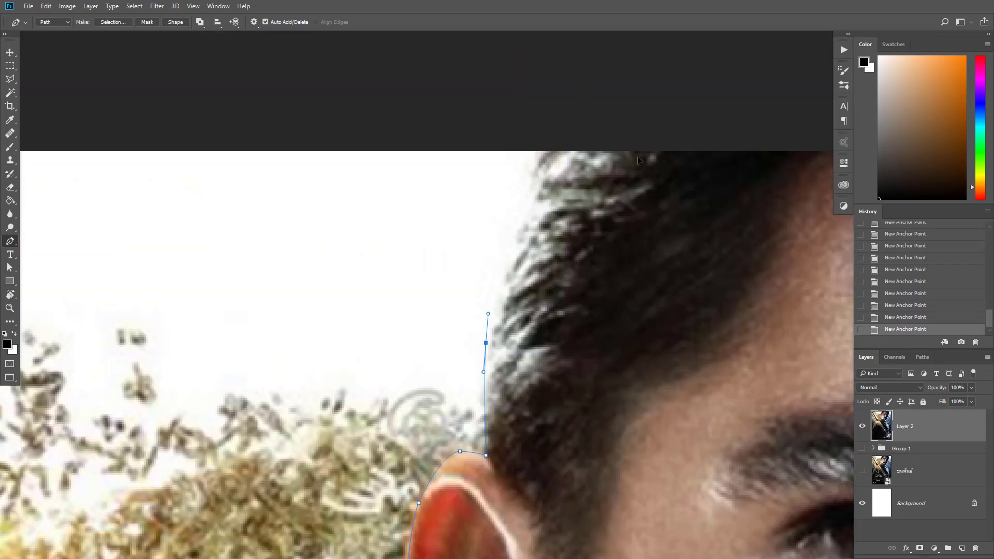
Step: Carry the path up the hair and across the head just outside the top of the canvas
left_click_drag(534, 129, 571, 96)
scroll(131, 202, "down", 3)
scroll(270, 142, "up", 3)
left_click_drag(570, 155, 313, 133)
left_click(562, 156)
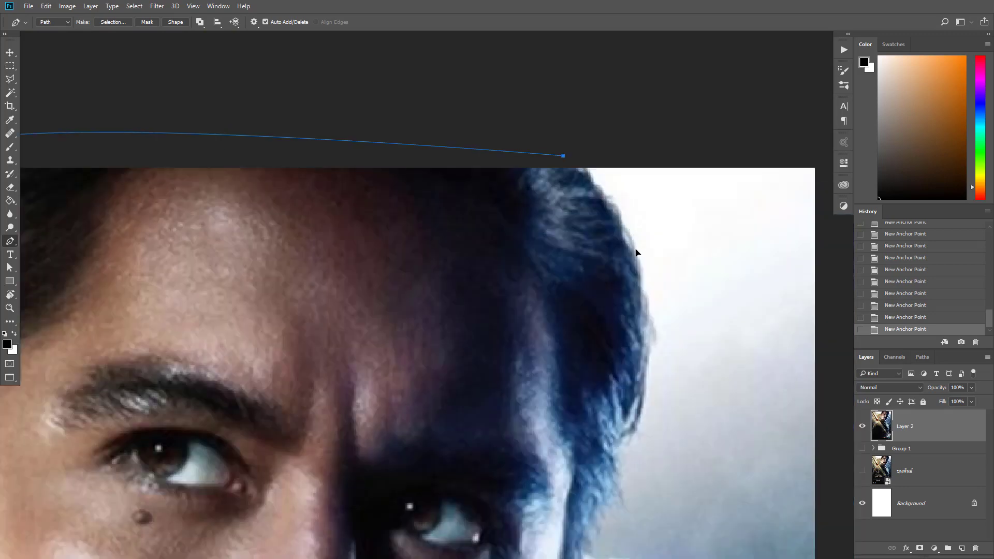
Step: Trace the path down the right edge of the hair and sideburn to the far ear
left_click_drag(635, 252, 652, 316)
left_click(640, 410)
left_click_drag(612, 450, 528, 199)
left_click_drag(530, 200, 530, 210)
left_click(531, 230)
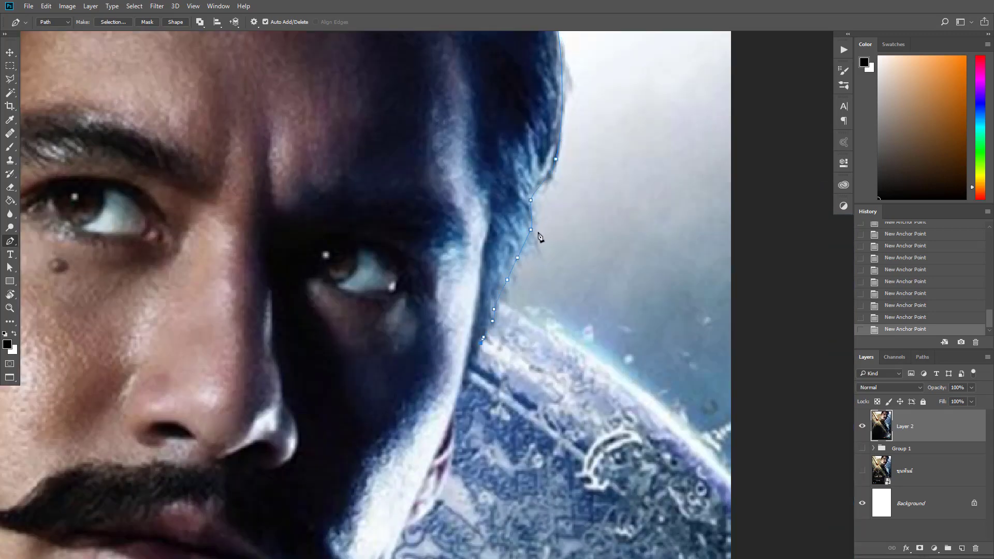
left_click(473, 358)
left_click(460, 394)
left_click(454, 422)
Step: Follow the far ear, the cheek and the jawline down to the chin with the path
left_click_drag(454, 436, 603, 263)
scroll(523, 291, "down", 3)
scroll(523, 290, "up", 3)
left_click_drag(522, 297, 516, 314)
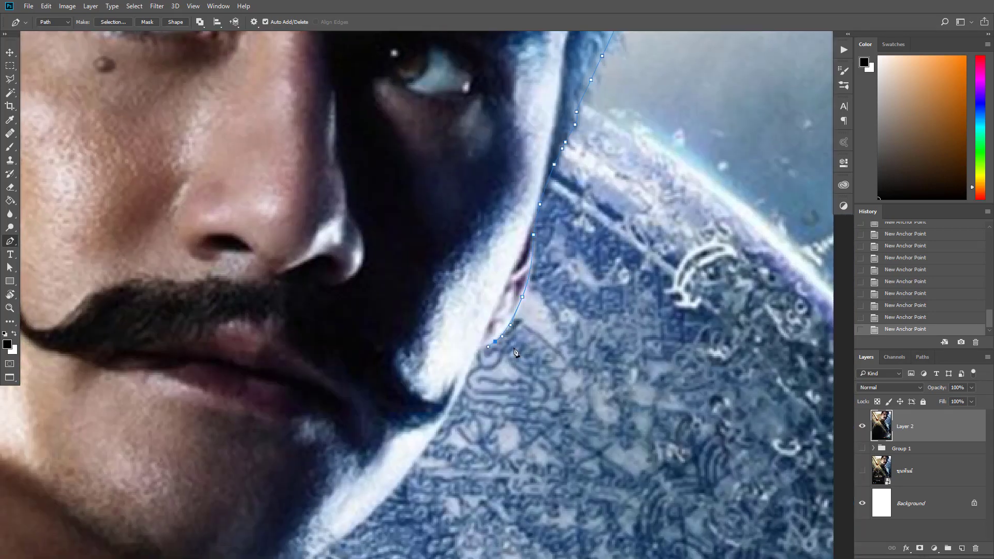
left_click_drag(469, 357, 552, 264)
left_click_drag(497, 371, 469, 395)
left_click(414, 453)
left_click_drag(413, 453, 533, 189)
Step: Trace the path down the neck, around the dark inner collar and along the shoulder strap
left_click(485, 319)
left_click_drag(478, 337, 475, 339)
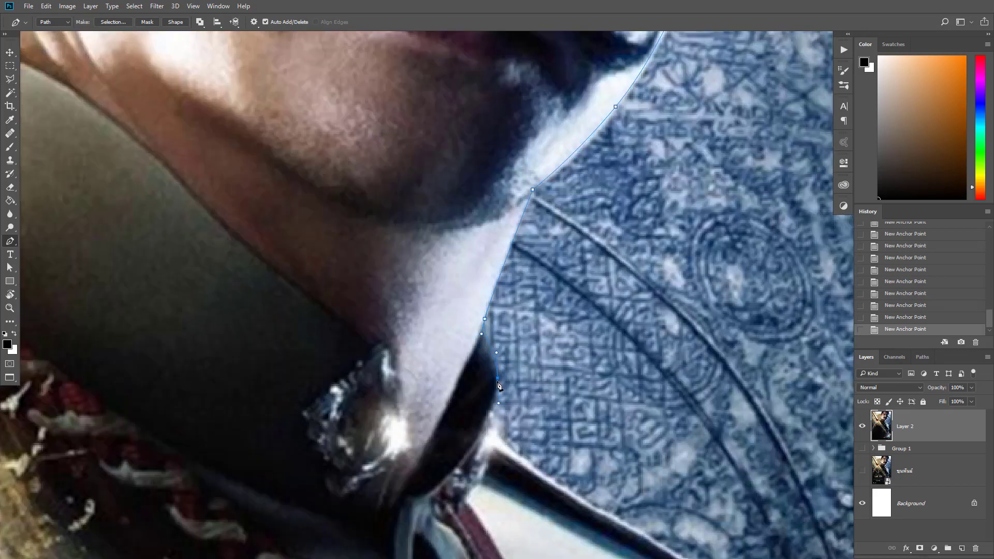
left_click_drag(442, 288, 388, 148)
left_click(440, 284)
left_click_drag(428, 221, 217, 30)
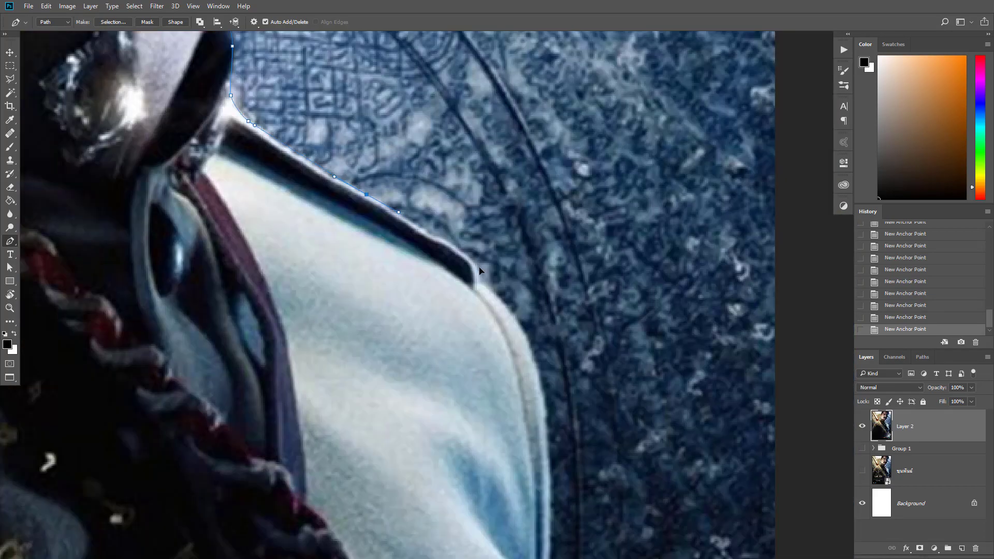
Step: Continue the path from the end of the shoulder strap down the outer edge of the light sleeve
left_click_drag(518, 318, 525, 335)
left_click_drag(547, 424, 601, 196)
left_click_drag(568, 294, 567, 324)
left_click(557, 402)
left_click_drag(618, 550, 527, 358)
Step: Trace closely spaced anchor points around the lower tip of the sleeve and along the braided cord
left_click(531, 342, "alt")
left_click(529, 350)
left_click(519, 370)
left_click(512, 386)
left_click(509, 392)
left_click(506, 393)
left_click(498, 397)
left_click_drag(473, 251, 457, 42)
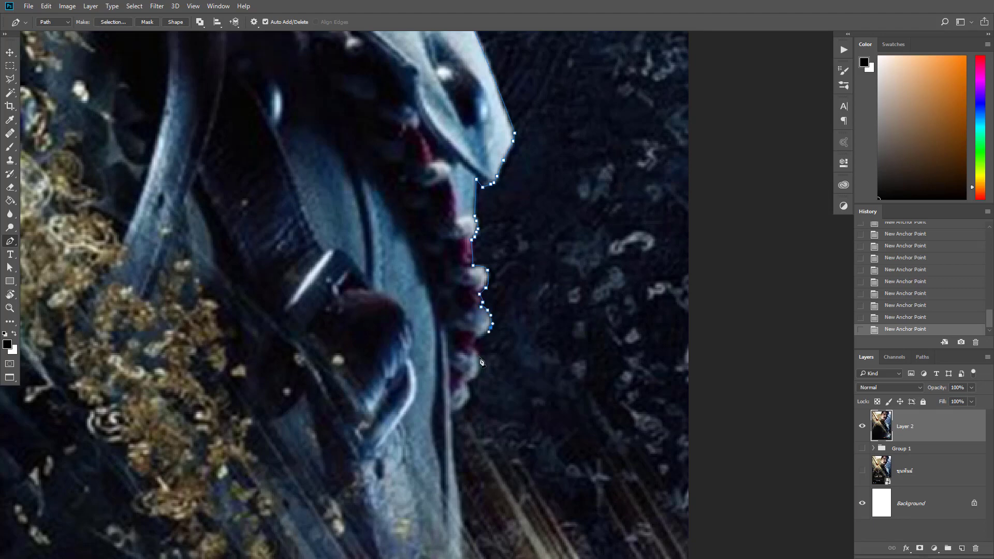
Step: Continue the path past the end of the braided cord and down the jacket's outer edge into the light streaks
left_click(454, 412)
left_click_drag(457, 472, 466, 346)
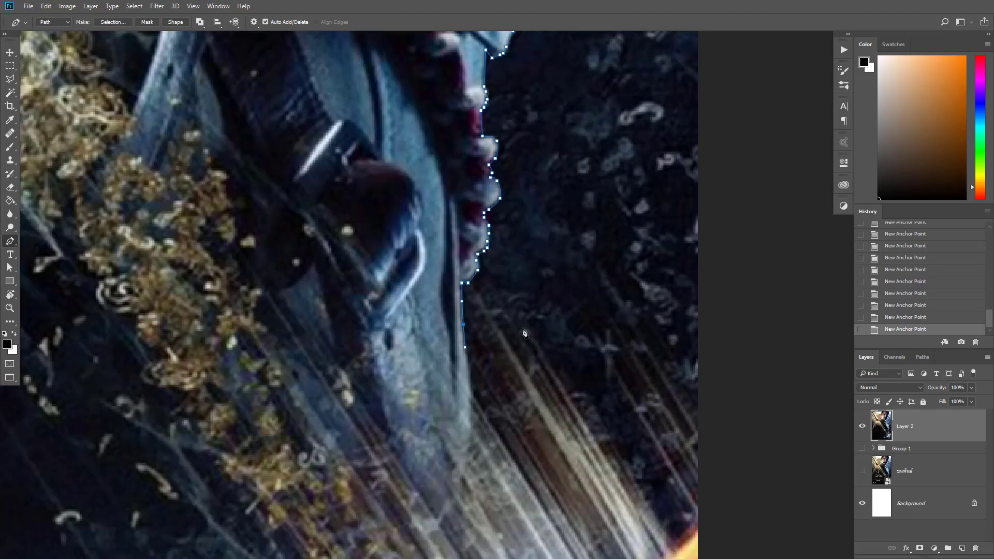
left_click_drag(472, 404, 471, 425)
left_click_drag(456, 507, 545, 396)
scroll(546, 288, "down", 3)
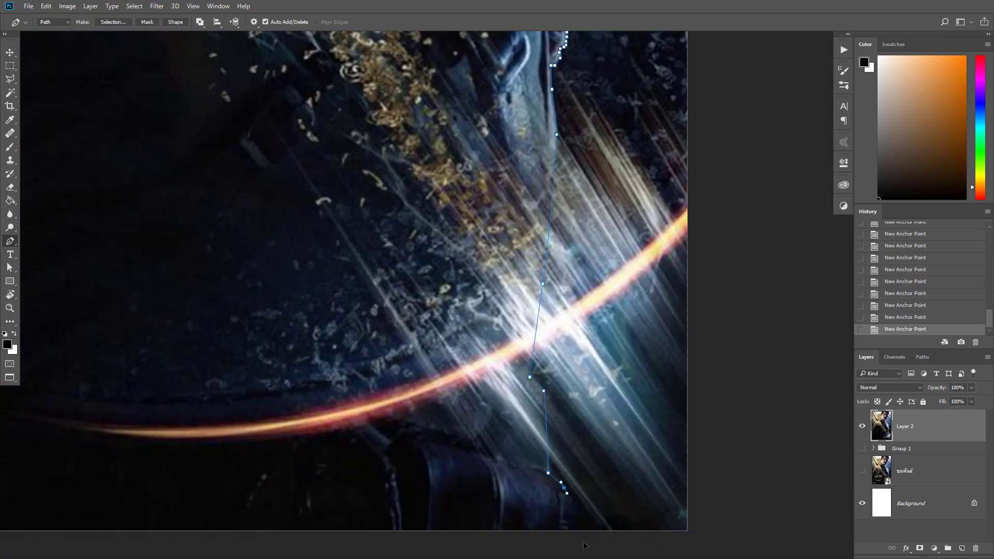
Step: Run the path outside the canvas beneath the figure and up beside the arm, close it, and fit the poster to view
left_click(583, 542)
scroll(285, 426, "down", 3)
left_click(282, 424)
left_click(291, 182)
left_click_drag(303, 174, 266, 258)
left_click(266, 256)
left_click_drag(647, 156, 561, 260)
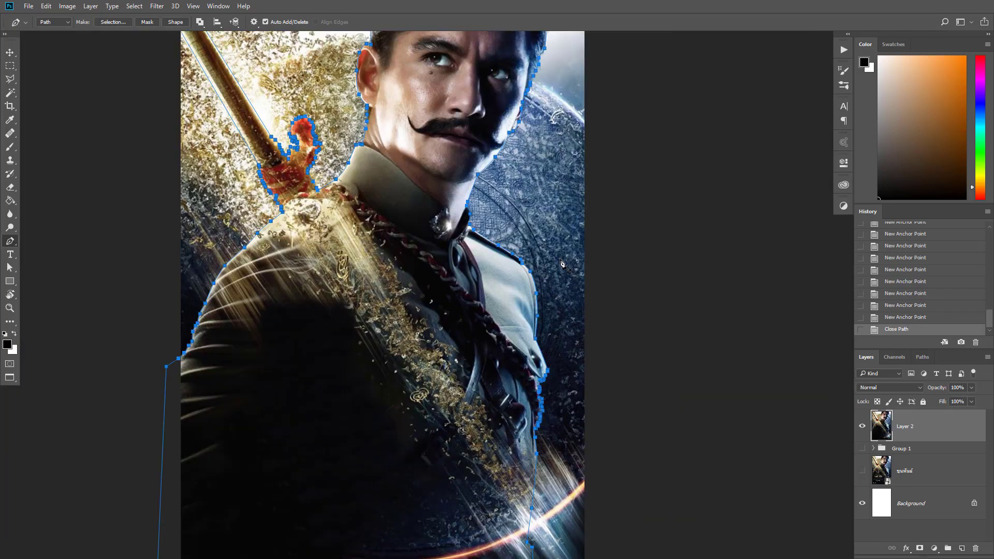
key("ctrl+0")
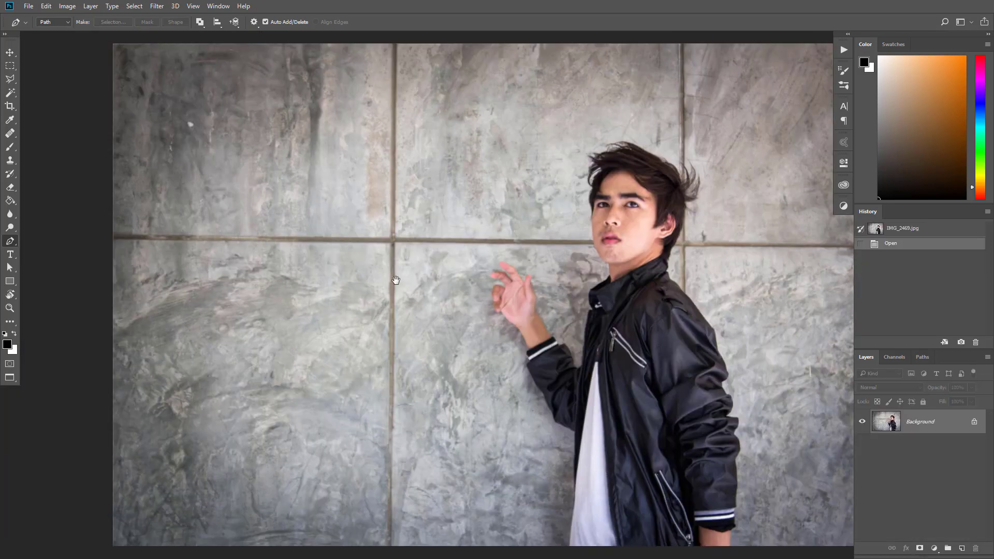
Step: In IMG_2469.jpg, start a Pen path at the back of the young man's neck and follow the jacket collar forward
scroll(725, 228, "up", 5)
left_click_drag(500, 313, 596, 353)
scroll(603, 345, "up", 3)
left_click(601, 337)
left_click_drag(489, 402, 539, 381)
left_click_drag(463, 423, 460, 424)
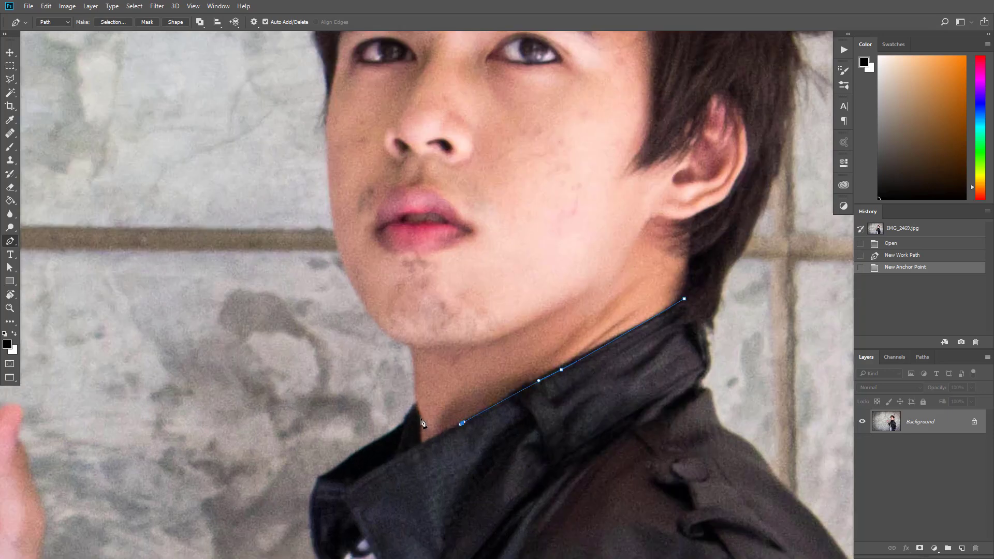
Step: Trace the path around the front of the neck and along the young man's chin and jaw
left_click(421, 444)
left_click(420, 418)
left_click(417, 403)
left_click(414, 358)
left_click(408, 344)
left_click_drag(348, 275, 415, 346)
left_click_drag(425, 367, 406, 333)
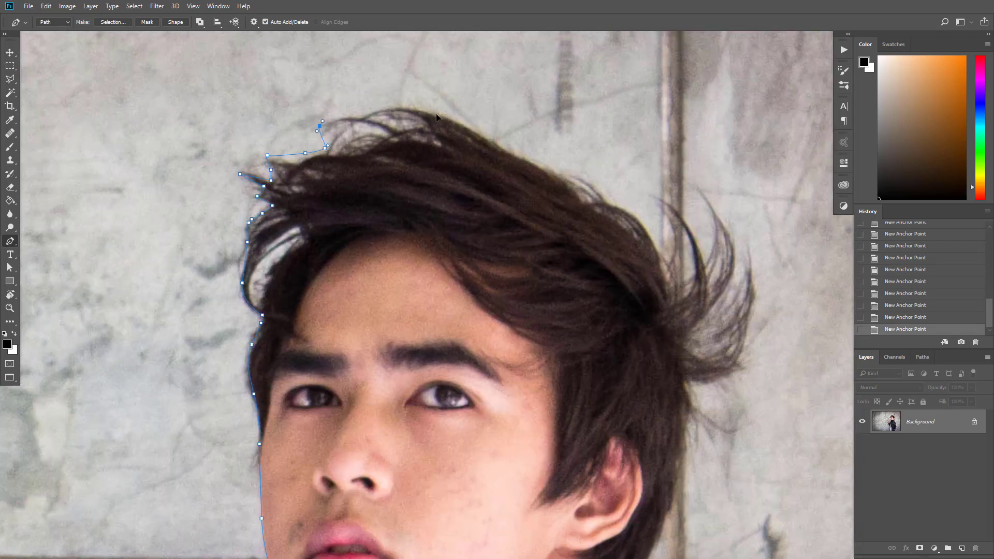
Step: Continue the path loosely over the top of the hair and around the flyaway strands at the back of the head
left_click(359, 110)
left_click(418, 109)
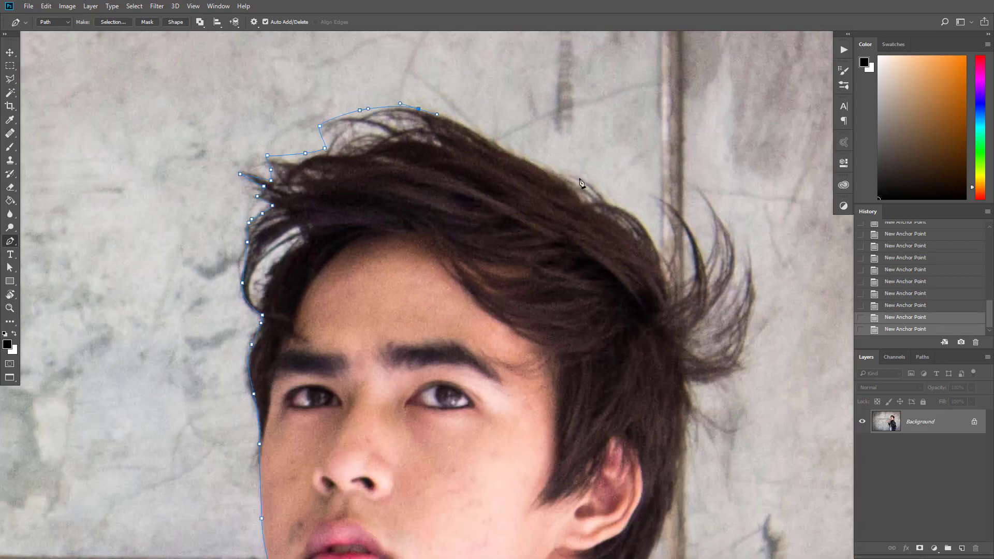
left_click(577, 175)
left_click(650, 178)
left_click(703, 177)
left_click(752, 231)
left_click(772, 324)
left_click(758, 381)
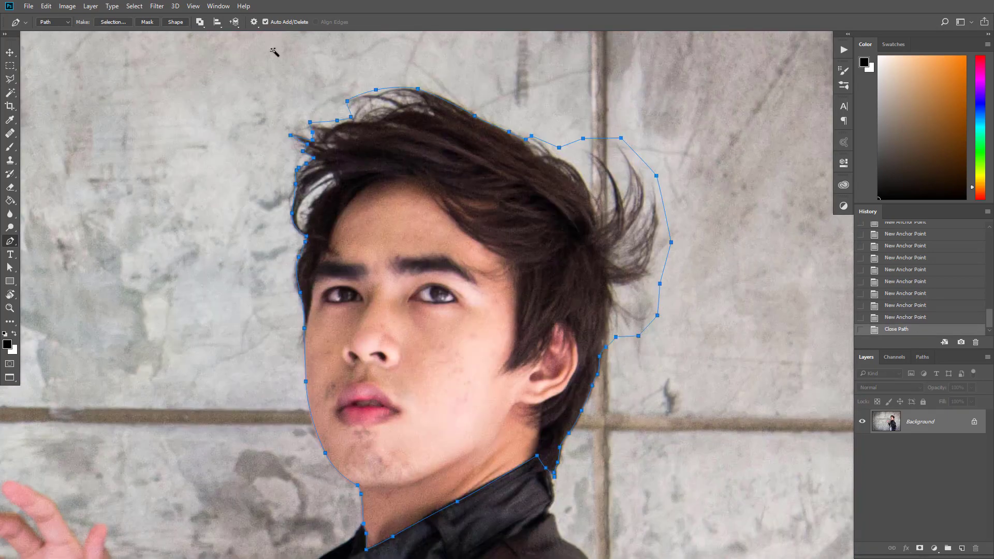
Step: Convert the path to a selection and refine the flyaway hair edges in Select and Mask with a size 50 refine brush
key("w")
key("ctrl+Return")
key("ctrl+alt+r")
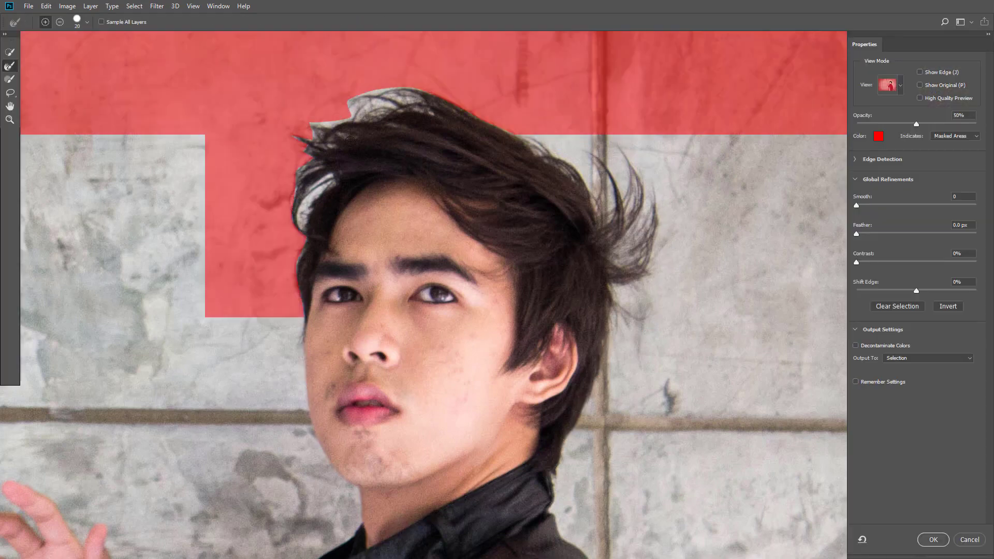
key("bracketright")
key("bracketright")
key("bracketright")
left_click_drag(627, 332, 660, 252)
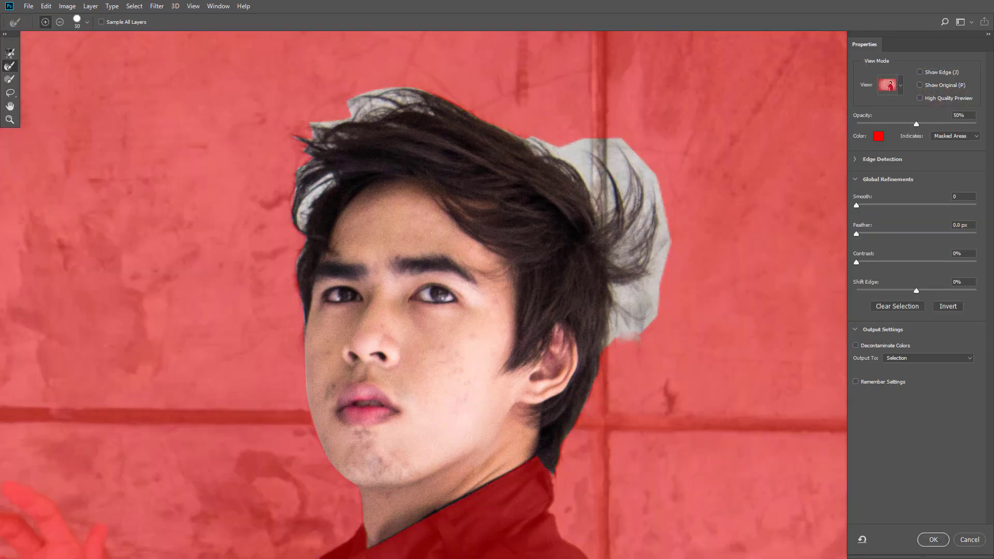
mouse_move(622, 315)
left_mouse_down()
mouse_move(651, 266)
mouse_move(645, 295)
mouse_move(644, 278)
mouse_move(651, 280)
left_mouse_up()
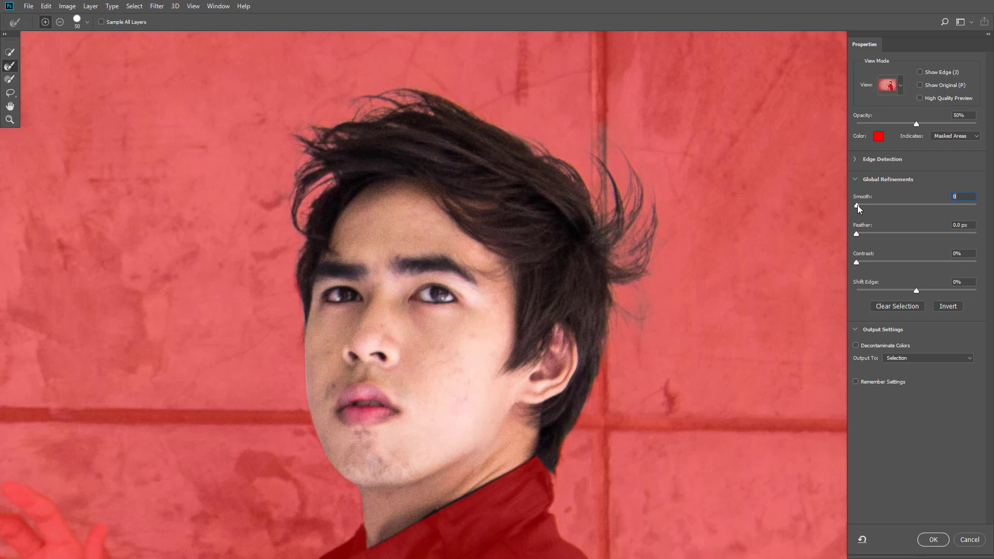
Step: Apply the refined selection, copy the head to its own layer and hide the original photo layer
left_click(865, 235)
key("Return")
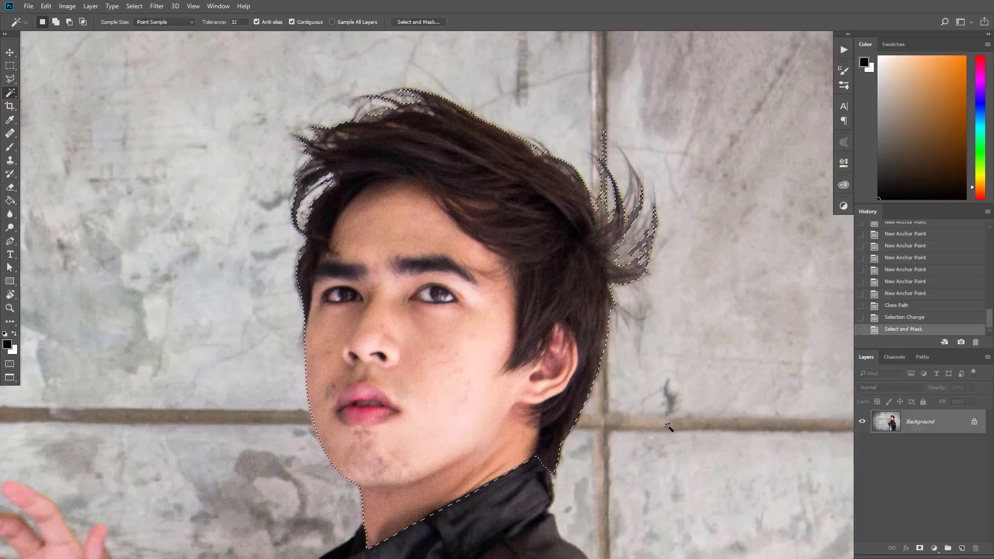
key("ctrl+j")
left_click(862, 445)
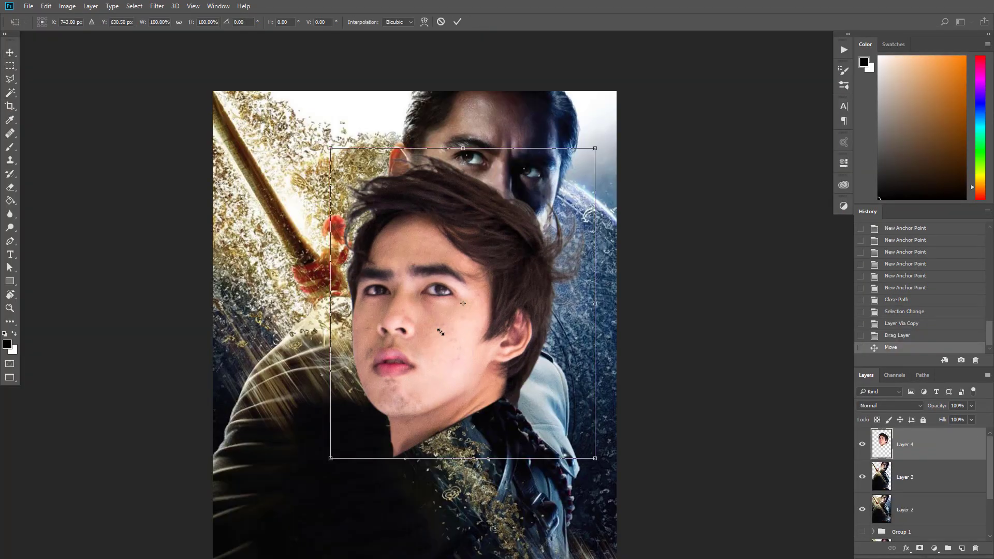
Step: Flip, rotate and scale the head over the poster man's face, using 73% layer opacity to align the features
left_click_drag(437, 321, 626, 89)
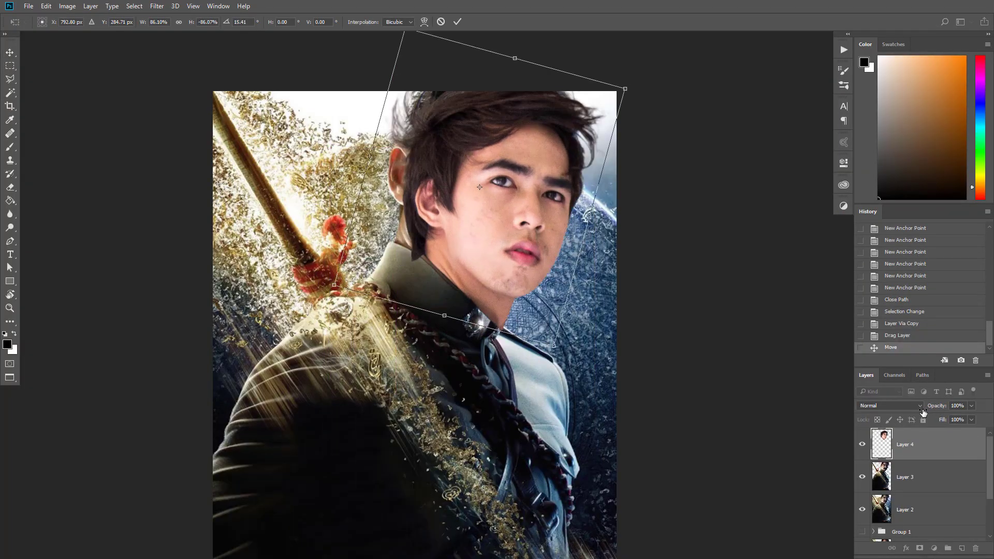
left_click_drag(934, 406, 920, 406)
left_click_drag(466, 155, 414, 204)
left_click_drag(352, 77, 335, 42)
scroll(457, 255, "up", 1)
left_click_drag(457, 256, 452, 257)
left_click_drag(587, 132, 589, 135)
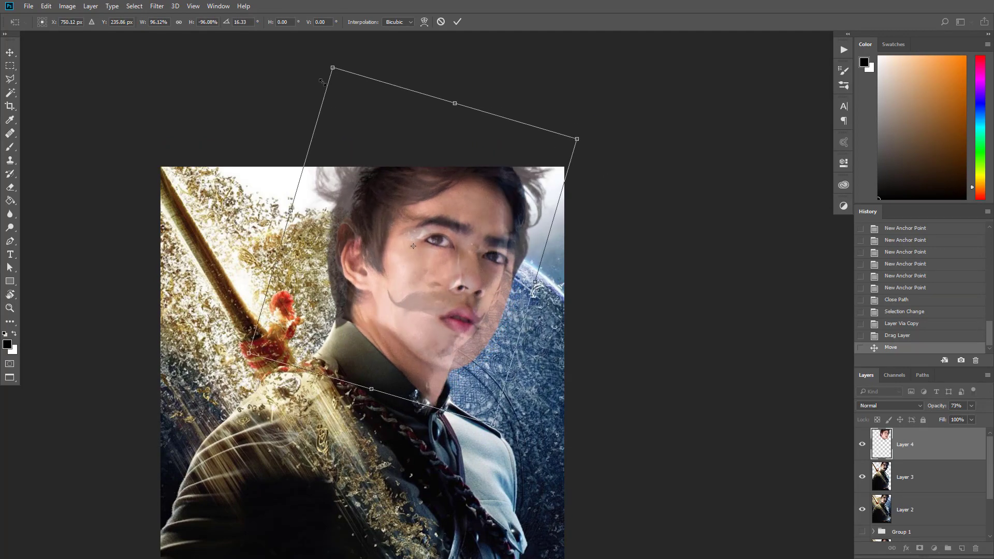
left_click_drag(332, 66, 337, 81)
key("Return")
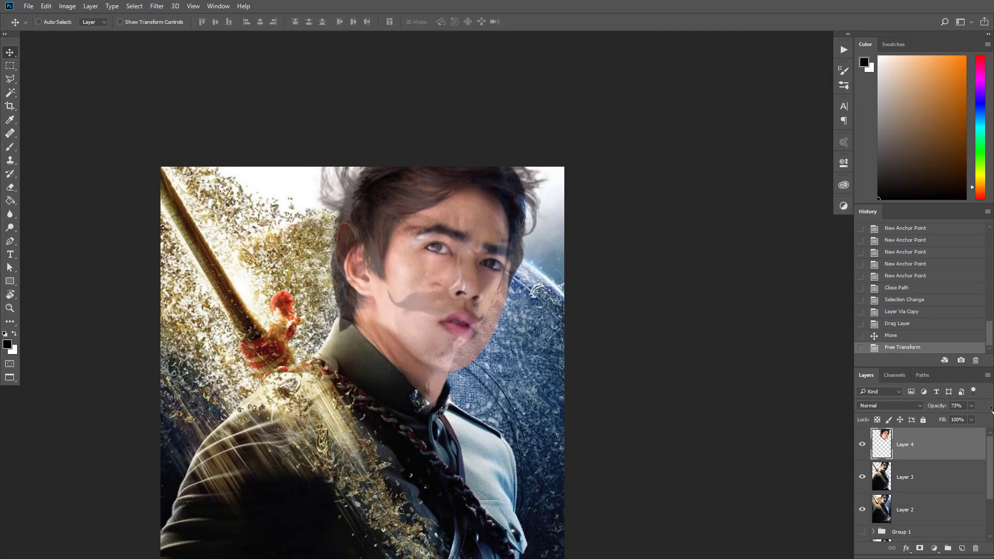
Step: Restore the head layer's opacity to 100% and check its fit against the collar
left_click_drag(937, 407, 952, 408)
scroll(403, 387, "up", 6)
mouse_move(365, 298)
left_mouse_down()
mouse_move(378, 262)
mouse_move(365, 297)
left_mouse_up()
scroll(306, 385, "down", 6)
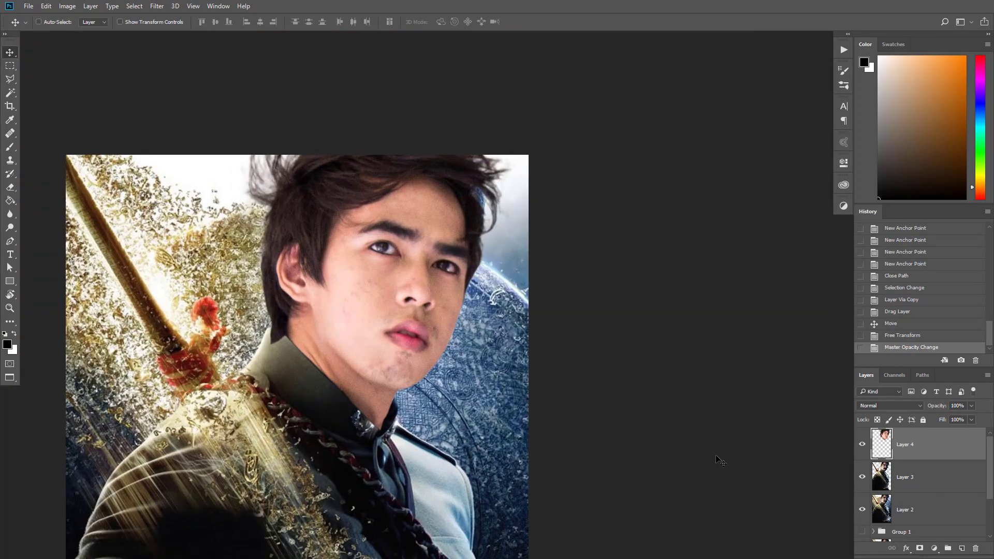
Step: Try cloning over the old head showing beside the hair on a new layer beneath the head, and delete that layer
left_click(962, 548, "ctrl")
left_click(9, 161)
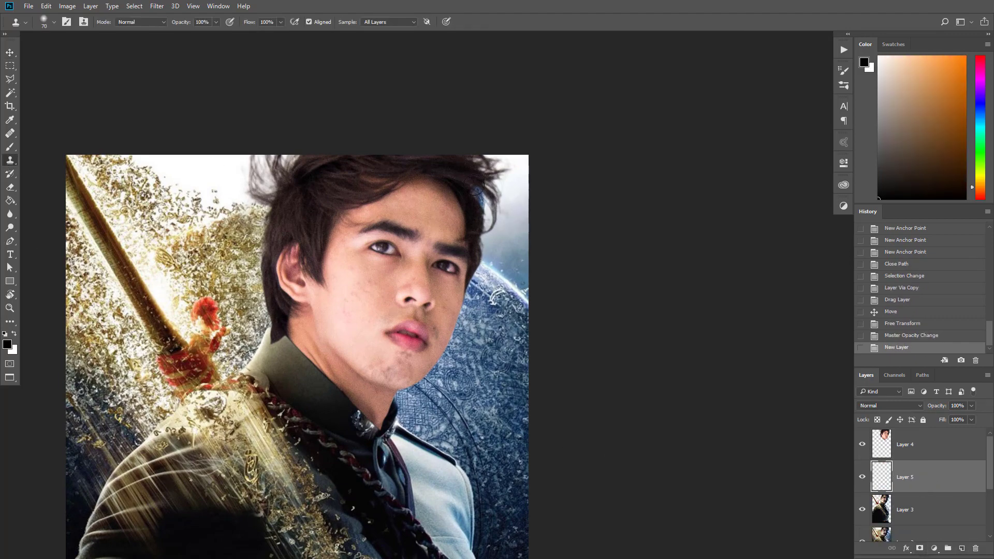
left_click(482, 199)
scroll(463, 185, "down", 4)
scroll(464, 186, "up", 3)
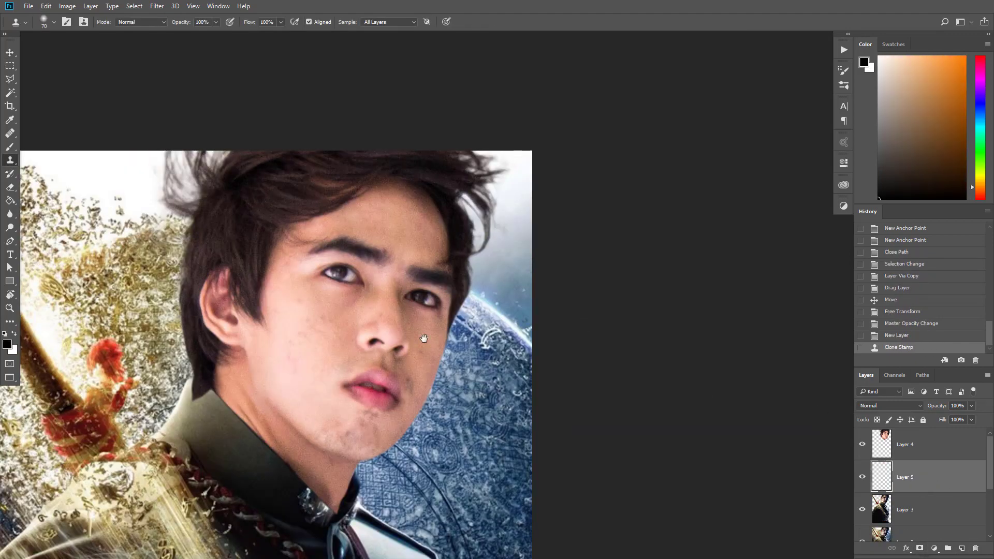
key("Delete")
Step: Retouch the blemishes beside the nose, near the mouth and on the chin with the Healing Brush on the head layer
scroll(440, 280, "down", 4)
scroll(439, 305, "up", 4)
key("j")
scroll(406, 342, "up", 3)
left_click(497, 339, "alt")
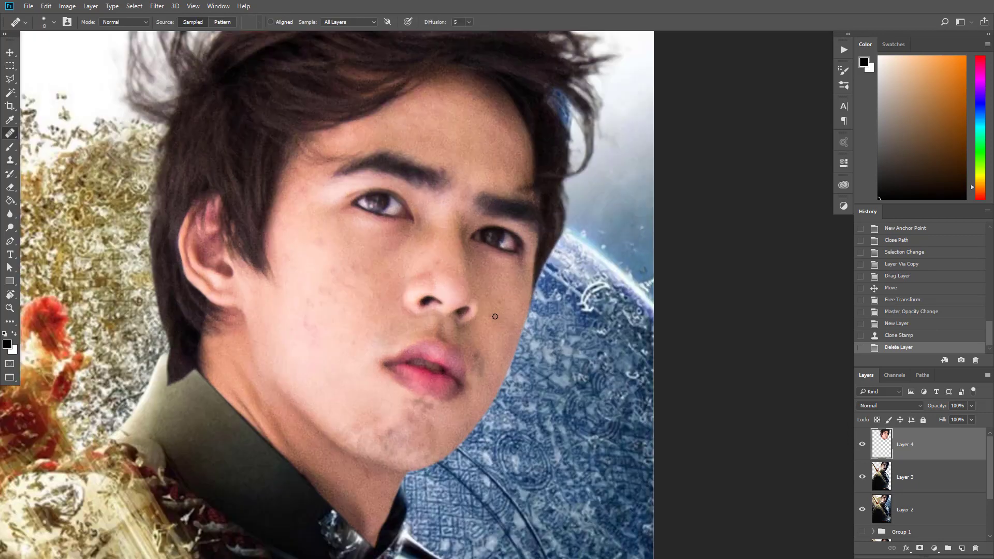
left_click_drag(497, 293, 499, 306)
left_click(478, 365)
left_click(477, 365)
left_click(393, 423)
left_click(379, 433)
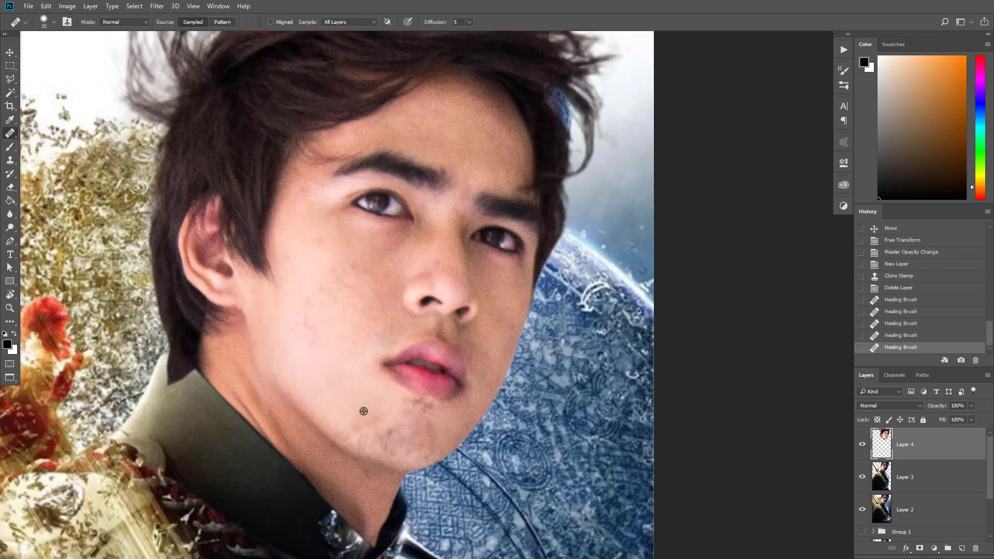
Step: Heal the remaining skin blemishes along the jaw and across the cheek with the size 20 Healing Brush
left_click(362, 411)
left_click(342, 373)
left_click(313, 328)
left_click(311, 303)
left_click(331, 297)
left_click(347, 283)
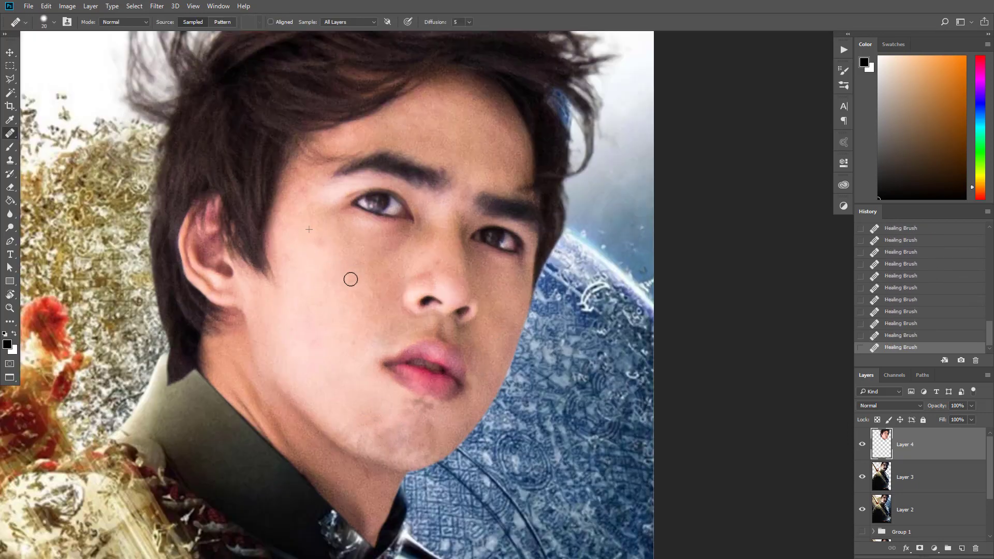
scroll(293, 298, "down", 3)
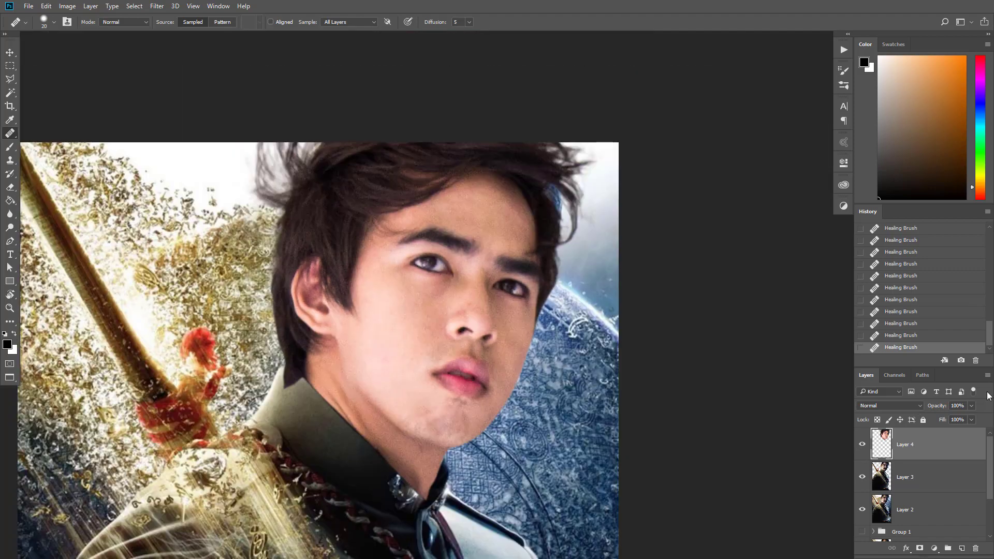
Step: Lower the head layer's opacity to 16% and start a Pen path at the back tip of the uniform collar
key("1")
key("6")
left_click(10, 241)
scroll(304, 295, "up", 5)
left_click(298, 283)
left_click(332, 298)
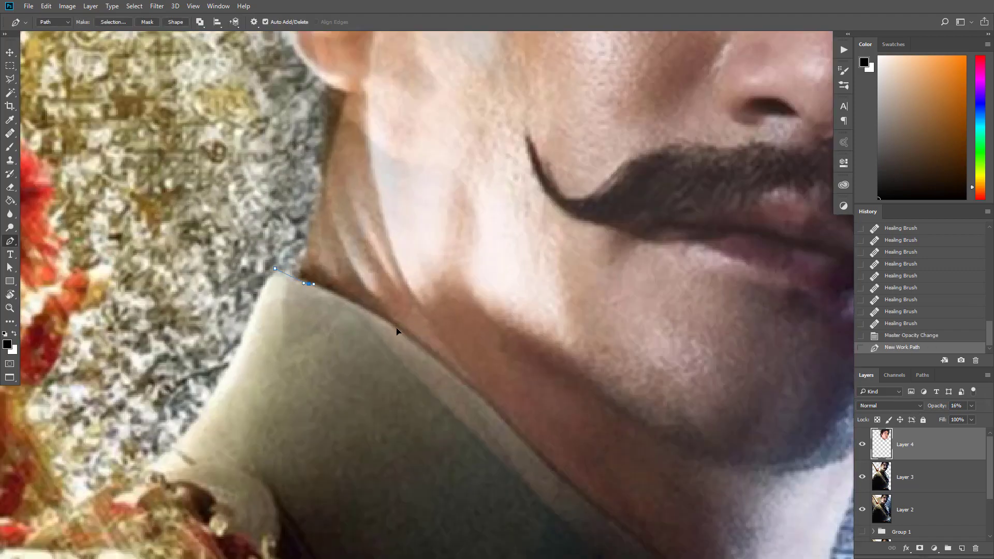
Step: Trace the path along the collar's upper edge down to the metal collar button
left_click_drag(397, 329, 420, 343)
mouse_move(494, 414)
left_mouse_down()
mouse_move(379, 311)
mouse_move(412, 338)
left_mouse_up()
left_click_drag(535, 446, 411, 342)
left_click_drag(480, 391, 497, 403)
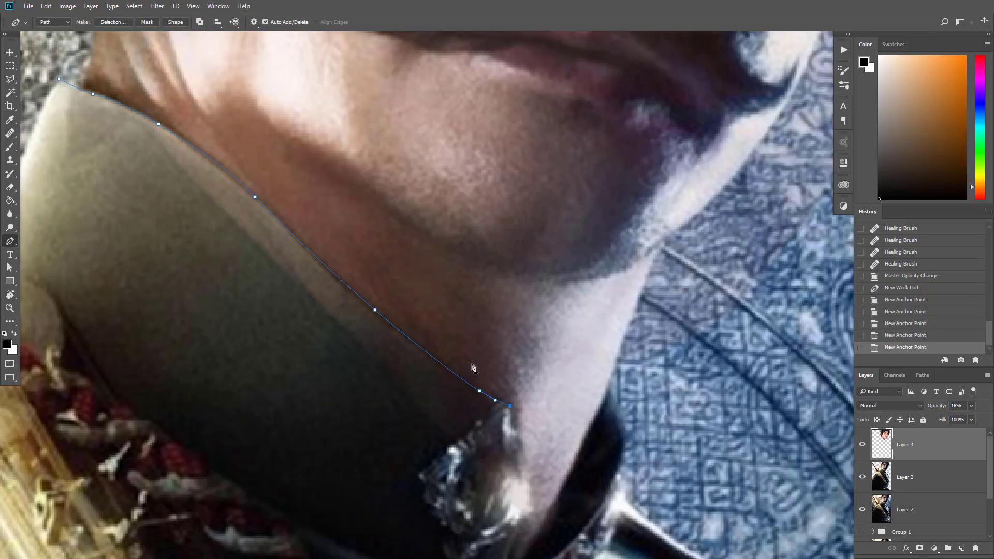
Step: Follow the inner side of the metal button and the collar opening down to the base of the neck with the path
left_click_drag(473, 368, 422, 278)
left_click(458, 315)
left_click(467, 348)
left_click(473, 364)
left_click(481, 424)
left_click_drag(476, 392, 465, 433)
left_click_drag(447, 494, 464, 446)
left_click(464, 439)
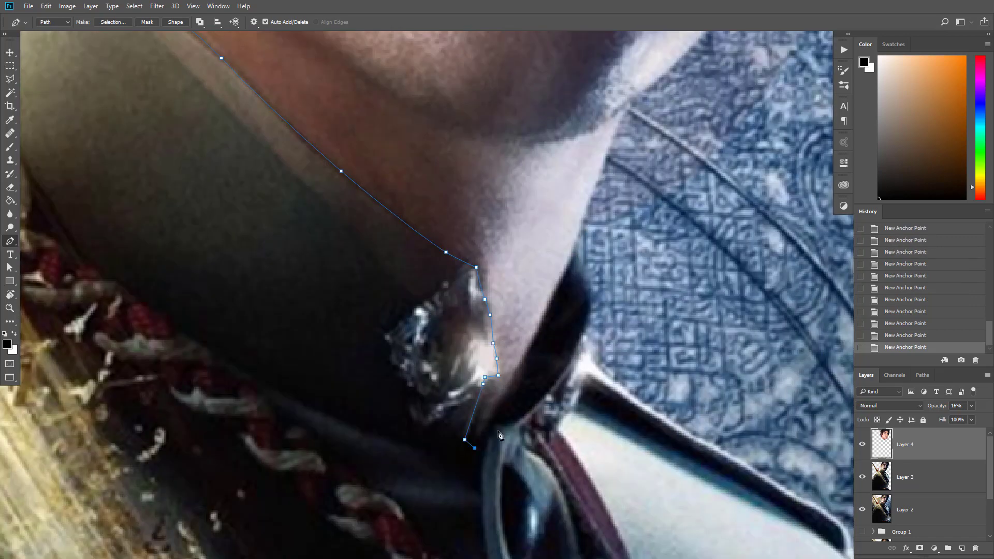
left_click(483, 448)
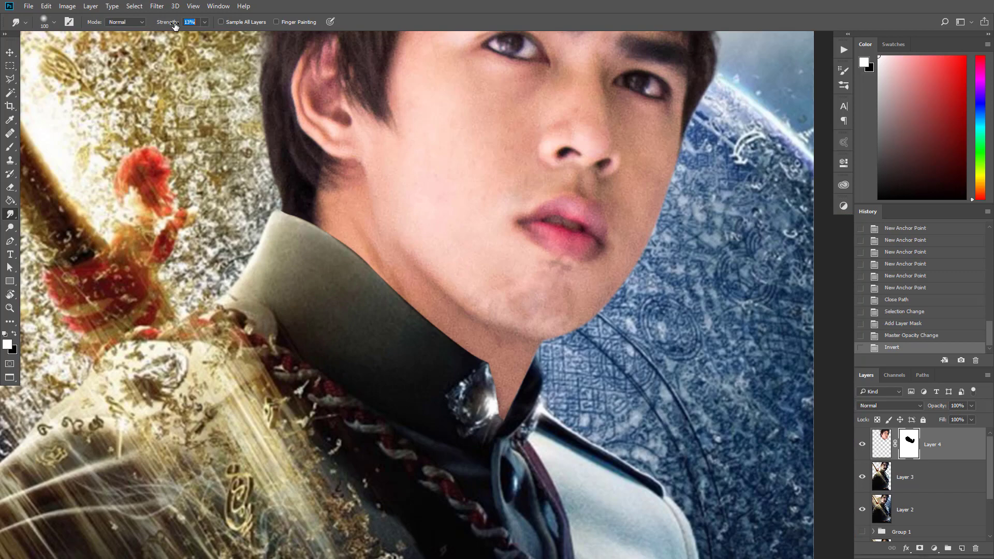
Step: Smudge the head mask's edge along the collar with a smaller brush at 12% strength
left_click_drag(175, 25, 174, 25)
key("bracketleft")
key("bracketleft")
key("bracketleft")
key("bracketleft")
key("bracketleft")
key("bracketleft")
key("bracketleft")
key("bracketleft")
key("bracketleft")
key("bracketleft")
mouse_move(498, 425)
left_mouse_down()
mouse_move(442, 341)
mouse_move(282, 215)
mouse_move(223, 290)
left_mouse_up()
scroll(375, 362, "down", 7)
Step: Enlarge the Smudge brush to 40 and soften the mask edge where the neck and back hair meet the collar
left_click(375, 362)
key("bracketright")
key("bracketright")
key("bracketright")
scroll(393, 365, "up", 7)
left_click_drag(435, 296, 409, 274)
left_click_drag(414, 280, 383, 264)
left_click_drag(388, 266, 347, 256)
left_click_drag(352, 259, 326, 253)
left_click_drag(312, 236, 288, 283)
scroll(277, 287, "down", 7)
scroll(327, 294, "down", 6)
scroll(346, 283, "up", 3)
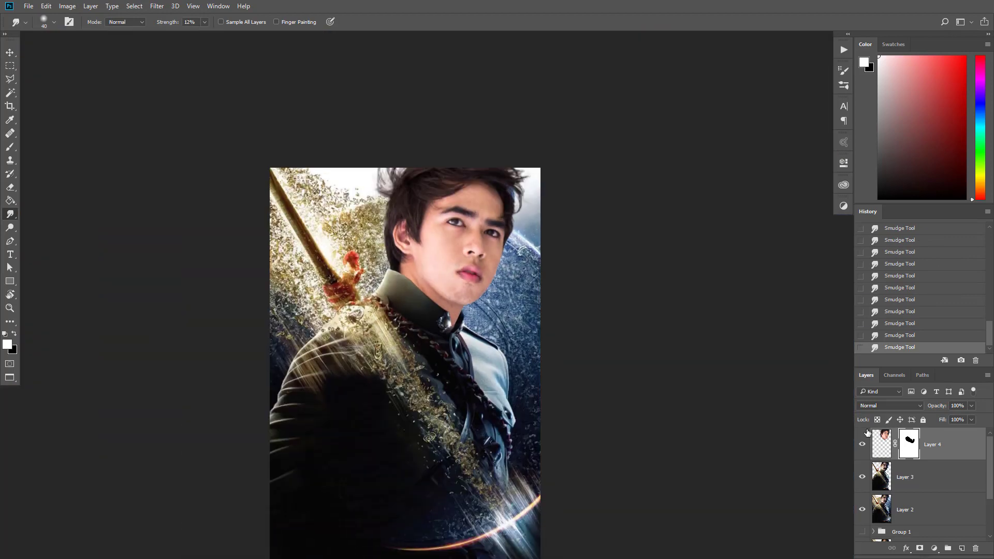
Step: Open the Liquify filter on the head layer's image and set the warp brush size to 150
left_click(879, 441)
scroll(426, 213, "up", 4)
left_click(156, 6)
left_click(180, 85)
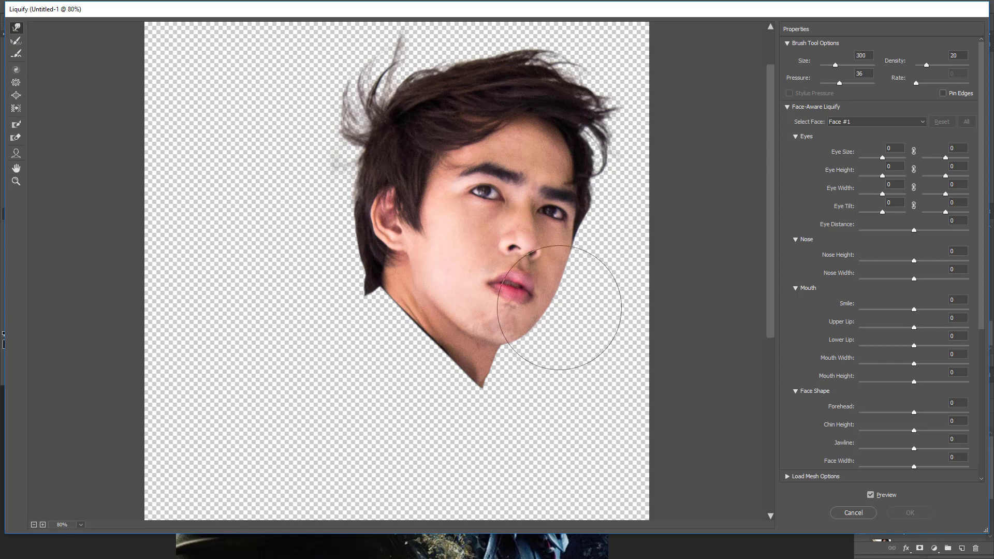
key("]")
key("]")
key("[")
key("[")
key("[")
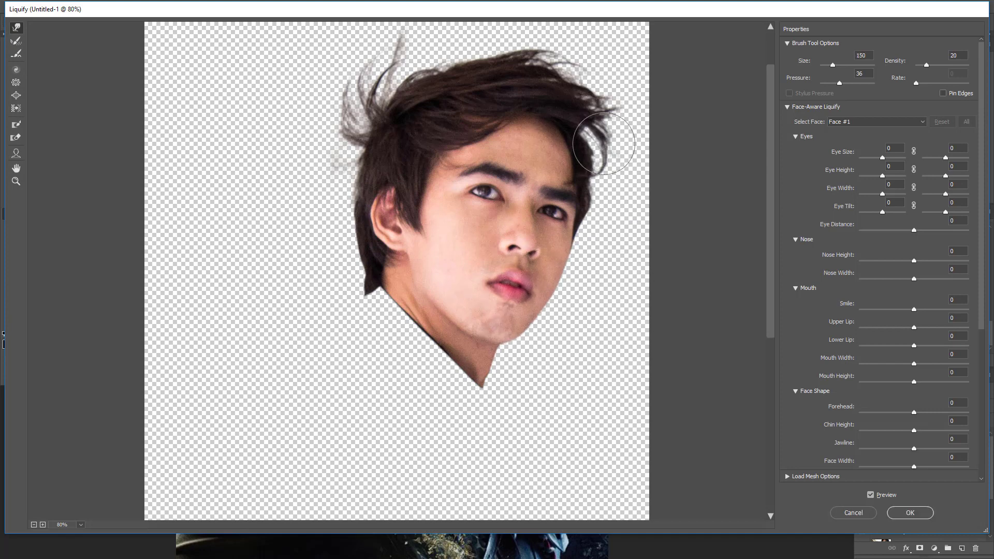
Step: Enlarge the warp brush, reshape the head's outline and apply the Liquify filter
key("]")
key("]")
key("]")
key("]")
key("]")
key("]")
left_click(907, 516)
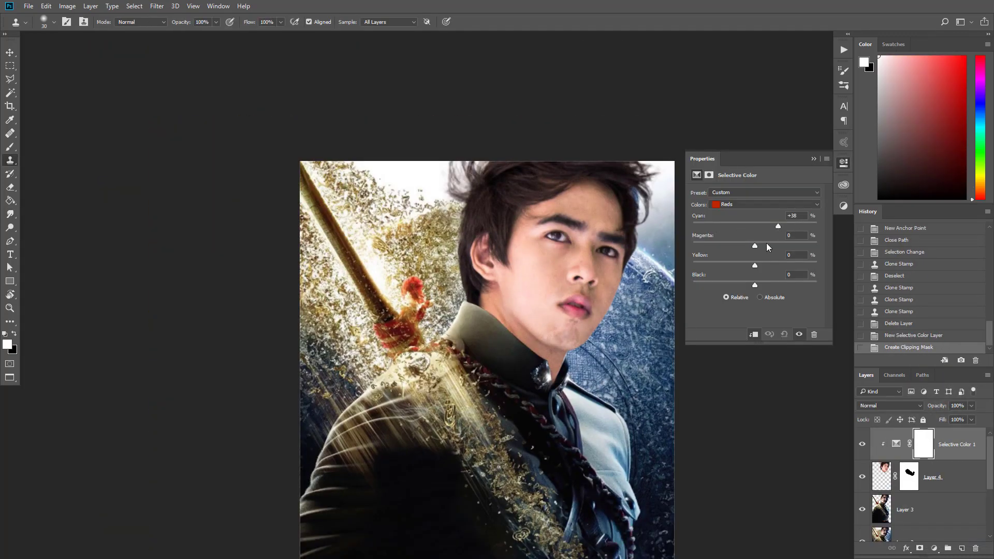
Step: In Selective Color, set the reds to Cyan +52, Magenta +19, Yellow +24 and the yellows to Cyan +17, Magenta +30, Yellow +17
left_click_drag(767, 247, 770, 250)
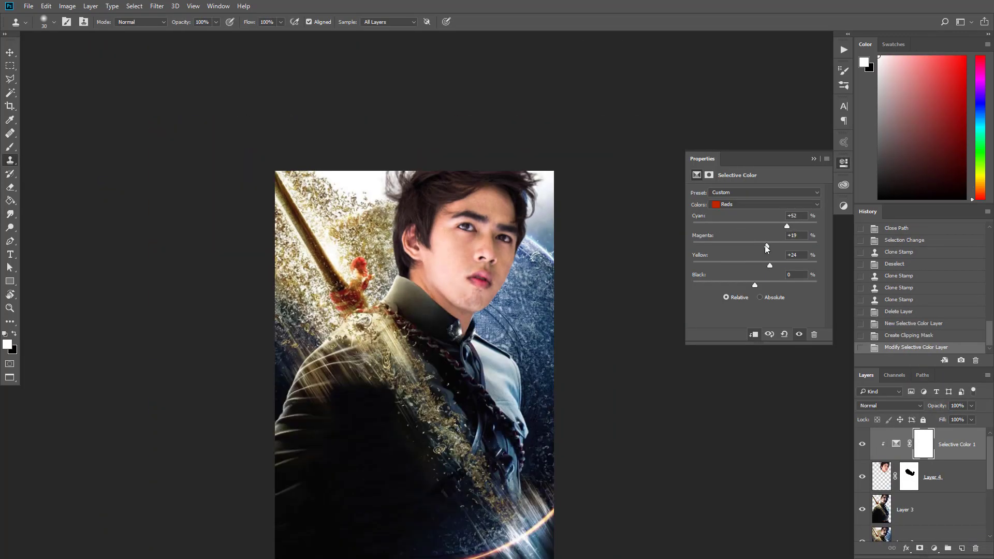
left_click(750, 204)
left_click(761, 221)
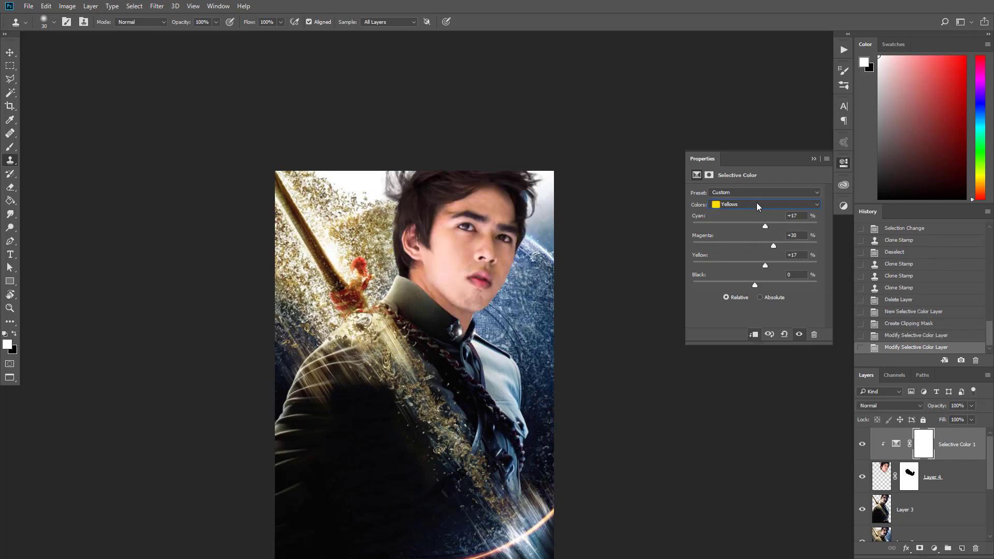
Step: Go through the other colour ranges of the head's Selective Color adjustment
left_click(756, 204)
left_click(756, 230)
left_click(758, 204)
left_click(759, 222)
left_click(759, 204)
left_click(748, 271)
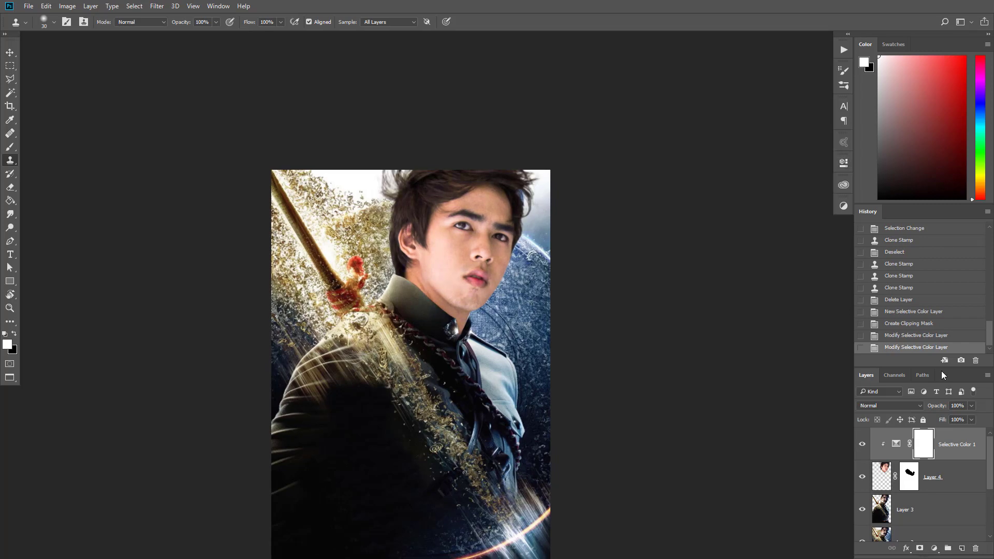
Step: Add a Brightness/Contrast adjustment clipped to the head with brightness -35 and contrast 9
left_click(934, 549)
left_click(941, 371)
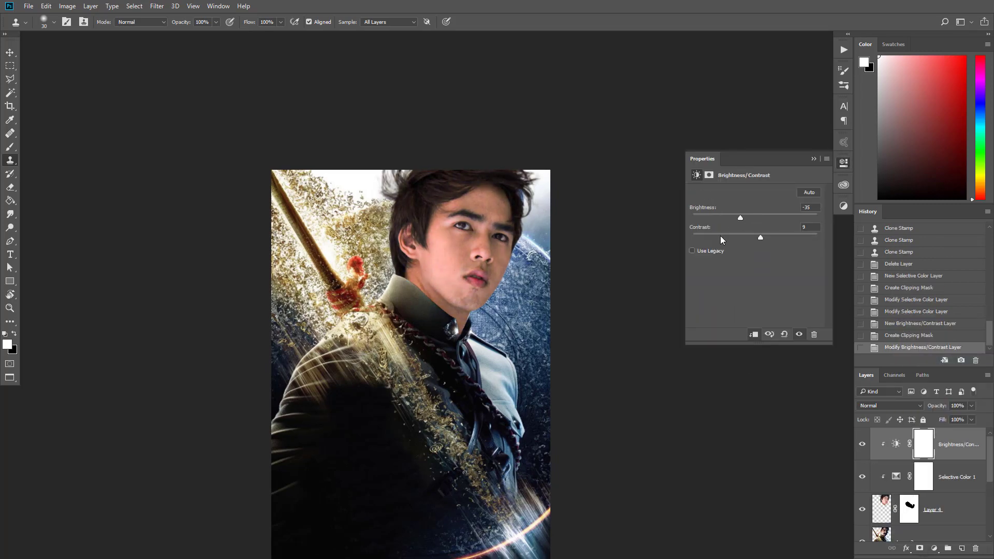
Step: Fine-tune the head's Brightness/Contrast adjustment and add an empty layer clipped directly above the head layer
left_click_drag(740, 218, 735, 234)
left_click(10, 148)
scroll(483, 274, "up", 5)
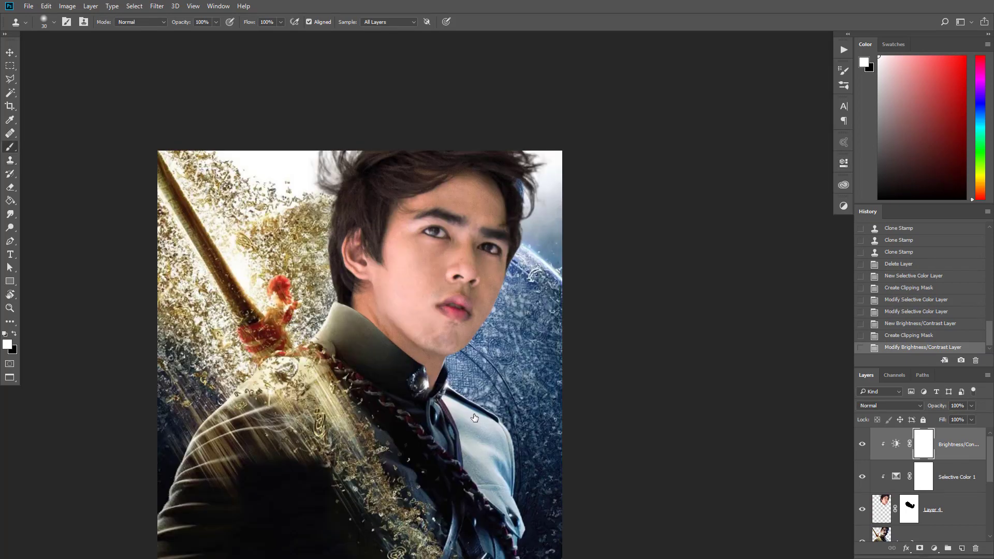
right_click(388, 260)
left_click(946, 509)
left_click(961, 548)
Step: Paint soft black shadows on the clipped layer along the neck beside the collar and under the jaw
scroll(295, 414, "up", 3)
key("bracketright")
key("bracketright")
left_click_drag(358, 279, 348, 256)
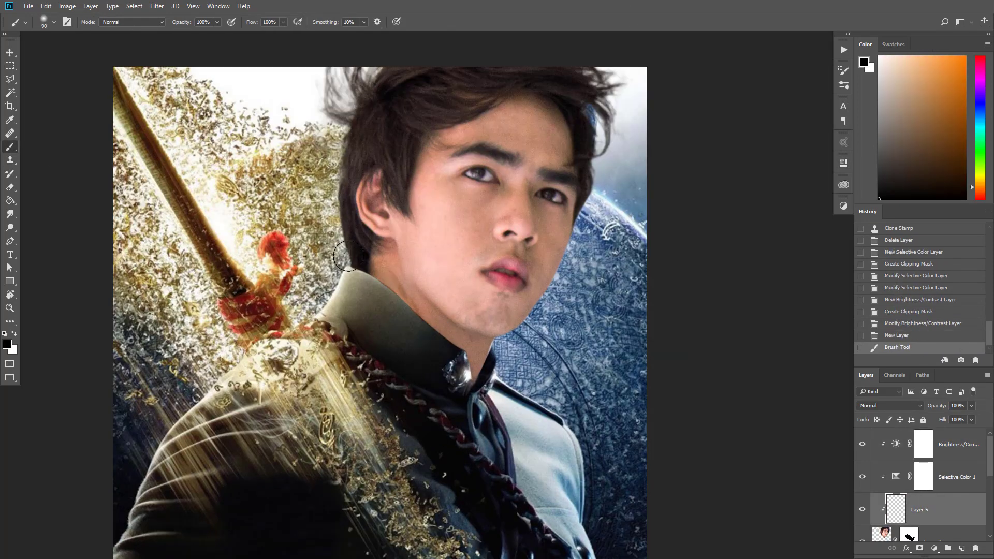
left_click_drag(387, 284, 404, 297)
left_click_drag(388, 282, 414, 306)
left_click_drag(409, 305, 432, 324)
left_click_drag(425, 319, 461, 345)
key("bracketleft")
key("bracketleft")
left_click_drag(463, 347, 479, 357)
left_click_drag(479, 357, 474, 373)
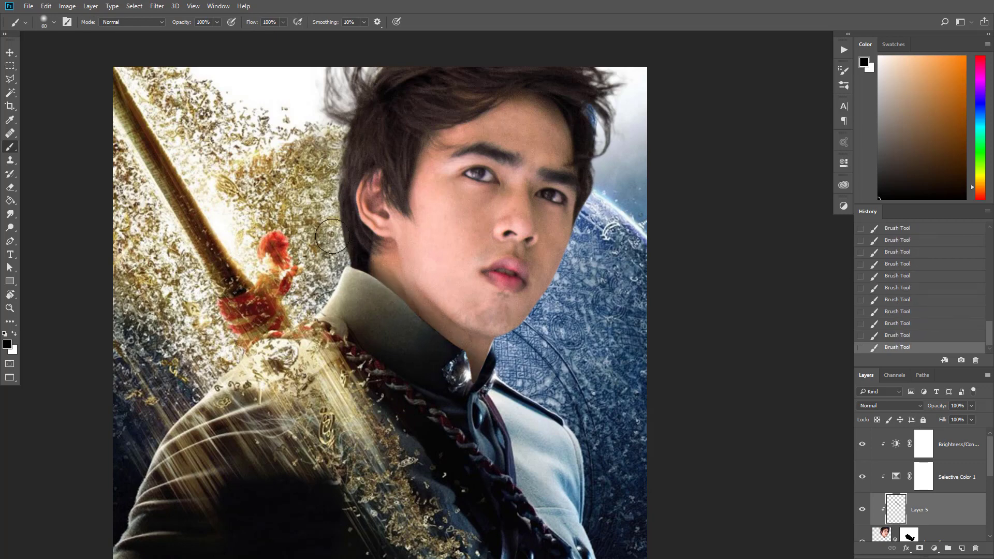
left_click(446, 331)
key("bracketright")
key("bracketright")
left_click_drag(393, 256, 440, 264)
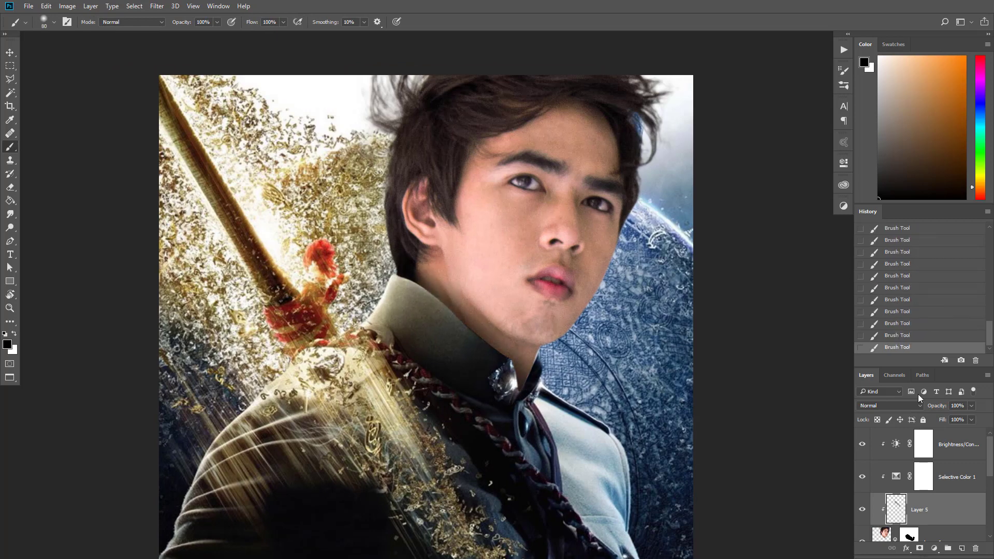
Step: Lower the opacity of the painted neck shadow layer
key("ctrl+minus")
key("ctrl+minus")
left_click_drag(936, 405, 906, 402)
scroll(482, 343, "down", 3)
Step: Add a Color Balance adjustment clipped to the head with midtones at Cyan-Red -7 and Yellow-Blue +7
left_click(953, 445)
left_click(934, 548)
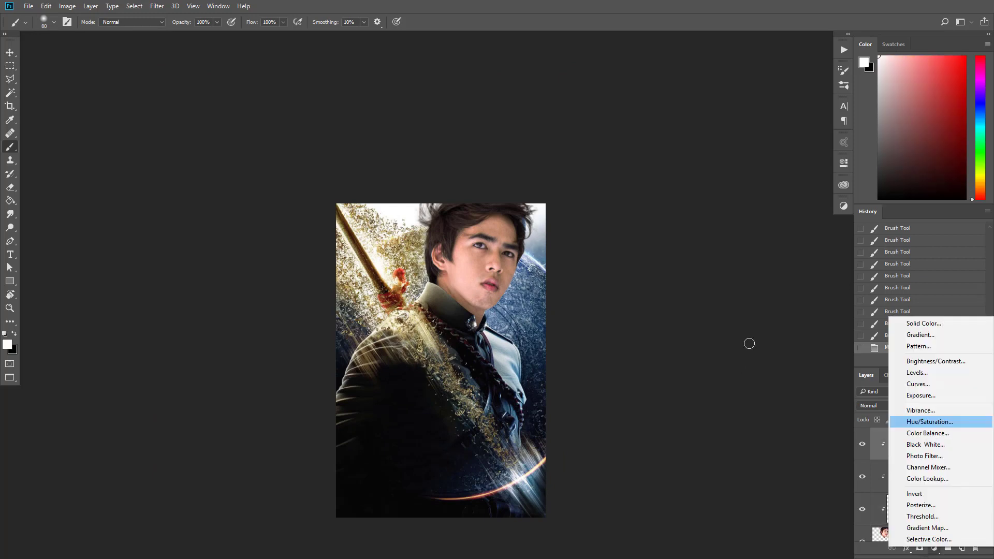
left_click(912, 432)
left_click(753, 334)
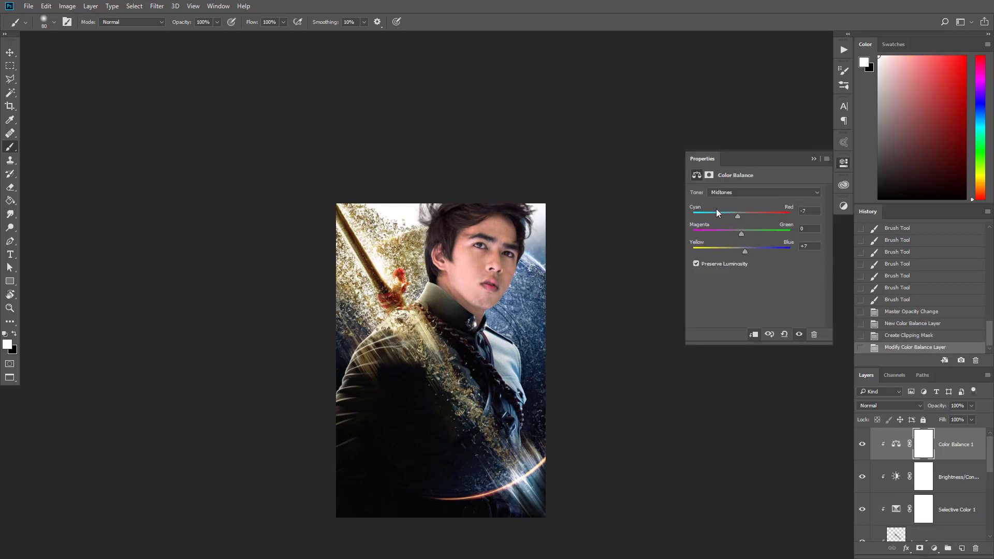
Step: Add a Curves adjustment clipped to the head and shape its RGB and red curves
left_click(934, 548)
left_click(935, 391)
left_click(753, 334)
left_click_drag(766, 265, 766, 269)
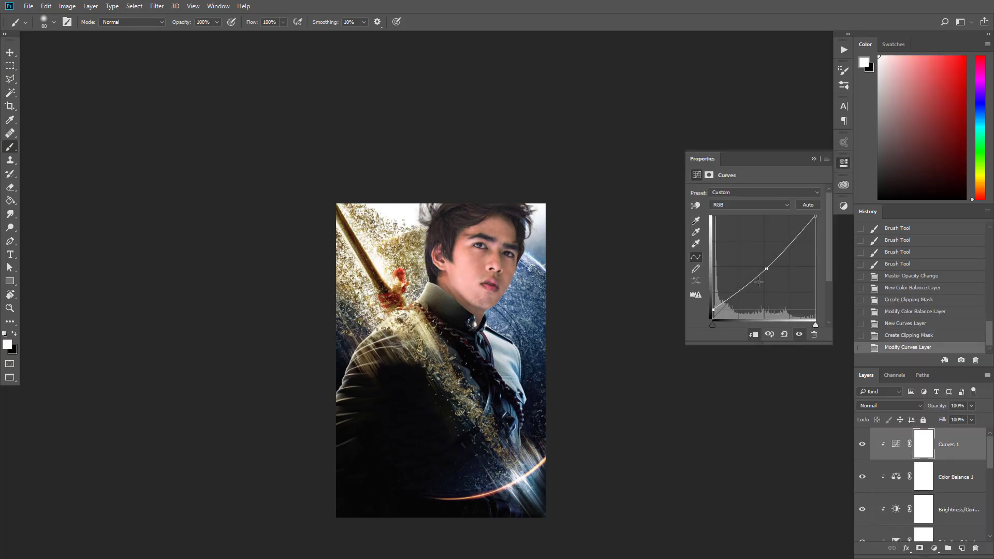
left_click_drag(713, 310, 713, 318)
left_click_drag(766, 268, 793, 241)
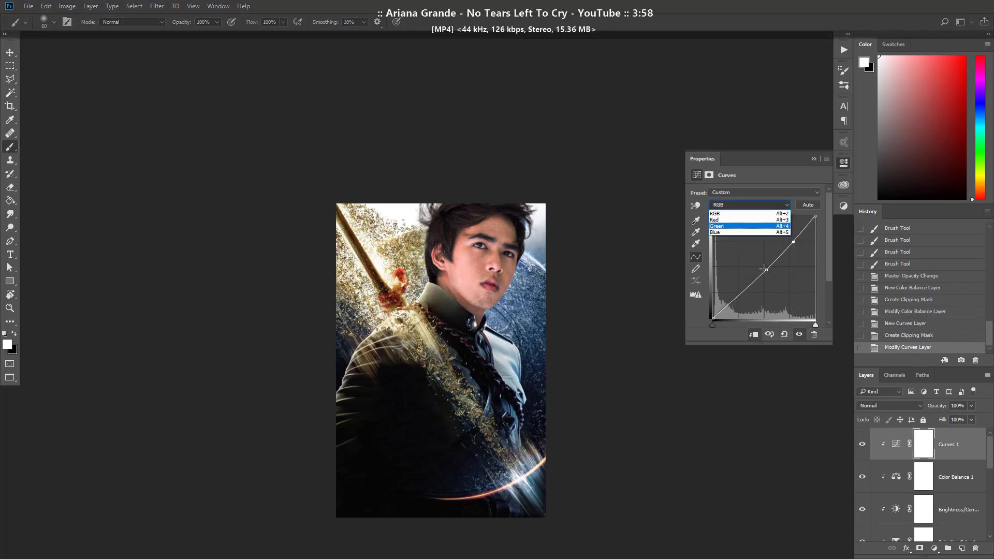
left_click(745, 231)
left_click(763, 268)
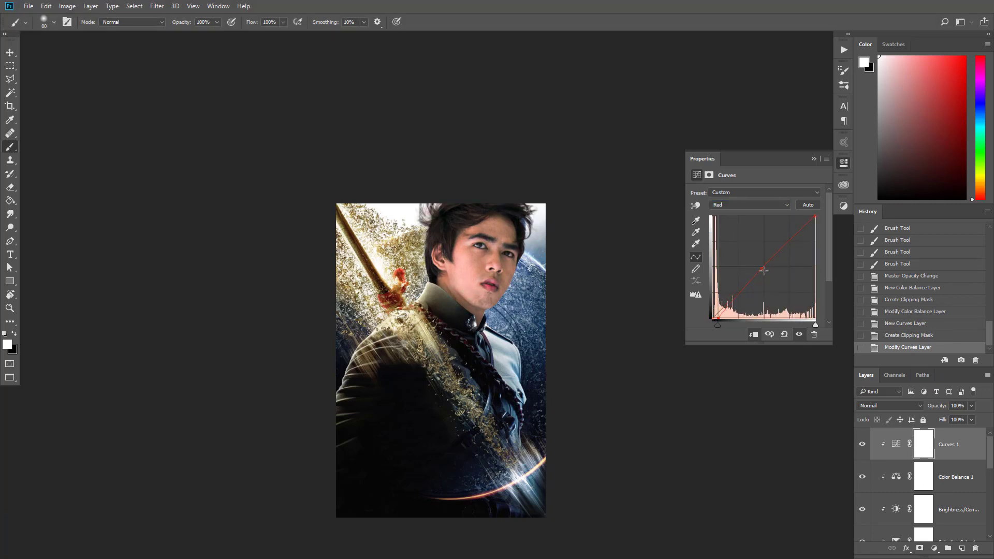
Step: Readjust the brightness in the head's existing Brightness/Contrast adjustment
left_click(896, 509)
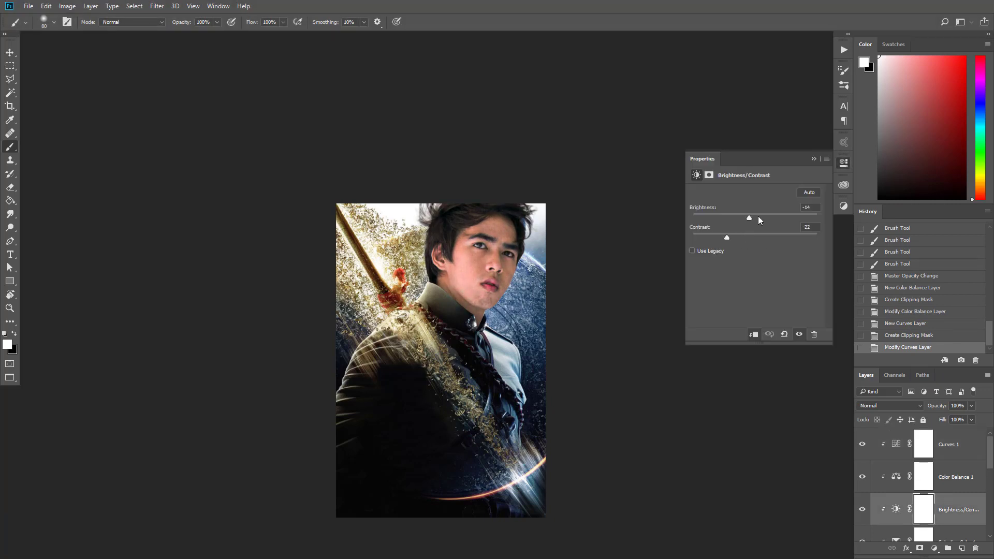
left_click_drag(757, 216, 750, 219)
left_click(813, 158)
key("ctrl+plus")
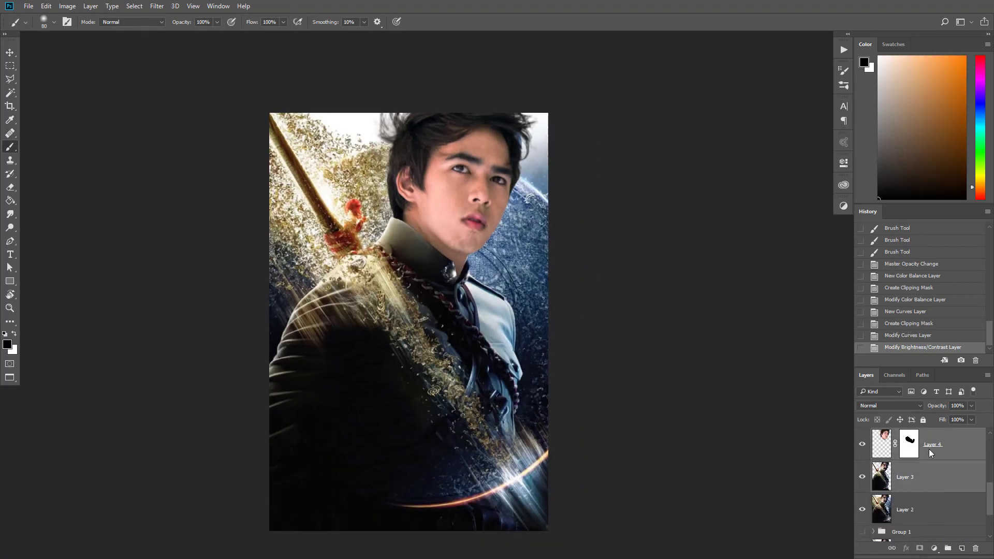
Step: Add a Color Balance adjustment clipped to the body layer, Layer 3, and shift its midtone colours
left_click(933, 548)
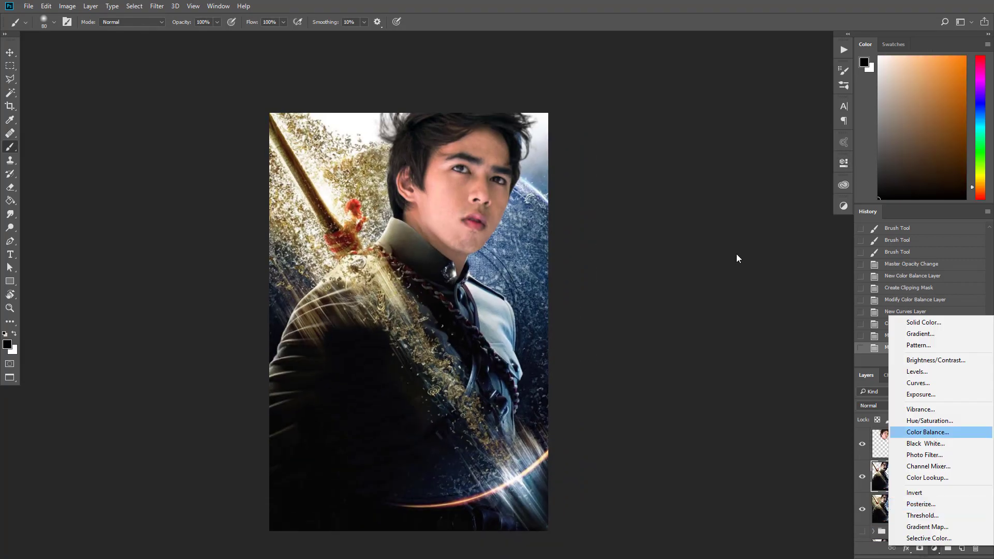
left_click(927, 432)
left_click(754, 335)
left_click_drag(742, 216, 749, 214)
left_click_drag(742, 251, 761, 264)
Step: Add a Curves adjustment clipped to the body layer and adjust its curve
left_click(944, 504)
left_click(934, 548)
left_click(922, 383)
left_click(754, 335)
Step: Add a Brightness/Contrast adjustment clipped to the body layer and adjust its brightness and contrast
left_click(934, 549)
left_click(925, 361)
left_click(753, 335)
left_click_drag(757, 217, 760, 216)
left_click(744, 236)
left_click(814, 159)
Step: Warp the head layer slightly so the neck sits behind the uniform's collar
left_click_drag(686, 222, 698, 226)
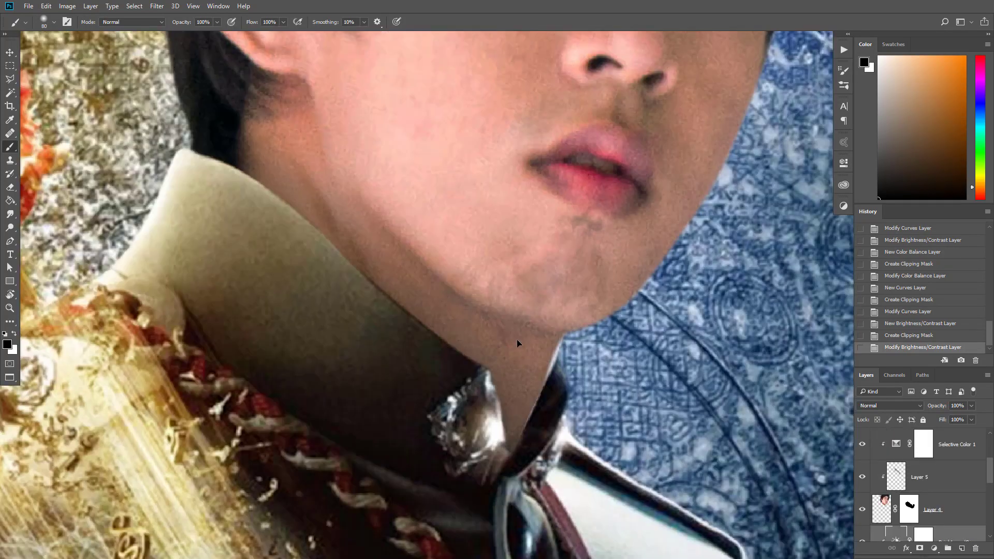
key("ctrl+t")
right_click(516, 340)
left_click(538, 415)
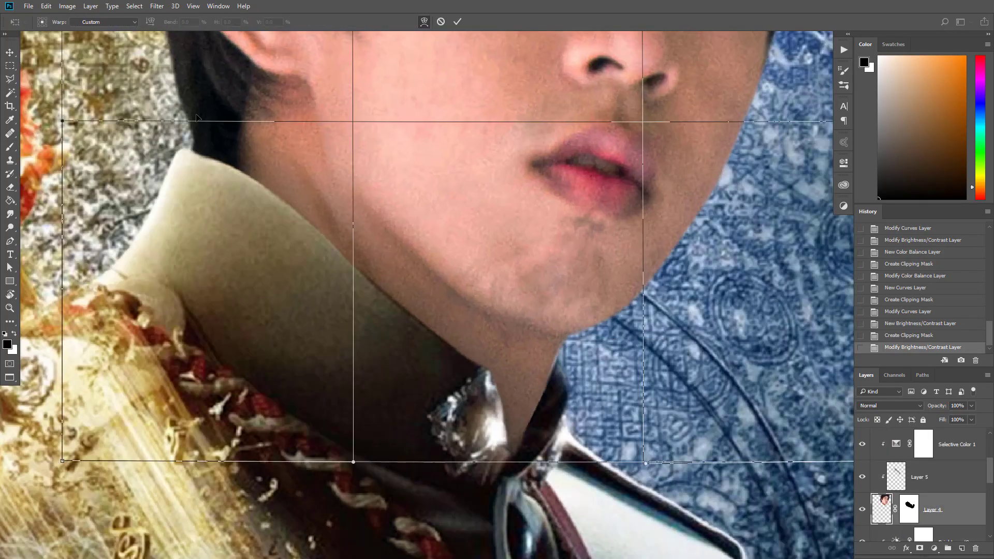
key("Return")
Step: Apply a second slight warp to the head layer around the collar and the back of the neck
key("ctrl+t")
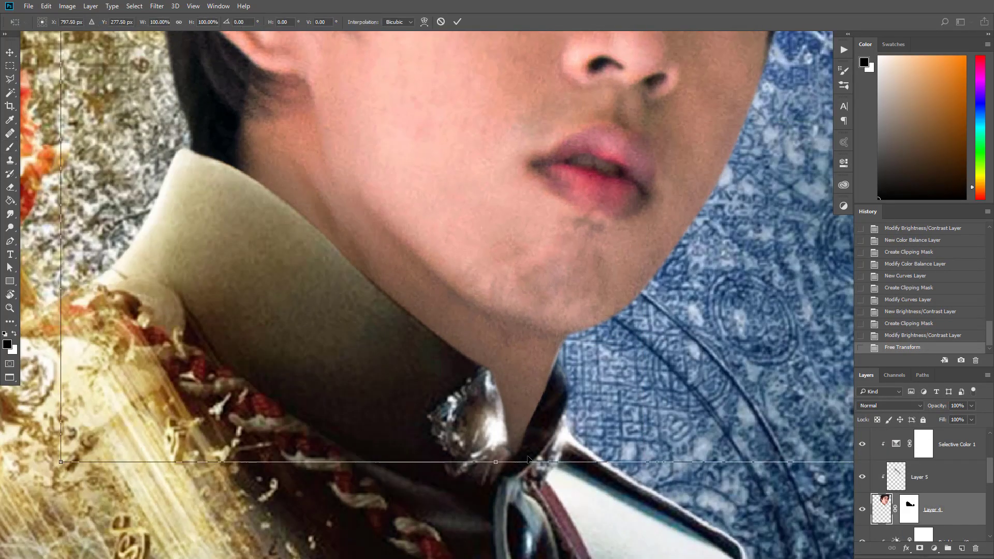
right_click(489, 351)
left_click(511, 427)
left_click_drag(511, 426, 510, 429)
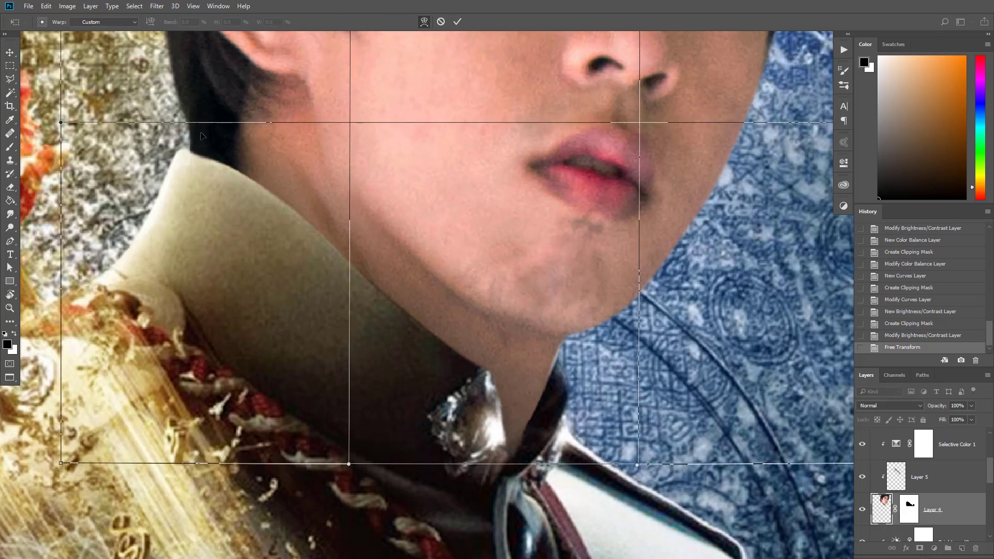
key("Return")
Step: Smudge the head's mask edge along the collar at 12% strength, and label the man's layer group red
key("b")
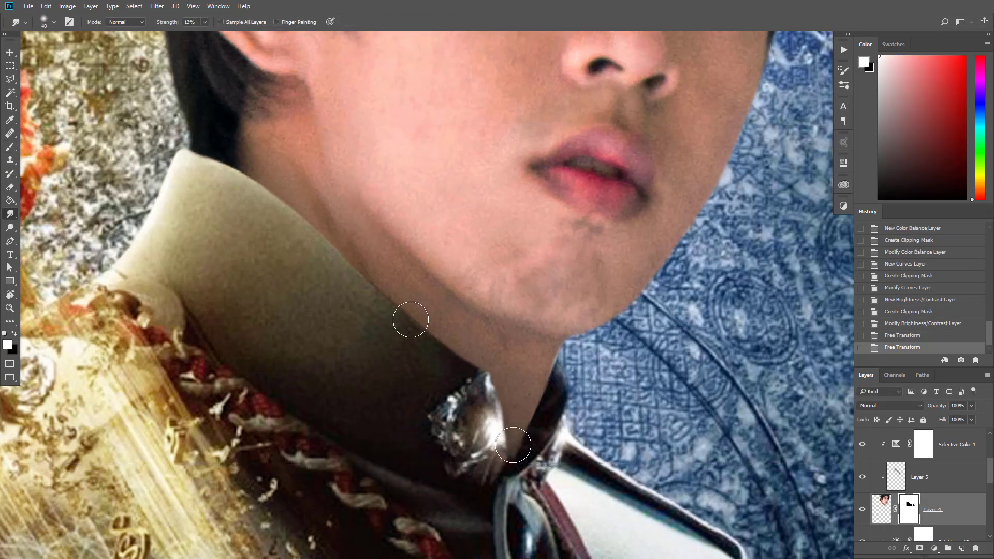
left_click_drag(411, 319, 548, 360)
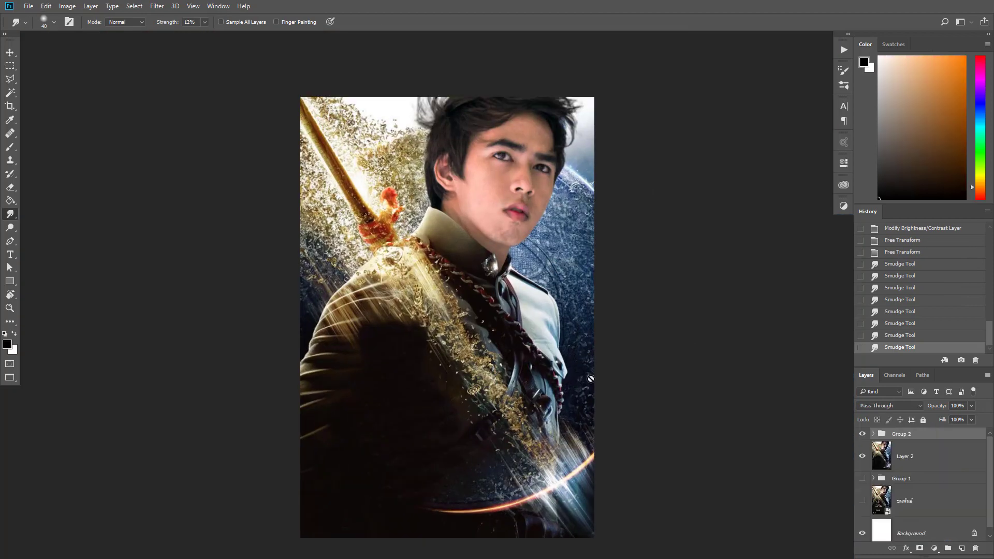
right_click(947, 436)
left_click(869, 354)
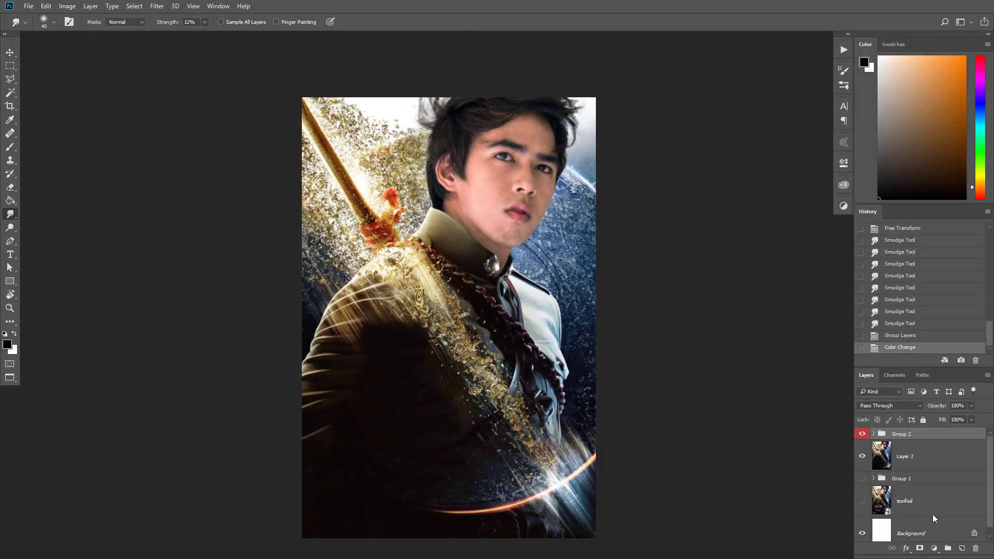
left_click(934, 547)
left_click(916, 433)
left_click(753, 334)
left_click_drag(741, 251, 733, 249)
mouse_move(742, 214)
left_mouse_down()
mouse_move(751, 214)
mouse_move(737, 214)
mouse_move(746, 225)
left_mouse_up()
left_click(813, 158)
left_click(934, 547)
left_click(919, 544)
left_click(753, 334)
left_click(948, 488, "shift")
key("Delete")
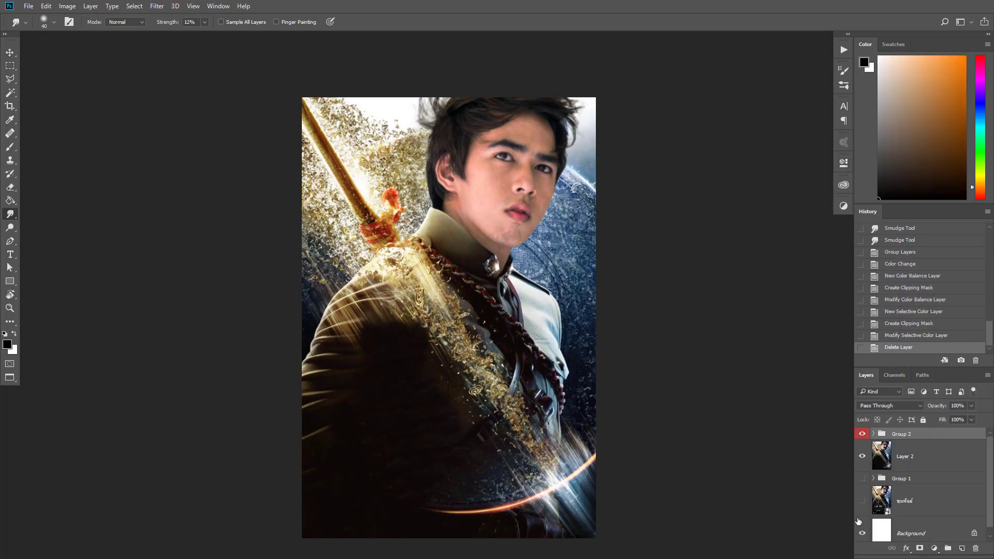
Step: With Background and Layer 2 hidden, stamp the visible man onto a new layer, hide Group 2 and show Layer 2
left_click(860, 524)
left_click(862, 456)
key("ctrl+alt+shift+e")
left_click(862, 466)
left_click(862, 489)
left_click(903, 467)
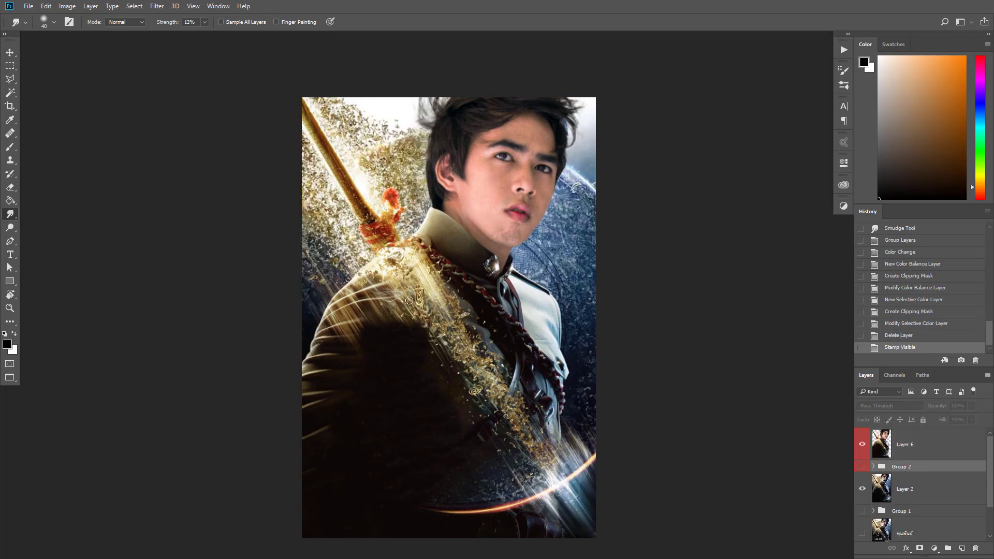
Step: Open the stamped man layer in Liquify and set the warp brush size to 400
left_click(919, 444)
scroll(179, 142, "down", 1)
left_click(156, 5)
left_click(187, 89)
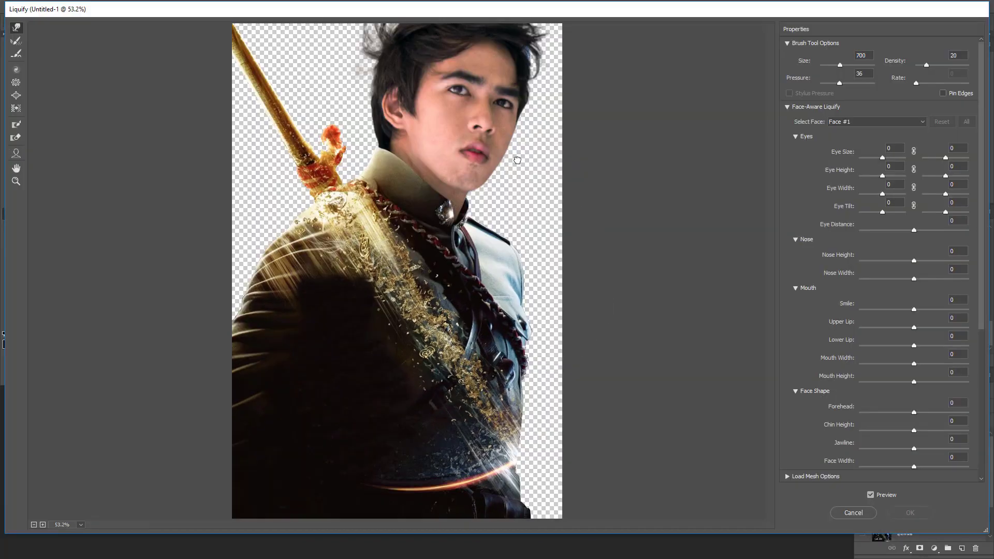
scroll(517, 161, "up", 1)
left_click_drag(517, 162, 447, 280)
key("[")
key("[")
key("[")
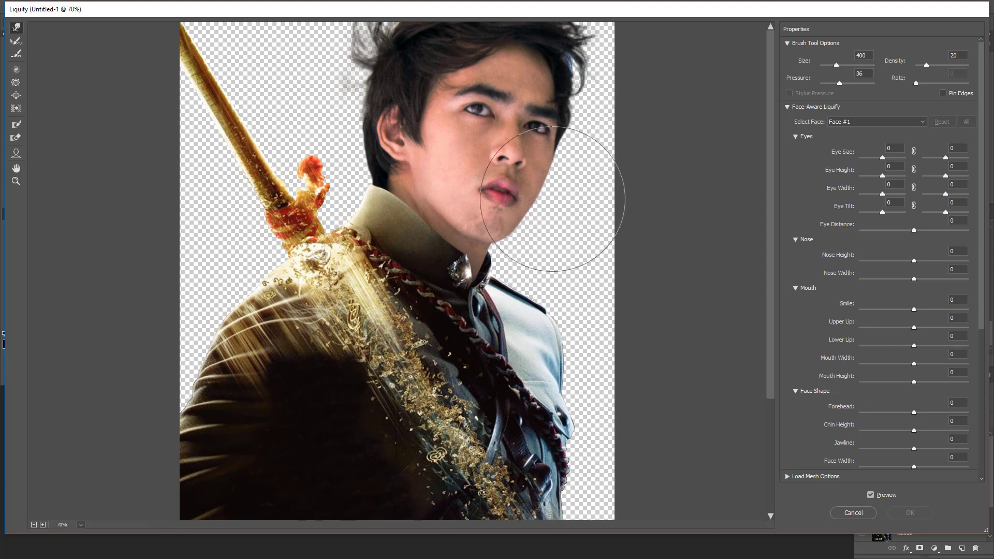
Step: Enlarge the warp brush to 700 and nudge the outline of the man's light-coloured sleeve inward
key("]")
key("]")
key("]")
scroll(517, 404, "down", 3)
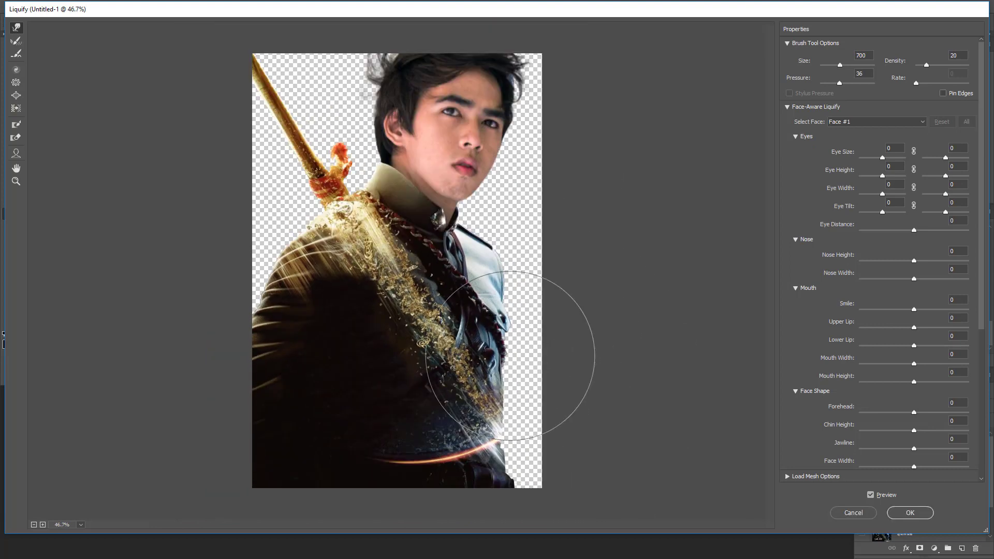
key("[")
key("[")
key("[")
key("[")
key("[")
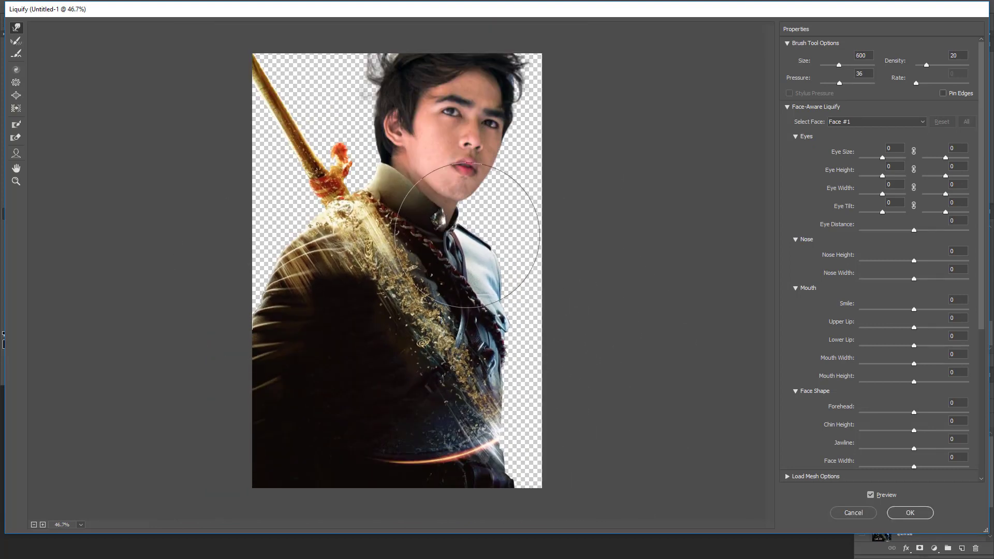
Step: Refine the outline of the hair and light-coloured shoulder using warp brush sizes 400 and 900
scroll(397, 151, "up", 3)
key("[")
key("[")
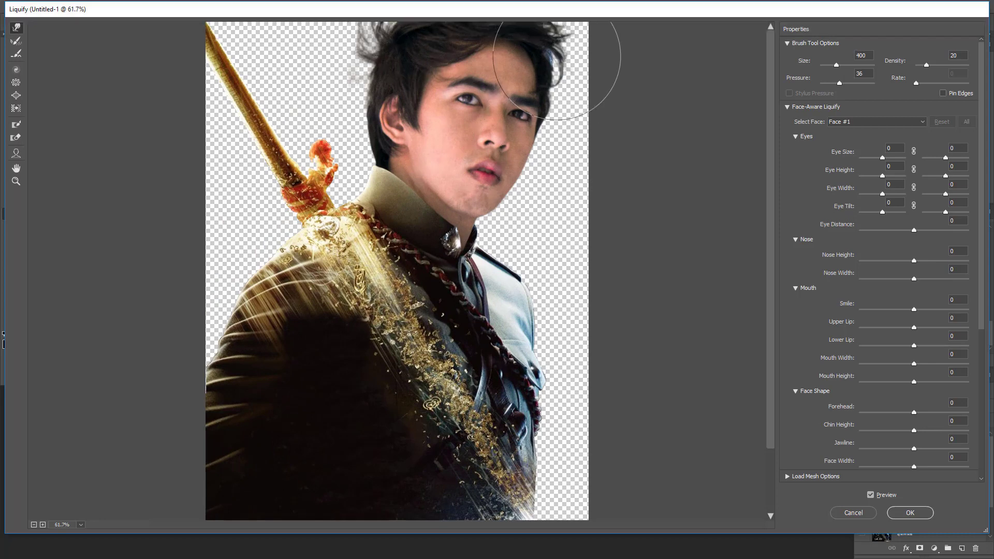
key("]")
key("]")
key("]")
key("]")
key("]")
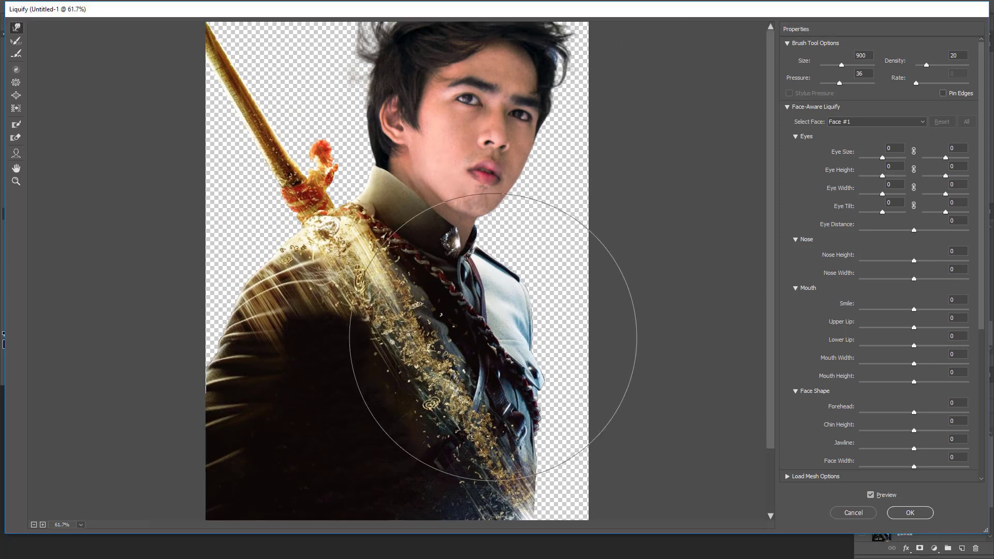
Step: Shrink the warp brush to 500 and 300 and reshape the arm, shoulder and collar contours
scroll(493, 337, "down", 3)
key("[")
key("[")
key("[")
key("[")
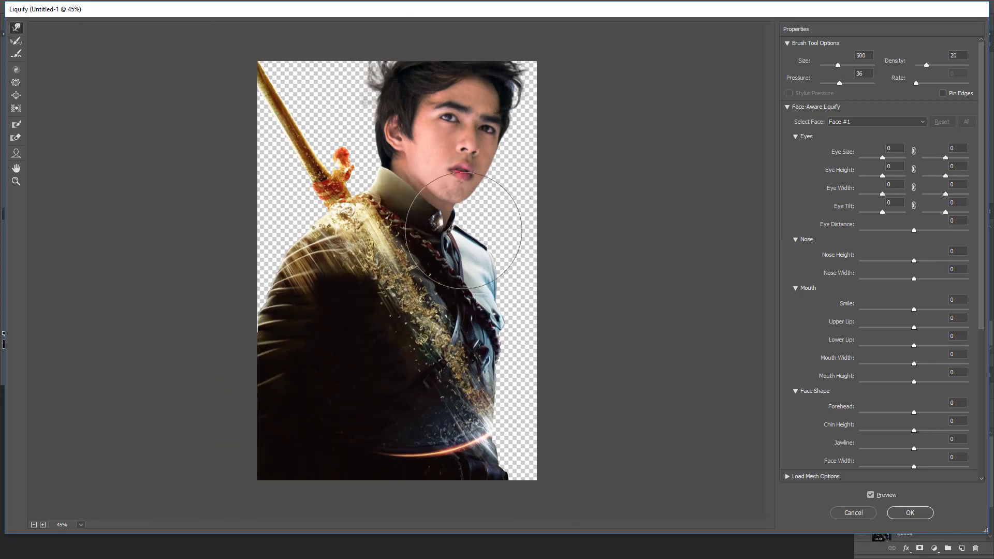
key("[")
key("[")
key("[")
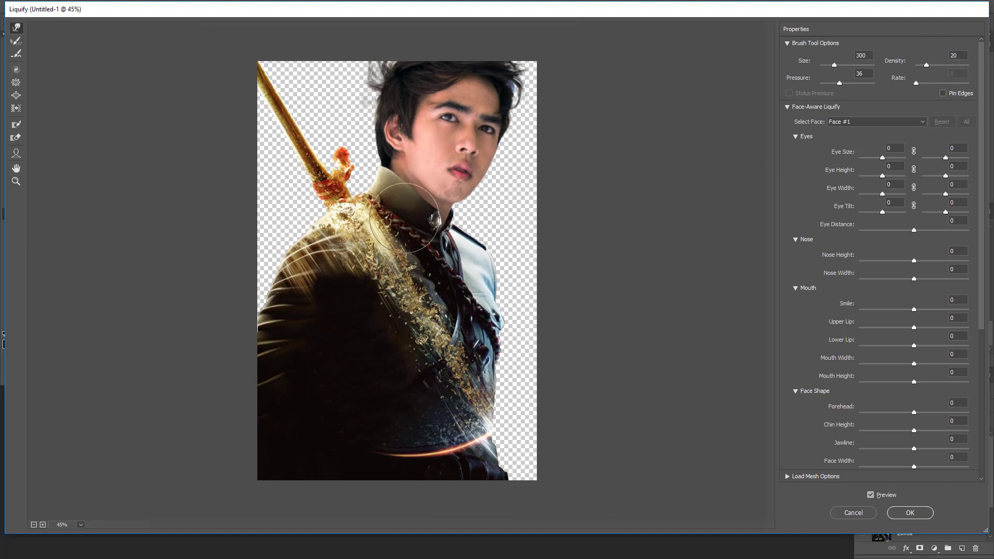
Step: Push the edge of the hair above the ear slightly upward and apply the Liquify filter
key("bracketleft")
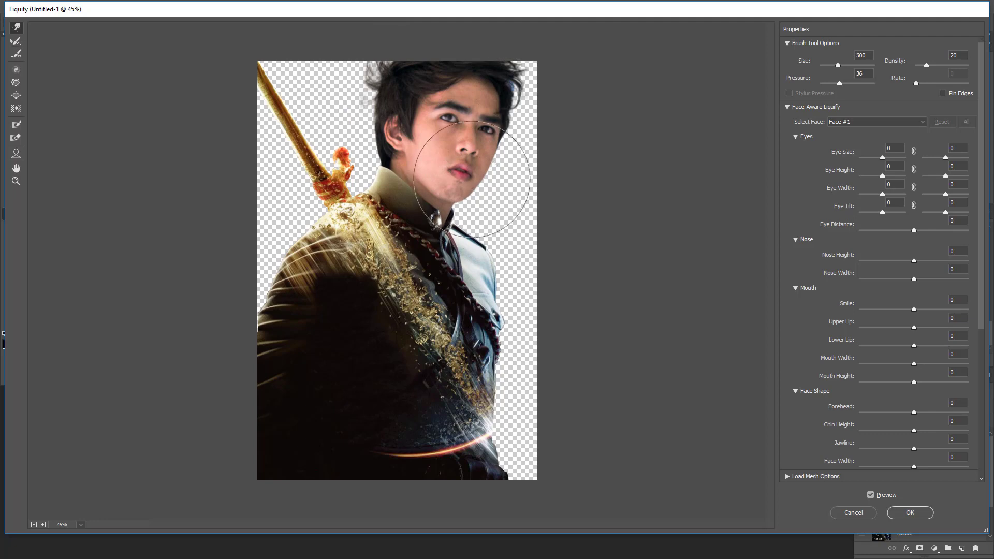
key("bracketleft")
left_click_drag(380, 76, 380, 69)
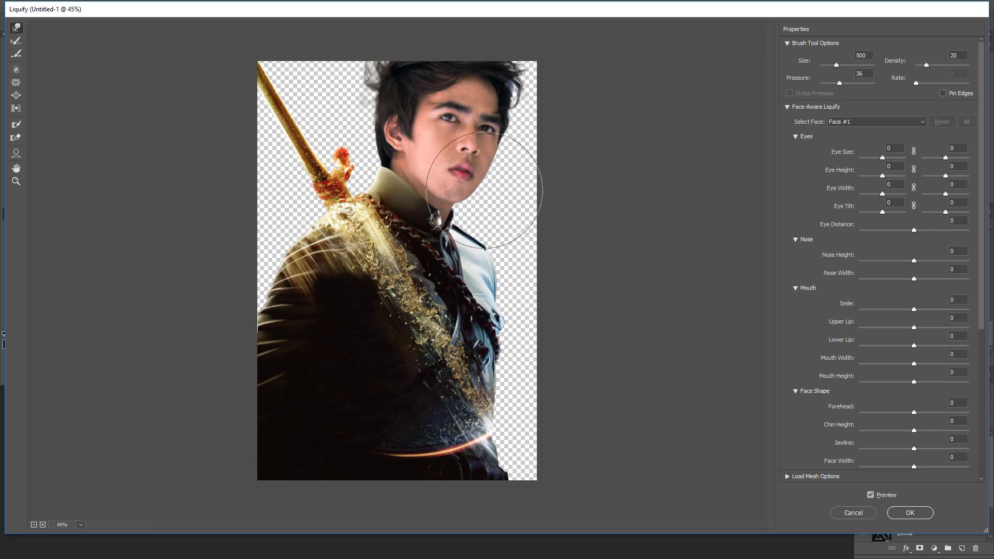
left_click(909, 512)
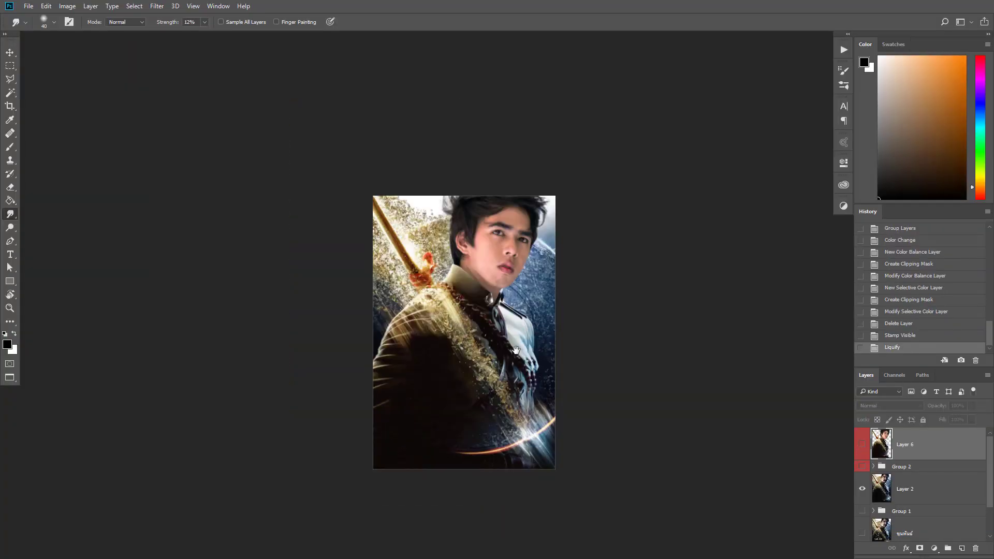
Step: On a new layer beneath the liquified man, clone blue background texture over the old outline beside the light-coloured shoulder
key("ctrl+plus")
left_click(961, 548, "ctrl")
left_click(10, 159)
scroll(292, 197, "up", 3)
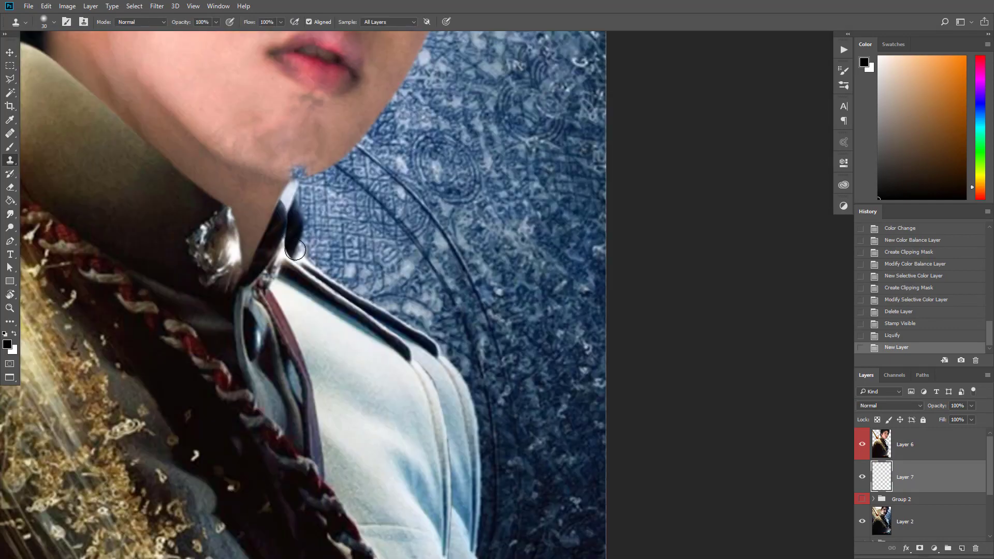
mouse_move(416, 333)
left_mouse_down()
mouse_move(468, 405)
mouse_move(399, 331)
mouse_move(446, 404)
left_mouse_up()
key("bracketright")
left_click_drag(463, 448, 442, 376)
mouse_move(427, 297)
left_mouse_down()
mouse_move(448, 382)
mouse_move(447, 330)
left_mouse_up()
mouse_move(439, 311)
left_mouse_down()
mouse_move(442, 400)
mouse_move(452, 292)
left_mouse_up()
mouse_move(450, 313)
left_mouse_down()
mouse_move(442, 370)
mouse_move(455, 356)
mouse_move(445, 243)
left_mouse_up()
Step: Clone neighbouring background texture over the leftover outline along the figure's light-coloured side, down to the glowing arc
mouse_move(463, 332)
left_mouse_down()
mouse_move(445, 376)
mouse_move(444, 435)
left_mouse_up()
left_click_drag(443, 385, 432, 258)
mouse_move(441, 316)
left_mouse_down()
mouse_move(428, 370)
mouse_move(431, 353)
left_mouse_up()
mouse_move(435, 352)
left_mouse_down()
mouse_move(442, 411)
mouse_move(420, 505)
left_mouse_up()
mouse_move(421, 392)
left_mouse_down()
mouse_move(431, 278)
mouse_move(417, 474)
mouse_move(413, 299)
left_mouse_up()
left_click_drag(427, 365, 450, 461)
left_click_drag(643, 435, 752, 463)
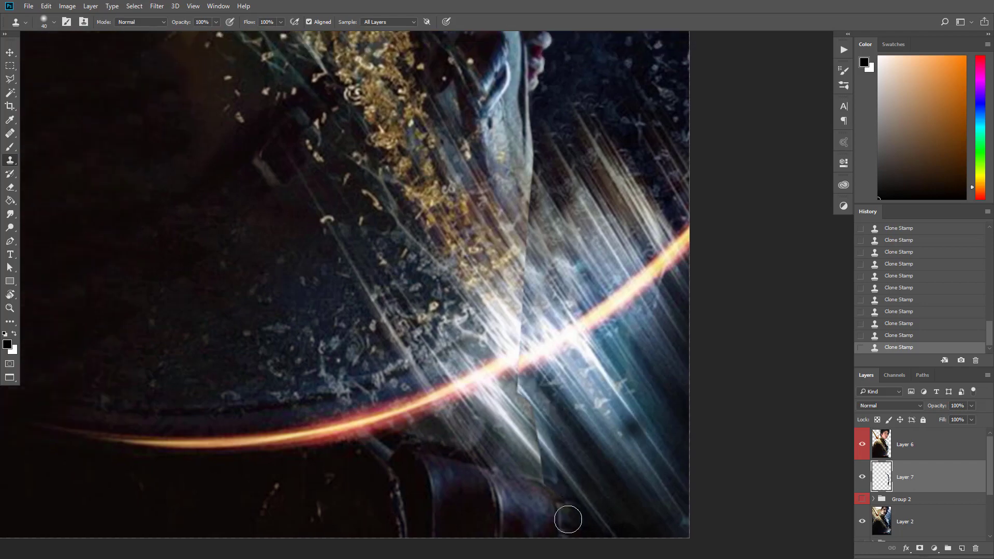
left_click_drag(568, 519, 557, 474)
Step: Clean up the old outline beside the gold-lit sleeve by cloning dark background texture and erasing excess
mouse_move(388, 255)
left_mouse_down()
mouse_move(461, 331)
mouse_move(776, 517)
left_mouse_up()
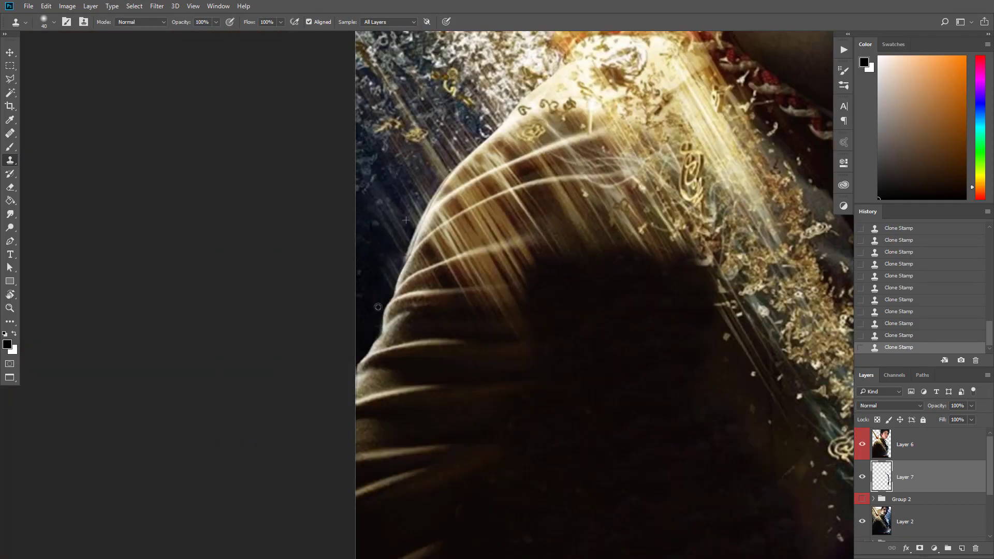
left_click_drag(495, 257, 440, 359)
mouse_move(440, 359)
left_mouse_down()
mouse_move(362, 355)
mouse_move(443, 356)
mouse_move(217, 450)
left_mouse_up()
key("e")
key("s")
mouse_move(395, 463)
left_mouse_down()
mouse_move(495, 246)
mouse_move(565, 171)
left_mouse_up()
left_click_drag(565, 172, 316, 363)
mouse_move(485, 238)
left_mouse_down()
mouse_move(534, 140)
mouse_move(412, 398)
left_mouse_up()
scroll(396, 288, "down", 2)
scroll(395, 288, "down", 5)
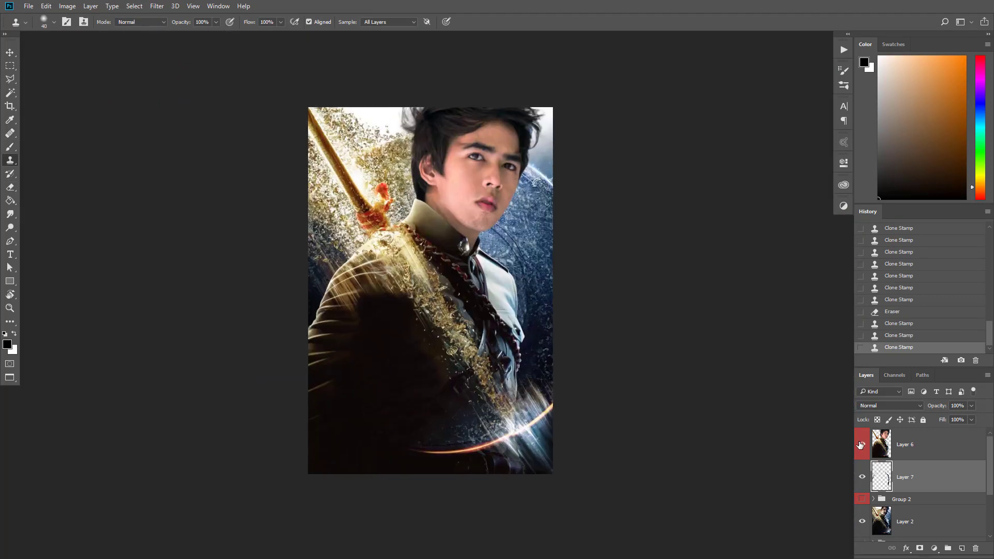
Step: Clip a Selective Color adjustment to the liquified man, setting Reds to cyan -17, magenta -13 and yellow -36
left_click(934, 548)
left_click(928, 542)
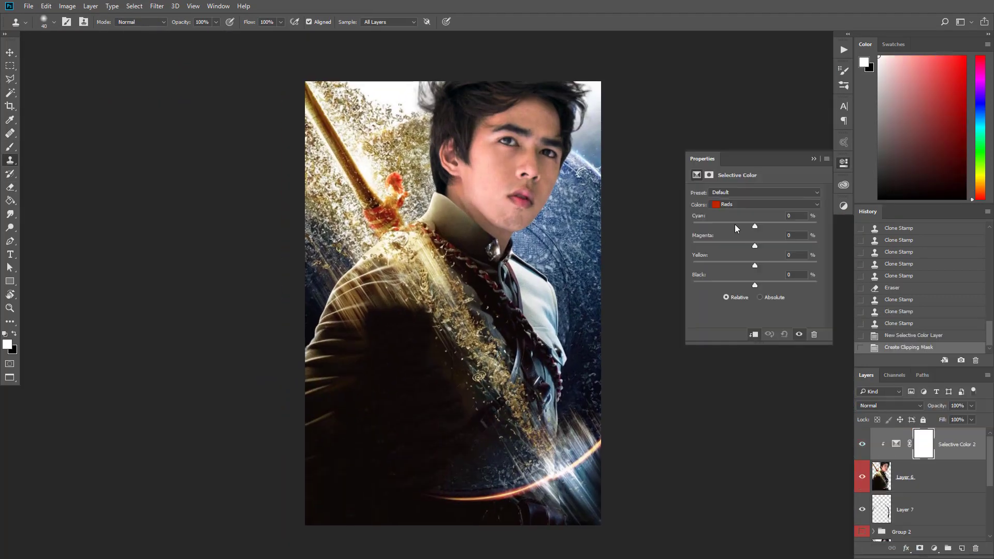
left_click_drag(745, 245, 775, 244)
left_click_drag(736, 226, 745, 226)
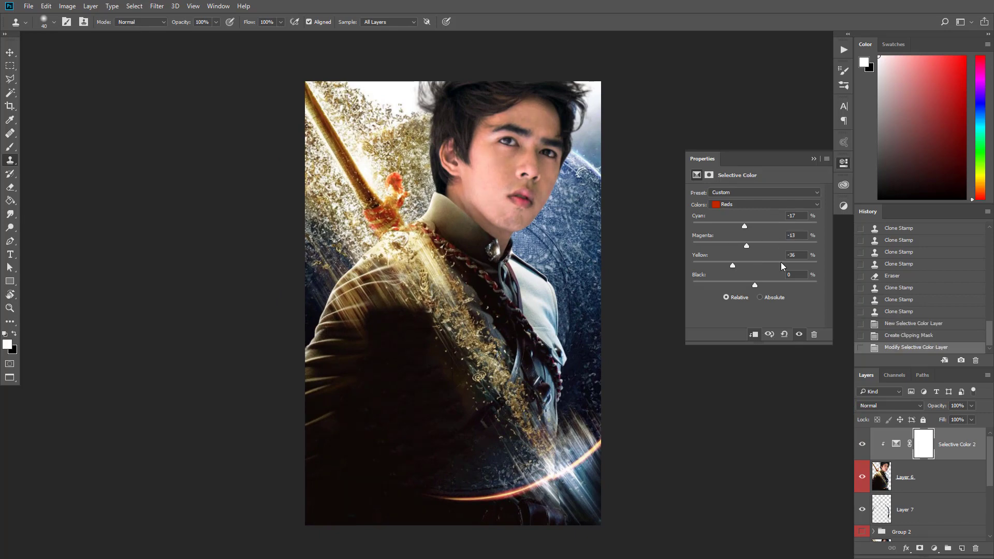
Step: Fine-tune the Yellows, starting with cyan at +13, and adjust the remaining colour ranges of the Selective Color layer
left_click(763, 226)
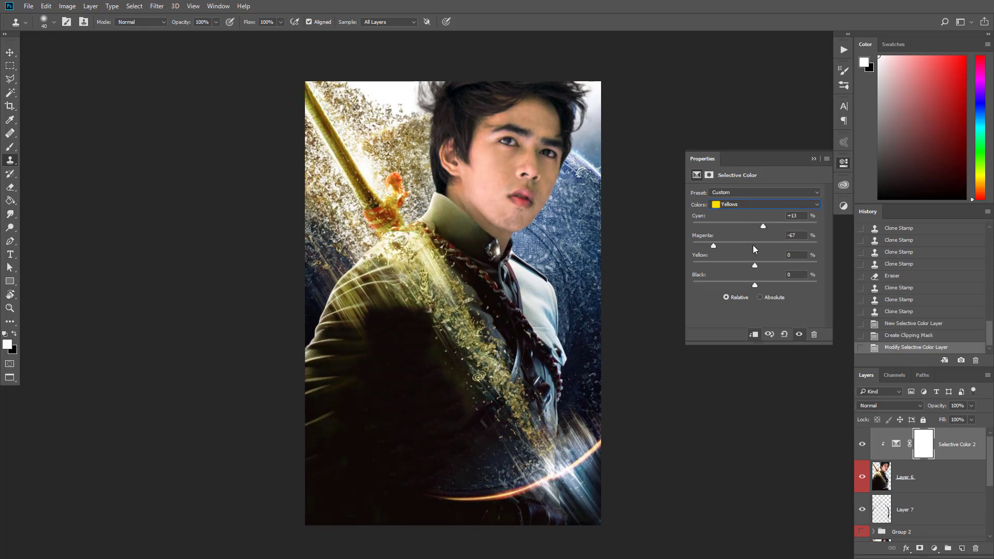
left_click_drag(755, 246, 753, 246)
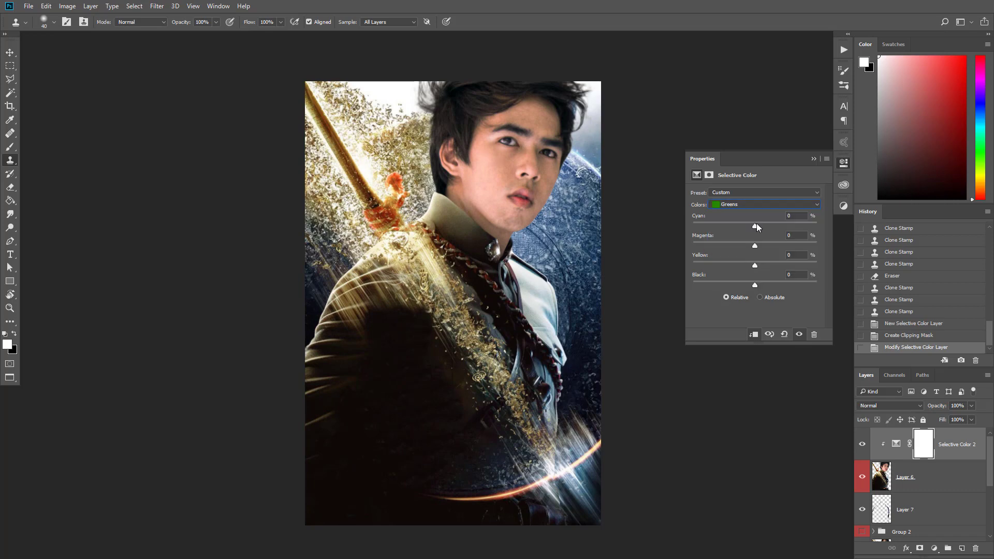
left_click(766, 204)
left_click(776, 239)
left_click(753, 204)
left_click(753, 257)
left_click_drag(755, 226, 752, 231)
left_click(748, 206)
left_click(752, 273)
Step: Add a clipped Color Balance adjustment with midtones at +6 red and -31 on the yellow-blue scale
left_click(934, 548)
left_click(911, 437)
left_click(754, 335)
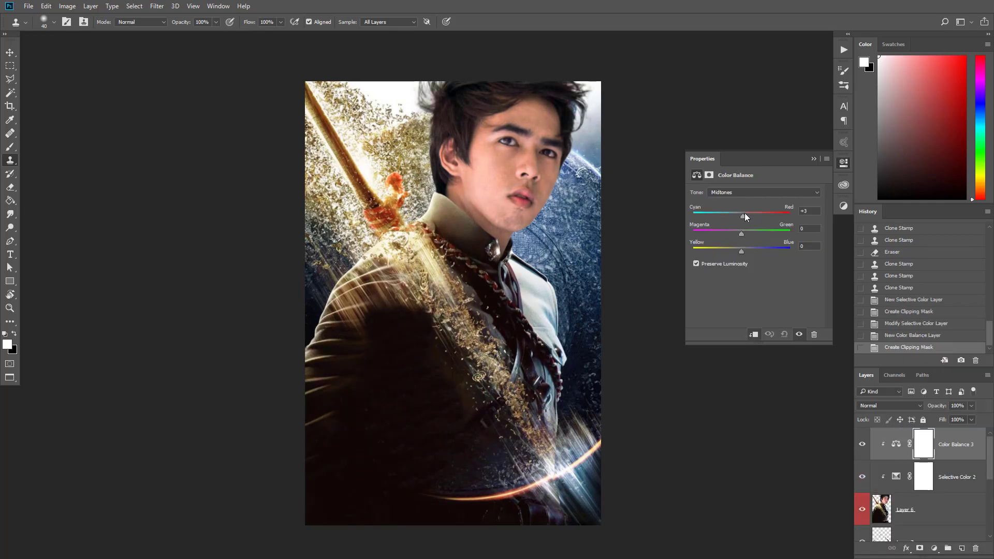
left_click(744, 213)
left_click_drag(727, 248, 738, 247)
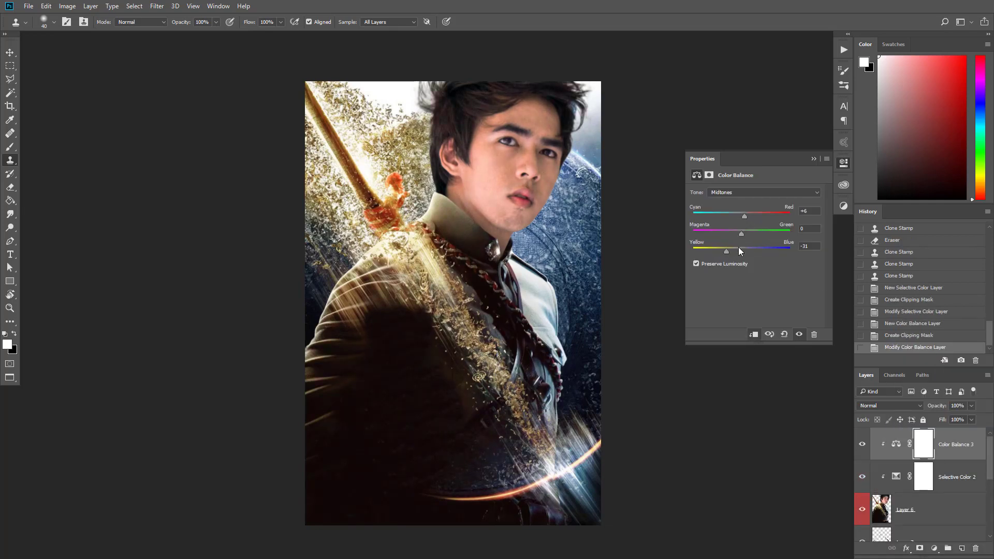
Step: Give the man's layer an orange Color Dodge Inner Shadow: opacity 75%, angle 144°, distance 19 px, size 46 px
double_click(954, 510)
left_click(659, 285)
mouse_move(638, 144)
left_mouse_down()
mouse_move(822, 184)
mouse_move(713, 153)
mouse_move(744, 166)
mouse_move(735, 165)
left_mouse_up()
left_click(877, 223)
left_click(859, 286)
left_click(810, 173)
key("Return")
left_click(756, 216)
left_click(763, 237)
left_click(765, 257)
key("Return")
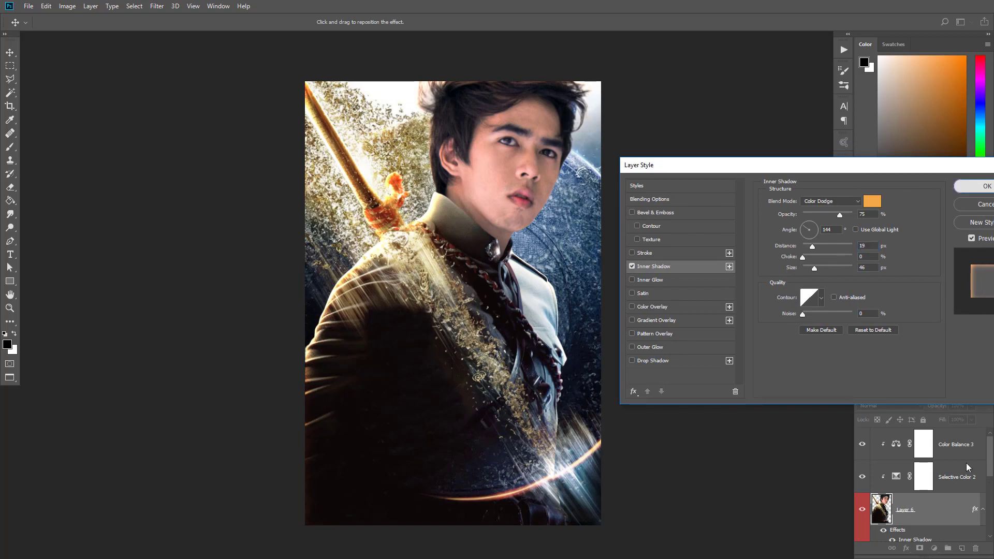
right_click(975, 509)
left_click(945, 468)
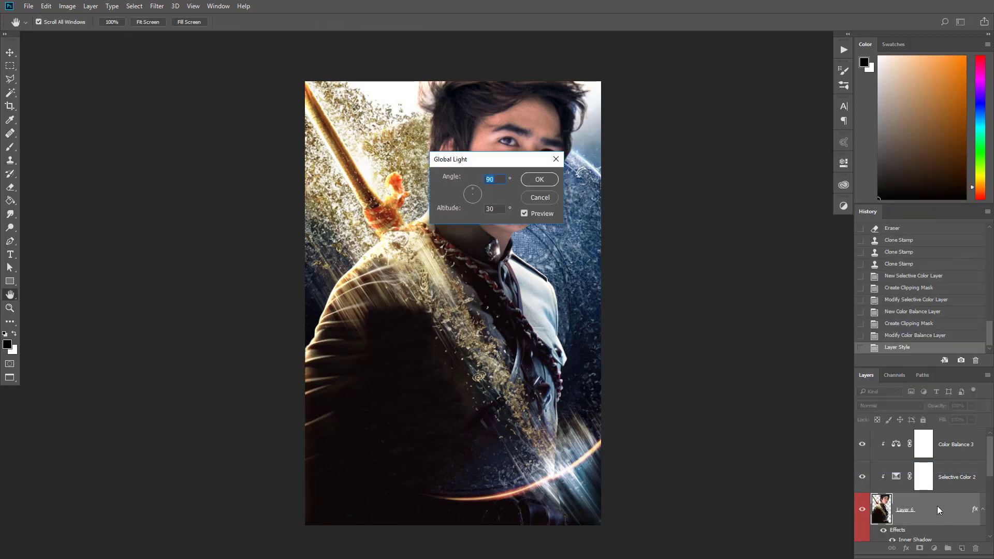
key("Escape")
Step: Convert the inner shadow into its own layer, add a mask and paint the orange glow away along the hair's upper edge
right_click(974, 509)
left_click(946, 480)
left_click(950, 509)
left_click(920, 547)
key("b")
mouse_move(484, 84)
left_mouse_down()
mouse_move(458, 81)
mouse_move(533, 78)
left_mouse_up()
key("x")
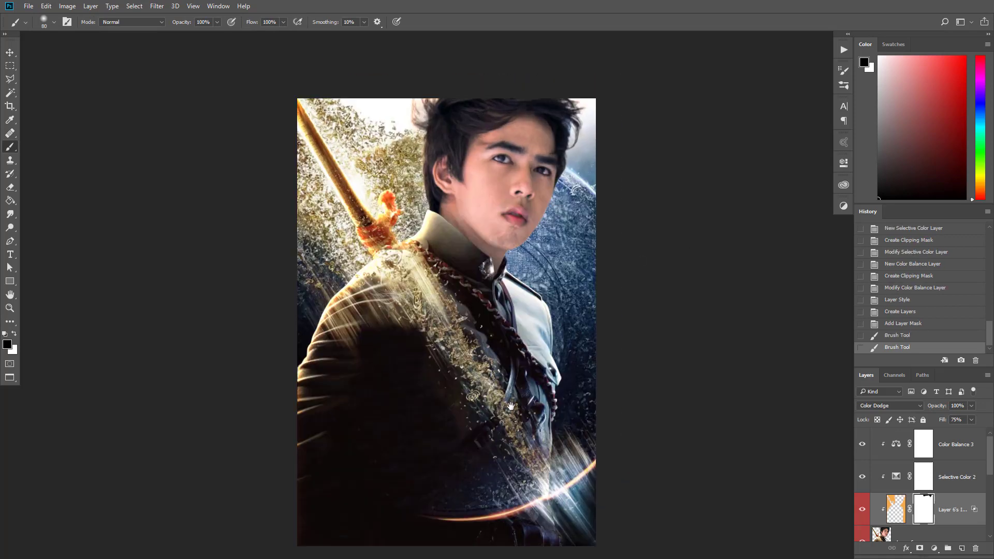
Step: Set up a clipped Curves adjustment that lowers the midtones and white point, and invert its mask to hide it
left_click_drag(765, 266, 766, 273)
key("ctrl+alt+g")
left_click_drag(815, 216, 815, 232)
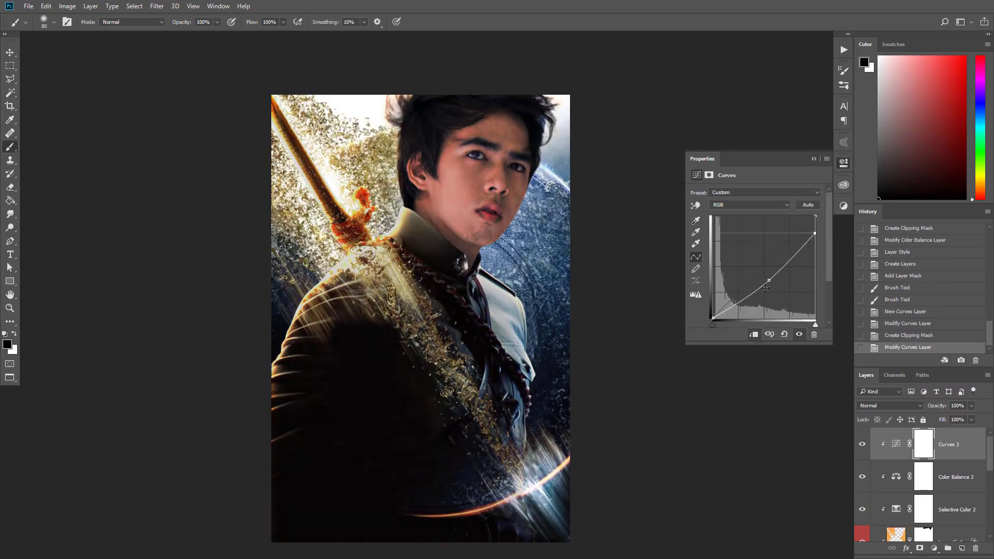
left_click_drag(765, 280, 765, 284)
left_click(814, 158)
key("ctrl+i")
key("x")
Step: Paint white on the darkening Curves mask over the neck, cheek and jaw with a soft brush
left_click(442, 233)
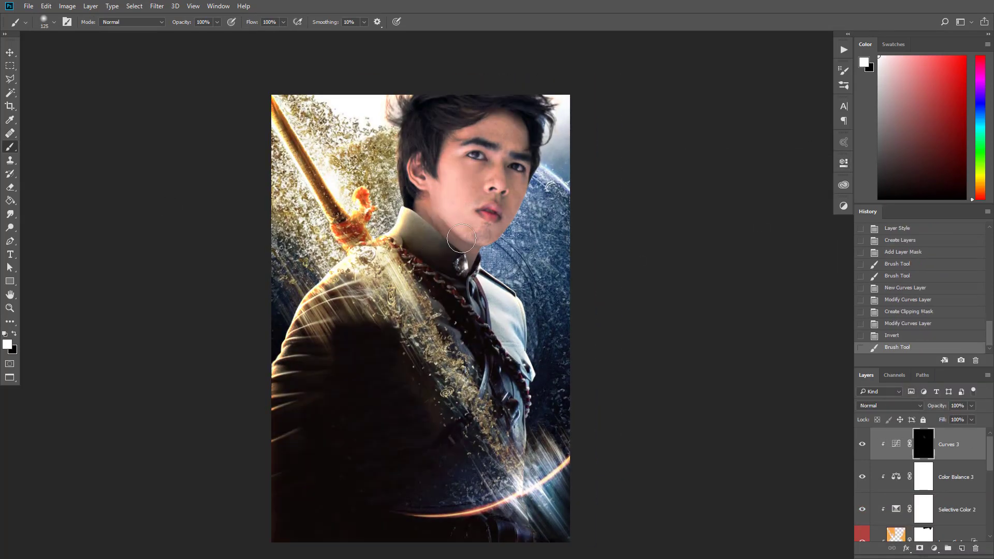
left_click(446, 222)
left_click(454, 175)
left_click(452, 199)
left_click(469, 196)
key("bracketleft")
key("bracketleft")
key("bracketleft")
left_click(514, 196)
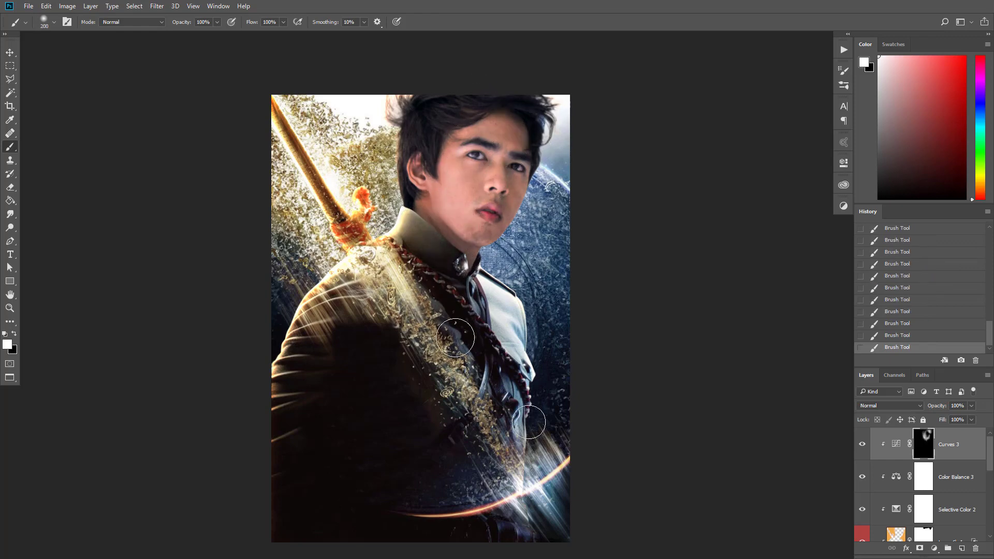
Step: Extend the darkening mask down the figure's blue-lit side and fine-tune the midpoint of its curve
key("bracketleft")
left_click_drag(528, 422, 516, 549)
key("bracketright")
key("bracketright")
key("bracketright")
key("bracketright")
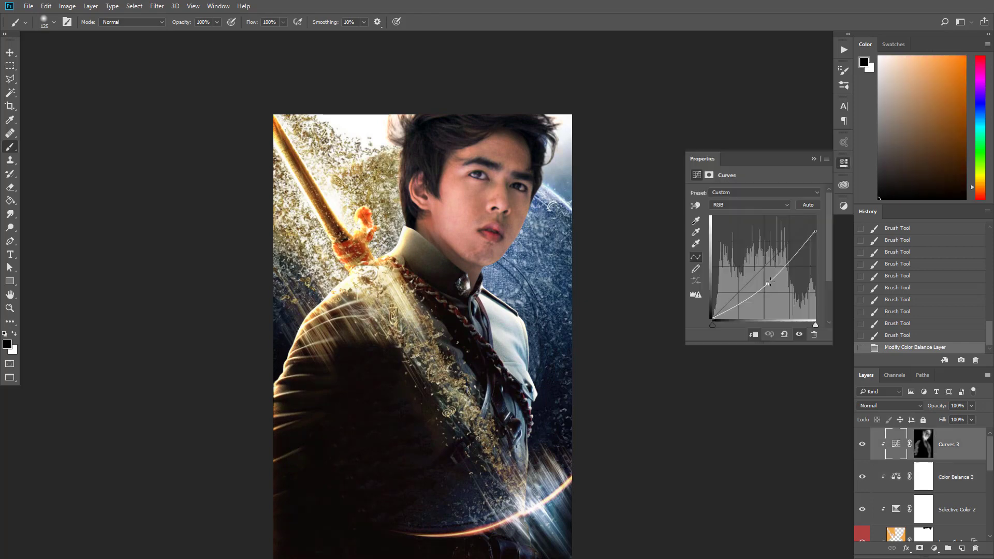
left_click_drag(770, 281, 774, 282)
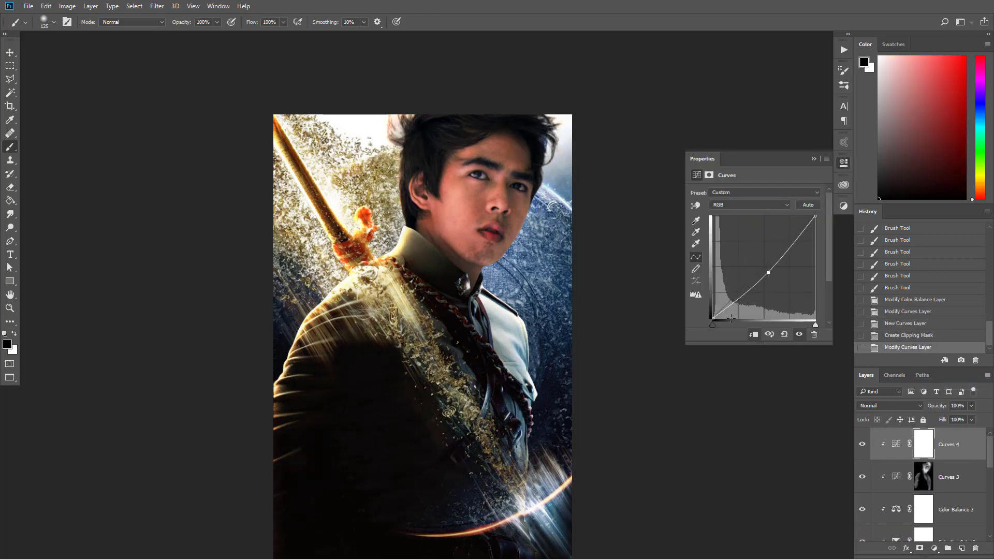
Step: Invert the second darkening Curves mask and paint shading onto the forehead, eye area and jacket
key("ctrl+i")
key("x")
left_click(499, 173)
left_click(492, 171)
left_click(504, 171)
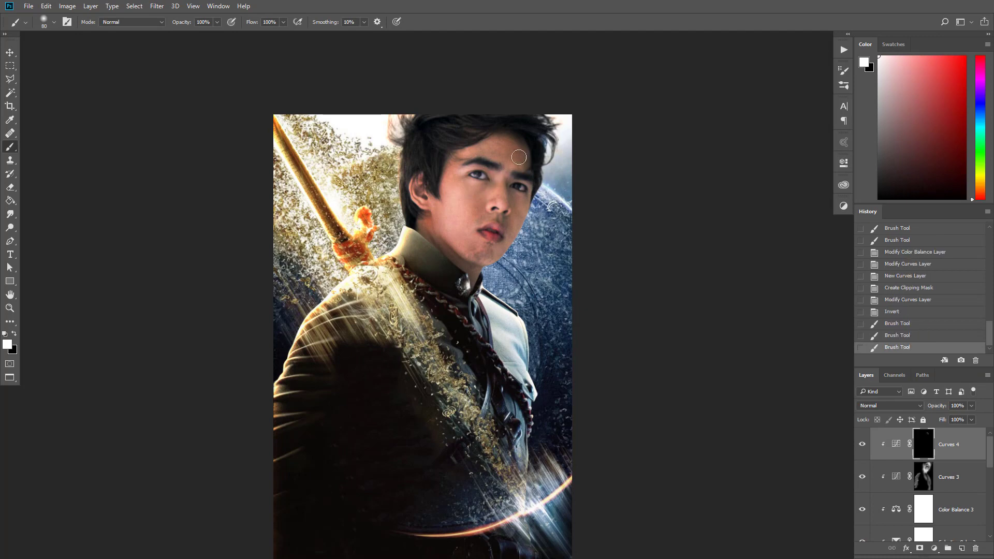
left_click(522, 158)
left_click(523, 176)
left_click(523, 184)
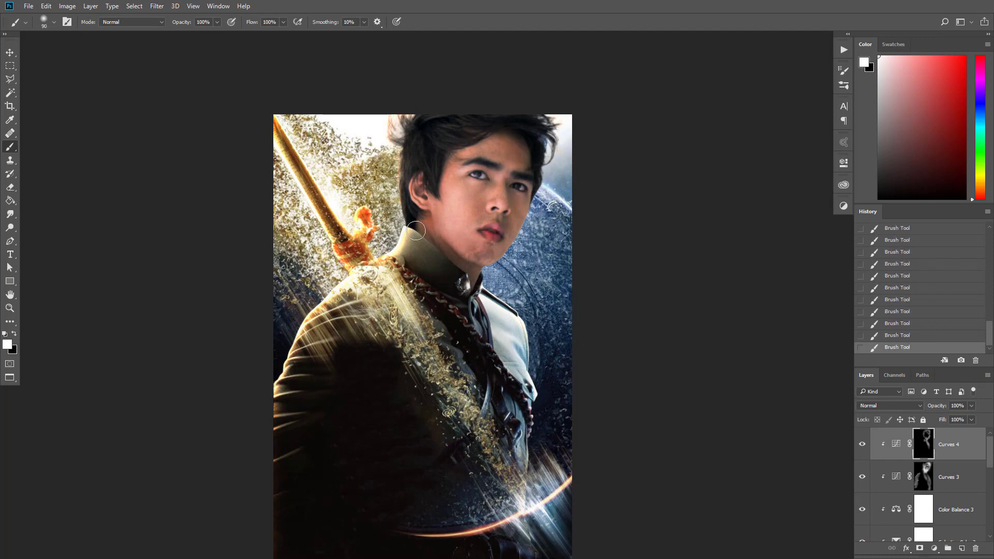
left_click_drag(443, 389, 396, 359)
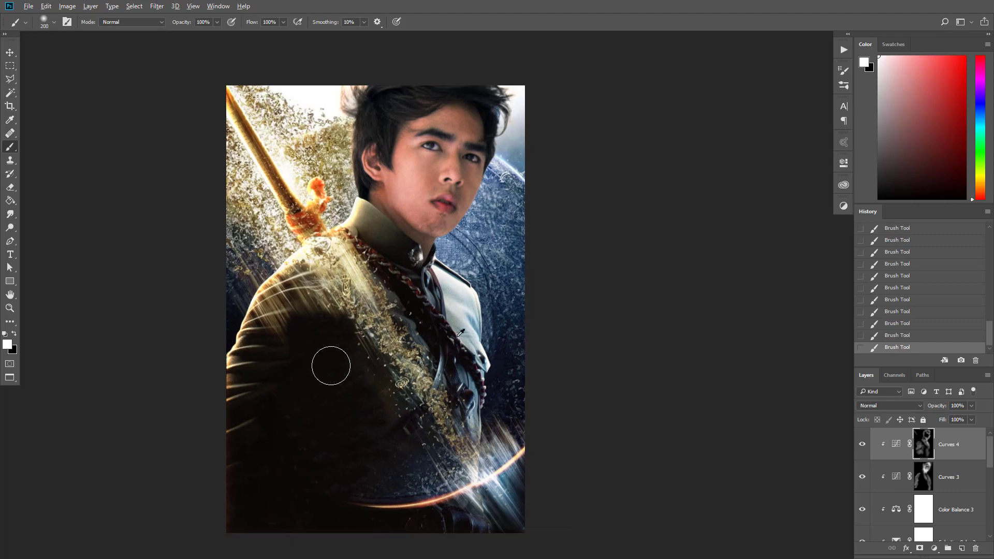
Step: Add a clipped Curves adjustment that slightly raises the midtones, and invert its mask to hide the brightening
scroll(330, 366, "up", 2)
key("bracketleft")
left_click(936, 547)
left_click(957, 384)
left_click_drag(762, 260, 764, 263)
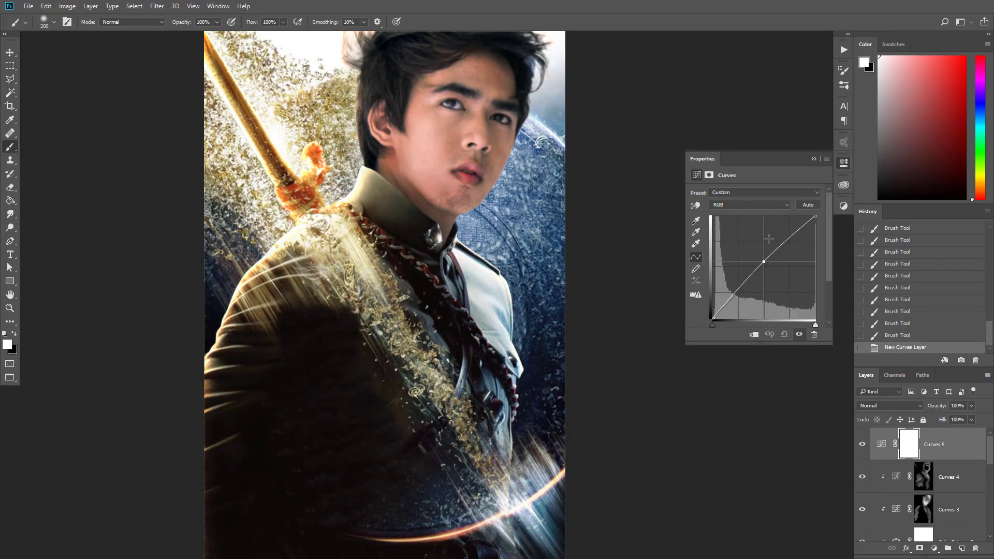
key("ctrl+i")
key("x")
key("ctrl+alt+g")
left_click(813, 158)
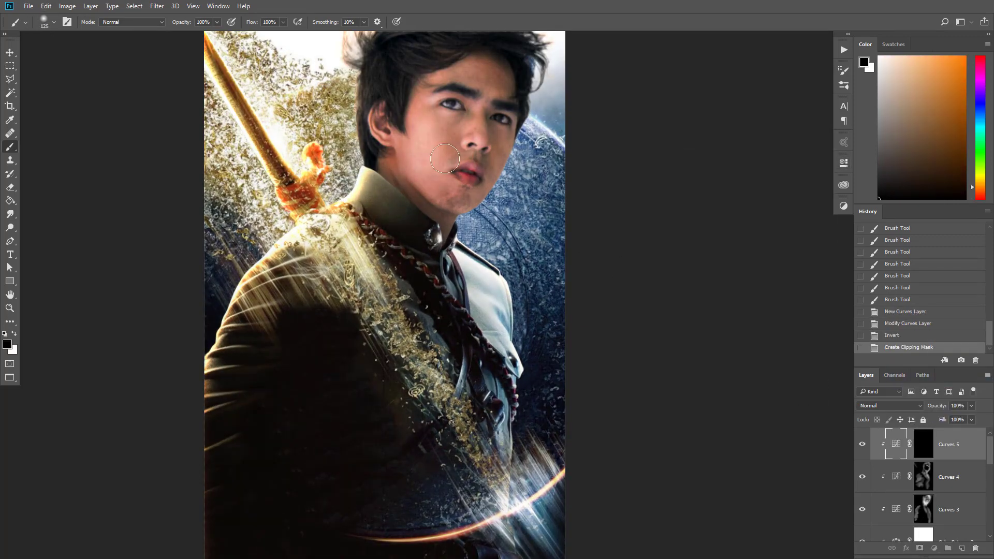
Step: Brighten both eyes by painting white on the new Curves mask with a much smaller brush
left_click(923, 444)
key("bracketleft")
key("bracketleft")
key("bracketleft")
key("bracketleft")
key("bracketleft")
key("bracketleft")
key("bracketleft")
key("bracketleft")
left_click(449, 104)
left_click(452, 106)
left_click(502, 118)
left_click(501, 117)
left_click(450, 104)
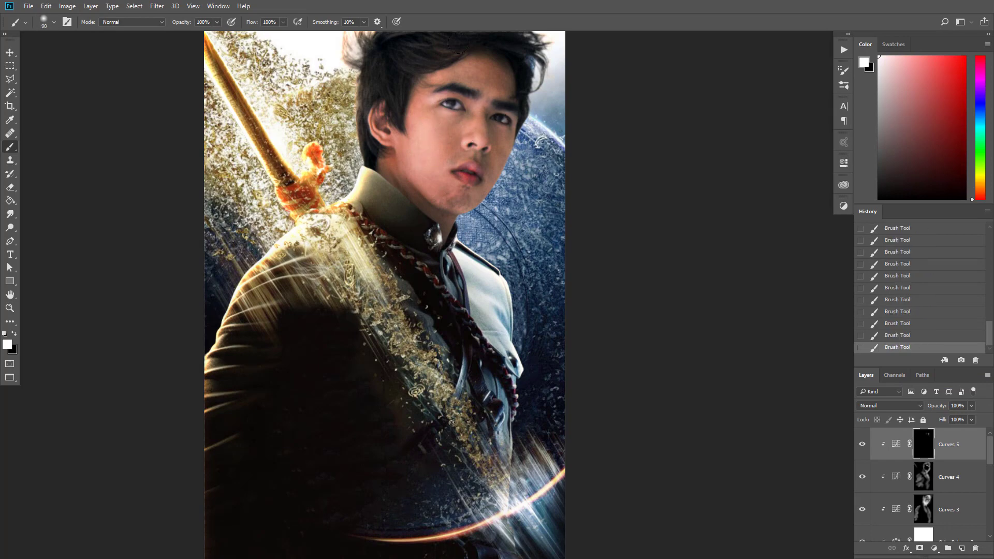
Step: Add another clipped Curves adjustment, tune its red and blue channels for a colour tint, and invert its mask
scroll(404, 153, "down", 2)
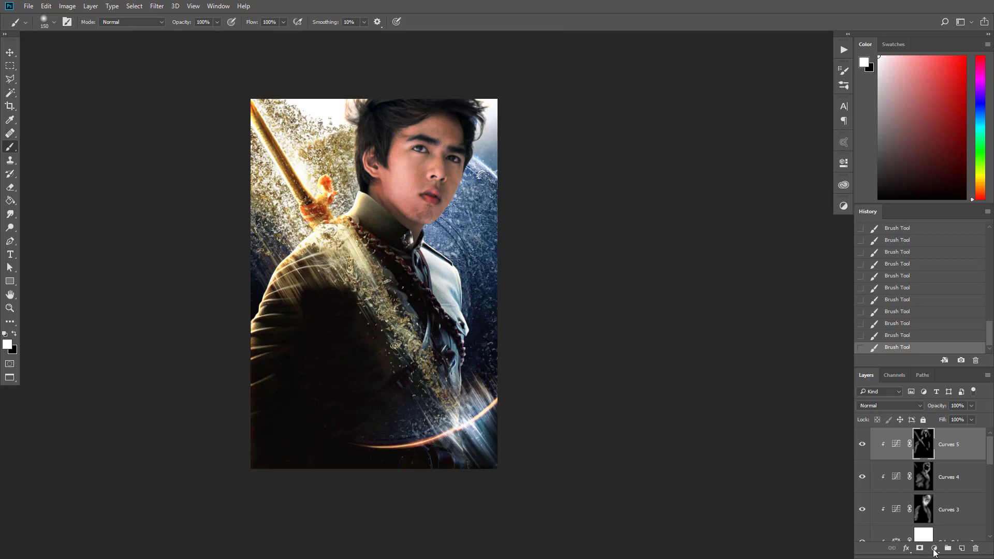
left_click(935, 549)
left_click(906, 381)
left_click_drag(762, 261, 766, 269)
key("ctrl+alt+g")
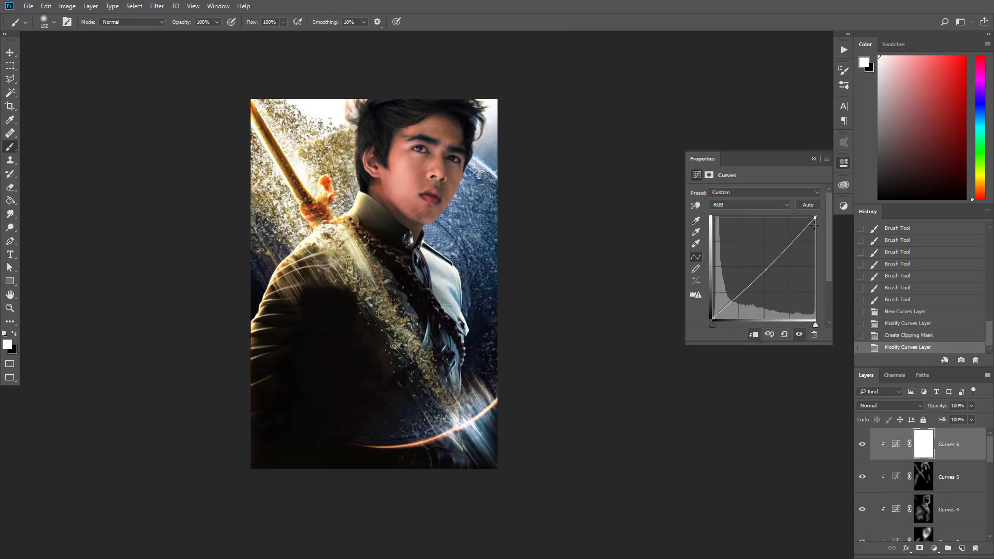
key("alt+3")
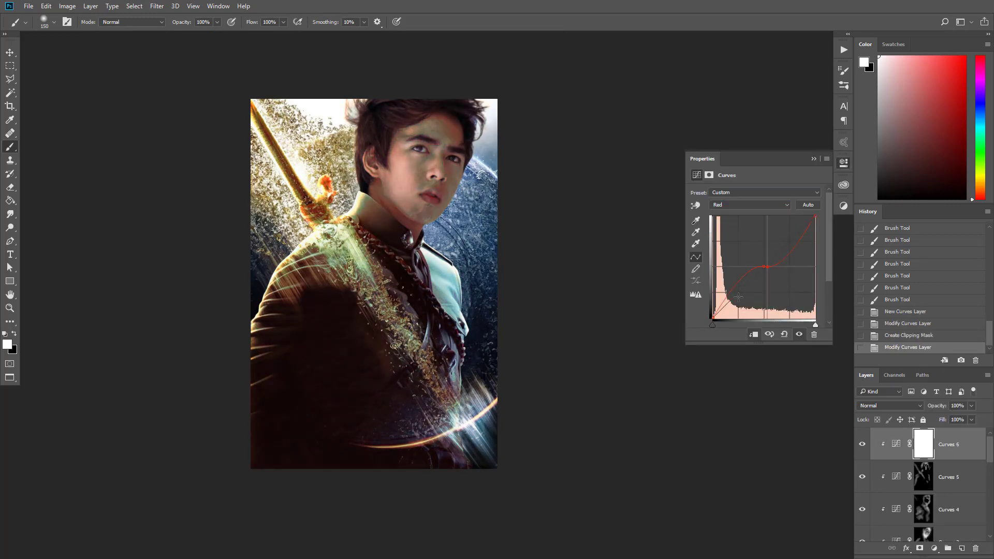
left_click(751, 205)
left_click(752, 233)
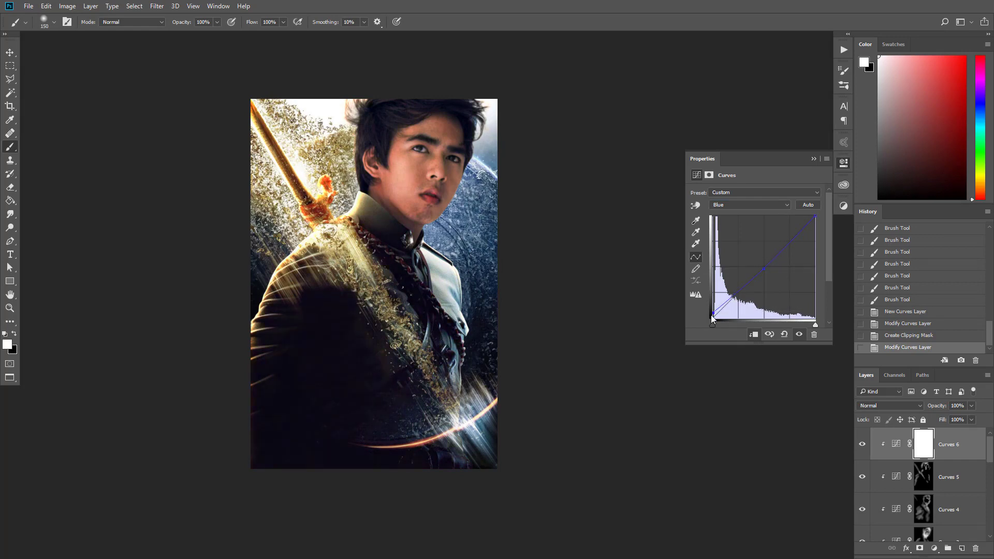
key("ctrl+i")
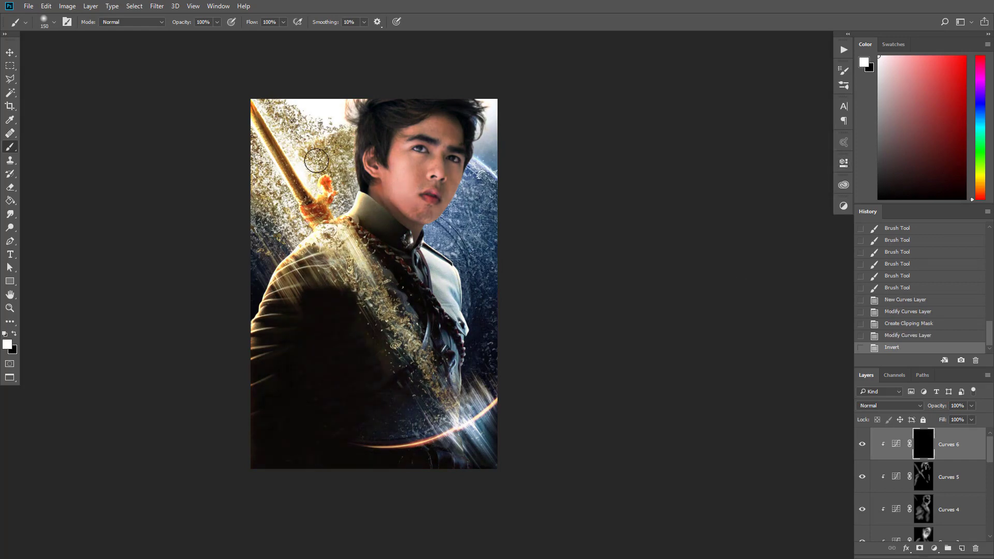
Step: Paint the colour tint onto the face and hair through the mask, and step back through several recent brush strokes
left_click(436, 157)
left_click(434, 171)
left_click(429, 184)
left_click(424, 151)
left_click(419, 129)
left_click(415, 110)
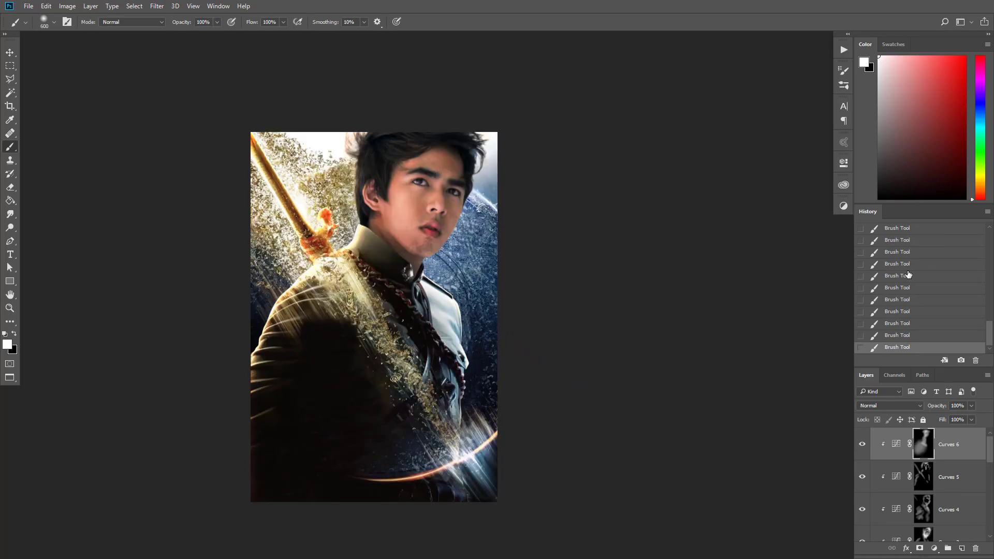
left_click(908, 273)
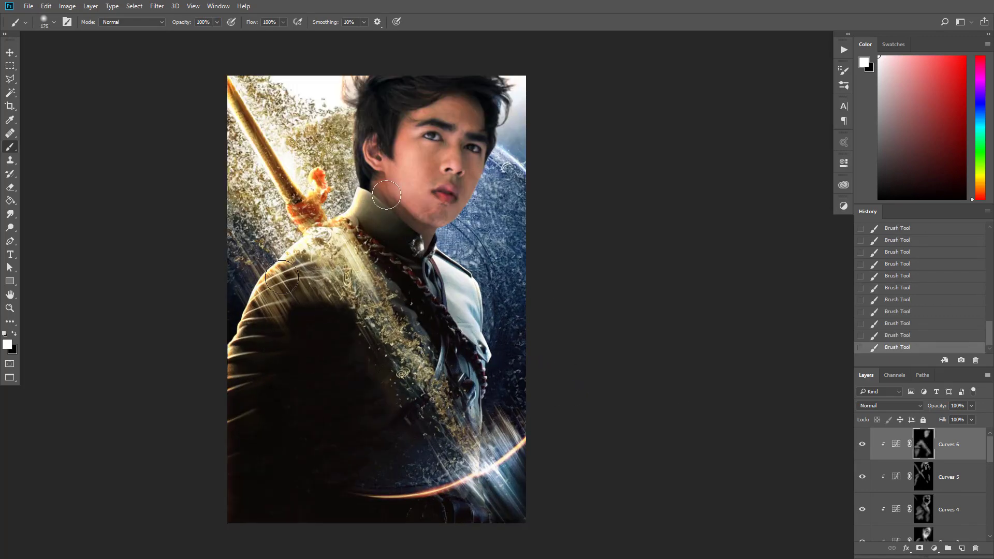
Step: Raise the blue channel's midtones slightly in the topmost Curves adjustment and switch to its red channel
double_click(896, 444)
left_click(750, 205)
left_click(725, 238)
mouse_move(765, 266)
left_mouse_down()
mouse_move(770, 272)
mouse_move(758, 262)
left_mouse_up()
left_click(749, 204)
left_click(727, 219)
left_click(813, 159)
Step: Create a clipped Curves adjustment with slightly raised blue and lowered red, and invert its mask
left_click(934, 548)
left_click(931, 384)
left_click(749, 204)
left_click(725, 237)
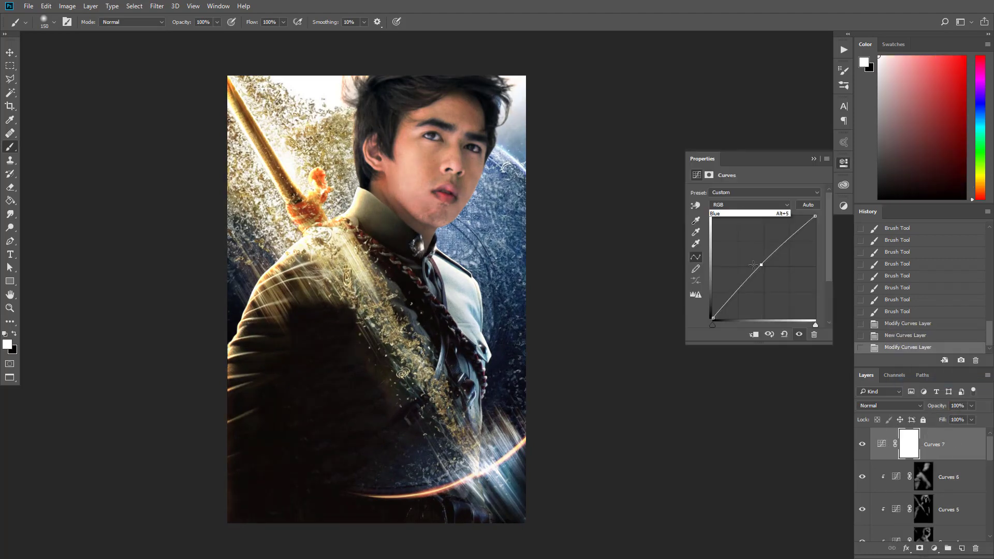
left_click(753, 336)
left_click(745, 204)
left_click(731, 219)
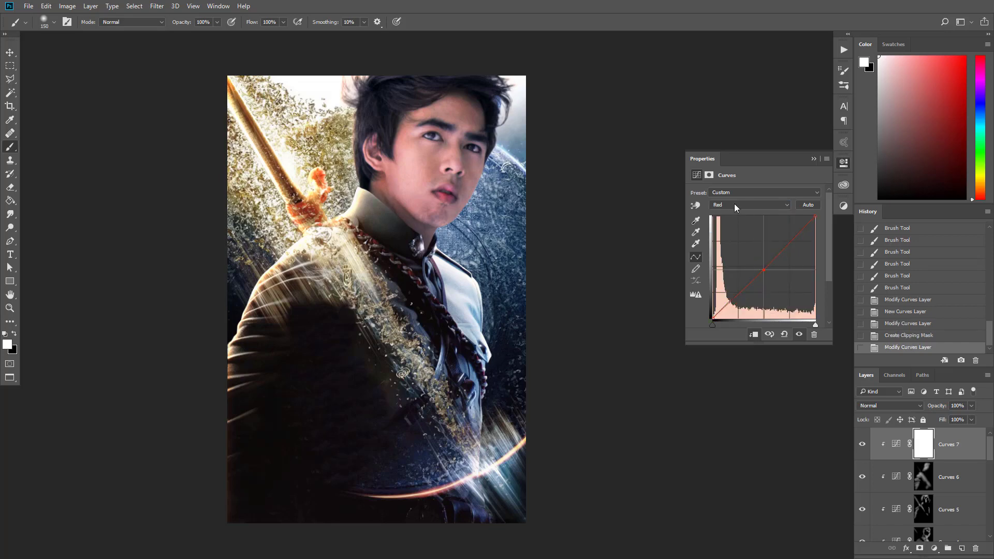
left_click(764, 266)
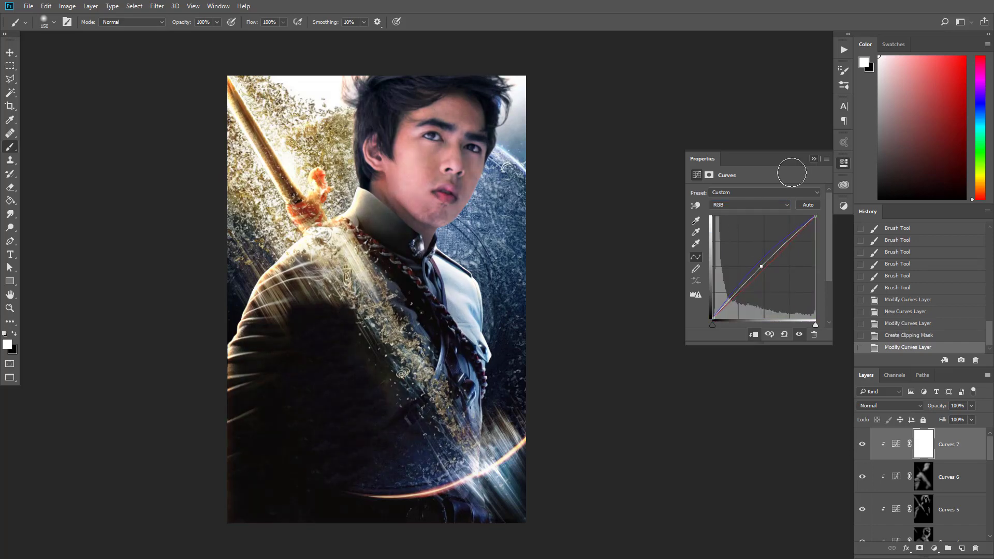
left_click(813, 159)
key("ctrl+i")
Step: Paint the cool tint onto the edge of the face that borders the blue background
left_click(475, 192)
left_click(476, 175)
left_click(479, 156)
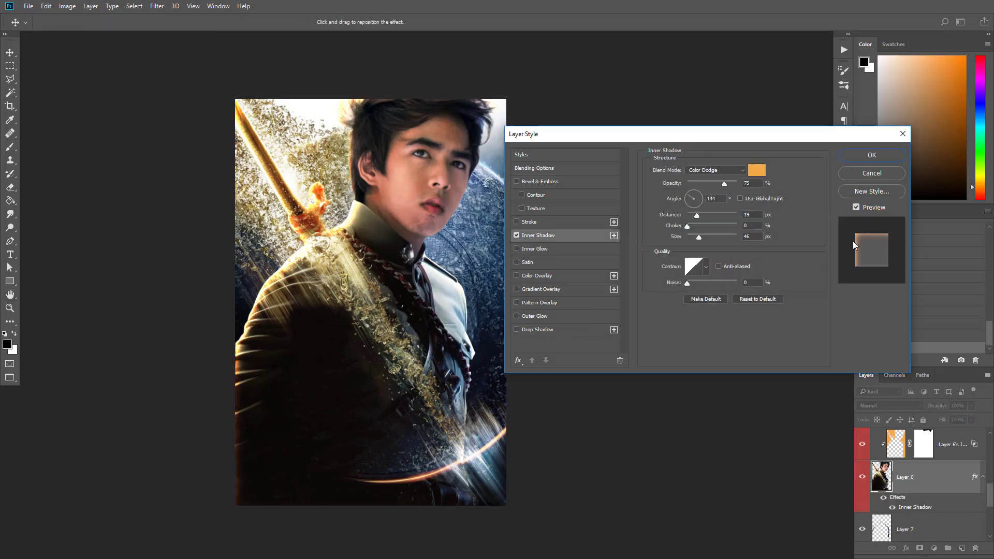
Step: Change the figure's Color Dodge inner shadow to a medium blue at -9°, with 63% opacity, 11 px distance and 18 px size
left_click(757, 167)
left_click(954, 155)
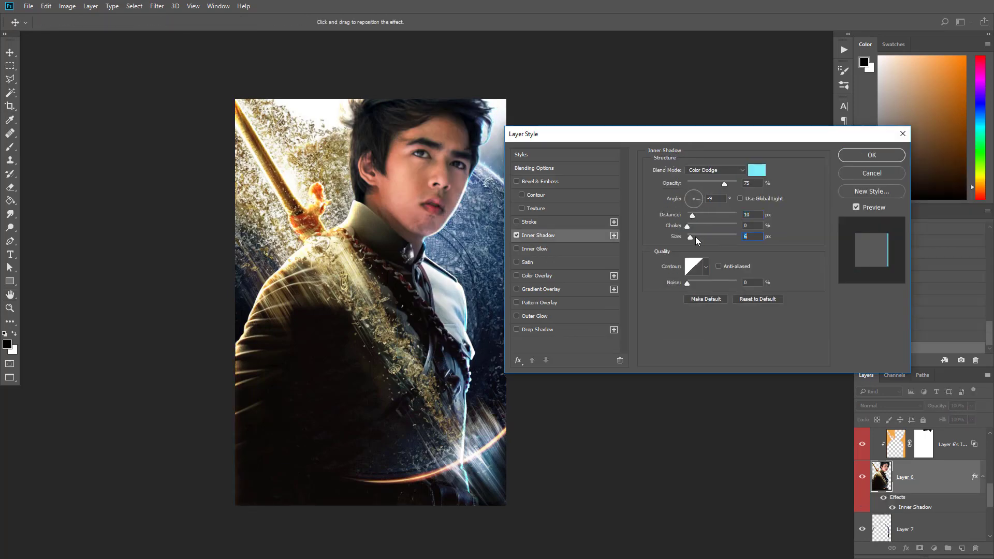
left_click_drag(692, 217, 691, 216)
left_click(756, 170)
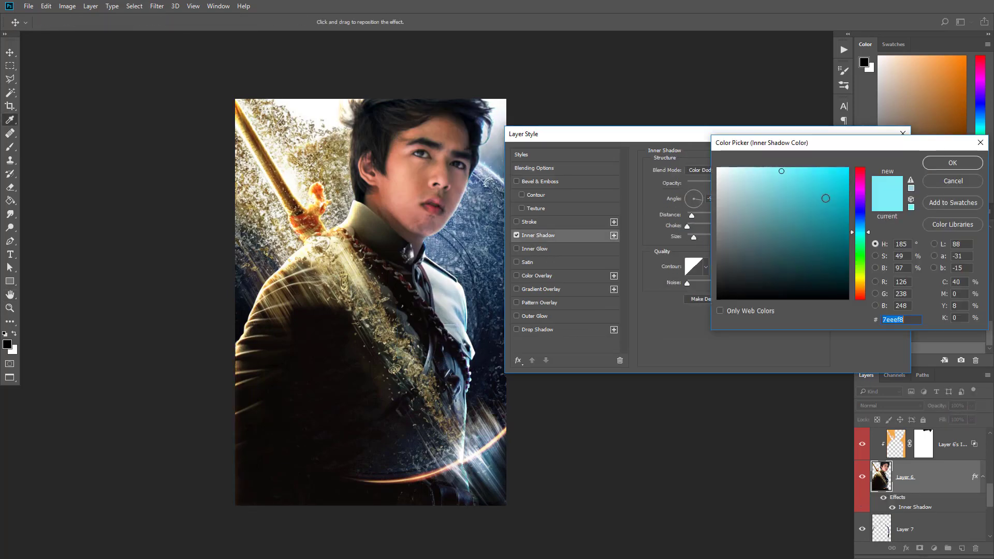
left_click(860, 224)
left_click_drag(831, 206, 821, 194)
left_click(860, 229)
left_click(953, 164)
left_click_drag(691, 216, 693, 216)
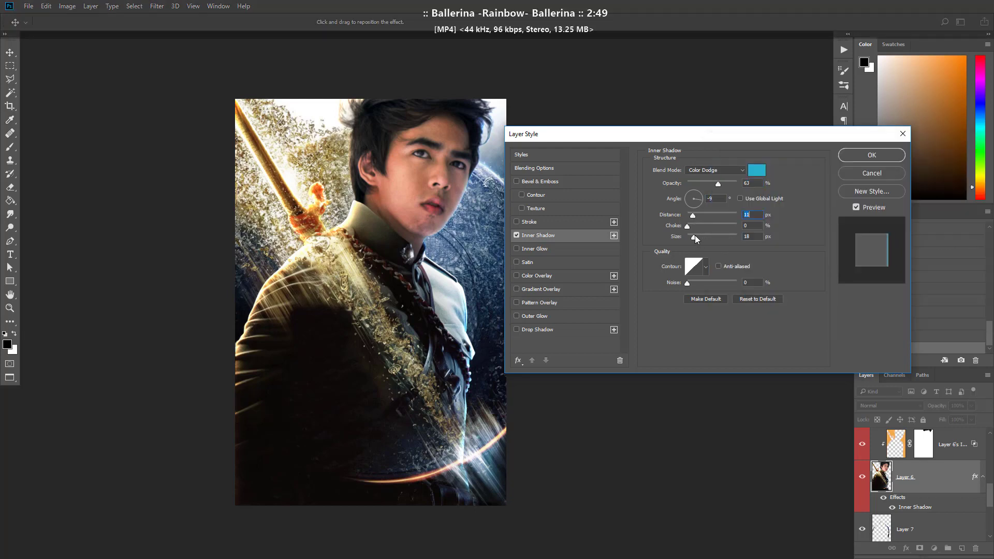
left_click(871, 155)
Step: Convert the blue inner shadow effect into its own clipped layer and add a layer mask to it
right_click(974, 476)
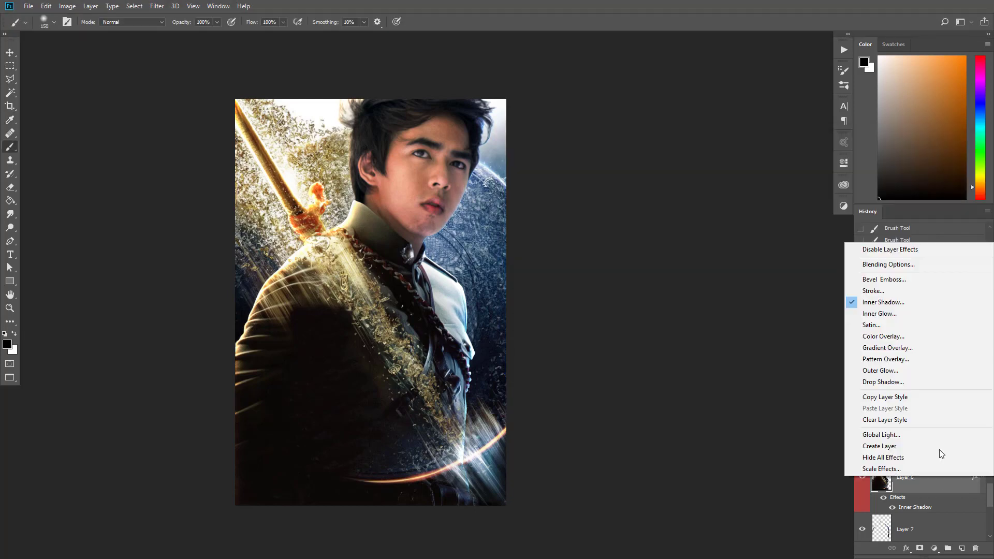
left_click(940, 457)
key("Return")
left_click(920, 548)
Step: Paint black with an enlarged brush on the blue glow's mask to hide it on the sword side of the figure
left_click_drag(347, 111, 358, 191)
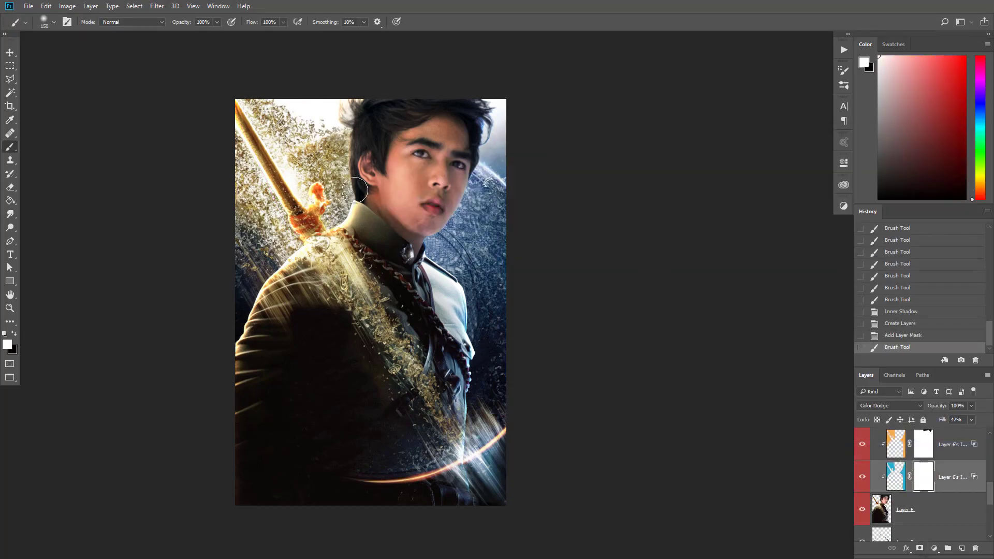
key("x")
key("]")
key("]")
key("]")
mouse_move(275, 331)
left_mouse_down()
mouse_move(231, 100)
mouse_move(199, 114)
left_mouse_up()
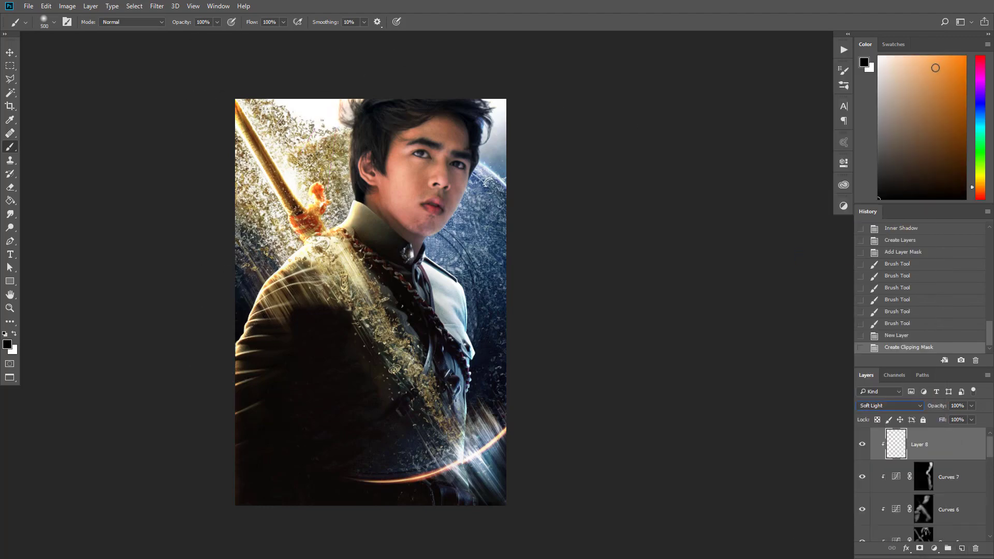
Step: Pick a light orange and paint it with a smaller brush over the hair's sword side on the clipped Soft Light layer
left_click(935, 67)
left_click_drag(331, 264, 351, 256)
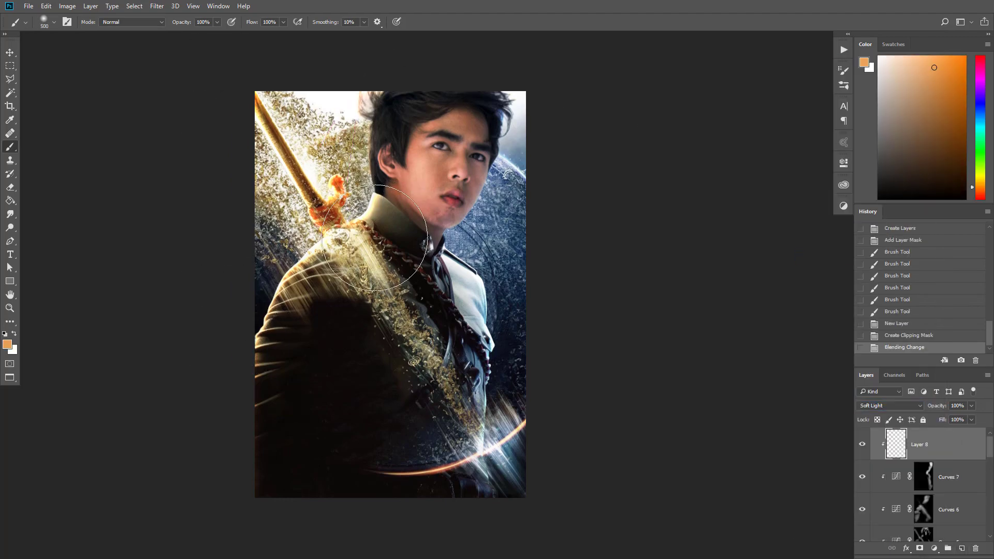
scroll(352, 256, "up", 2)
right_click(379, 222)
key("Escape")
key("[")
key("[")
key("[")
key("[")
key("[")
key("[")
key("[")
key("[")
left_click_drag(388, 184, 425, 147)
key("[")
left_click(425, 148)
left_click(421, 133)
left_click(416, 118)
left_click(412, 103)
left_click(406, 88)
left_click(402, 73)
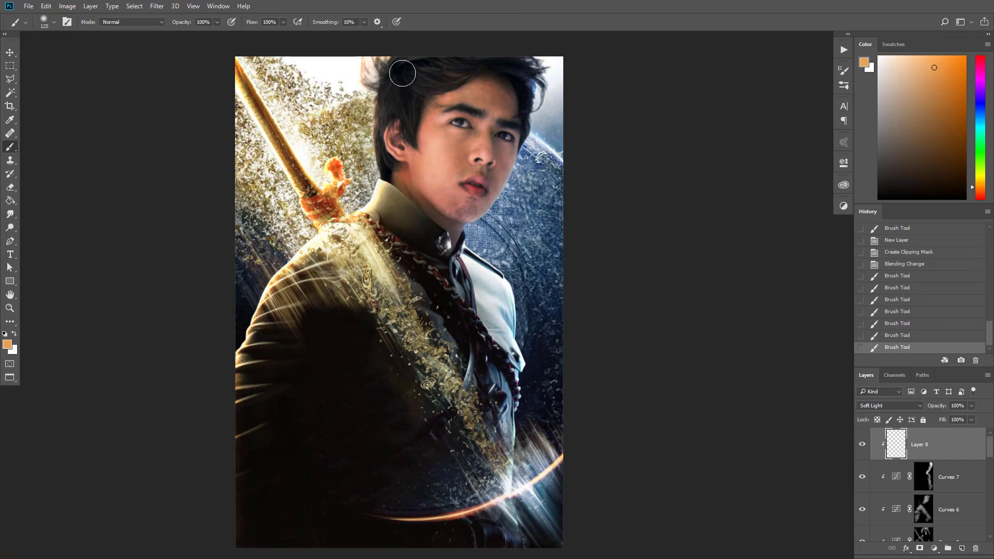
left_click(400, 62)
Step: Brush the orange tint over the figure's edges around the sword, hand and shoulder, varying the brush size
key("]")
key("]")
left_click(308, 161)
left_click(321, 164)
left_click(251, 89)
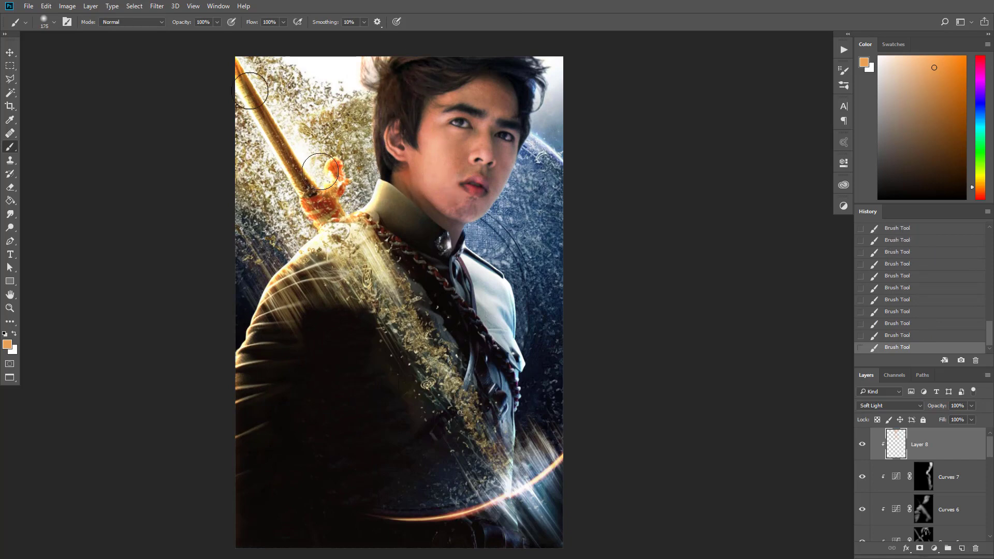
left_click(289, 187)
left_click(321, 242)
left_click(285, 221)
key("[")
key("[")
key("[")
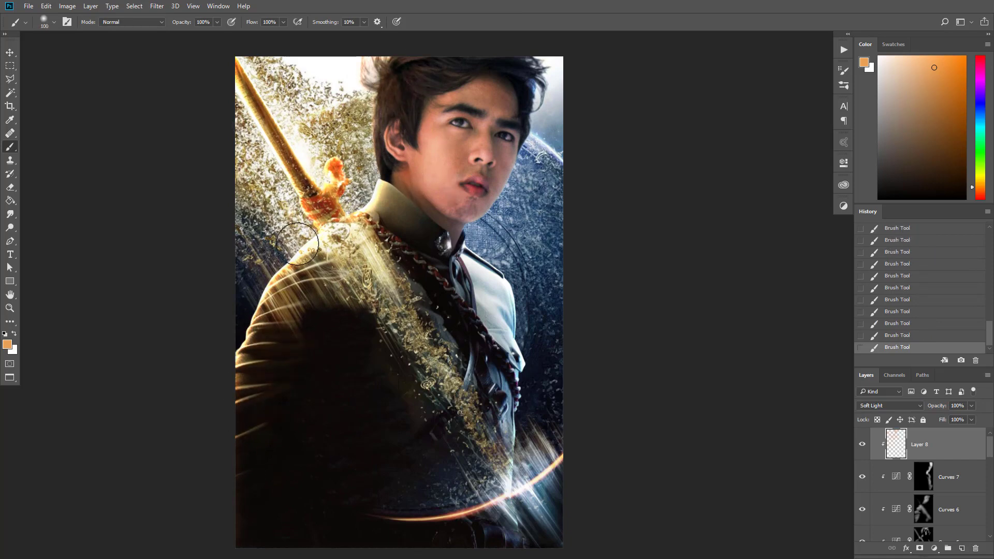
key("]")
key("]")
key("]")
key("]")
Step: Switch to blue and tint the hair, face and neck edges facing the blue background, erasing spill near the cheek
left_click(980, 121)
key("[")
key("[")
key("[")
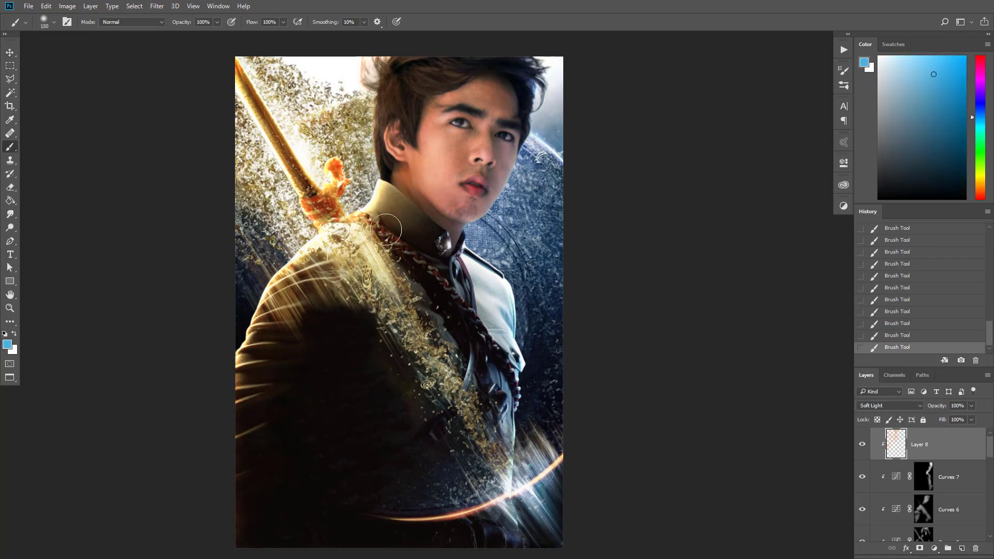
left_click(944, 120)
left_click(505, 184)
key("e")
left_click(494, 144)
key("b")
left_click(487, 192)
left_click(480, 222)
left_click(460, 262)
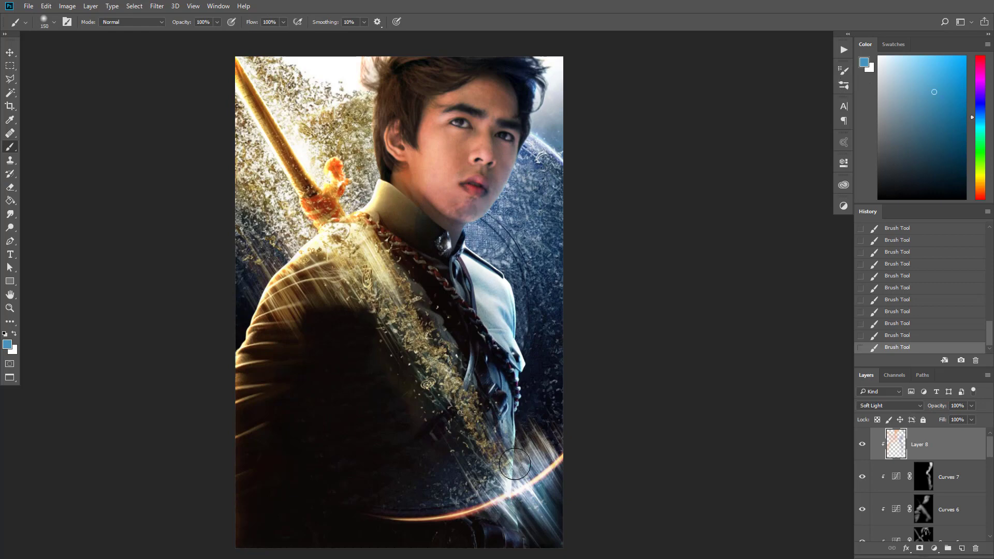
Step: Sample a warm tan beside the hair, and erase excess tint from the cheek and jaw with a 250 px soft eraser
scroll(414, 355, "down", 2)
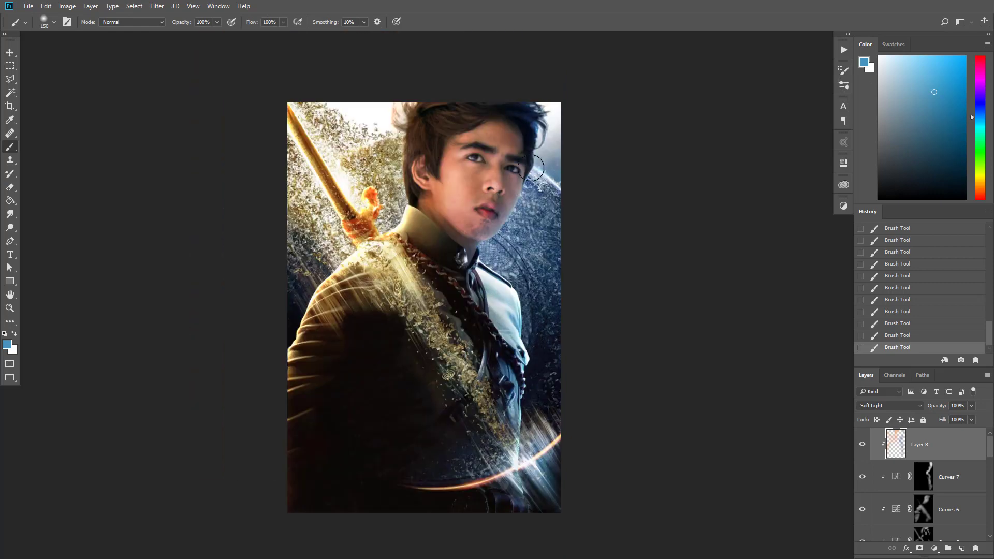
left_click(397, 129, "alt")
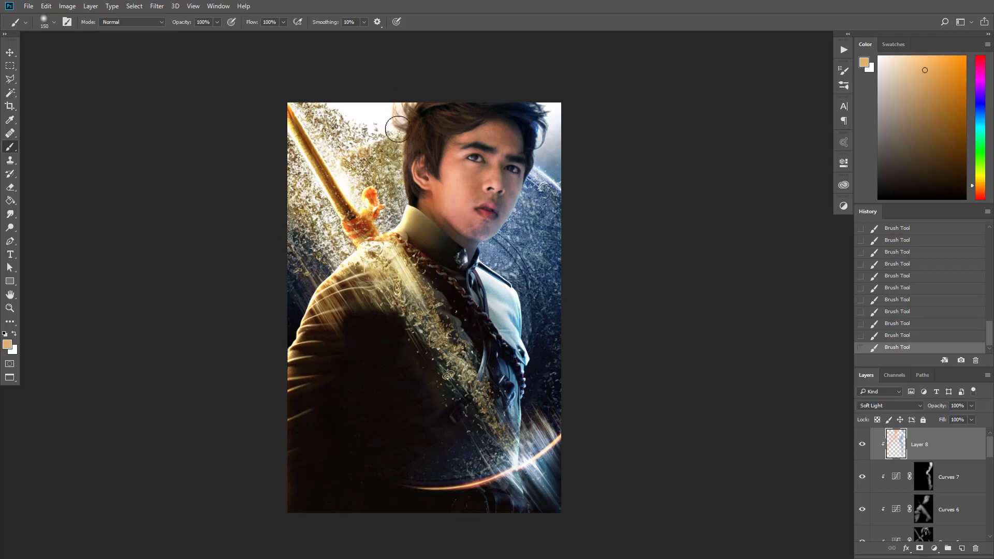
scroll(459, 233, "up", 1)
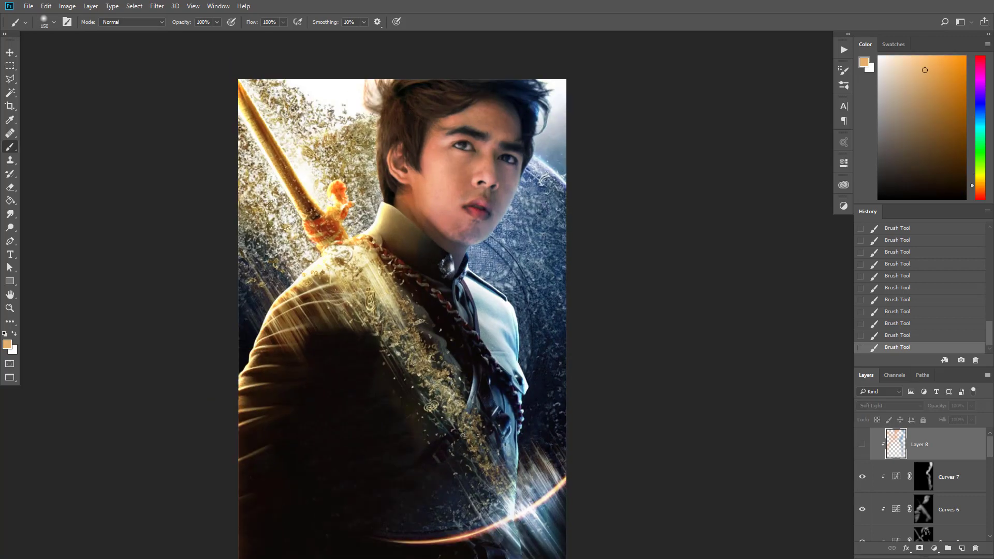
key("e")
right_click(459, 188)
left_click(434, 303)
key("bracketright")
key("bracketright")
key("bracketright")
key("bracketright")
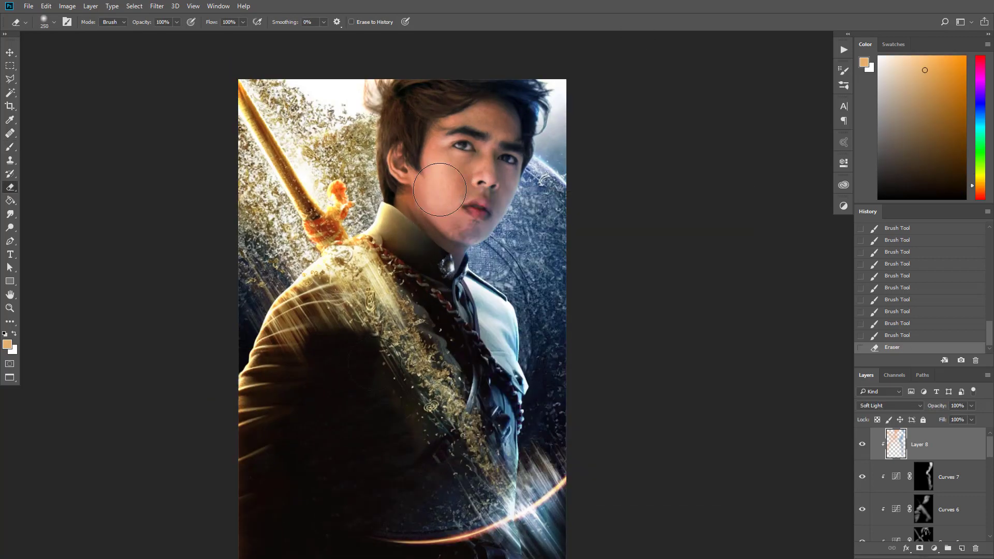
mouse_move(440, 190)
left_mouse_down()
mouse_move(436, 164)
mouse_move(433, 217)
left_mouse_up()
Step: Pick a light orange and brush it over the dark jacket sleeve, hair and neck with a 200 px brush
key("b")
left_click(945, 92)
left_click(929, 76)
key("bracketright")
key("bracketright")
left_click(355, 344)
left_click(354, 405)
left_click(502, 122)
left_click(495, 103)
left_click(379, 185)
Step: Create a new clipped layer in Screen blend mode and choose a lighter orange for painting
left_click(962, 547)
left_click(920, 71)
right_click(953, 444)
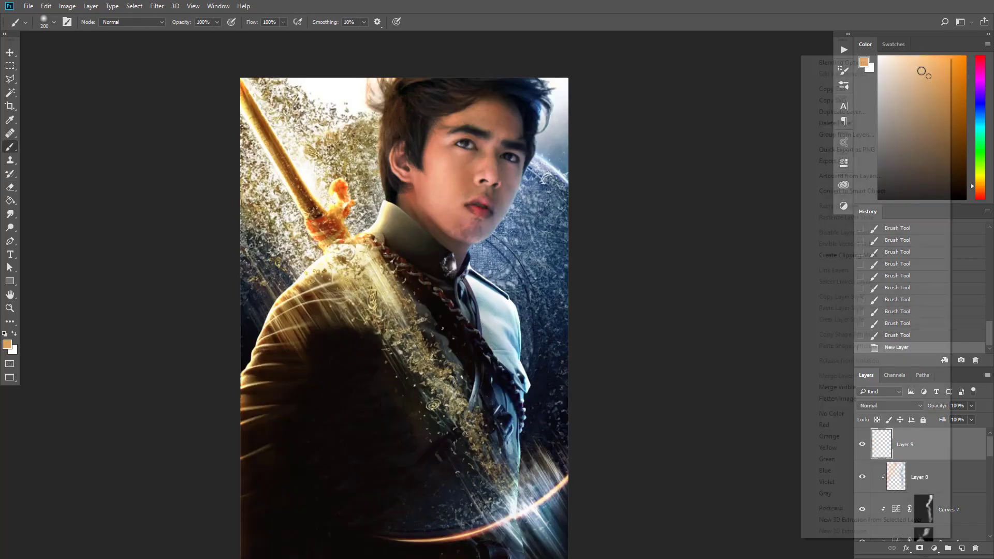
left_click(874, 275)
left_click(889, 405)
left_click(874, 267)
Step: Paint fine orange highlights with a small brush along the sleeve folds, the shoulder and the area beside the sword hilt
left_click_drag(362, 356, 483, 371)
scroll(483, 372, "up", 1)
scroll(483, 371, "down", 1)
key("bracketleft")
key("bracketleft")
key("bracketleft")
key("bracketleft")
key("bracketleft")
key("bracketleft")
key("bracketleft")
key("bracketleft")
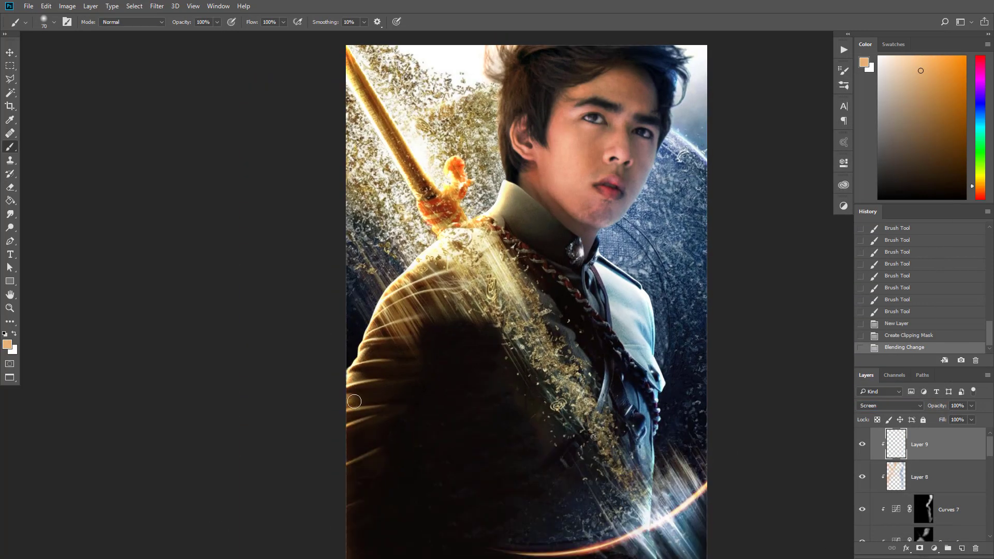
mouse_move(357, 378)
left_mouse_down()
mouse_move(389, 372)
mouse_move(352, 409)
left_mouse_up()
left_click_drag(376, 422, 351, 427)
left_click_drag(378, 451, 356, 461)
left_click_drag(365, 354, 388, 342)
left_click_drag(435, 289, 463, 285)
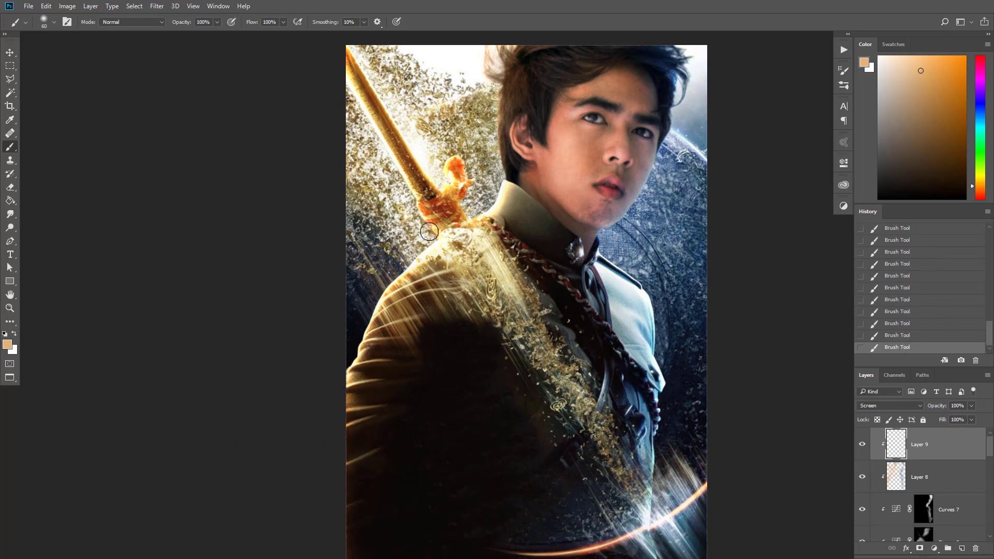
left_click_drag(445, 165, 428, 223)
Step: Brush the orange glow onto the hair's edge beside the bright sky, adjusting the brush size
key("bracketright")
key("bracketright")
key("bracketright")
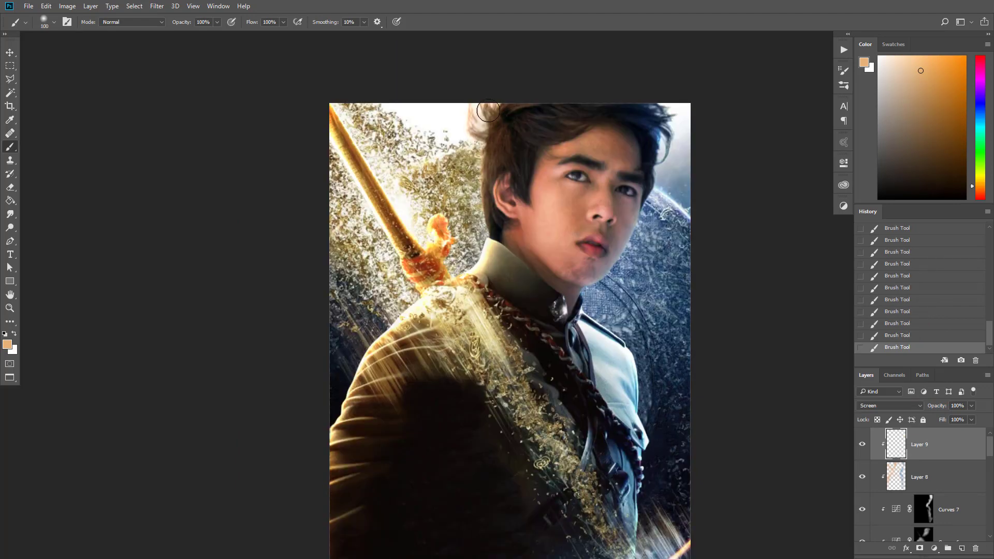
key("bracketleft")
key("bracketleft")
key("bracketleft")
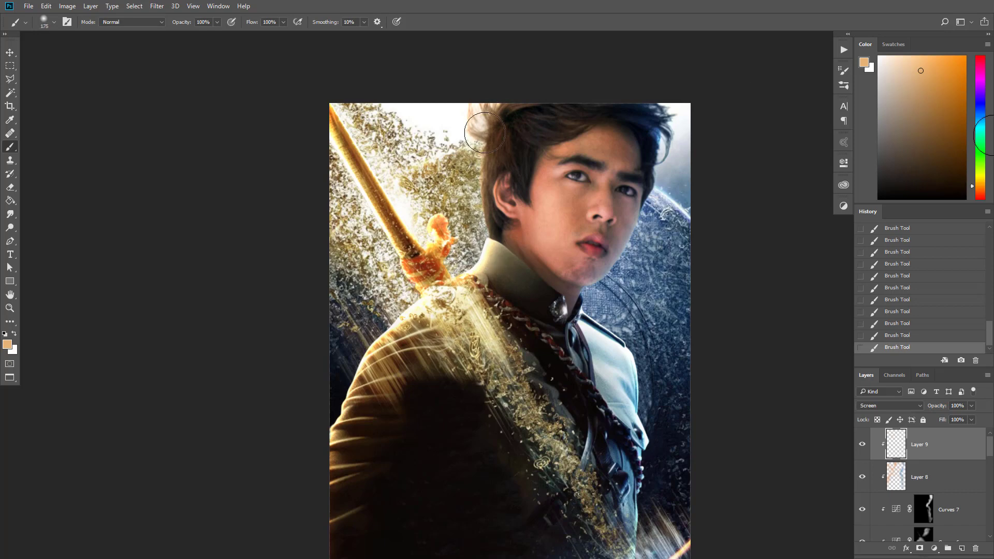
Step: Switch to light cyan, paint it onto the hair facing the blue background, and step back three brush strokes
left_click(983, 129)
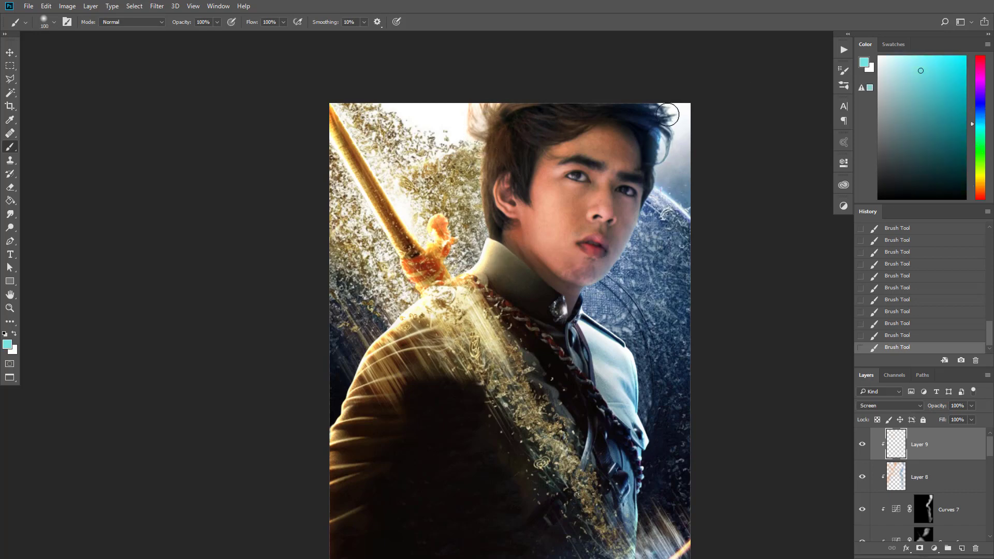
key("bracketright")
key("bracketright")
key("bracketright")
left_click(914, 311)
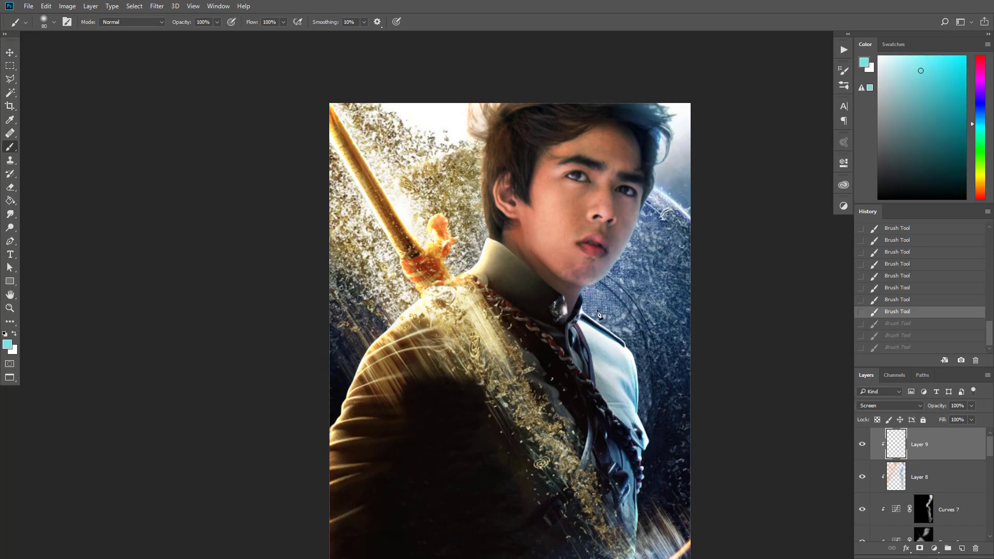
Step: Paint the light cyan rim along the hair and jacket edges facing the blue background with an 80 to 100 px brush
key("p")
key("b")
key("bracketleft")
key("bracketleft")
scroll(414, 251, "down", 4)
scroll(414, 250, "up", 2)
left_click_drag(565, 360, 490, 317)
scroll(490, 318, "up", 1)
key("bracketright")
key("bracketright")
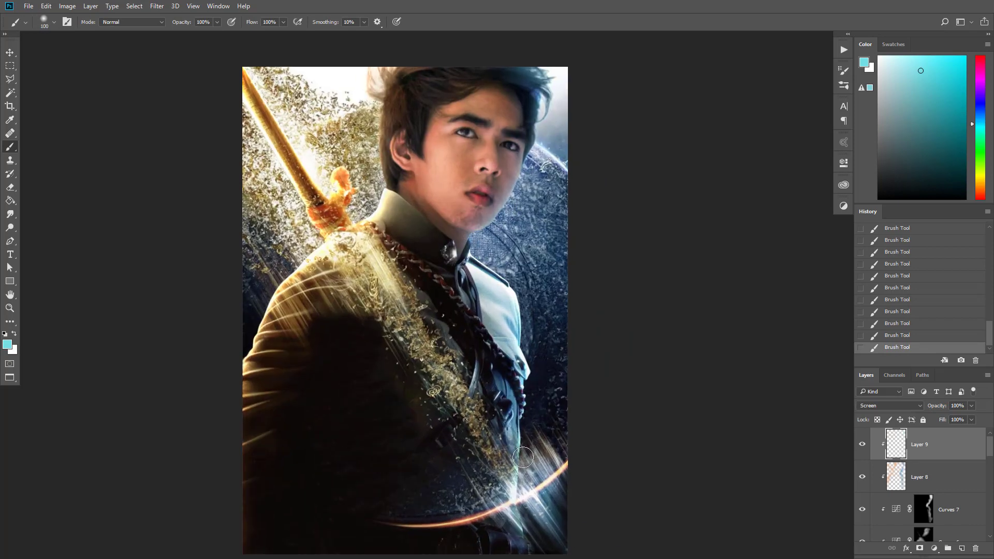
Step: Switch to a light orange and brush it over the top of the hair and the neck with a 200 px brush
key("bracketright")
left_click(980, 189)
key("bracketright")
key("bracketright")
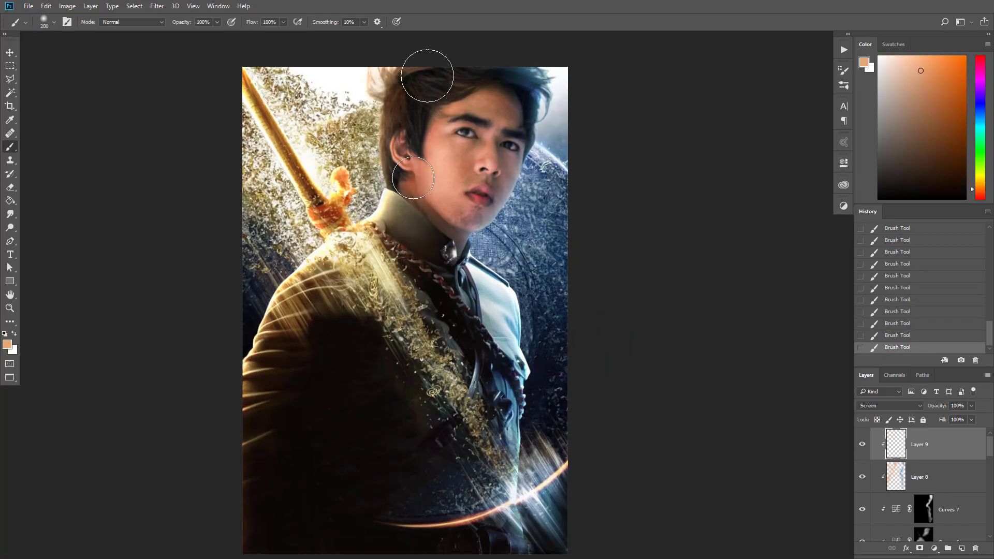
Step: Erase excess glow from the head on the Screen layer with a Soft Round Pressure Opacity and Flow eraser
key("e")
right_click(403, 410)
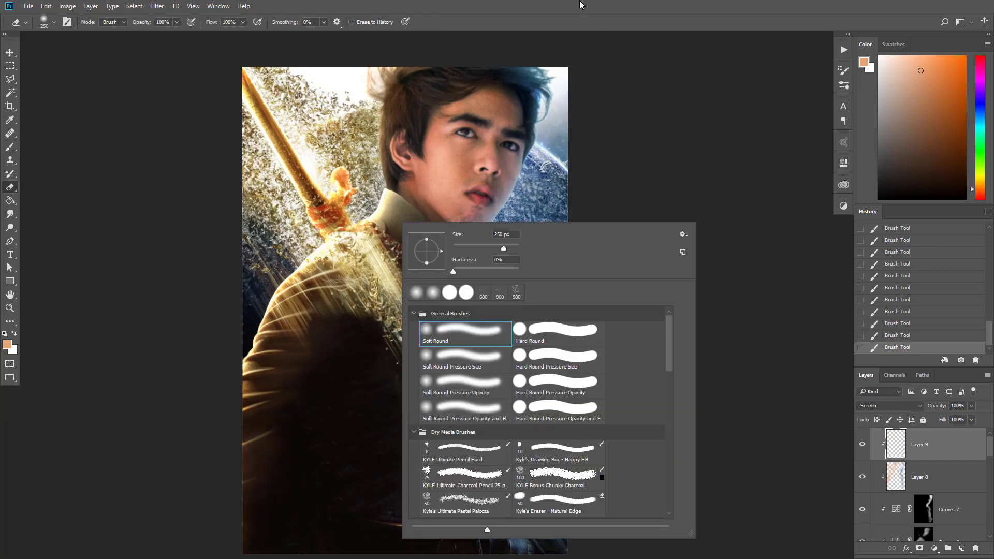
left_click(465, 412)
key("Escape")
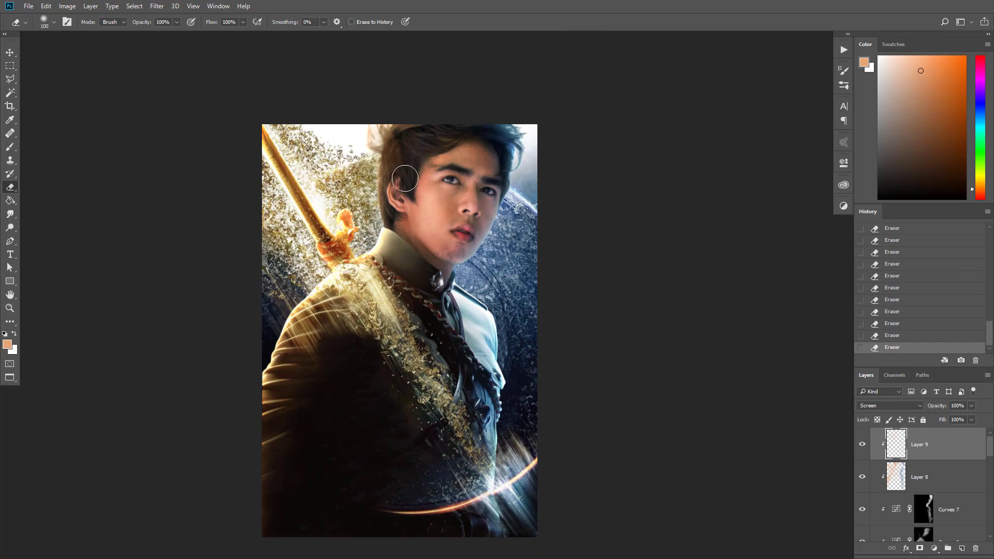
scroll(582, 342, "up", 1)
Step: Add another new layer above the Screen layer and clip it to the figure
left_click(961, 548)
right_click(948, 450)
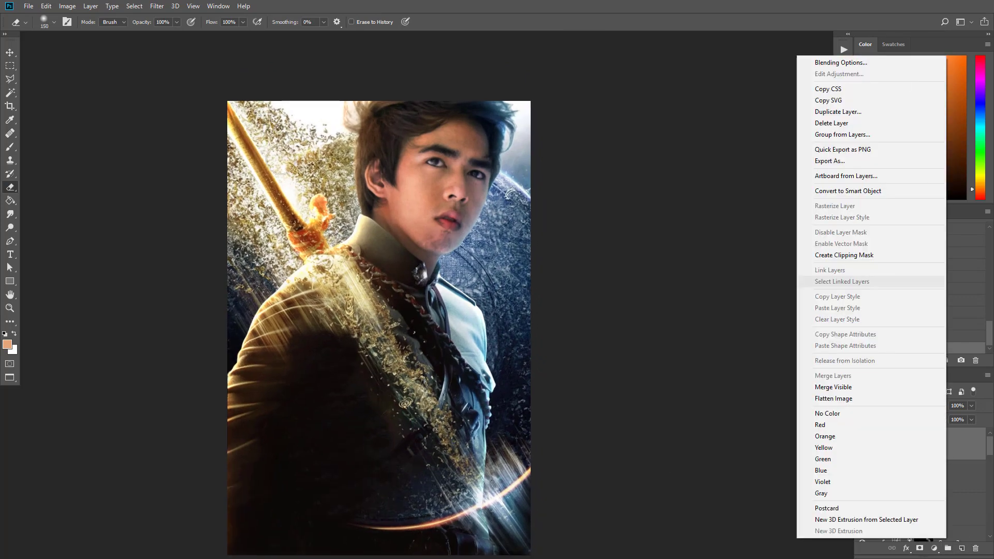
left_click(849, 254)
Step: Sample a light peach, shrink the brush to 8 px and paint thin rim strokes down the back edge of the hair
left_click_drag(343, 185, 355, 217)
scroll(356, 217, "up", 10)
key("b")
left_click(411, 301, "alt")
left_click_drag(411, 301, 409, 309)
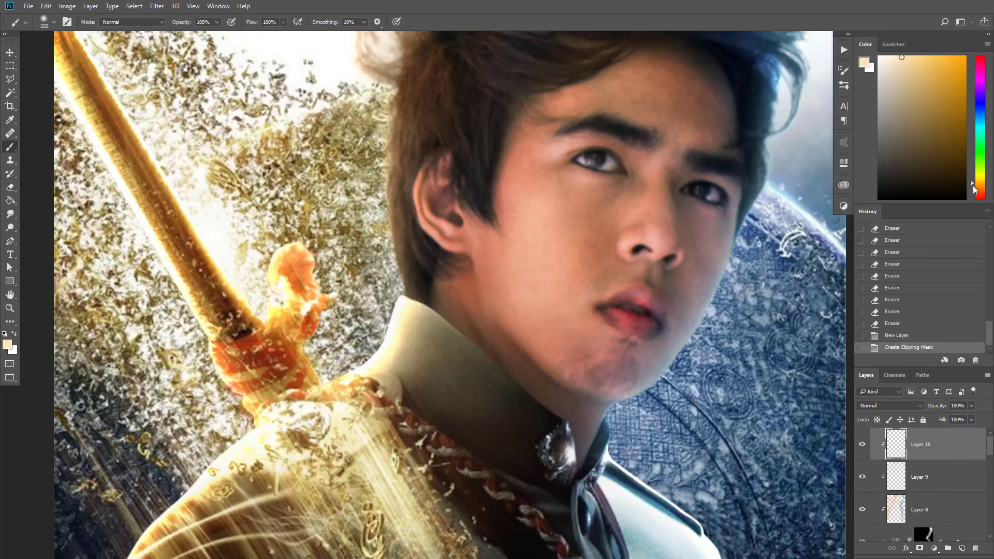
left_click(377, 215, "alt")
scroll(468, 288, "up", 1)
left_click_drag(439, 237, 467, 305)
key("bracketleft")
key("bracketleft")
key("bracketleft")
key("bracketleft")
key("bracketleft")
key("bracketleft")
key("bracketleft")
key("bracketleft")
key("bracketleft")
key("bracketleft")
key("bracketleft")
key("bracketleft")
key("bracketleft")
key("bracketleft")
key("bracketleft")
left_click_drag(411, 255, 419, 310)
left_click_drag(417, 309, 424, 334)
left_click_drag(423, 331, 429, 356)
Step: Using the 8 px Soft Round Pressure Size brush, add more peach hairline strokes between the back of the hair and the collar
right_click(430, 221)
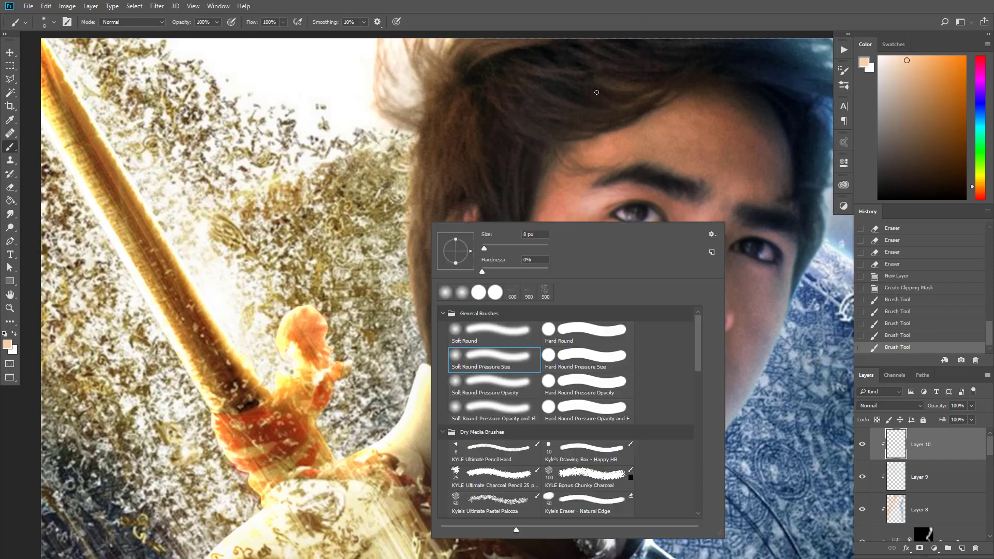
left_click(380, 304)
left_click_drag(420, 310, 407, 285)
mouse_move(404, 274)
left_mouse_down()
mouse_move(413, 312)
mouse_move(408, 295)
left_mouse_up()
left_click_drag(408, 294, 415, 321)
left_click_drag(412, 310, 417, 334)
left_click_drag(414, 319, 418, 341)
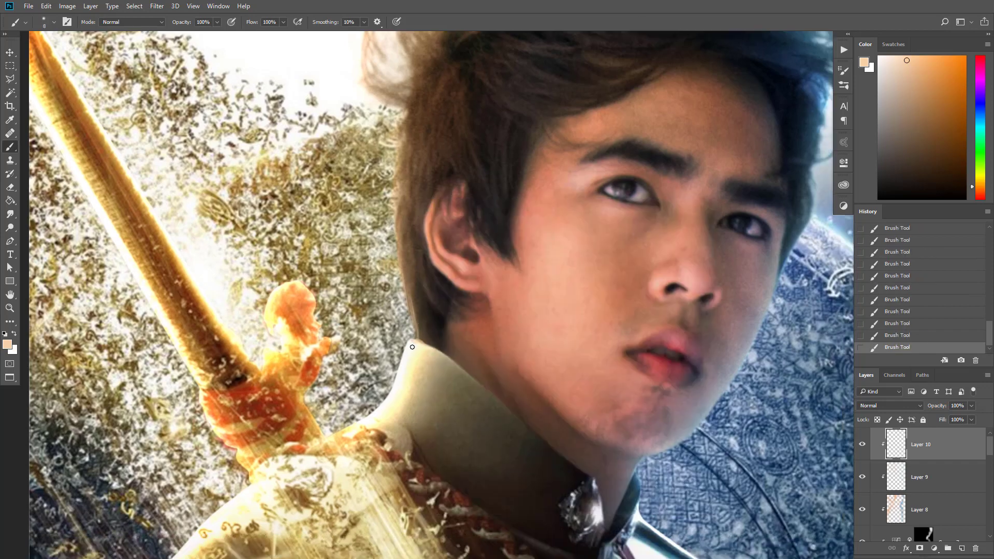
Step: Set the new clipped layer to Screen and paint peach highlights along the back hair edge and the ear
left_click(889, 406)
left_click(882, 266)
left_click_drag(417, 234, 433, 204)
left_click_drag(429, 278, 416, 188)
mouse_move(417, 160)
left_mouse_down()
mouse_move(430, 241)
mouse_move(426, 218)
left_mouse_up()
left_click_drag(425, 228, 435, 201)
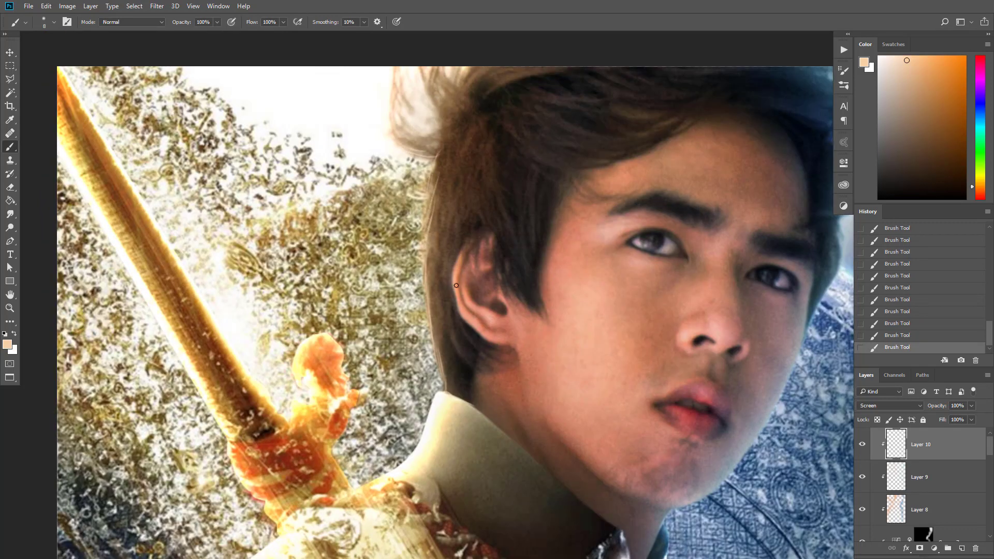
left_click_drag(495, 323, 486, 312)
left_click_drag(474, 326, 515, 201)
Step: Enlarge the brush to 15 px and paint peach rim light where the collar meets the shoulder
key("ctrl+plus")
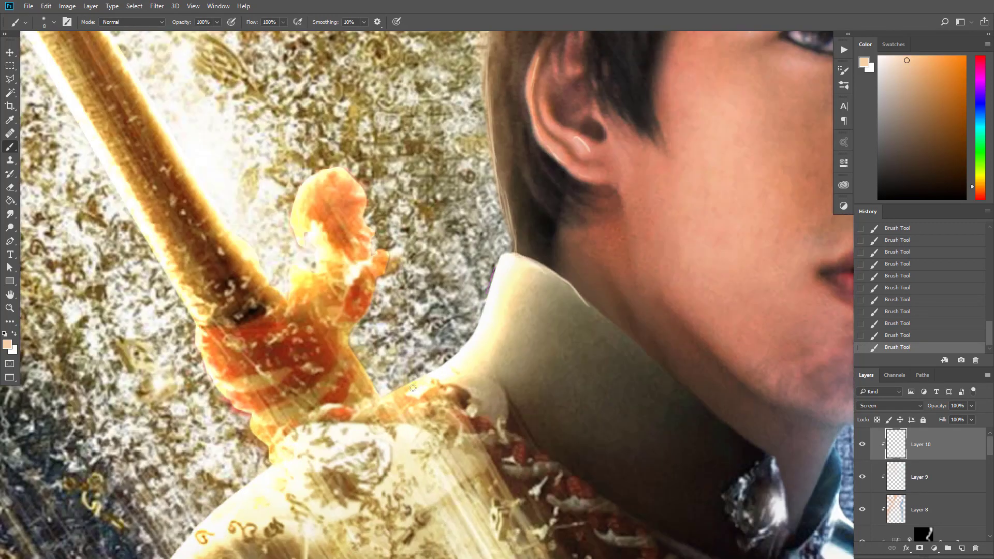
left_click_drag(364, 410, 442, 381)
key("]")
key("]")
key("]")
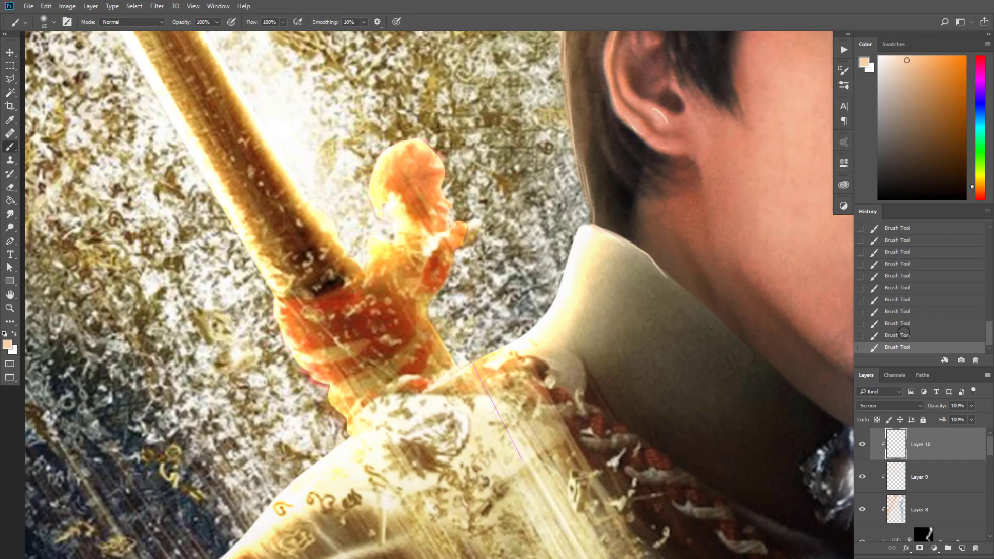
Step: Soften the highlights on the ear, earlobe and back hair edge with a 60 px eraser
key("e")
left_click_drag(628, 251, 576, 301)
mouse_move(624, 329)
left_mouse_down()
mouse_move(562, 298)
mouse_move(585, 199)
left_mouse_up()
left_click_drag(586, 199, 566, 297)
left_click_drag(566, 297, 564, 222)
left_click_drag(620, 215, 575, 274)
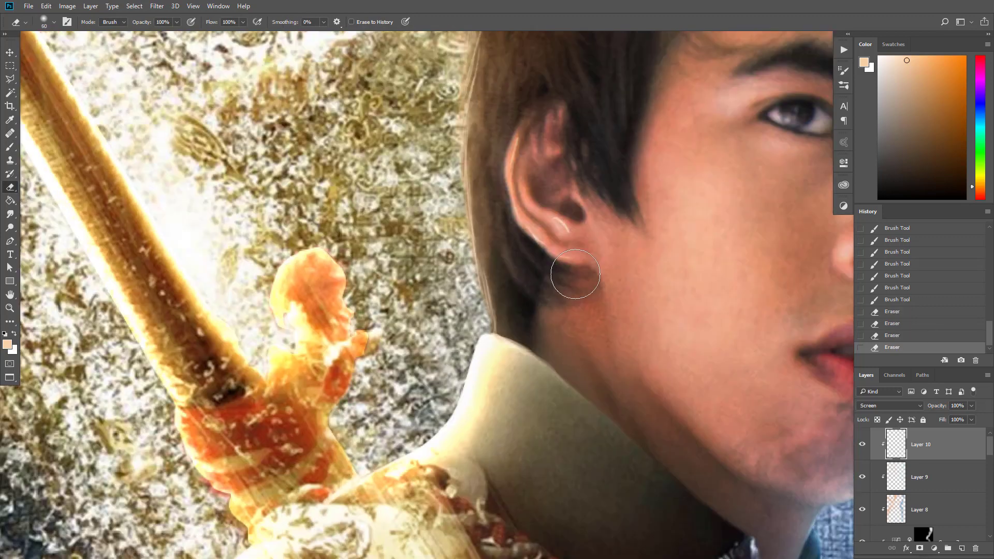
mouse_move(530, 243)
left_mouse_down()
mouse_move(573, 281)
mouse_move(547, 367)
mouse_move(551, 222)
left_mouse_up()
left_click_drag(465, 185, 477, 339)
left_click_drag(477, 323, 480, 251)
left_click_drag(481, 250, 505, 128)
left_click_drag(504, 127, 508, 155)
left_click_drag(501, 387, 539, 194)
Step: Paint peach rim light with the 15 px brush along the collar's upper edge, the shoulder and the small carved figure
key("b")
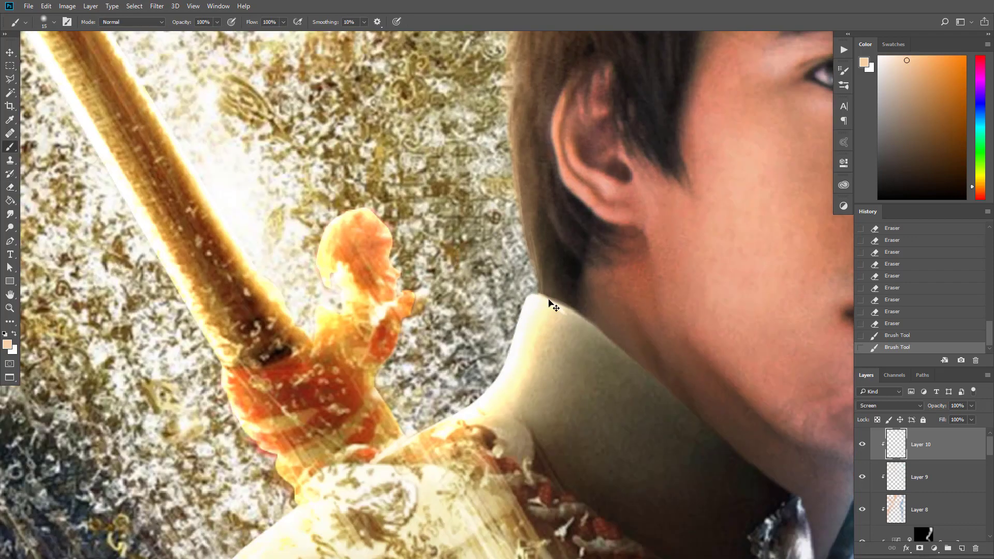
left_click_drag(550, 305, 575, 309)
left_click_drag(598, 347, 648, 247)
left_click_drag(560, 244, 465, 343)
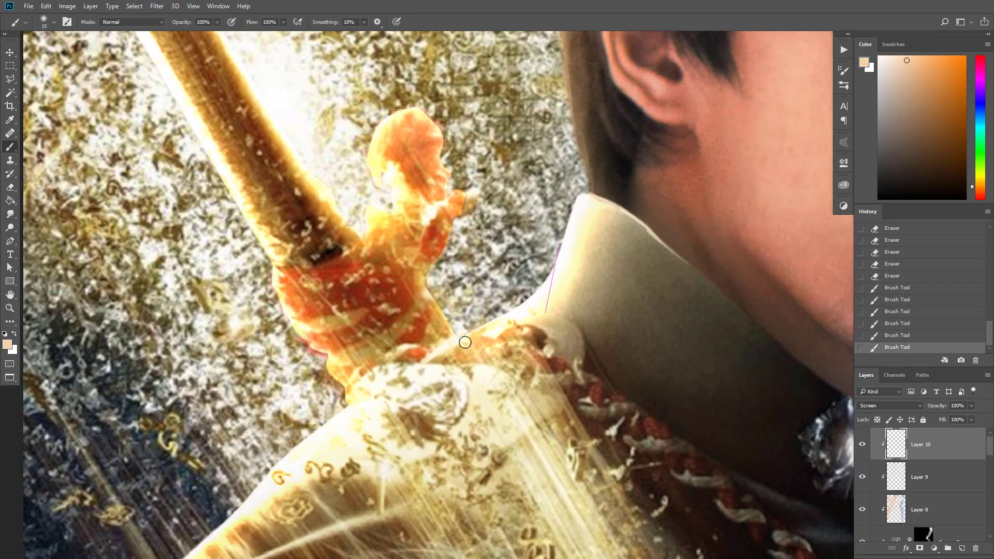
left_click_drag(437, 185, 508, 231)
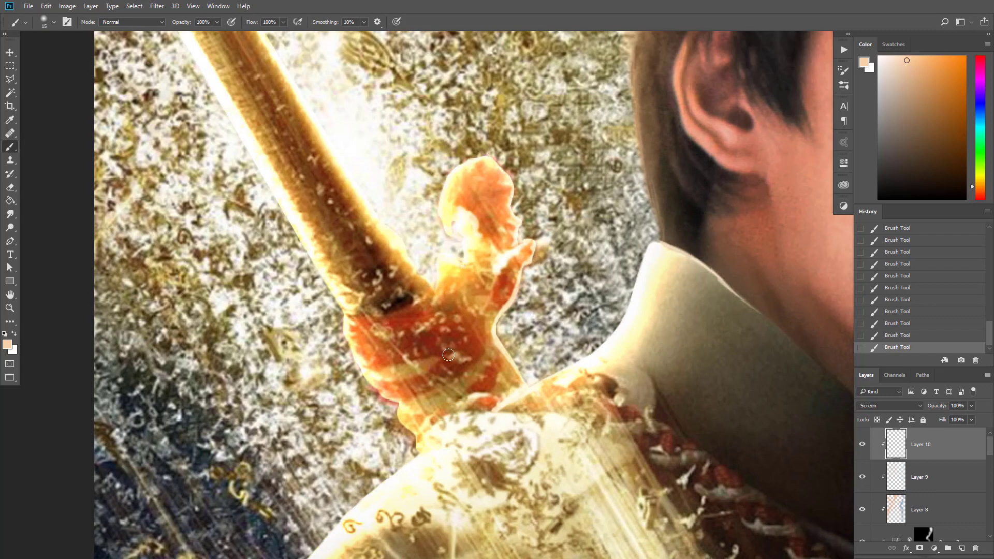
Step: Paint highlight strokes across the folds of the orange cloth wrapped around the sword
left_click_drag(474, 283, 545, 293)
left_click_drag(418, 324, 460, 322)
mouse_move(422, 348)
left_mouse_down()
mouse_move(446, 354)
mouse_move(444, 374)
left_mouse_up()
mouse_move(446, 389)
left_mouse_down()
mouse_move(494, 376)
mouse_move(601, 418)
left_mouse_up()
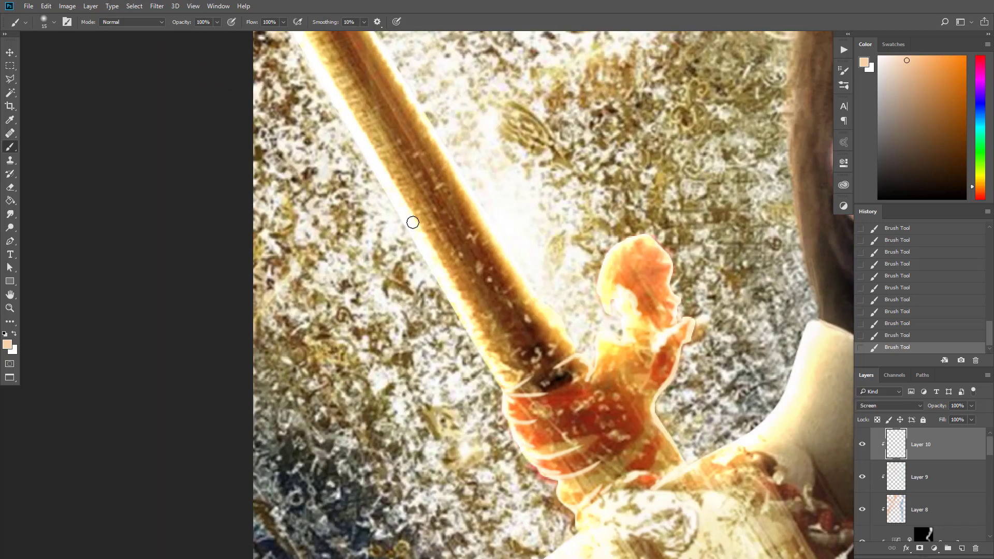
Step: Brush peach highlights along both edges of the sword handle and over the gold-lit sleeve's outline and folds
left_click_drag(352, 95, 423, 209)
left_click_drag(348, 69, 344, 149)
left_click_drag(452, 249, 396, 126)
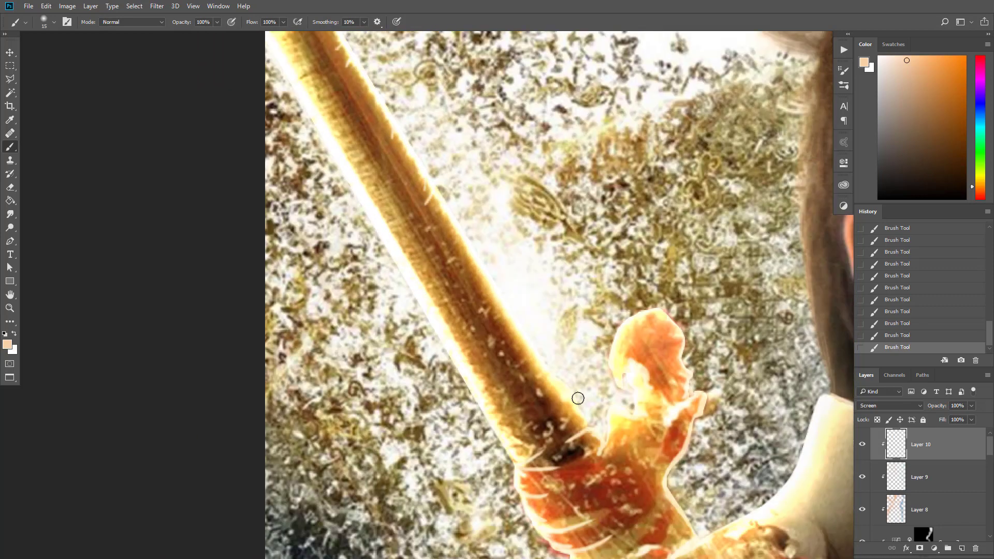
left_click_drag(578, 399, 444, 68)
left_click_drag(306, 439, 375, 326)
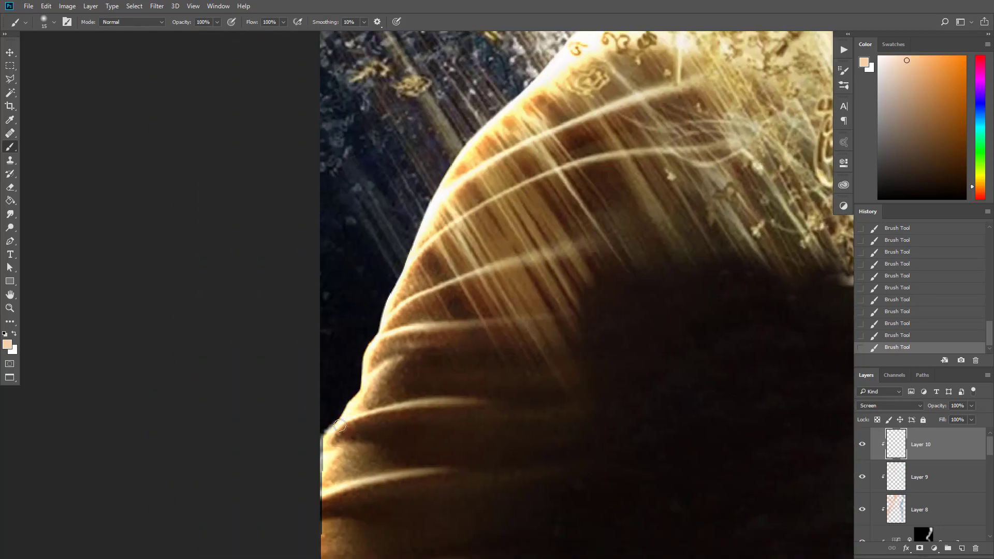
key("b")
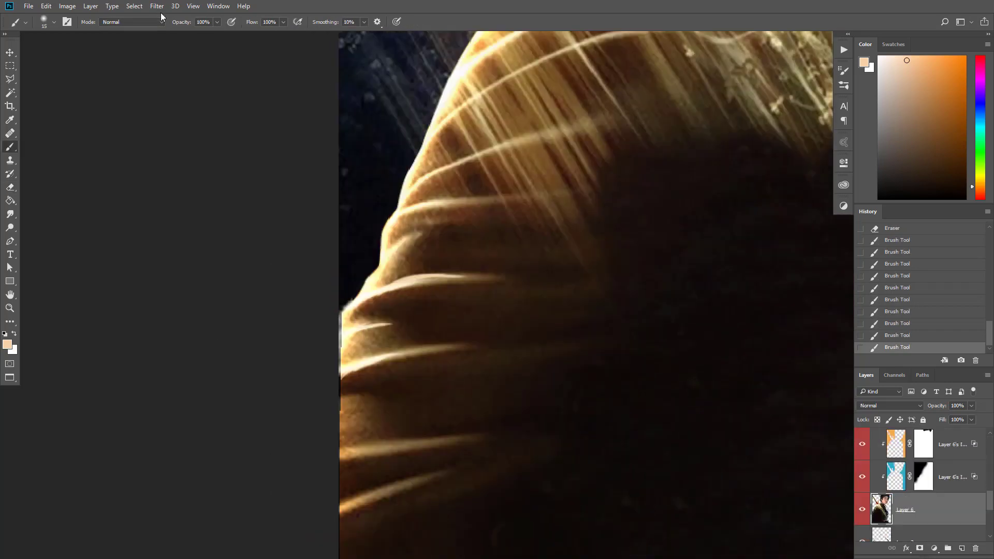
Step: Smudge the sleeve of the Layer 6 figure out to the canvas edge with a 40 px brush at 12% strength
key("alt+t")
left_click(10, 215)
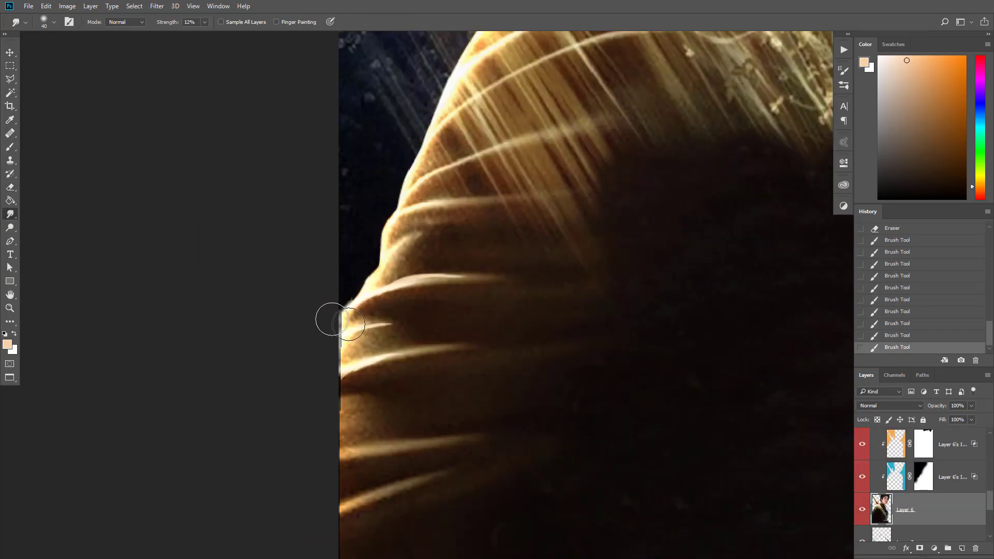
mouse_move(333, 317)
left_mouse_down()
mouse_move(333, 350)
mouse_move(384, 343)
left_mouse_up()
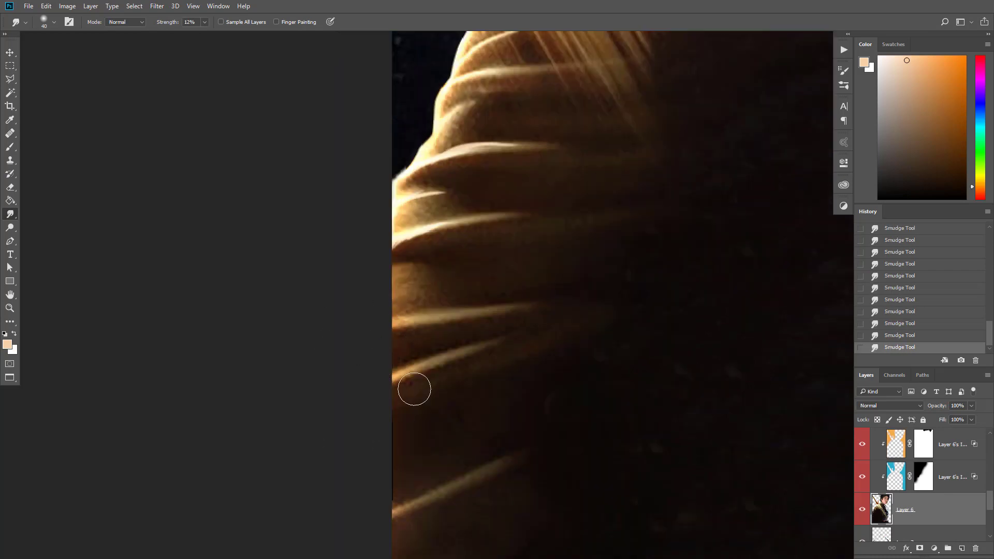
Step: Brighten two lower sleeve folds on Layer 6 with peach strokes from the 15 px brush
key("b")
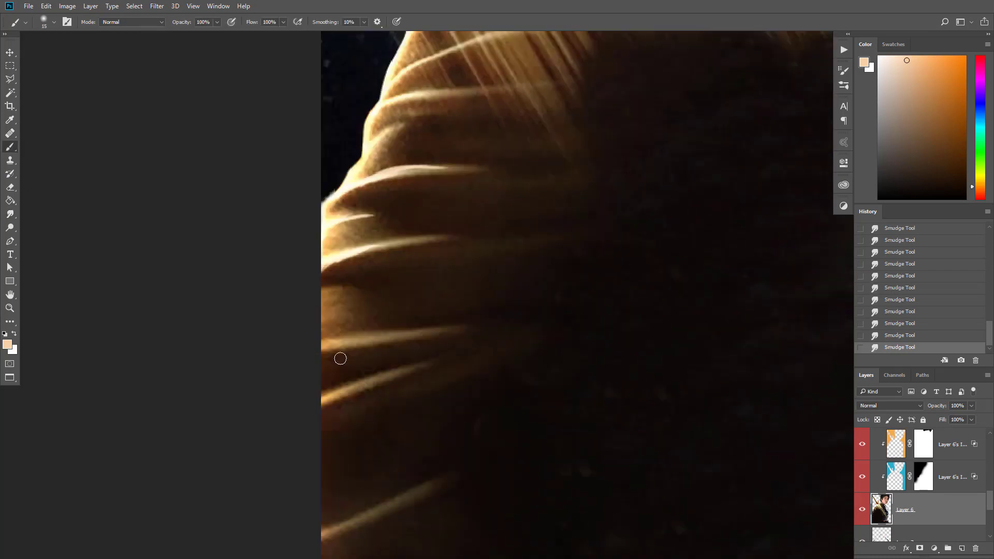
left_click_drag(331, 344, 419, 327)
left_click_drag(323, 399, 425, 365)
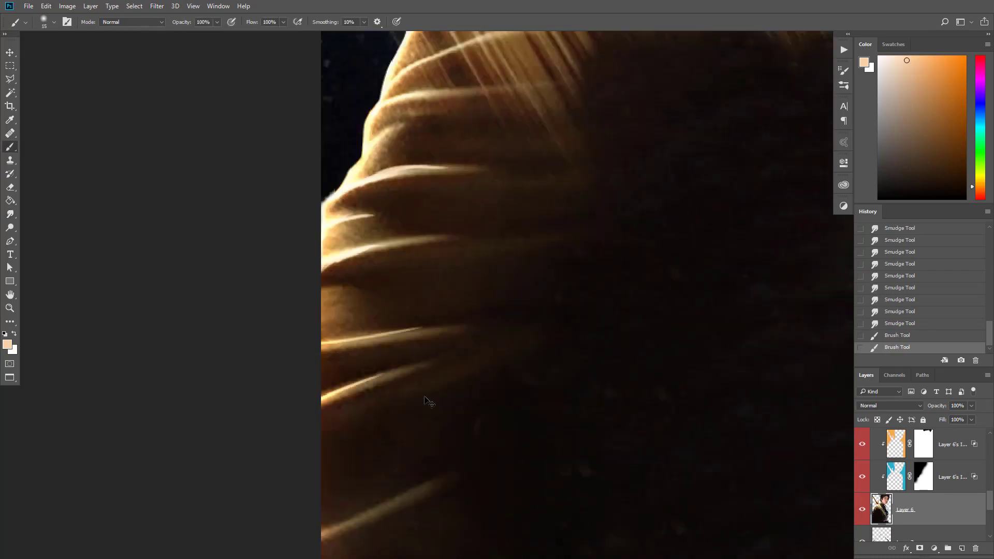
left_click_drag(498, 355, 395, 414)
Step: Return to the brush and paint highlights on Layer 10 over the upper sleeve folds and the base of the sword wrap
key("c")
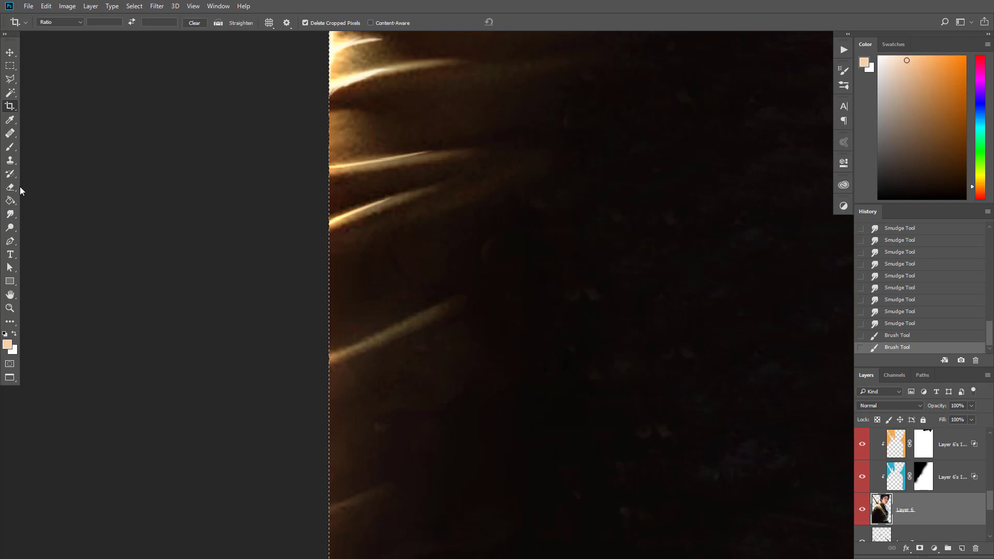
left_click(11, 148)
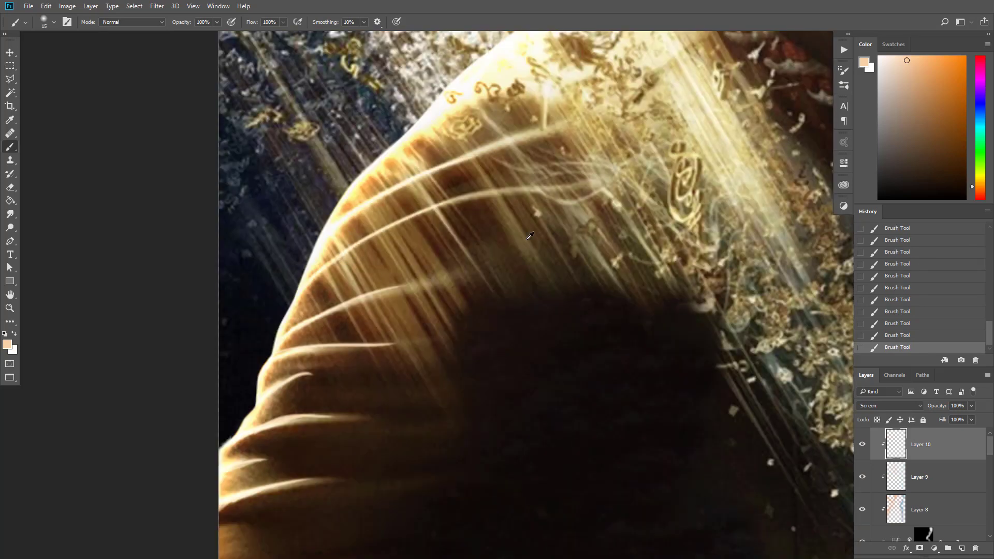
left_click_drag(529, 236, 400, 495)
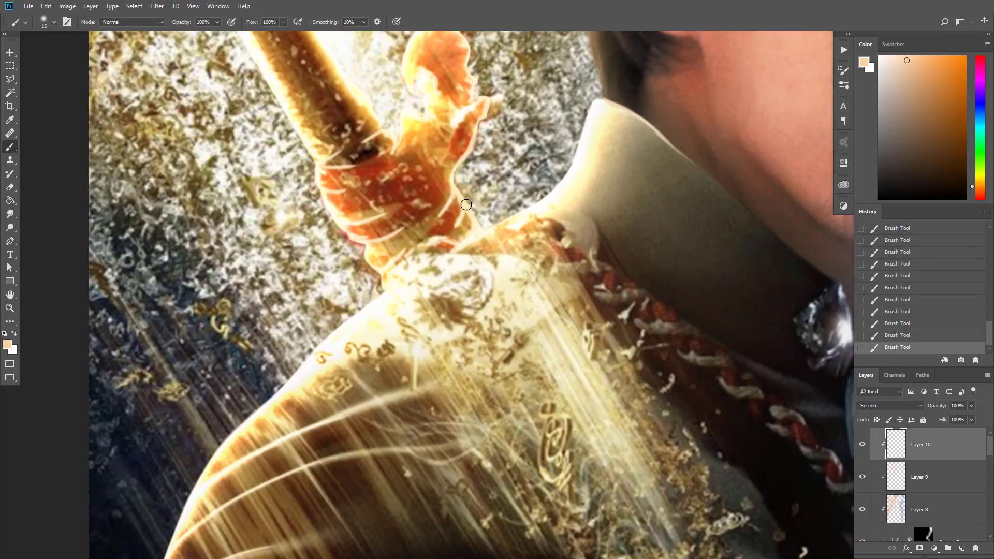
left_click_drag(462, 194, 403, 285)
scroll(404, 285, "down", 2)
Step: Paint small peach highlights along the strands of the braided cord below the collar
left_click_drag(546, 271, 421, 203)
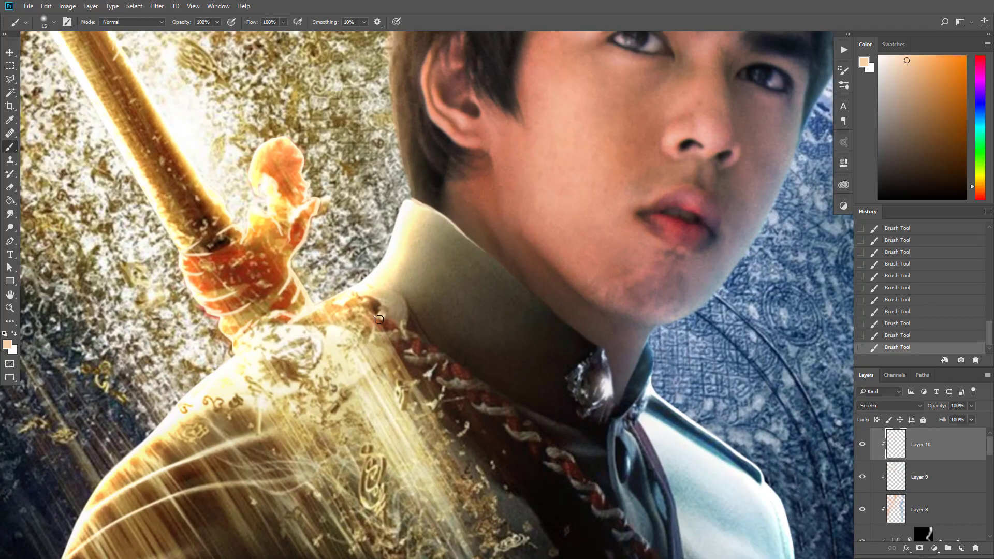
left_click_drag(441, 379, 460, 385)
left_click_drag(554, 454, 511, 380)
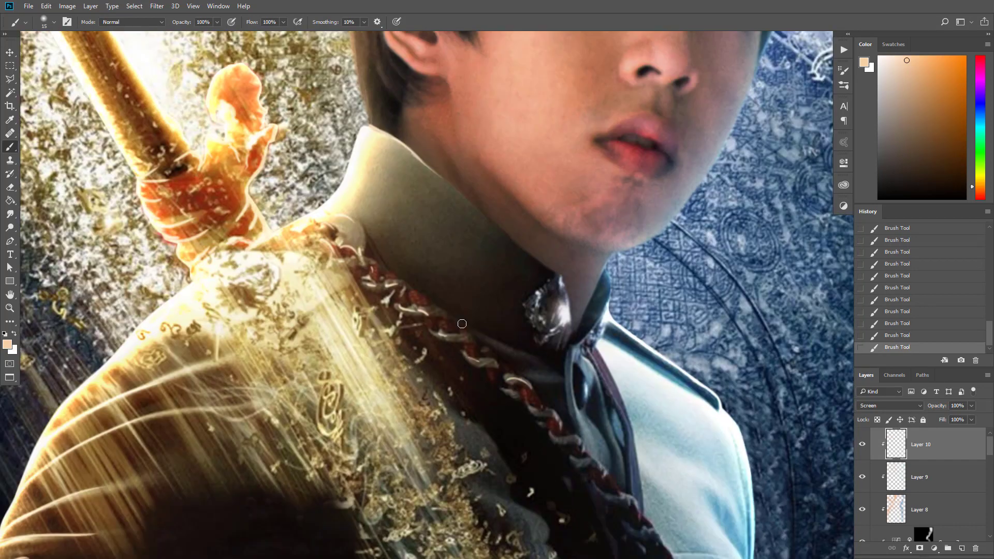
left_click_drag(462, 324, 495, 288)
left_click_drag(313, 241, 313, 262)
left_click_drag(364, 284, 407, 248)
mouse_move(414, 329)
left_mouse_down()
mouse_move(413, 312)
mouse_move(393, 340)
left_mouse_up()
left_click_drag(425, 360, 407, 276)
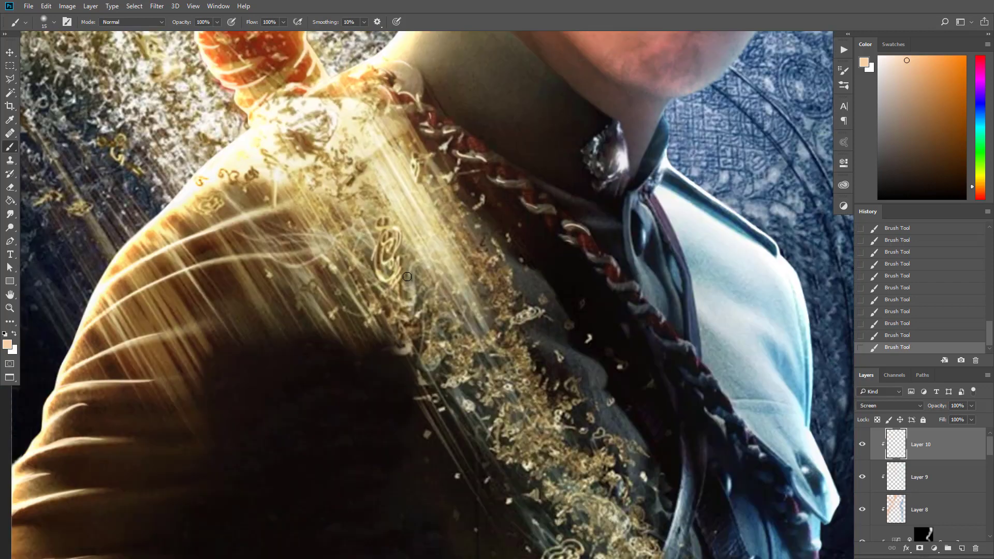
Step: Paint peach highlights on the chest's gold ornaments, the jacket's front folds and the collar's upper edge
left_click_drag(532, 466, 520, 377)
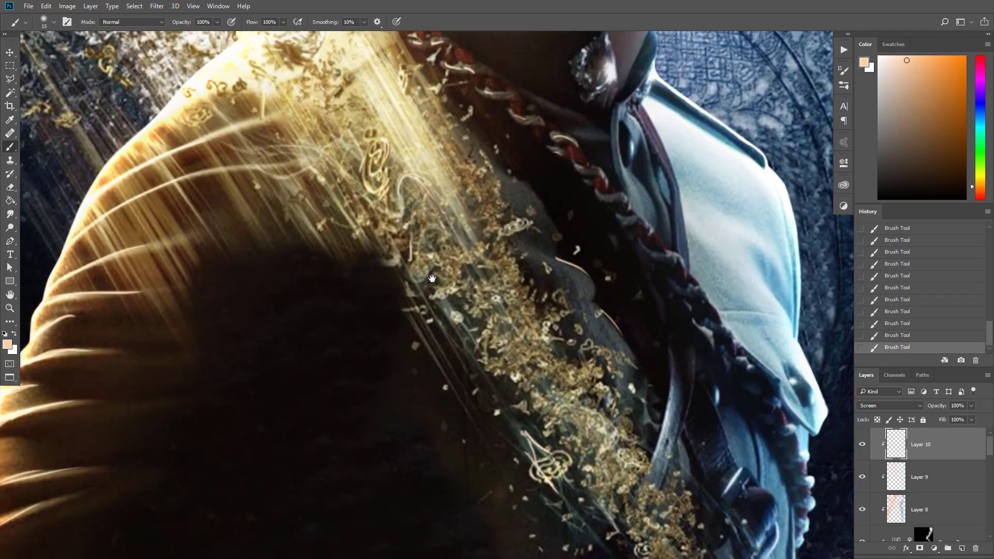
left_click_drag(332, 163, 422, 222)
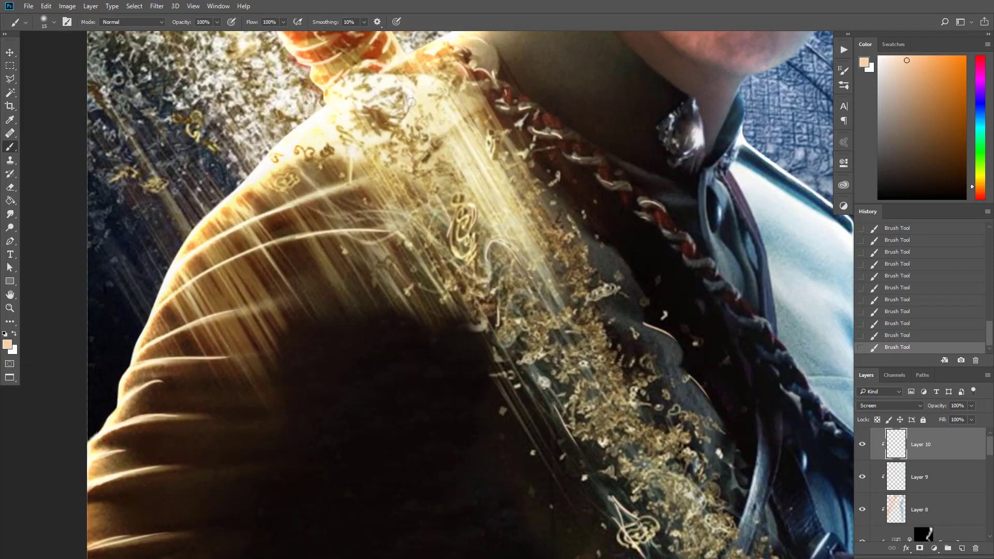
scroll(605, 254, "up", 4)
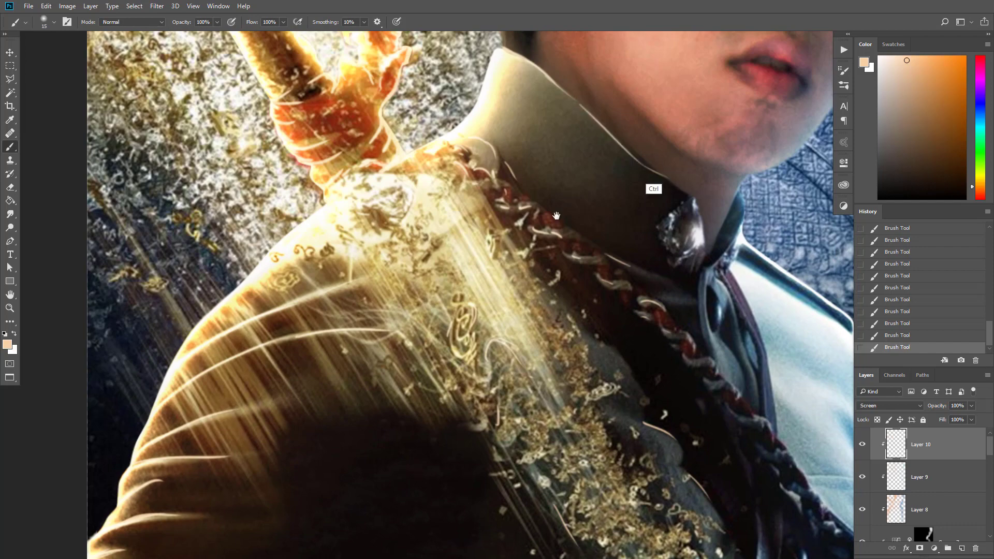
Step: Erase excess highlight from the collar and the upper braided cord with a 90 px eraser
mouse_move(556, 215)
left_mouse_down()
mouse_move(508, 216)
mouse_move(564, 198)
left_mouse_up()
key("e")
left_click_drag(573, 206, 585, 218)
left_click_drag(544, 184, 580, 215)
left_click_drag(579, 215, 564, 198)
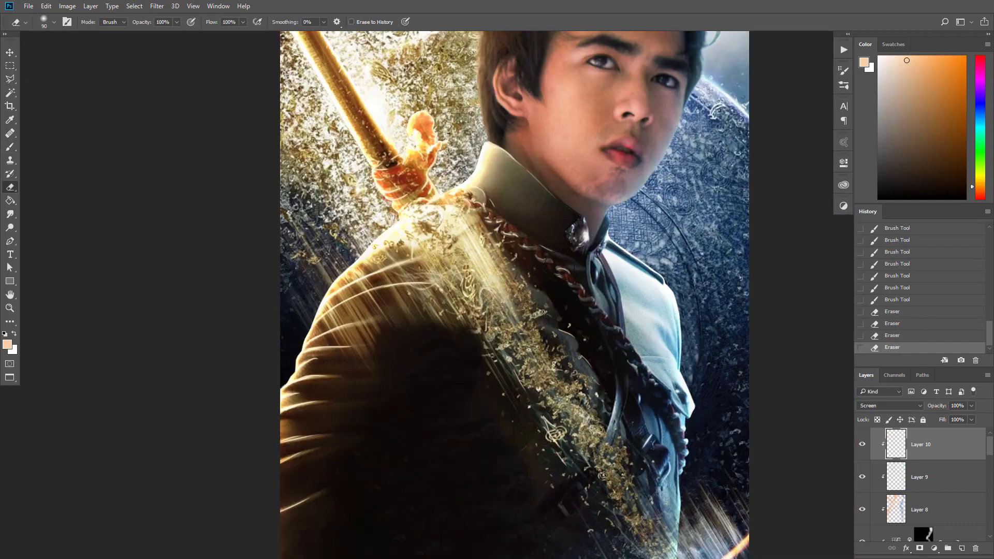
Step: Enlarge the eraser to 100 px and fade the highlights along the braided cord and the jacket front
key("]")
left_click(559, 266)
left_click(529, 255)
left_click(500, 242)
left_click(494, 212)
left_click_drag(533, 319, 492, 327)
left_click(492, 290)
left_click(496, 269)
left_click(501, 249)
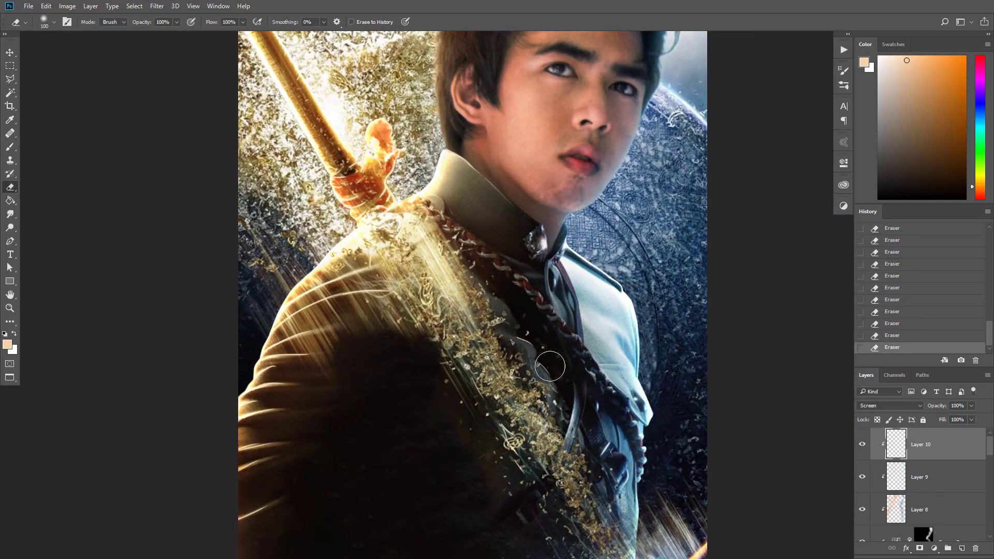
scroll(451, 420, "down", 1)
scroll(444, 419, "down", 1)
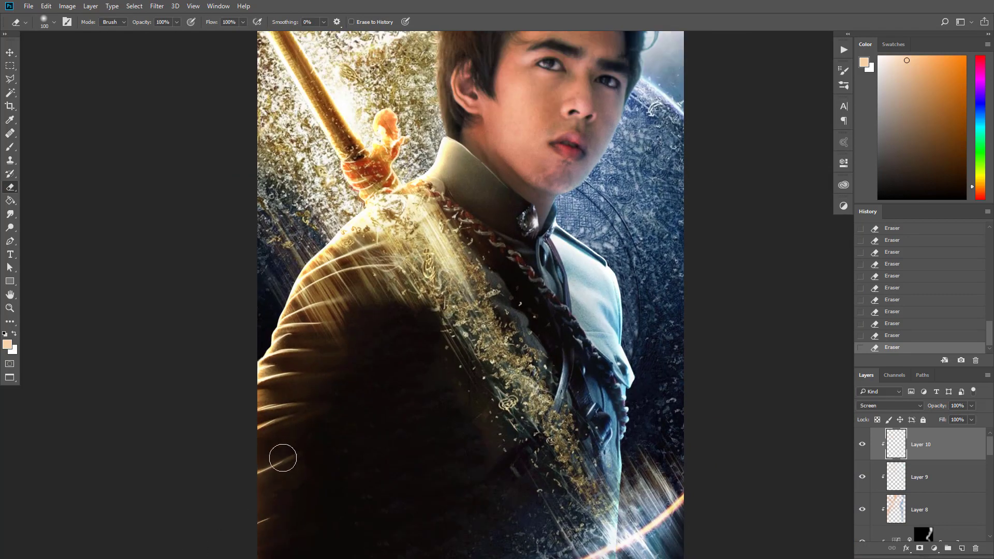
left_click_drag(402, 246, 377, 327)
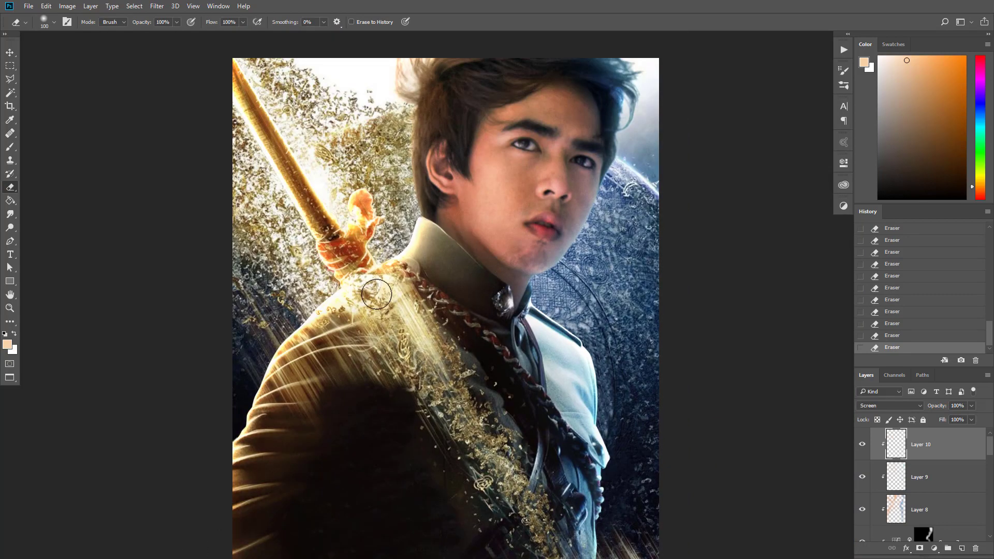
Step: Refine the peach rim along the collar's upper edge beneath the neck with the 15 px brush
scroll(368, 355, "down", 3)
scroll(344, 215, "up", 8)
key("b")
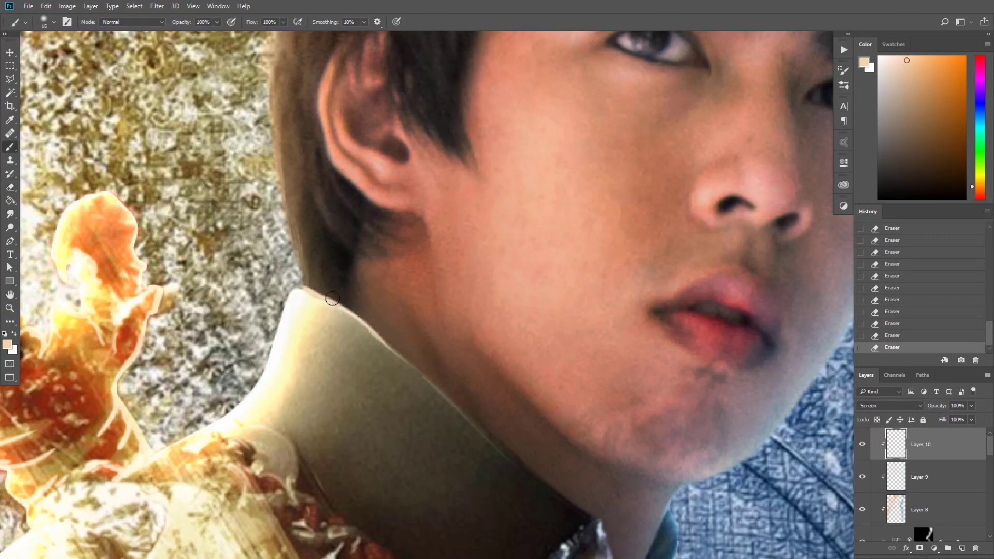
mouse_move(310, 291)
left_mouse_down()
mouse_move(292, 259)
mouse_move(329, 284)
left_mouse_up()
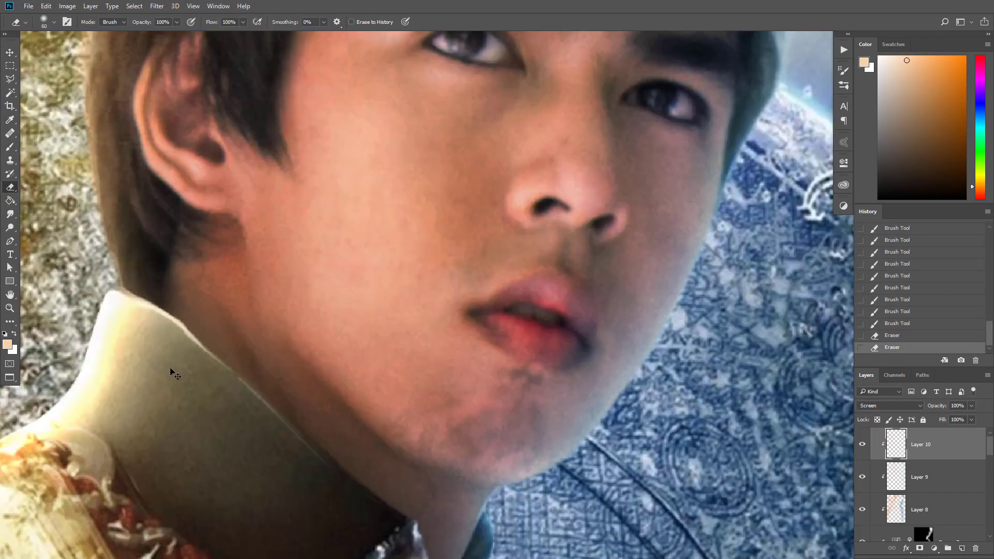
key("b")
left_click_drag(204, 357, 233, 369)
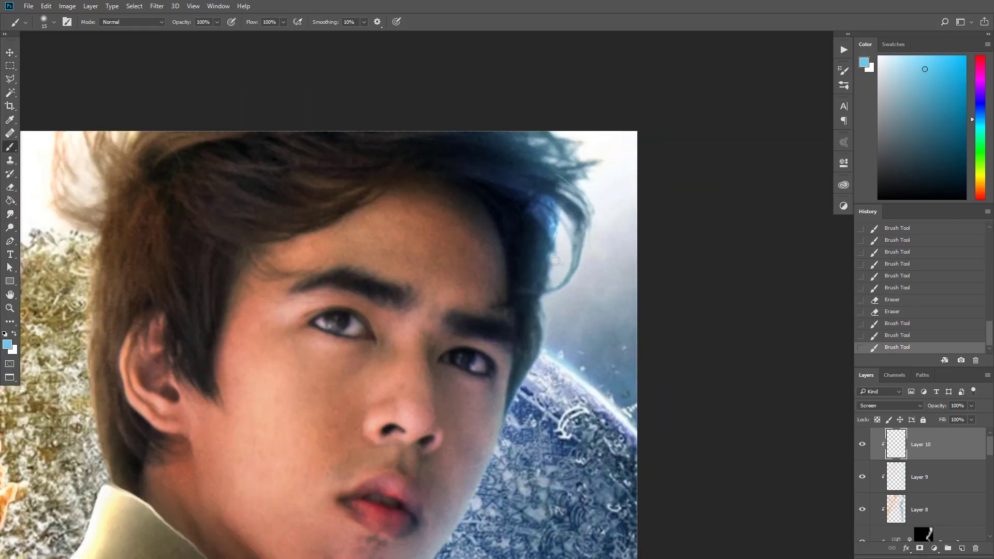
Step: Undo the last three strokes, paint a thin light-blue rim along the hair, cheek and jaw, and fade the excess under the chin with the 60 px eraser
key("ctrl+alt+z")
key("ctrl+alt+z")
key("ctrl+alt+z")
left_click_drag(533, 206, 550, 270)
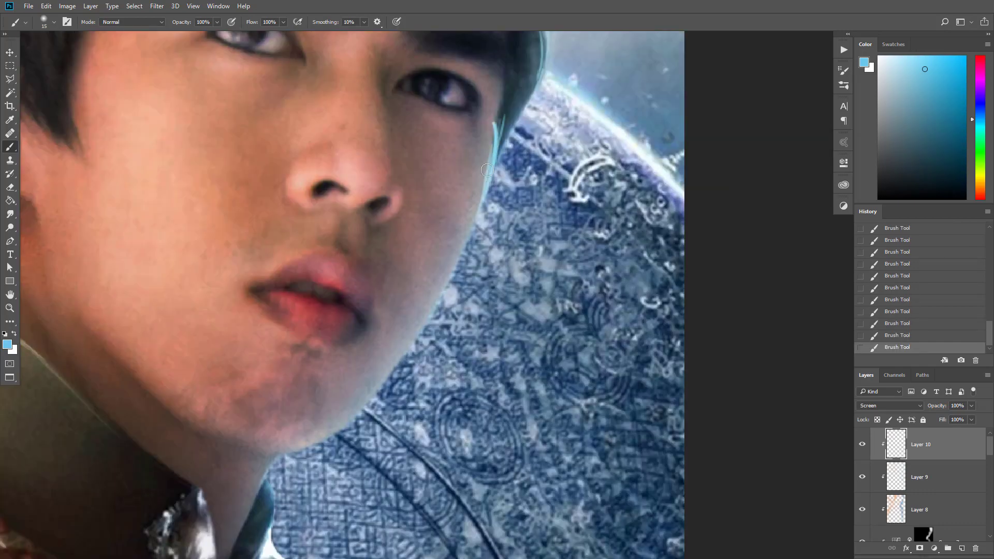
left_click_drag(487, 170, 437, 305)
mouse_move(501, 253)
left_mouse_down()
mouse_move(469, 319)
mouse_move(380, 387)
mouse_move(333, 399)
mouse_move(313, 484)
left_mouse_up()
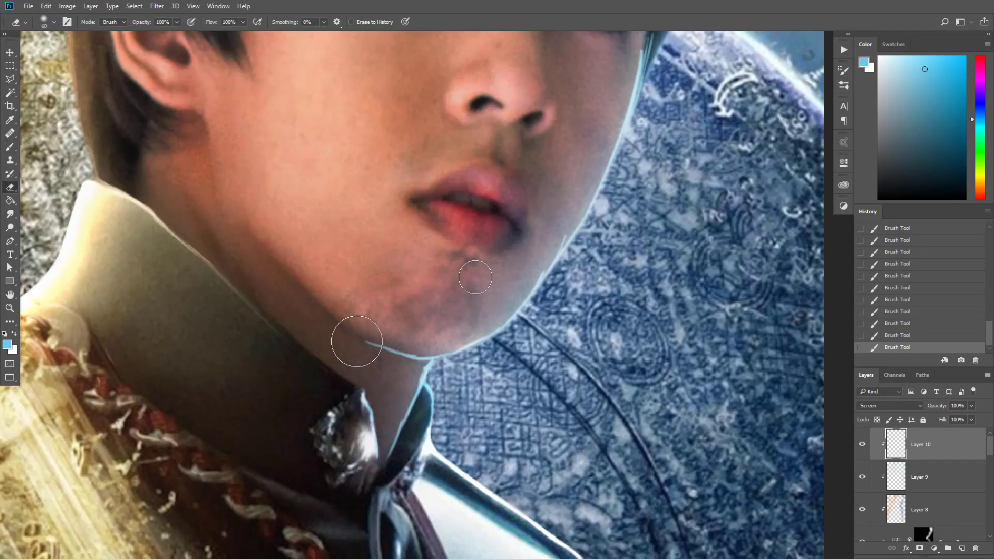
left_click_drag(419, 369, 409, 399)
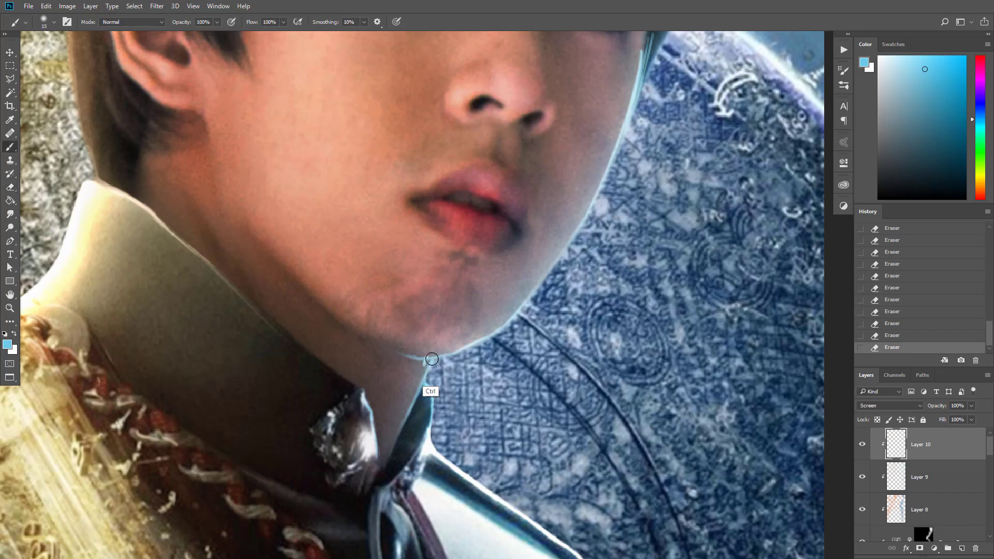
Step: Paint thin light-blue highlights along the neck's lit edge and the small collar flap with the 15 px brush
left_click_drag(423, 376, 413, 405)
left_click_drag(426, 386, 432, 419)
left_click_drag(387, 375, 372, 330)
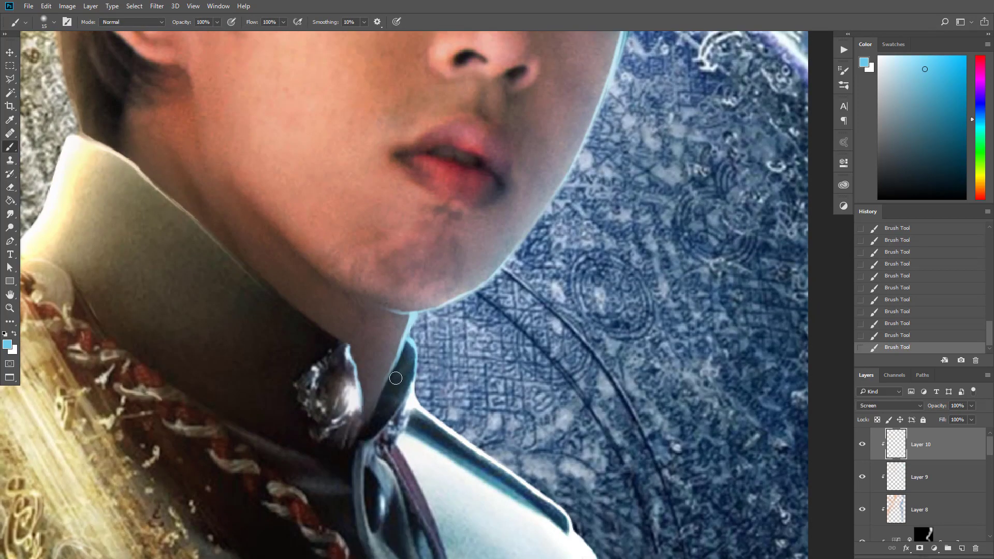
left_click_drag(413, 381, 402, 437)
left_click_drag(475, 366, 414, 378)
mouse_move(440, 446)
left_mouse_down()
mouse_move(362, 447)
mouse_move(435, 446)
left_mouse_up()
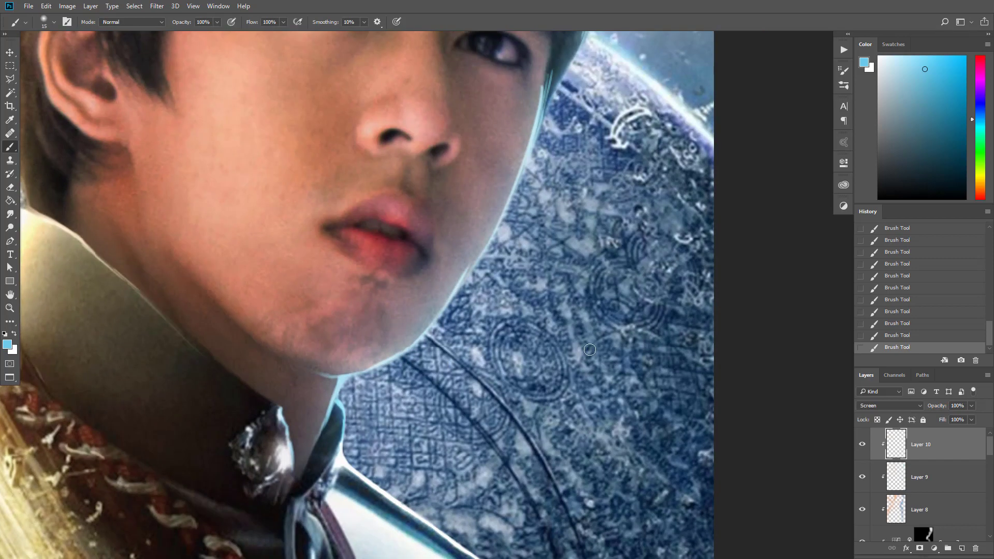
Step: Strengthen the light-blue rim along the outer cheek and jawline down to the chin
left_click_drag(527, 338, 526, 356)
left_click_drag(509, 263, 538, 263)
left_click_drag(446, 304, 403, 375)
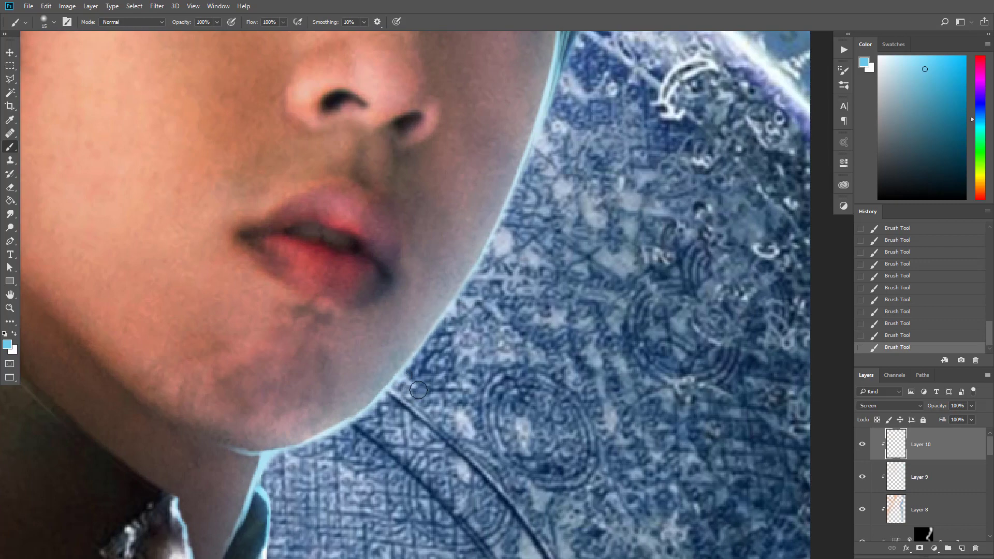
left_click_drag(464, 264, 424, 370)
mouse_move(505, 215)
left_mouse_down()
mouse_move(521, 164)
mouse_move(510, 194)
left_mouse_up()
left_click_drag(492, 78, 457, 188)
left_click_drag(520, 204, 471, 285)
Step: Soften the blue rim along the cheek, jaw and hair strands with the eraser, enlarging it to 25 px and 40 px
key("e")
left_click_drag(492, 230, 451, 292)
key("bracketright")
key("bracketright")
scroll(456, 342, "down", 2)
left_click_drag(510, 96, 498, 202)
left_click_drag(547, 221, 570, 351)
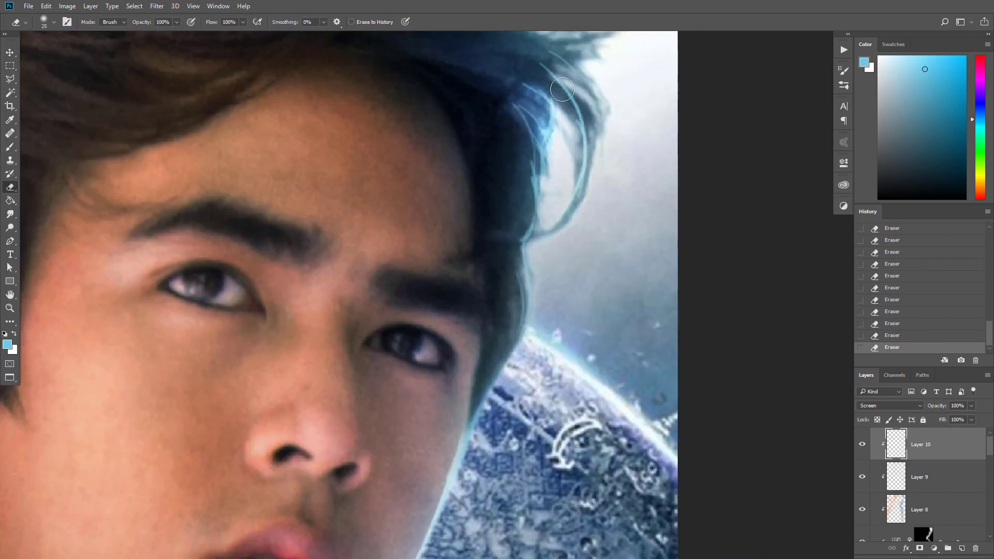
left_click_drag(539, 117, 521, 254)
scroll(475, 271, "down", 4)
key("bracketright")
key("bracketright")
key("bracketright")
left_click_drag(432, 345, 494, 257)
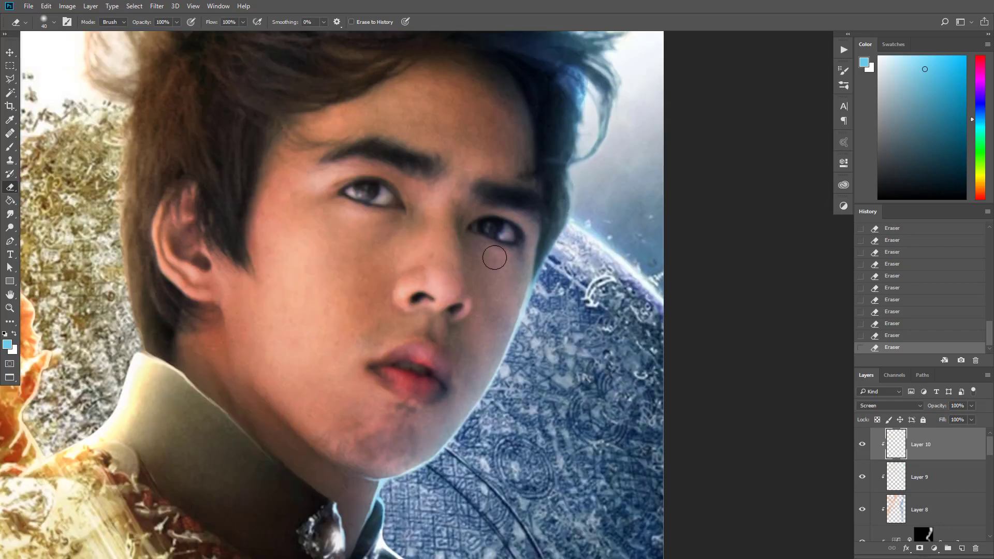
Step: Paint light-blue accents at the nostril, lip corner and outer brow, and fade them with the 40 px eraser
left_click_drag(468, 293, 473, 315)
left_click_drag(476, 310, 473, 318)
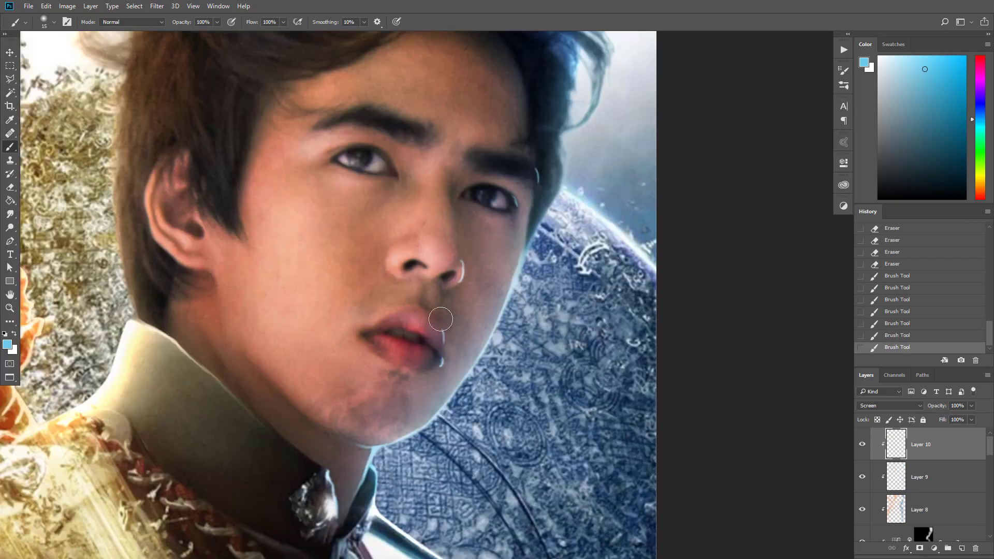
key("e")
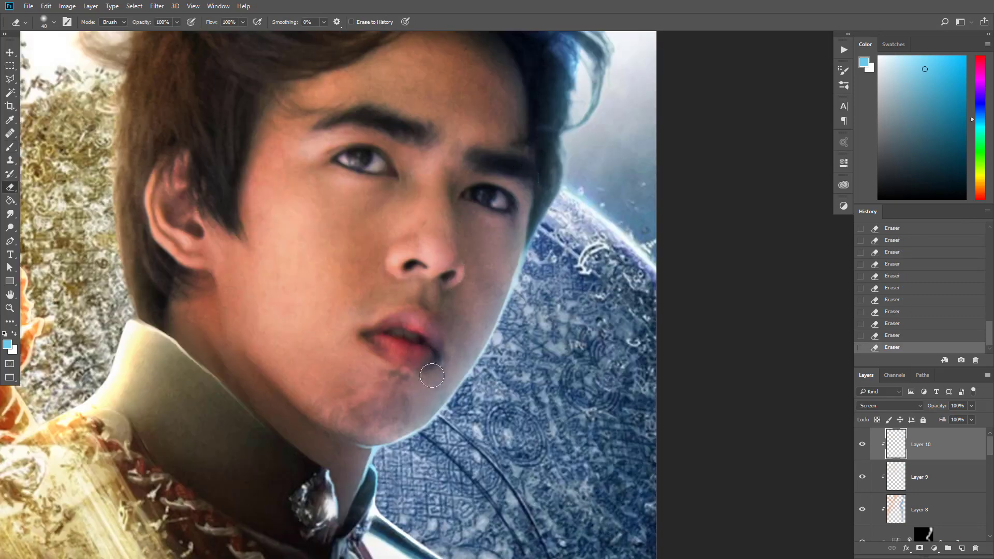
Step: Paint light-blue highlights along the white jacket's shoulder and outer edge with the 15 px brush
key("b")
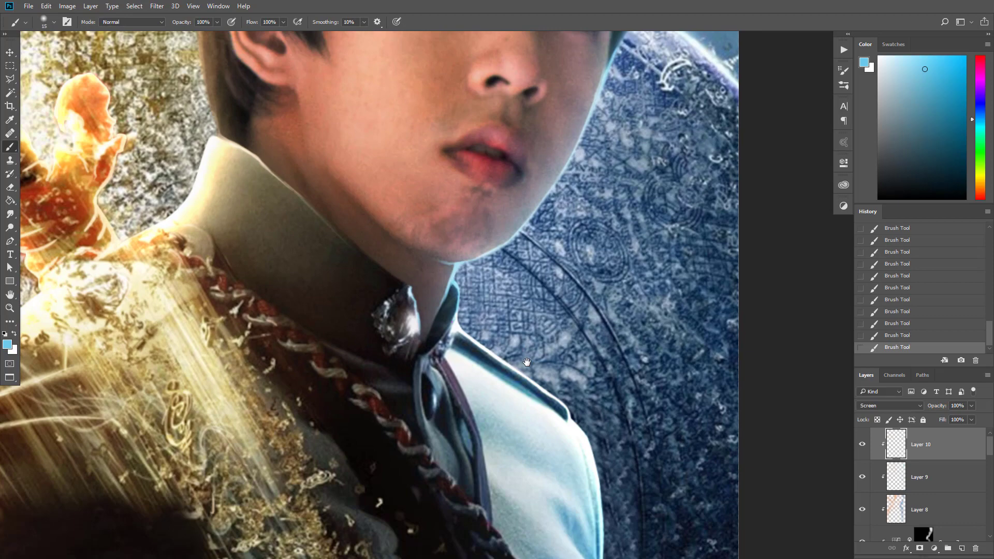
mouse_move(526, 361)
left_mouse_down()
mouse_move(401, 251)
mouse_move(432, 80)
left_mouse_up()
key("ctrl+plus")
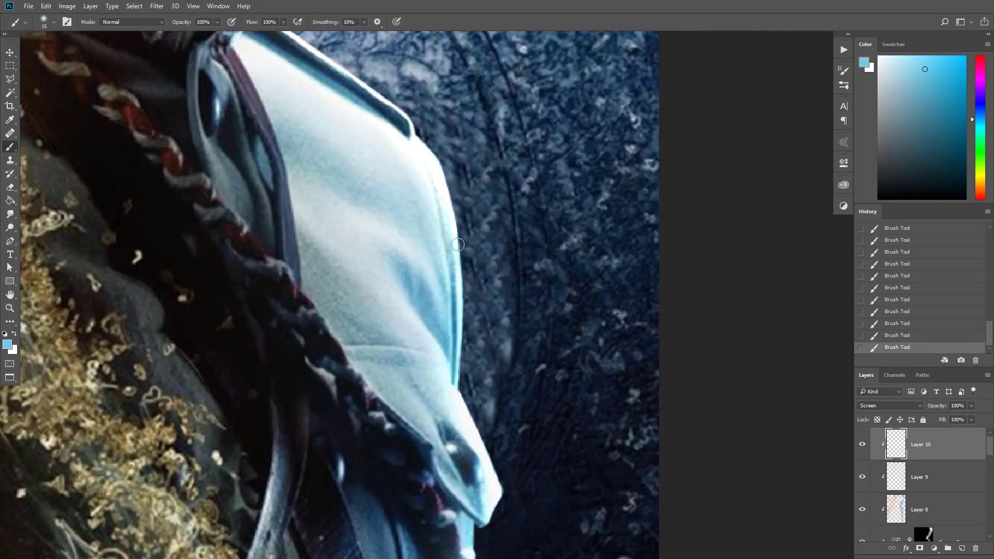
left_click_drag(456, 380, 459, 243)
left_click_drag(425, 316, 436, 342)
left_click_drag(373, 241, 357, 165)
left_click_drag(412, 284, 407, 208)
left_click_drag(368, 247, 397, 273)
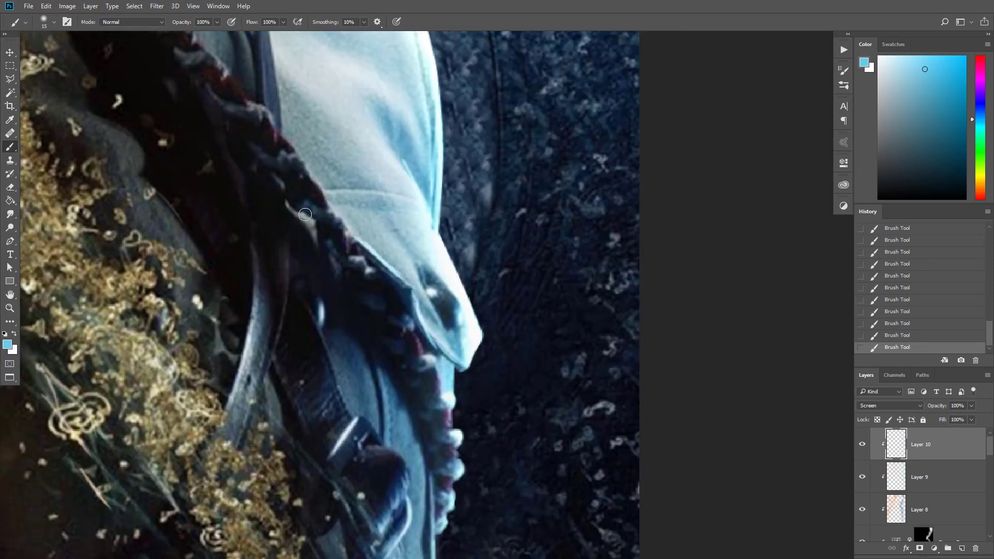
Step: Add light-blue highlights to the braided cord, the strap and buckle edges, and the jacket's lower edge
left_click_drag(305, 214, 358, 158)
mouse_move(504, 309)
left_mouse_down()
mouse_move(507, 351)
mouse_move(477, 466)
left_mouse_up()
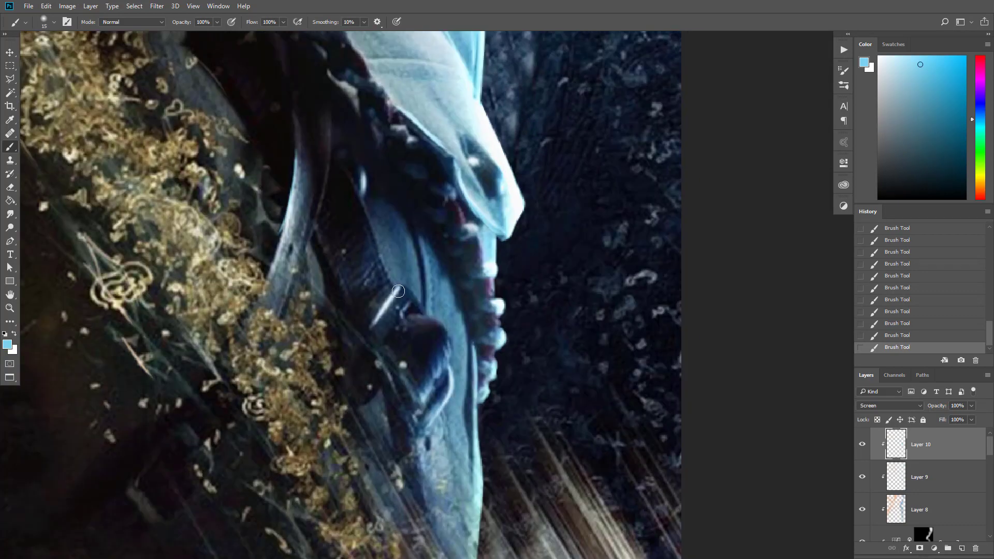
scroll(443, 218, "down", 3)
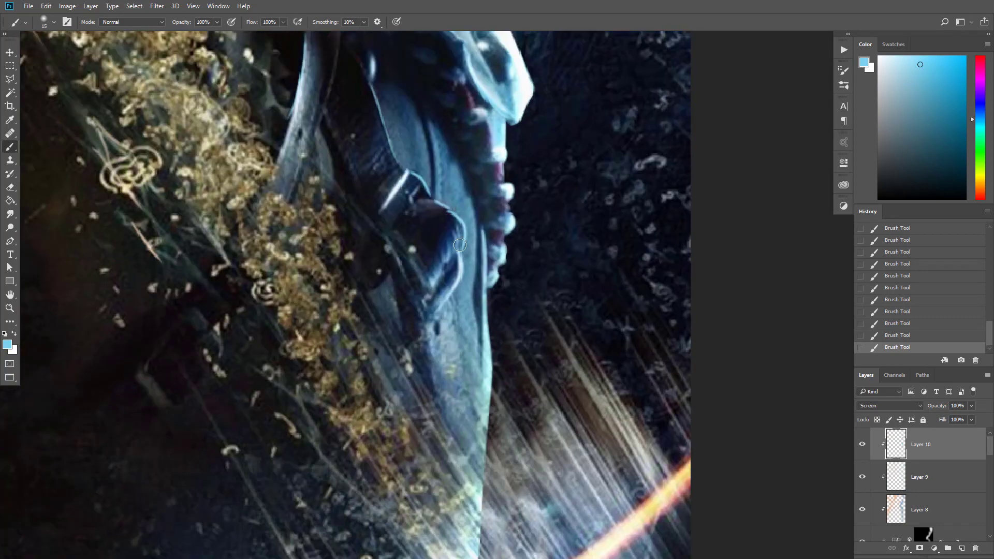
scroll(518, 284, "down", 6)
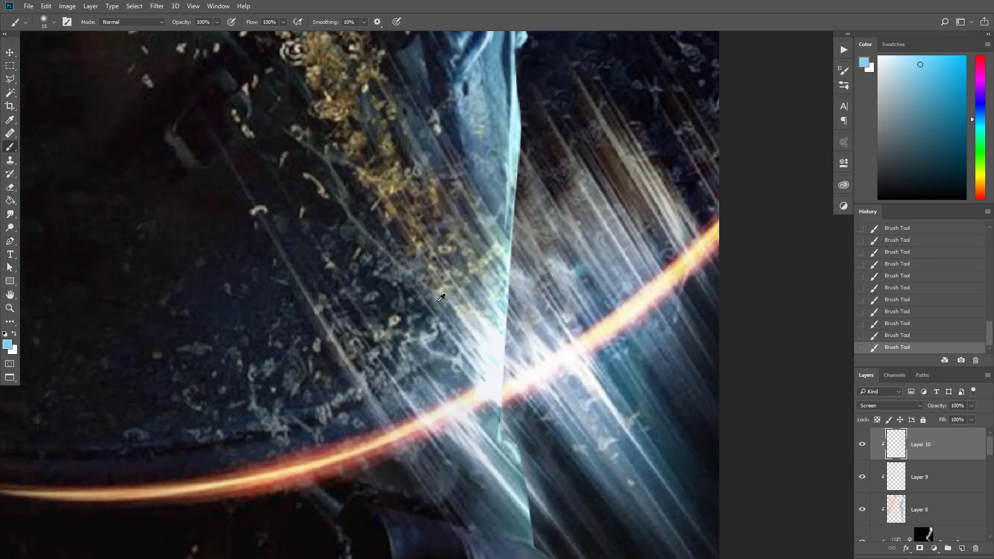
scroll(438, 301, "down", 5)
scroll(580, 367, "up", 6)
scroll(895, 476, "down", 5)
Step: Smudge the jacket on Layer 6 with a 40 px Smudge tool at 12% strength
left_click(900, 476)
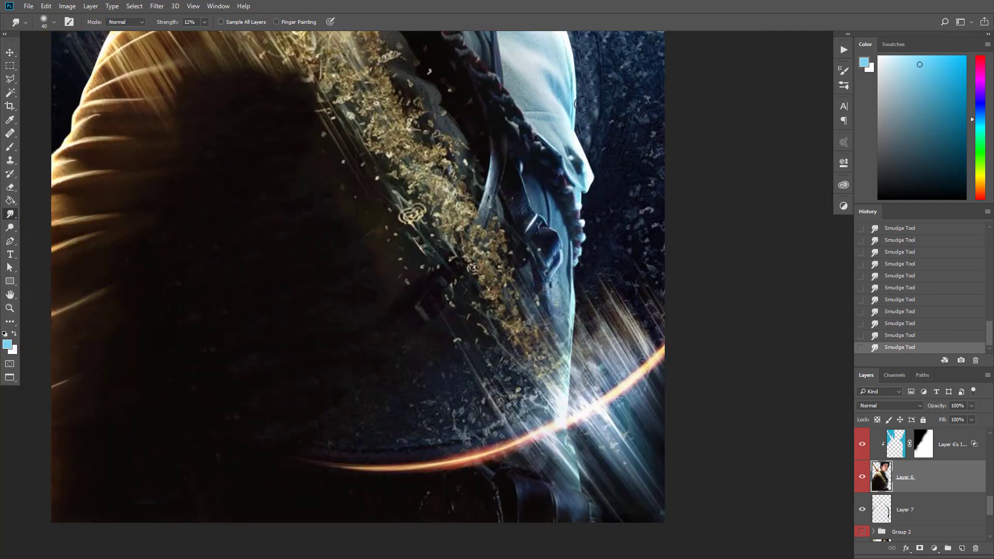
left_click_drag(510, 145, 575, 554)
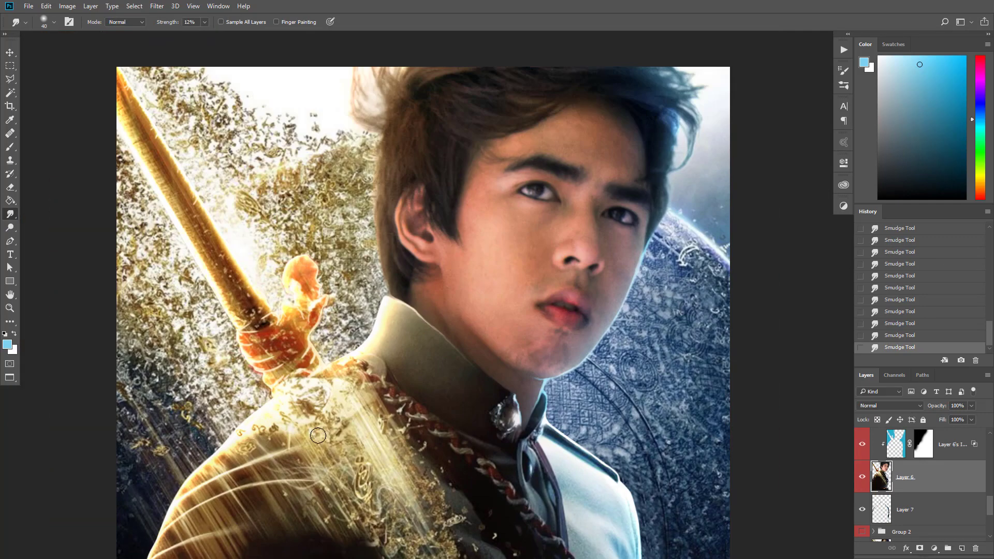
left_click_drag(240, 404, 240, 354)
left_click_drag(164, 461, 222, 437)
left_click_drag(600, 310, 534, 352)
key("ctrl+minus")
mouse_move(525, 428)
left_mouse_down()
mouse_move(561, 308)
mouse_move(518, 314)
left_mouse_up()
Step: Add a new layer above Layer 10 and make it a clipping mask
left_click(962, 548)
key("ctrl+z")
left_click(961, 548)
right_click(942, 444)
left_click(842, 274)
Step: Sample a light blue and brush a soft glow on the face's cool side and the hair, enlarging the soft brush to 25 px
key("b")
right_click(393, 193)
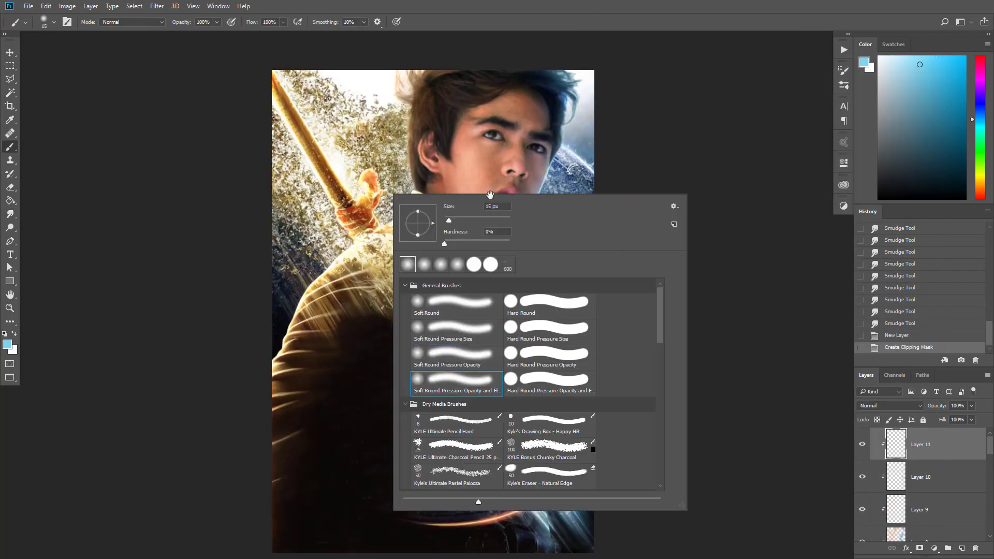
left_click(549, 169, "alt")
scroll(549, 121, "up", 5)
left_click(521, 195)
left_click(522, 190)
left_click(524, 182)
left_click(531, 186)
left_click(538, 185)
key("bracketright")
key("bracketright")
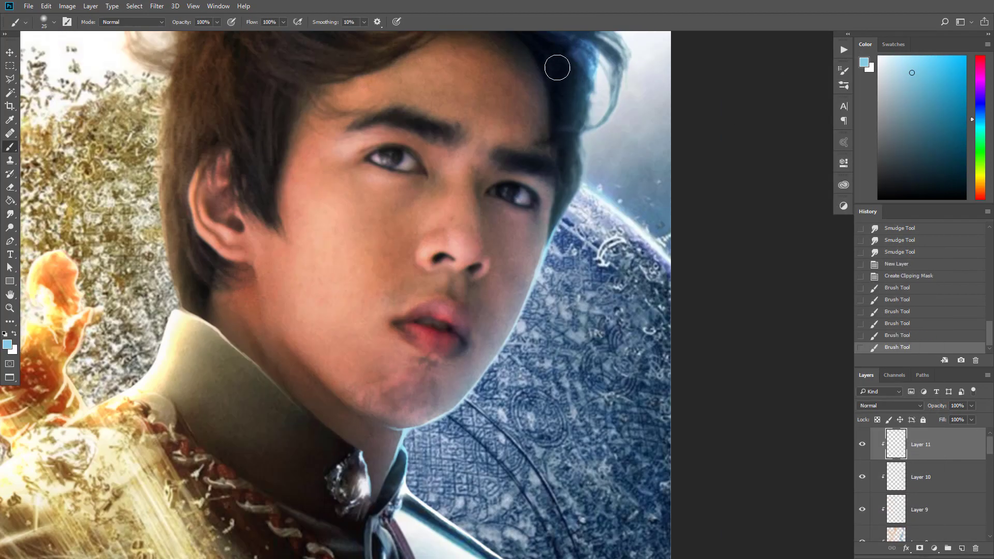
left_click_drag(557, 67, 568, 116)
Step: Sample another light blue and brush a soft glow along the cheek, jaw and hair, enlarging the brush to 45 px
left_click(551, 198, "alt")
key("bracketright")
key("bracketright")
left_click(551, 198)
key("bracketright")
key("bracketright")
left_click(512, 280)
left_click(484, 332)
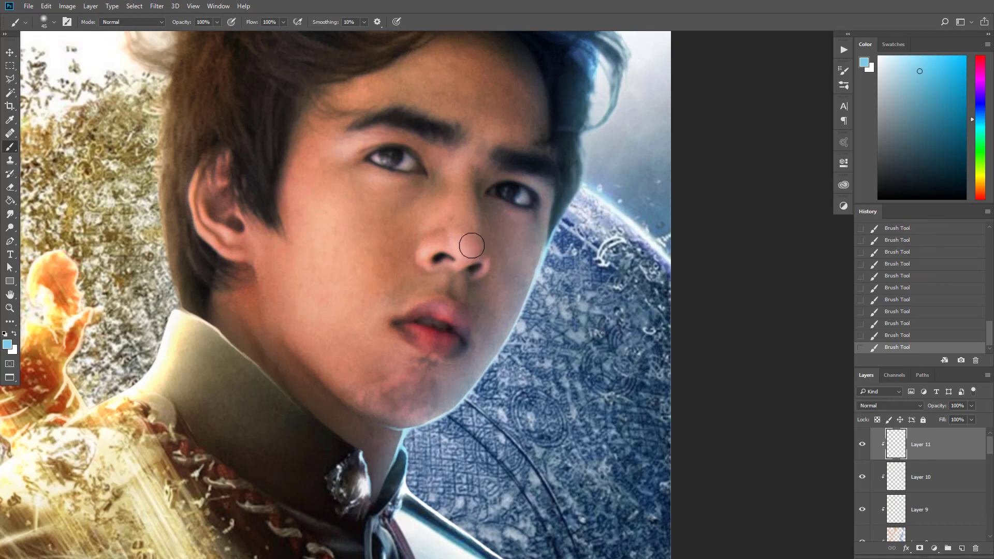
left_click_drag(422, 368, 363, 429)
left_click_drag(486, 303, 495, 372)
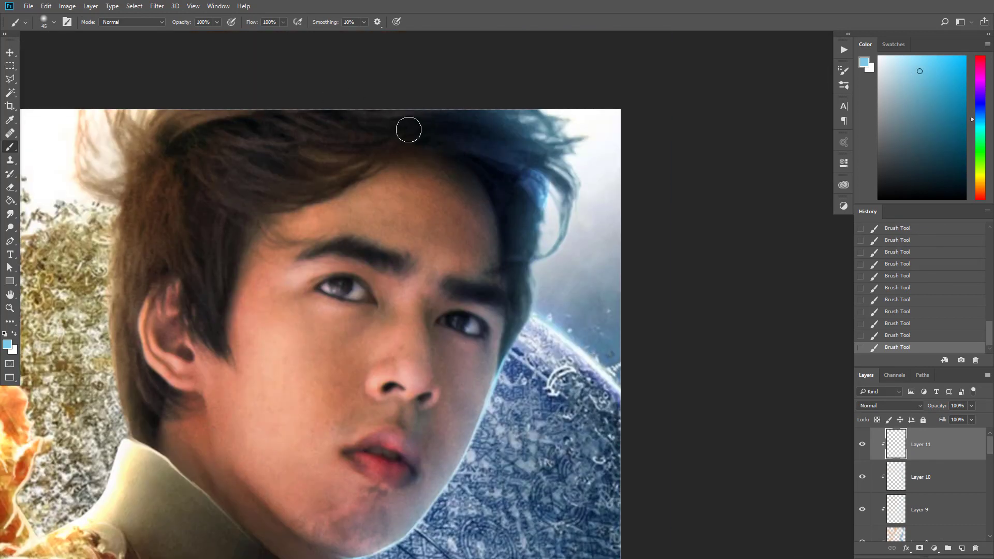
left_click_drag(419, 463, 455, 370)
left_click_drag(446, 403, 509, 282)
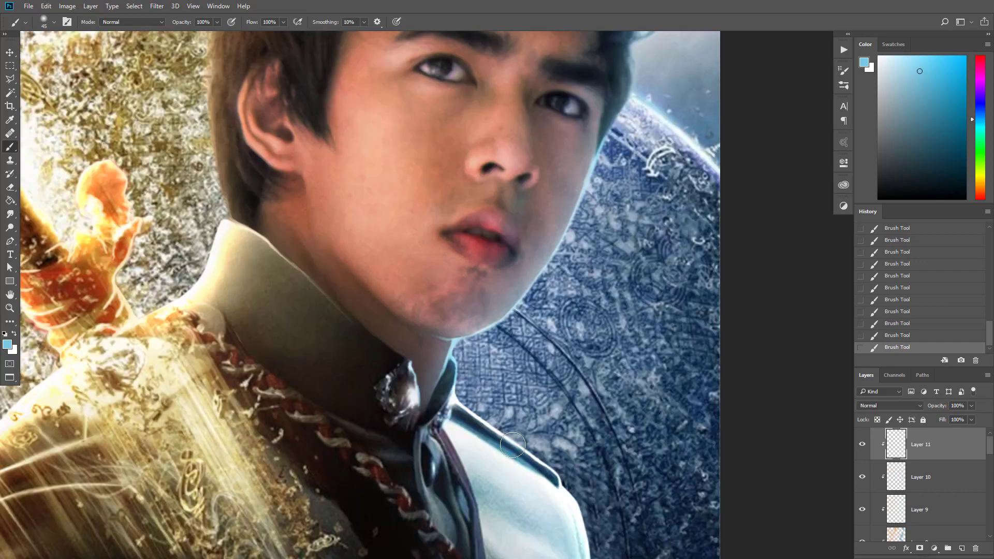
Step: Enlarge the brush to 60 px and spread a soft blue glow over the jacket's cool-lit shoulder and side
left_click_drag(465, 366, 461, 315)
scroll(412, 358, "down", 3)
left_click_drag(432, 362, 386, 250)
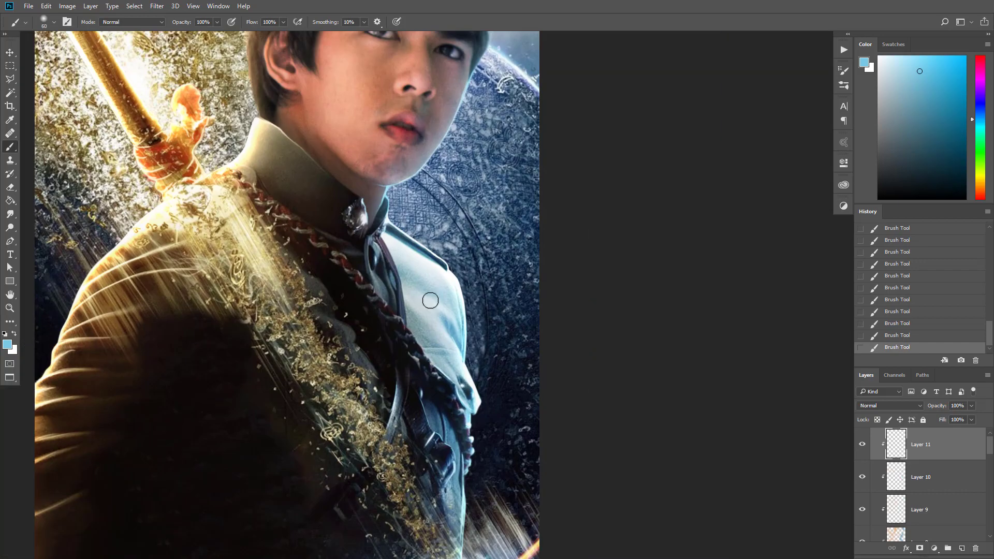
left_click_drag(483, 349, 500, 233)
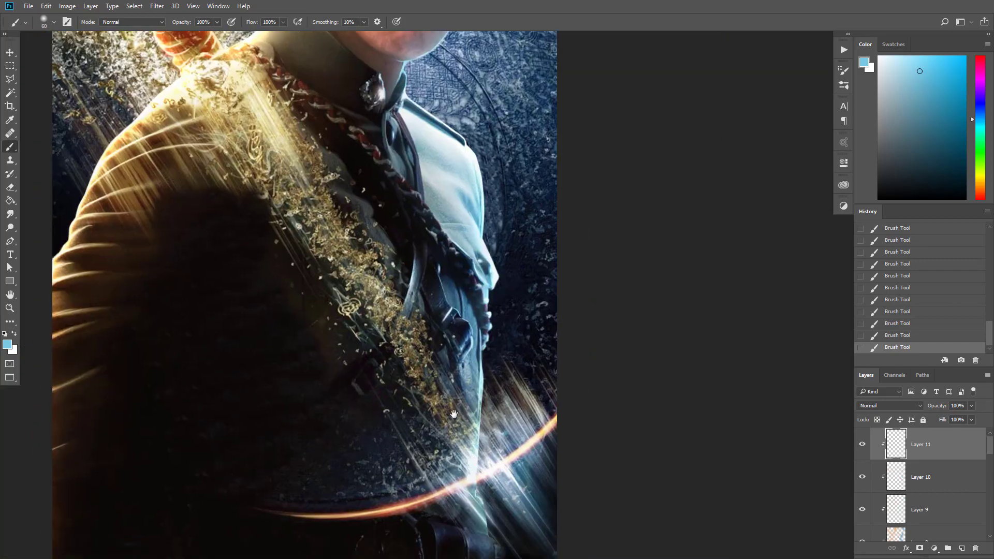
left_click_drag(450, 430, 477, 341)
key("]")
mouse_move(404, 196)
left_mouse_down()
mouse_move(514, 354)
mouse_move(591, 534)
left_mouse_up()
scroll(531, 407, "down", 1)
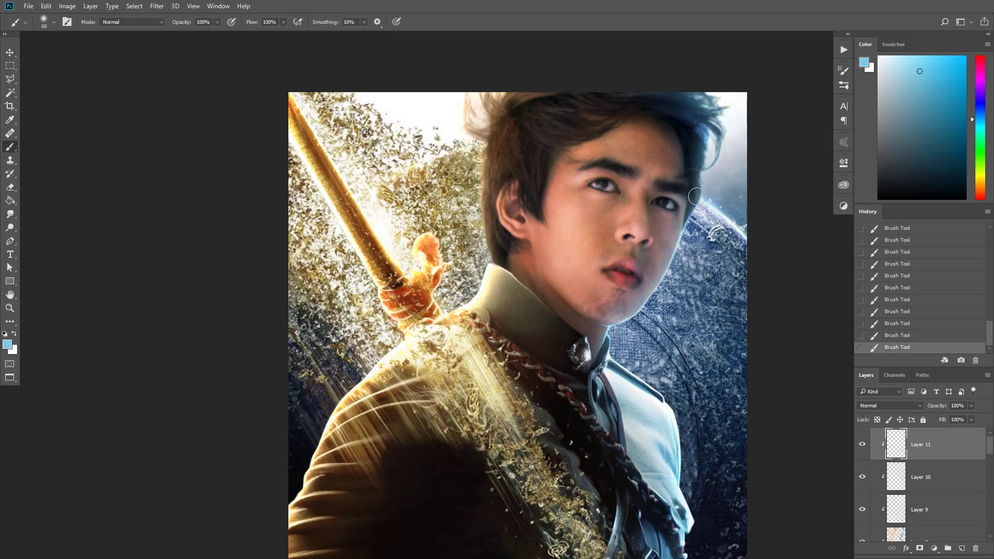
Step: Switch the painting colour to a bright orange
left_click_drag(833, 155, 755, 139)
left_click(980, 187)
left_click(935, 65)
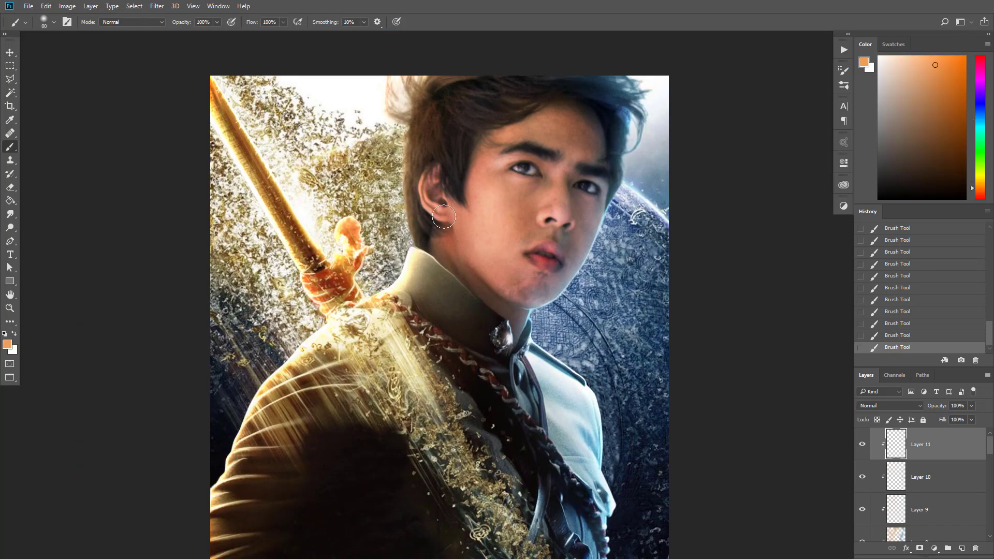
Step: Compare the figure before and after the last five brush strokes
key("ctrl+alt+z")
key("ctrl+alt+z")
key("ctrl+alt+z")
key("ctrl+alt+z")
key("ctrl+alt+z")
key("ctrl+shift+z")
key("ctrl+shift+z")
key("ctrl+shift+z")
key("ctrl+shift+z")
key("ctrl+shift+z")
Step: Enlarge the brush to 200 px and paint a soft orange glow over the jacket's warm-lit shoulder and sleeve
key("]")
key("]")
mouse_move(364, 321)
left_mouse_down()
mouse_move(356, 273)
mouse_move(339, 315)
mouse_move(373, 254)
left_mouse_up()
key("[")
key("[")
key("[")
key("[")
key("]")
key("]")
key("]")
key("]")
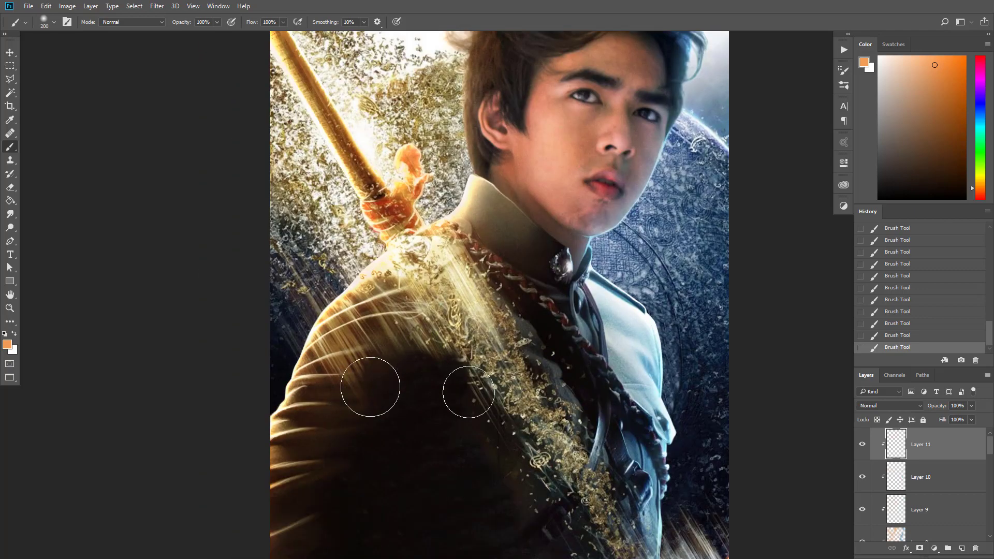
left_click_drag(370, 388, 392, 384)
mouse_move(371, 388)
left_mouse_down()
mouse_move(437, 271)
mouse_move(463, 246)
left_mouse_up()
Step: Extend the soft orange glow across the jacket's dark front and lower sleeve, varying the brush size
key("[")
key("[")
key("[")
left_click_drag(434, 331, 399, 373)
key("]")
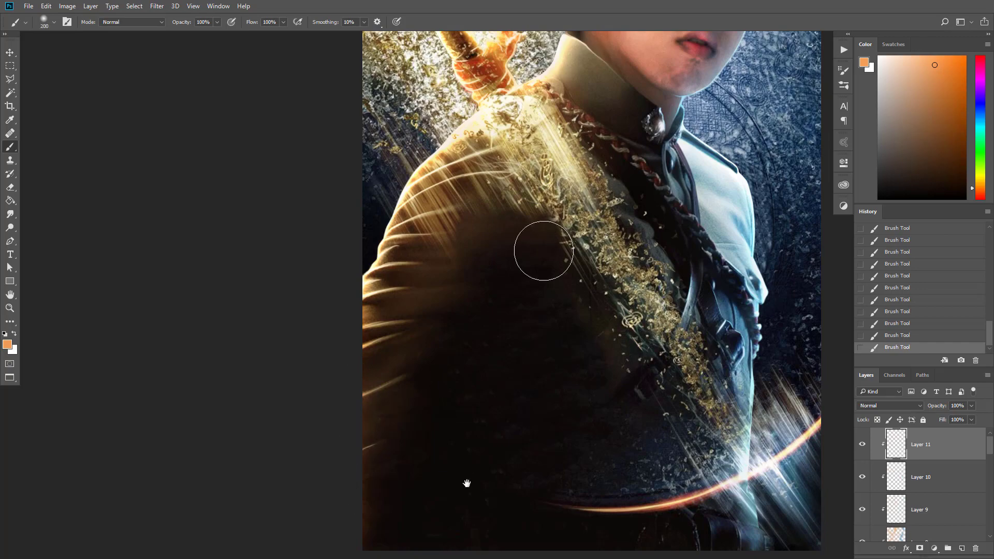
left_click_drag(620, 145, 551, 290)
scroll(551, 291, "down", 4)
key("]")
key("]")
scroll(480, 330, "up", 3)
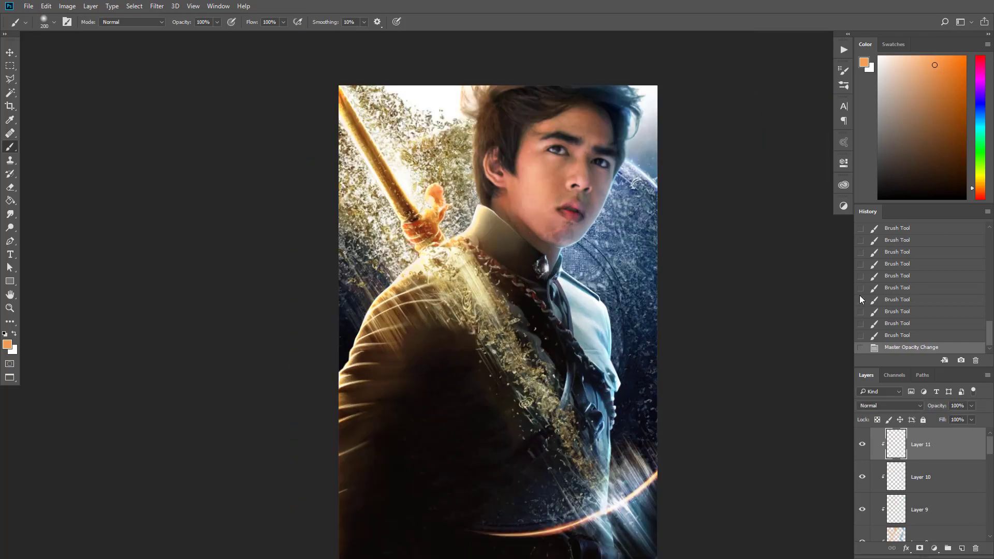
Step: Add another new layer above Layer 11 and make it a clipping mask
left_click(961, 548)
right_click(938, 444)
left_click(828, 269)
Step: Sample a peach tone, shrink the brush, and dab a warm glow around the collar and the sword's wrapped hilt
left_click(464, 202, "alt")
left_click(465, 207, "alt")
scroll(464, 212, "up", 8)
key("[")
key("[")
key("[")
key("[")
key("[")
key("[")
key("[")
key("[")
key("[")
key("[")
left_click_drag(484, 244, 503, 272)
left_click(365, 263)
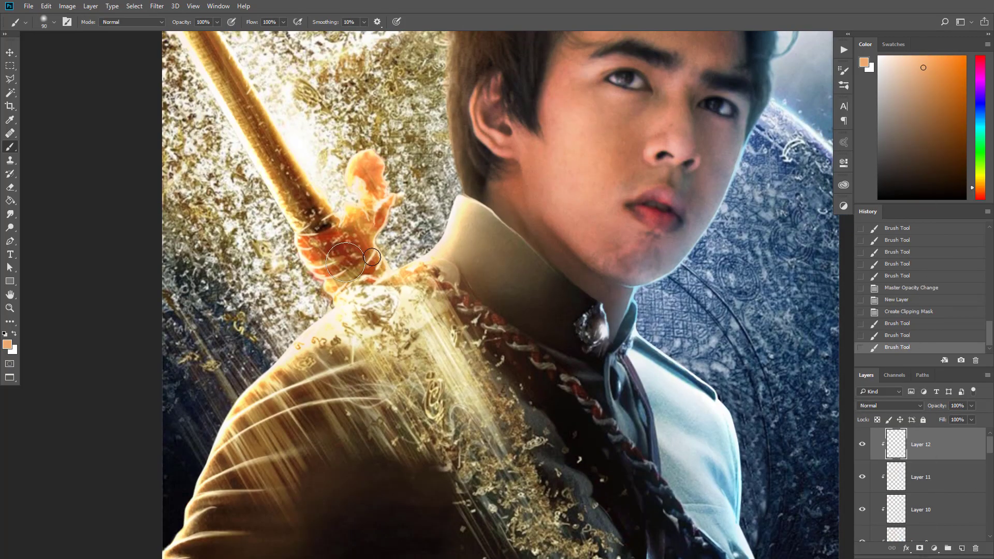
left_click(355, 260)
Step: Set Layer 12's blend mode to Soft Light and dab peach glow over the hilt and along the golden sword with a 60 px brush
left_click(888, 405)
left_click(870, 312)
left_click(384, 263)
left_click(355, 211)
left_click(355, 211)
left_click(300, 144)
left_click(205, 76)
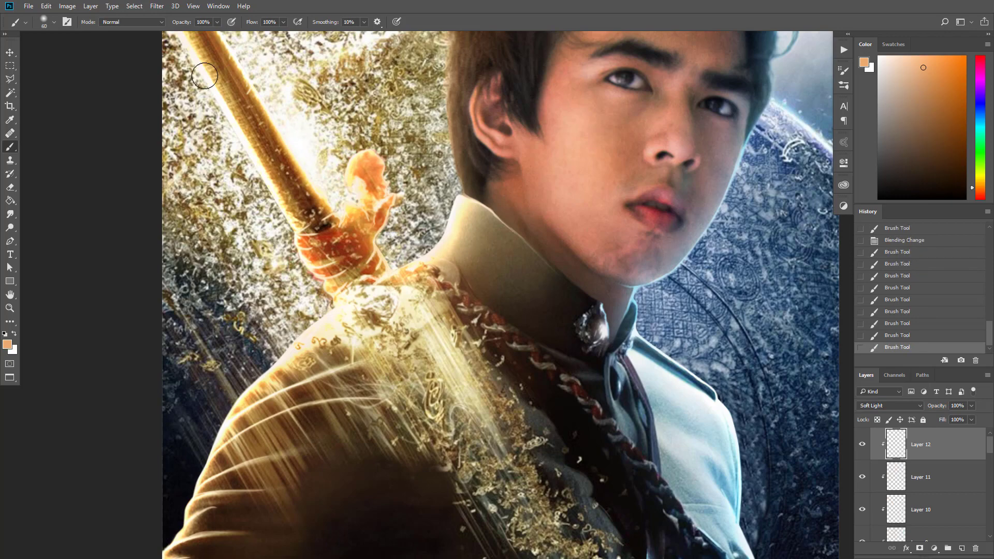
Step: Dab more peach glow along the golden sword's edge and just below its wrapped hilt on Layer 12
left_click(205, 76)
left_click(272, 274)
key("]")
key("]")
mouse_move(243, 149)
left_mouse_down()
mouse_move(272, 274)
mouse_move(189, 170)
left_mouse_up()
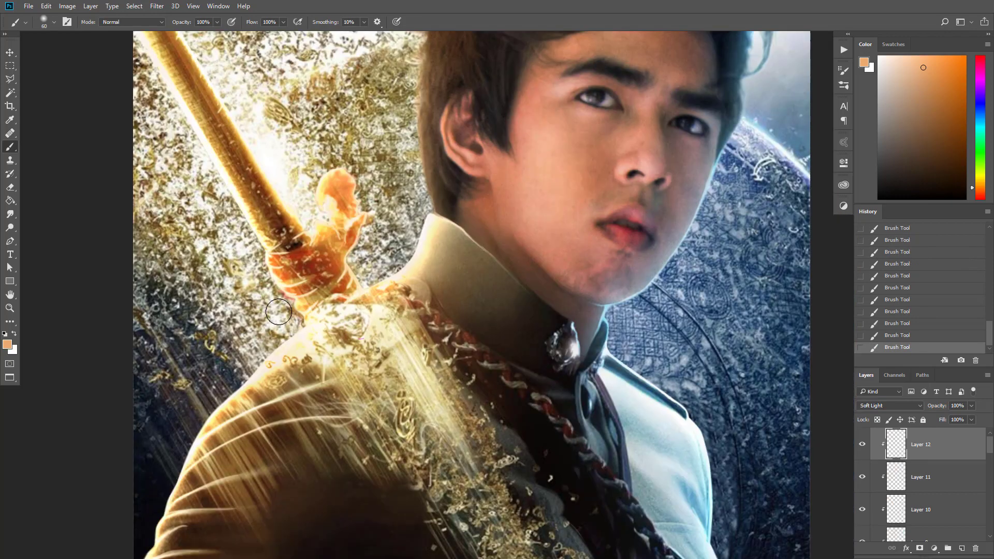
Step: Brush the peach glow over the jacket's warm-side shoulder and down the sleeve, varying the brush size
left_click_drag(241, 431, 298, 333)
key("[")
key("[")
left_click_drag(321, 279, 434, 141)
left_click_drag(314, 330, 364, 315)
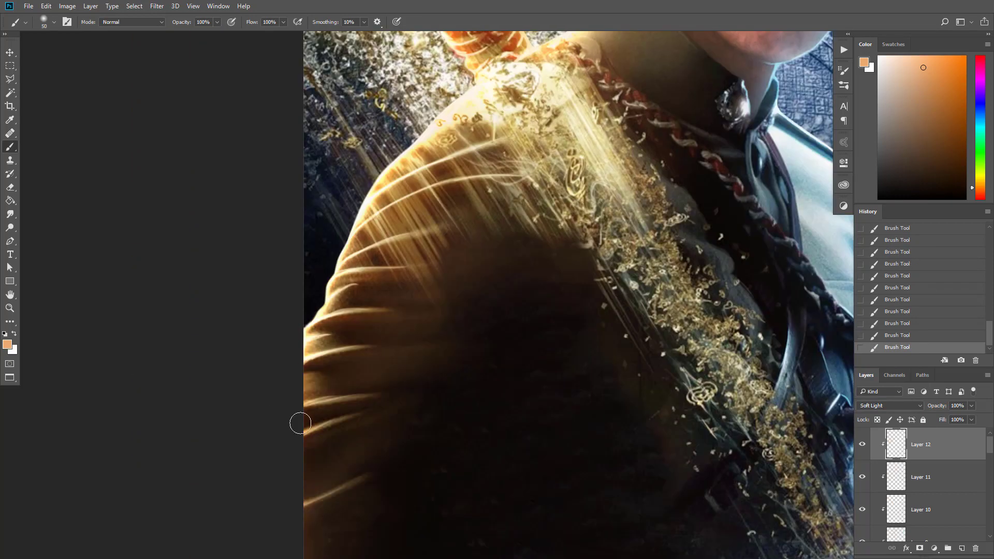
left_click_drag(325, 349, 345, 335)
left_click_drag(387, 309, 248, 438)
key("ctrl+minus")
key("ctrl+minus")
key("ctrl+minus")
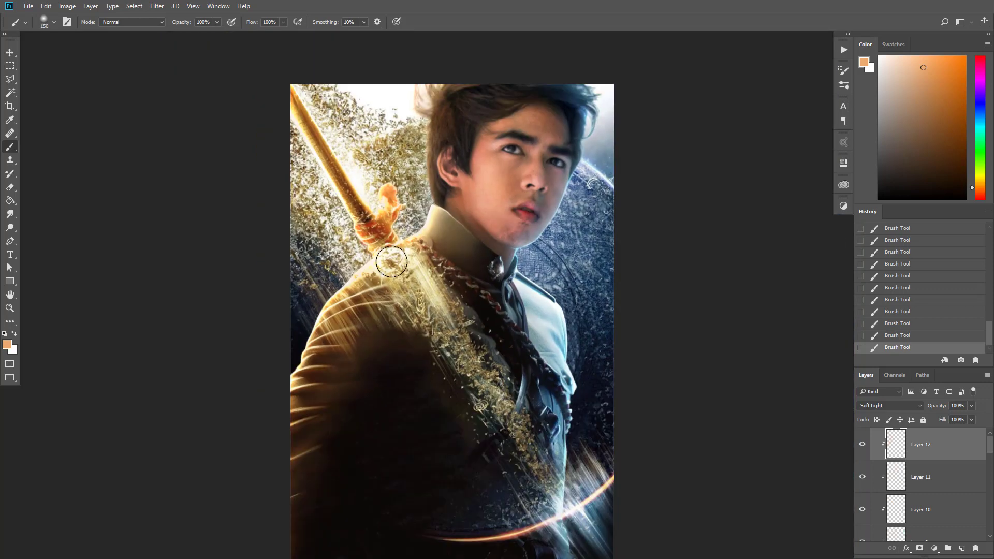
left_click_drag(463, 241, 419, 239)
Step: Add peach glow around the warm-side eye with a small brush, and over the cheek and hair with an 80 px brush
scroll(530, 137, "up", 5)
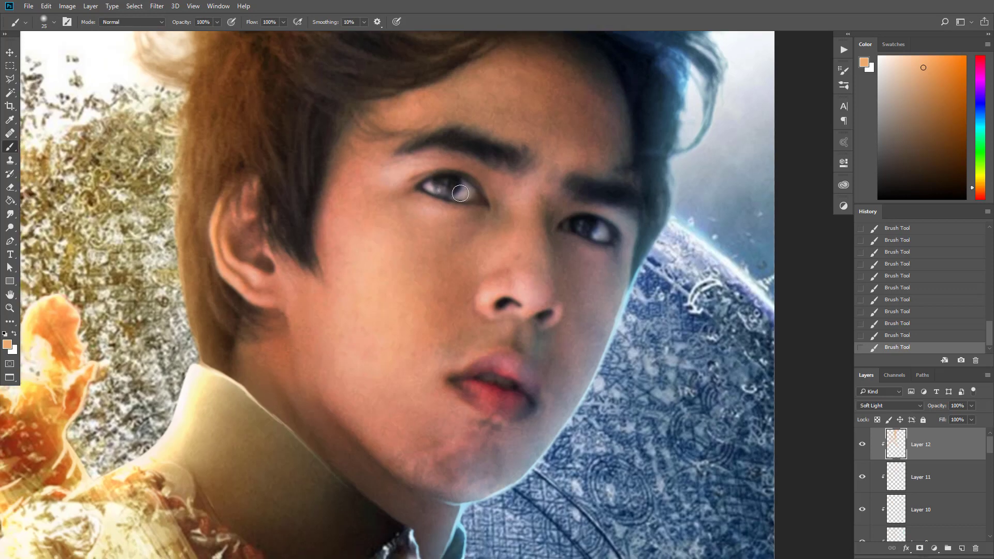
key("bracketleft")
mouse_move(430, 224)
left_mouse_down()
mouse_move(430, 249)
mouse_move(482, 200)
left_mouse_up()
key("bracketright")
key("bracketright")
key("bracketright")
key("bracketright")
left_click_drag(341, 289, 378, 430)
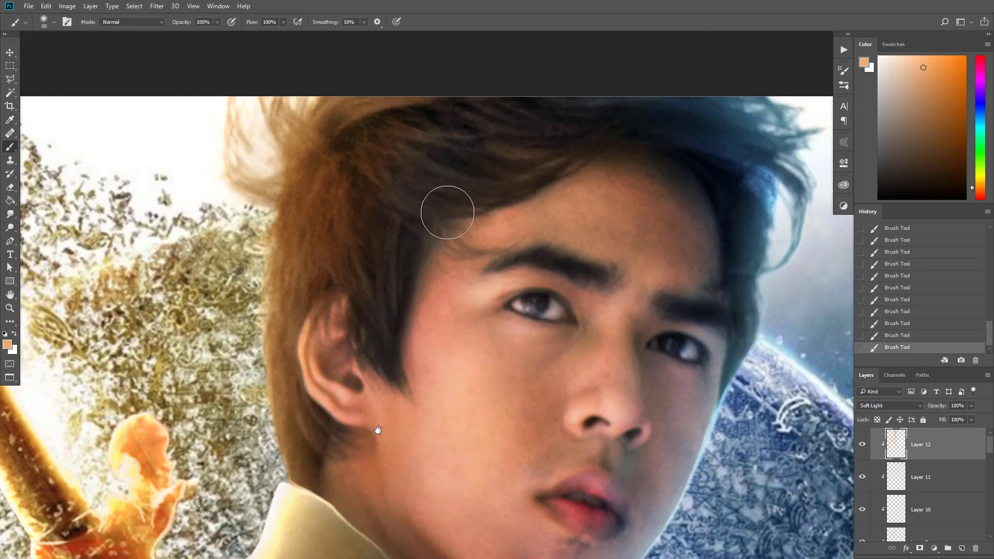
mouse_move(315, 474)
left_mouse_down()
mouse_move(298, 326)
mouse_move(285, 331)
mouse_move(391, 249)
mouse_move(491, 216)
left_mouse_up()
Step: Choose a cyan tone and paint a cool tint around the brow and eye on the face's shadow side with a 30 px brush
scroll(327, 312, "down", 5)
left_click(979, 125)
left_click(934, 77)
scroll(491, 215, "up", 7)
key("bracketleft")
key("bracketleft")
key("bracketleft")
key("bracketleft")
key("bracketleft")
key("bracketleft")
key("bracketleft")
left_click_drag(572, 218, 598, 302)
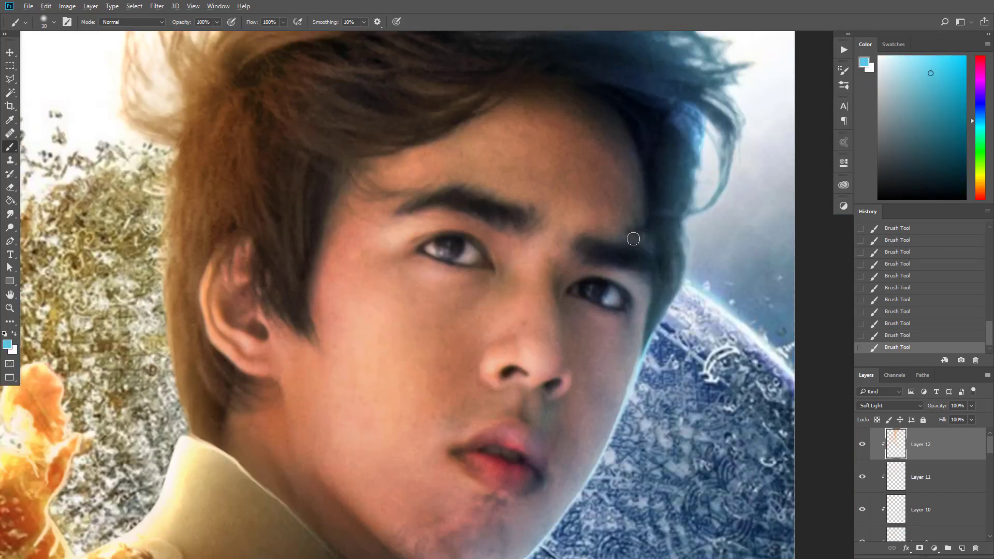
Step: Switch to a purer blue and tint the cool side of the mouth, cheek and forehead, alternating with the eraser to soften the excess
scroll(633, 238, "down", 3)
key("bracketright")
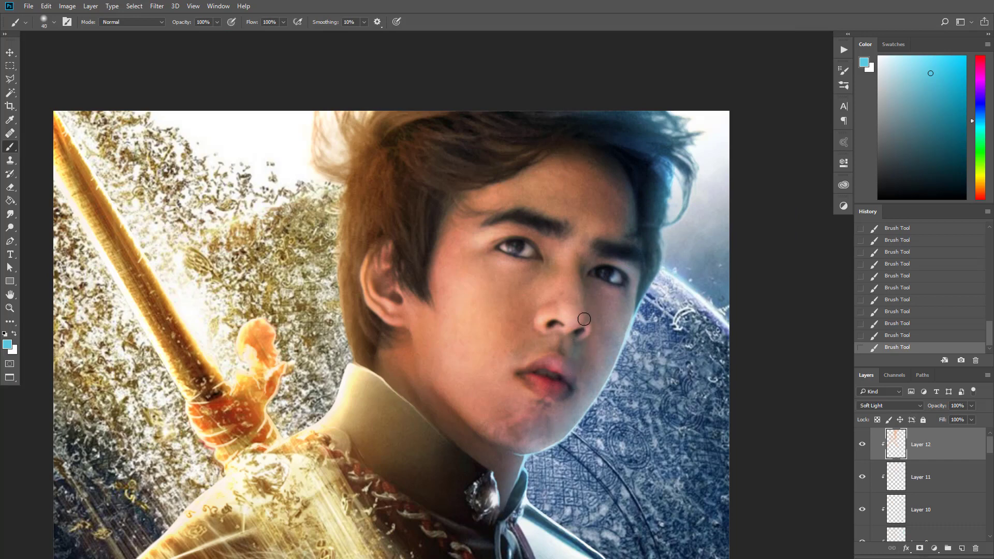
left_click(979, 107)
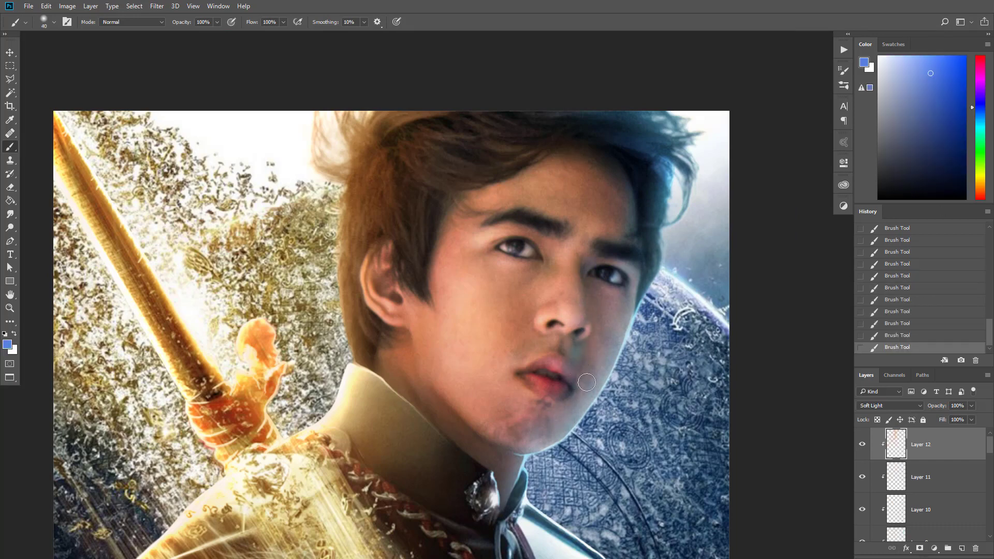
key("e")
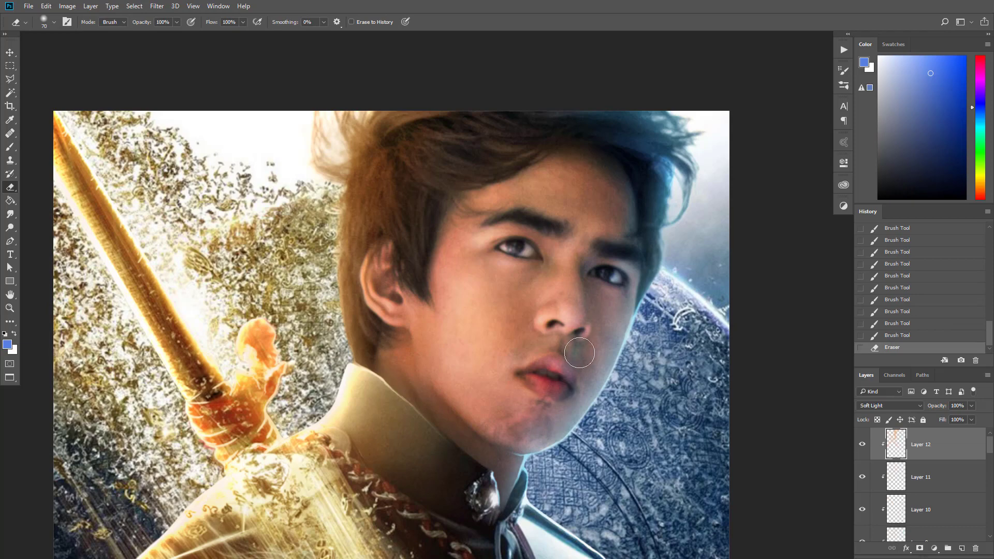
left_click(10, 147)
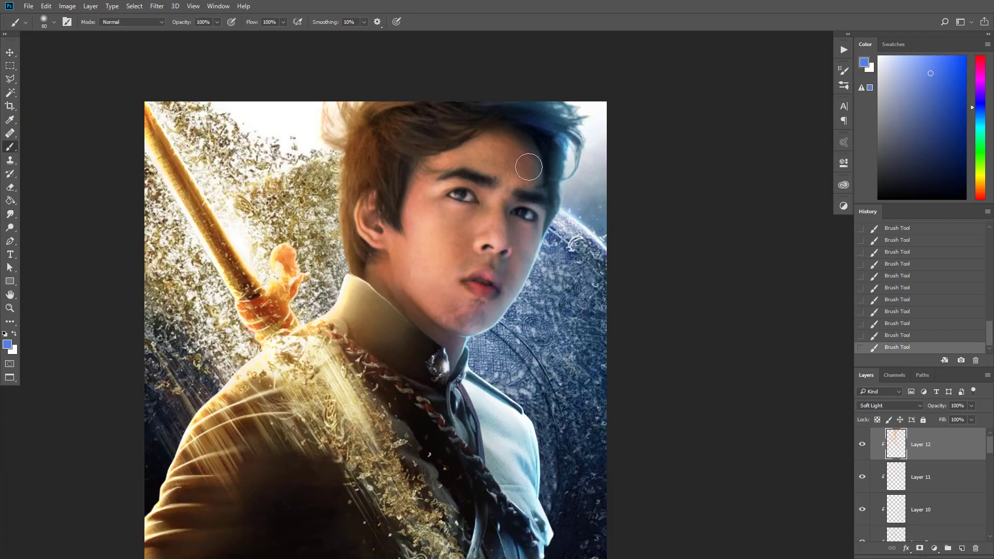
key("e")
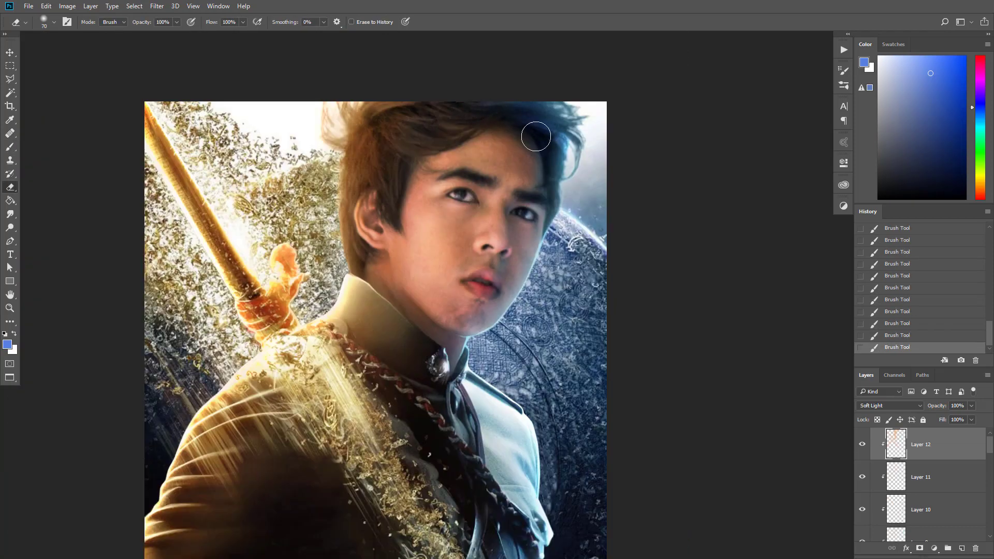
key("b")
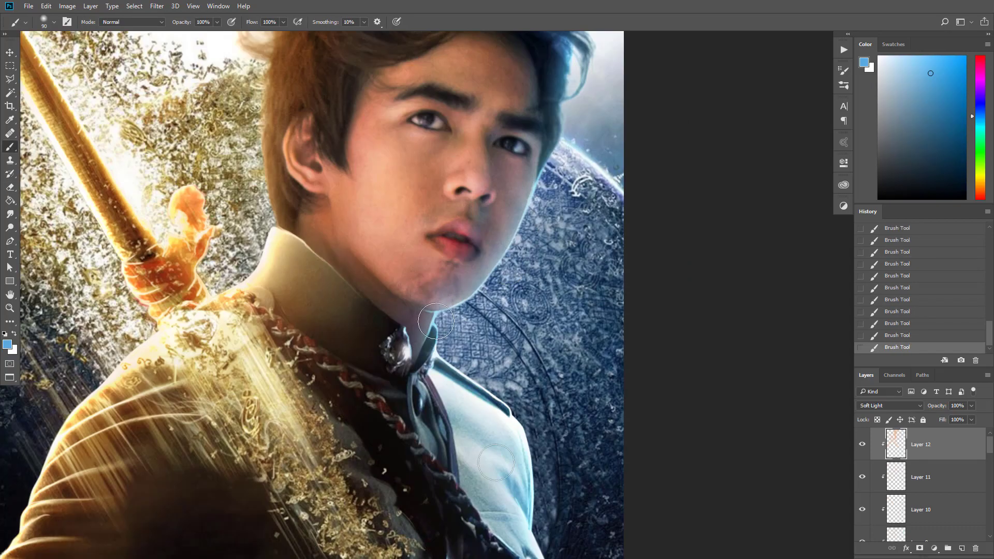
Step: Brush a light blue glow over the jacket's cool-side shoulder, front and braided cord with a 90 px brush
scroll(444, 378, "down", 4)
left_click_drag(395, 370, 457, 237)
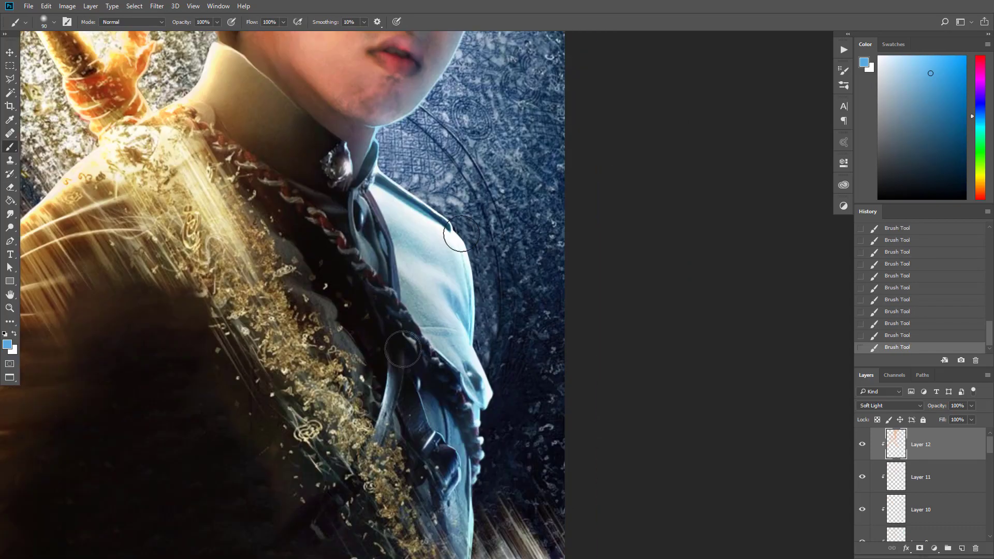
left_click_drag(433, 356, 516, 376)
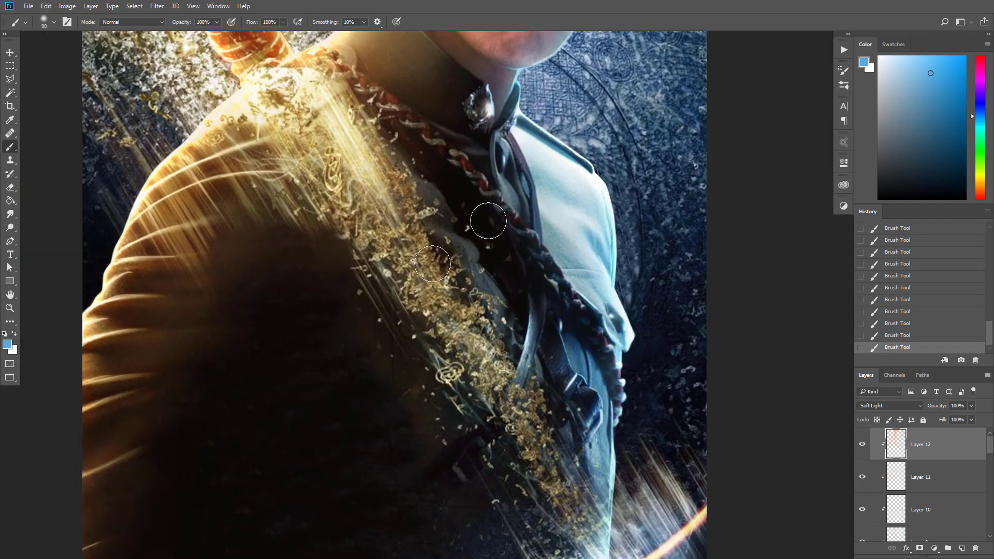
left_click_drag(488, 219, 515, 319)
left_click_drag(570, 196, 574, 385)
key("ctrl+minus")
key("ctrl+minus")
key("ctrl+minus")
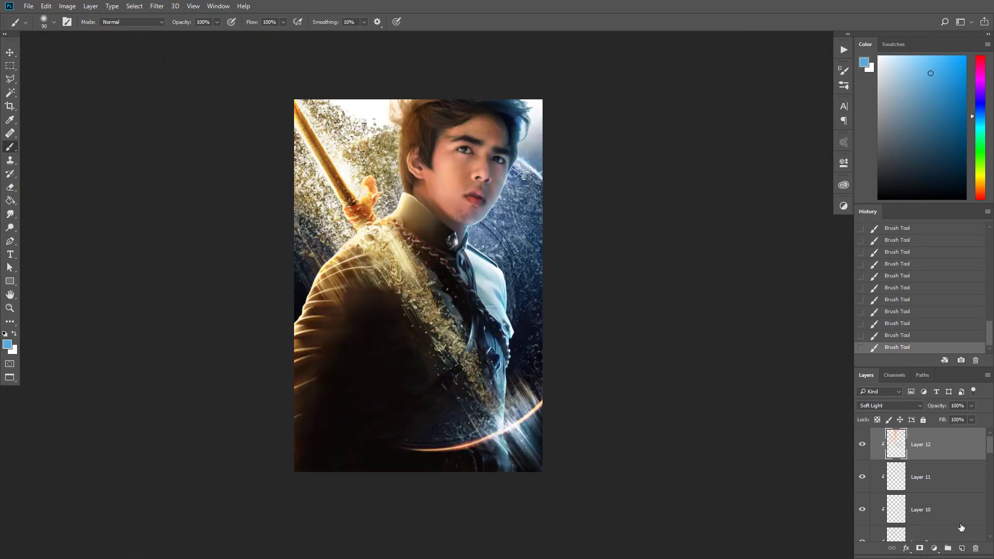
Step: Try the Screen blend mode on Layer 12 and return it to Soft Light
key("ctrl+plus")
left_click(897, 406)
left_click(880, 267)
left_click(897, 406)
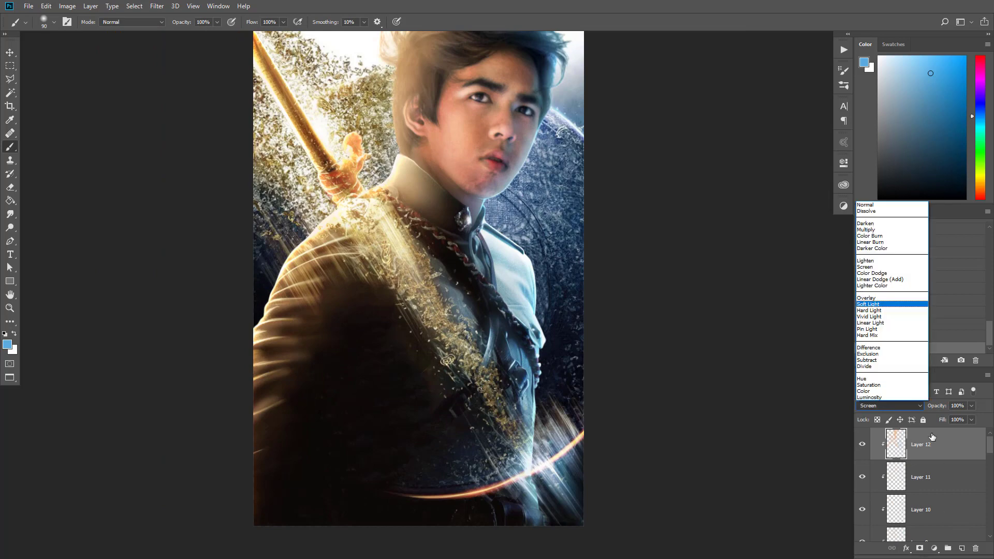
left_click(879, 304)
Step: Add a new layer above Layer 12, clip it to the layers below, and choose a paler blue
left_click(961, 548)
right_click(938, 444)
left_click(883, 255)
left_click(920, 66)
Step: Paint a thin pale-blue rim light from the cool-side temple down the cheek and jaw with a 15 px brush
left_click_drag(501, 195, 493, 277)
key("[")
key("[")
key("[")
key("[")
key("[")
key("[")
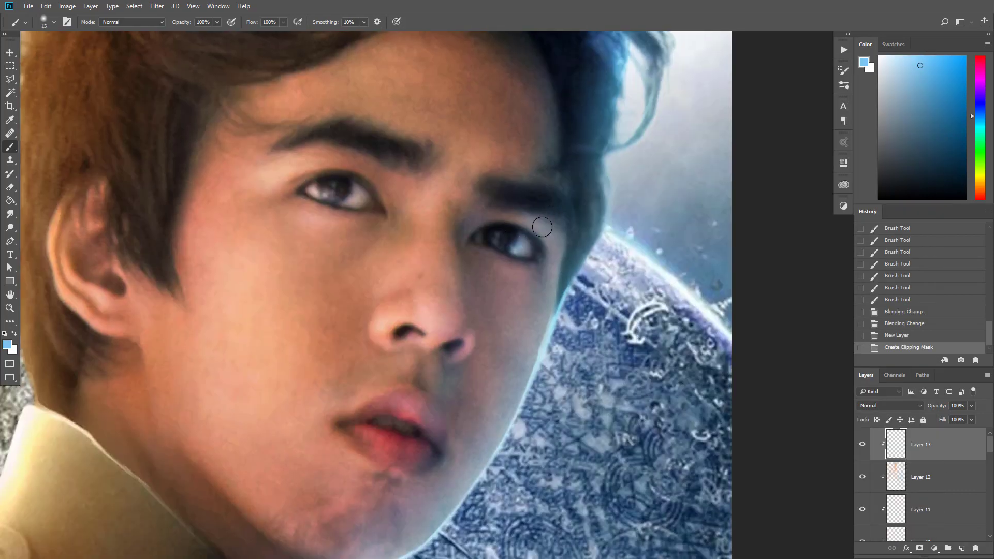
left_click_drag(558, 249, 561, 289)
left_click_drag(562, 290, 551, 324)
left_click_drag(551, 324, 541, 355)
left_click_drag(541, 355, 523, 397)
left_click_drag(523, 397, 470, 482)
left_click_drag(547, 262, 590, 173)
Step: Widen the pale-blue rim glow along the jaw, cheek and cool-side hair with a 40 px brush
key("]")
key("]")
left_click_drag(502, 422, 467, 451)
left_click_drag(533, 372, 502, 423)
left_click_drag(544, 350, 523, 389)
left_click_drag(585, 268, 559, 334)
left_click_drag(630, 136, 601, 325)
scroll(644, 281, "down", 8)
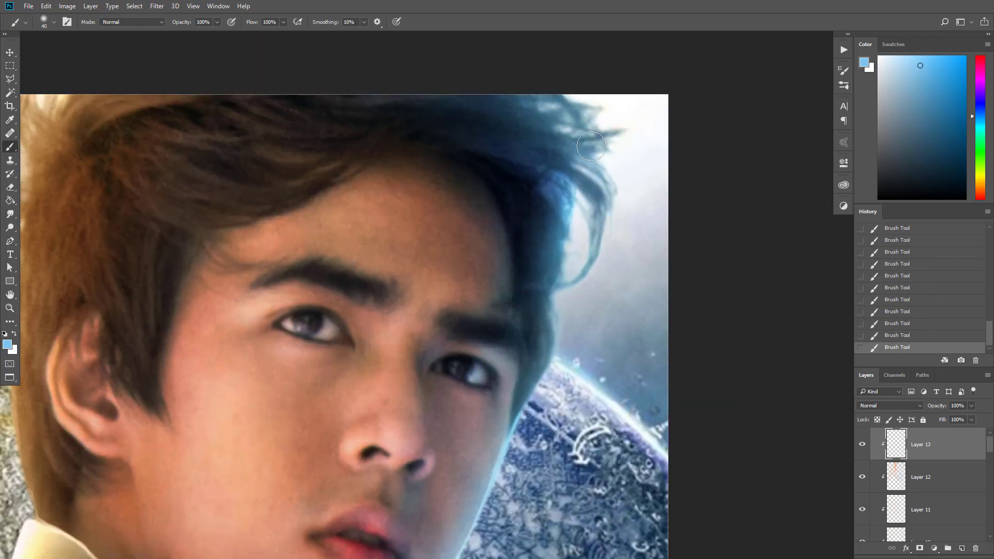
scroll(487, 240, "up", 1)
key("]")
key("]")
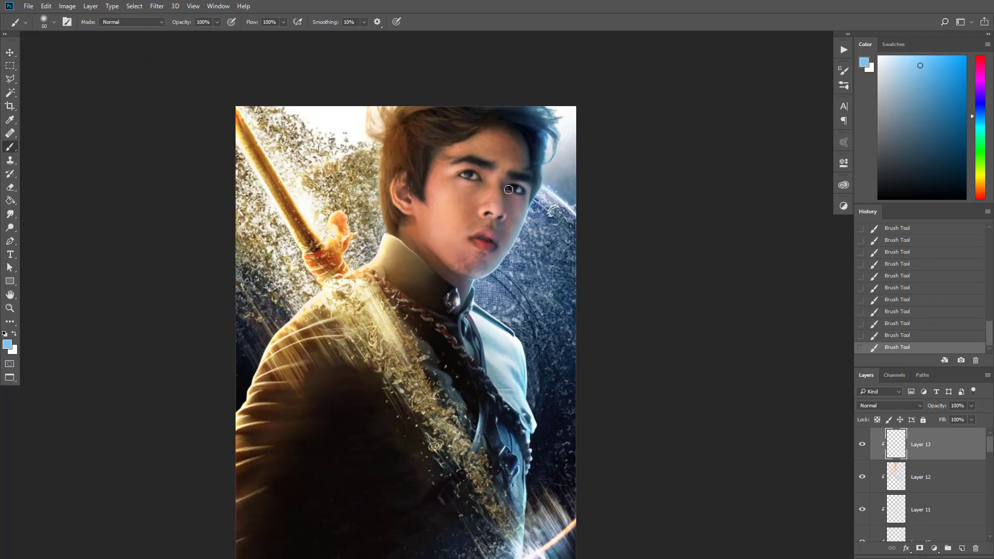
Step: Sample a light orange and brush a warm glow along the jaw and warm-side hair with a 60 px brush
mouse_move(456, 406)
left_mouse_down()
mouse_move(416, 330)
mouse_move(460, 399)
left_mouse_up()
left_click(414, 136, "alt")
scroll(414, 136, "up", 8)
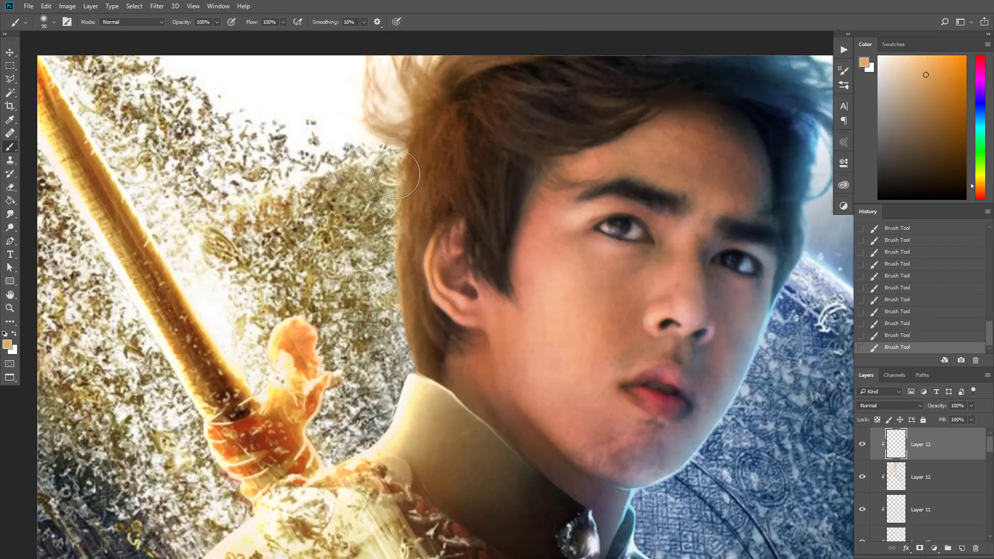
key("[")
key("[")
key("[")
left_click_drag(499, 373, 465, 407)
left_click_drag(480, 248, 463, 208)
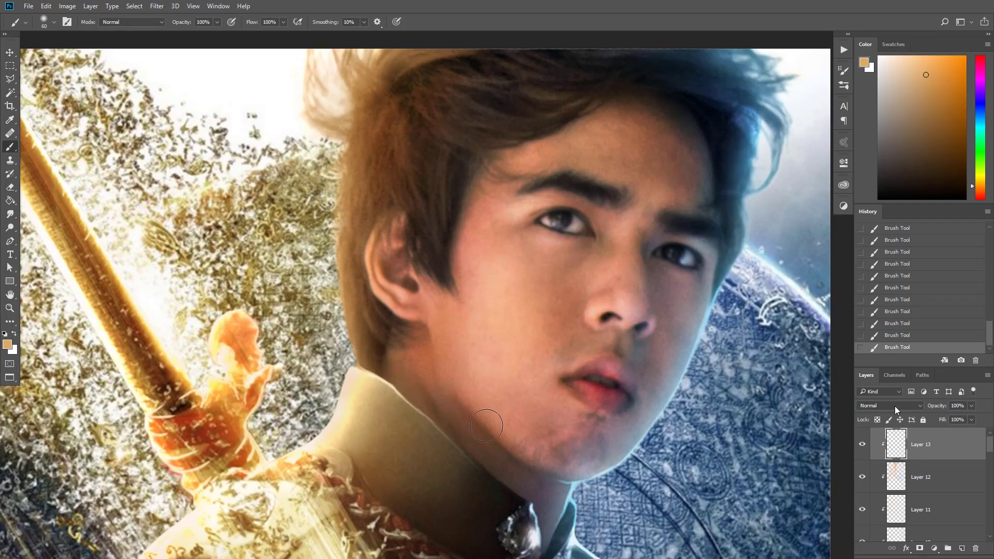
Step: Set Layer 13's blend mode to Screen and dab orange glow on the neck, temple and forehead's hairline
left_click(894, 406)
left_click(894, 269)
left_click_drag(391, 408, 389, 362)
left_click(448, 185)
left_click(521, 180)
Step: Add small orange highlights around the warm-side brow and eye and along the ear and hair edge, starting with a 40 px brush
key("[")
key("[")
key("[")
left_click(558, 156)
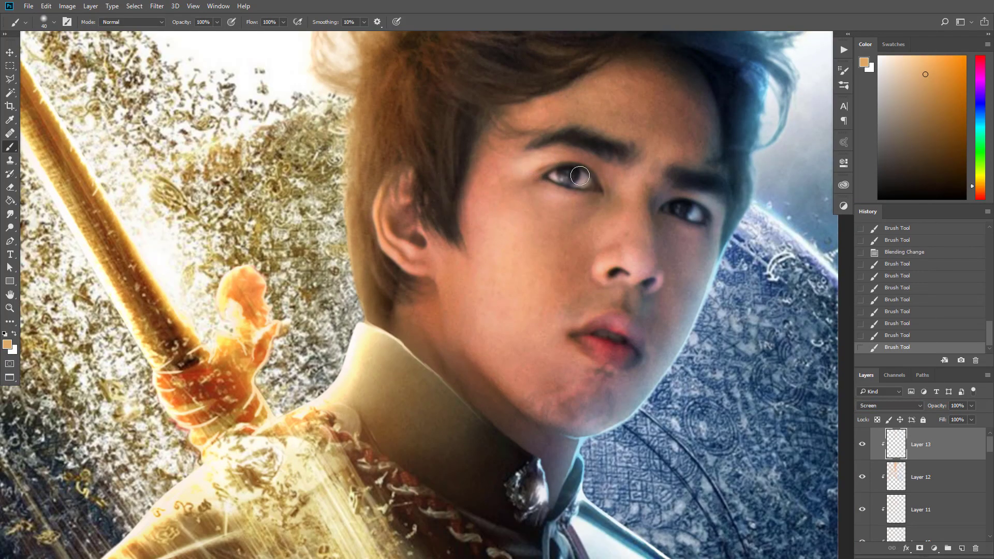
left_click(536, 153)
left_click_drag(563, 182, 575, 183)
key("[")
key("[")
key("[")
mouse_move(396, 327)
left_mouse_down()
mouse_move(491, 298)
mouse_move(387, 311)
mouse_move(379, 235)
left_mouse_up()
Step: Enlarge the brush to 300 px and brush a broad orange glow over the warm side of the figure
key("]")
key("]")
key("]")
key("]")
key("]")
key("]")
key("]")
key("]")
key("]")
key("]")
key("]")
key("]")
key("]")
key("]")
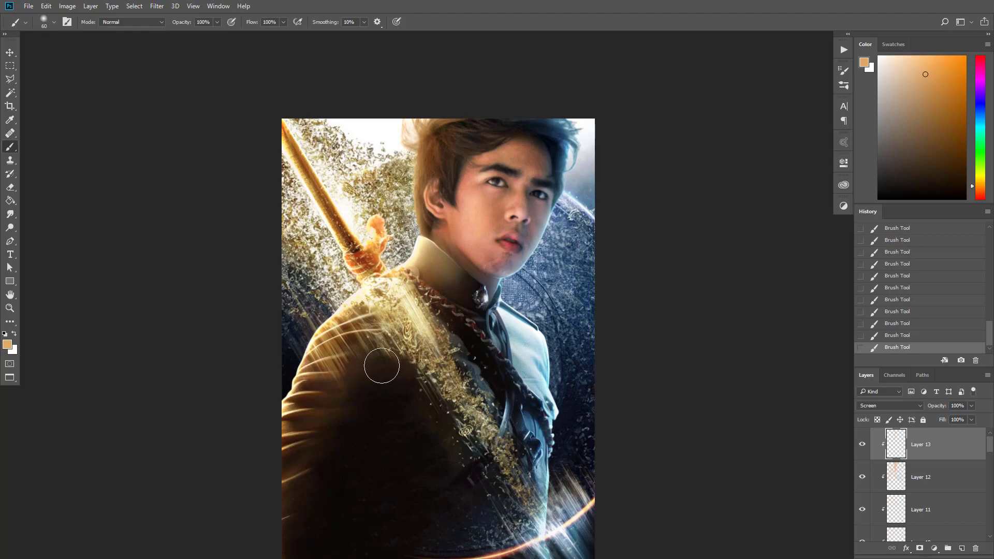
scroll(357, 365, "down", 1)
left_click_drag(389, 274, 367, 254)
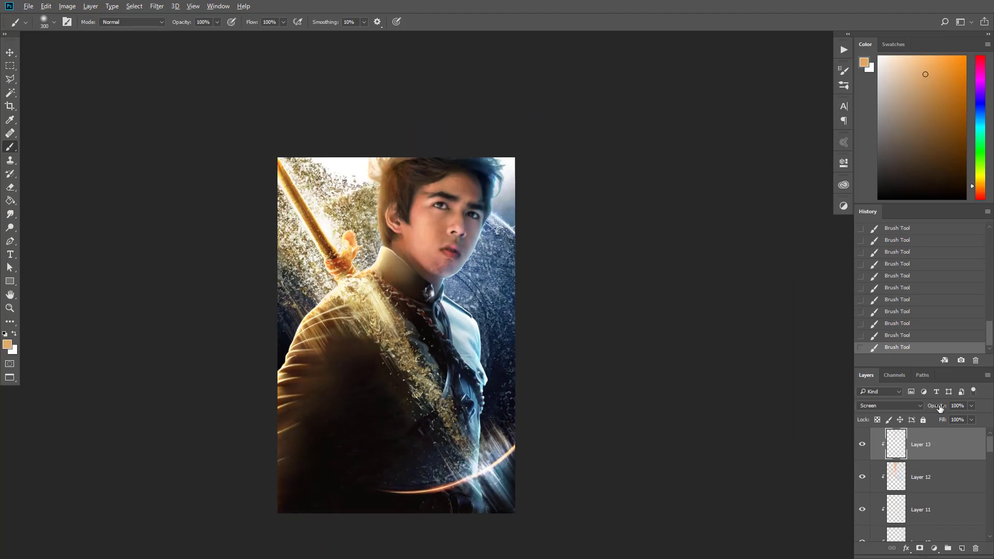
Step: Toggle Layer 13 to compare its effect and lower its opacity
scroll(300, 283, "down", 1)
left_click(862, 444)
left_click(862, 443)
left_click_drag(935, 407, 920, 408)
left_click_drag(397, 328, 416, 329)
Step: Add a new layer above Layer 13 and fill it with neutral gray
left_click(961, 548)
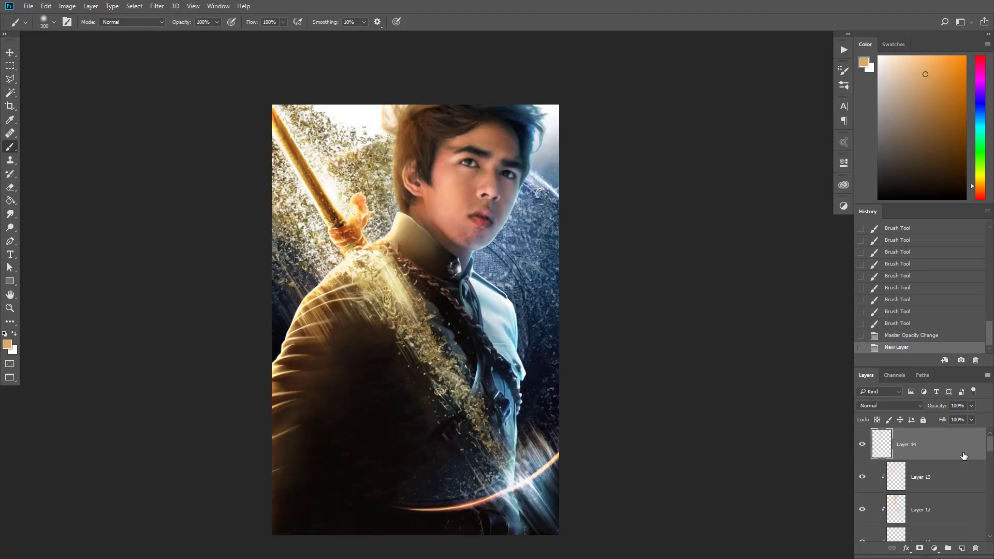
left_click_drag(475, 193, 561, 299)
scroll(570, 293, "up", 3)
scroll(455, 259, "down", 4)
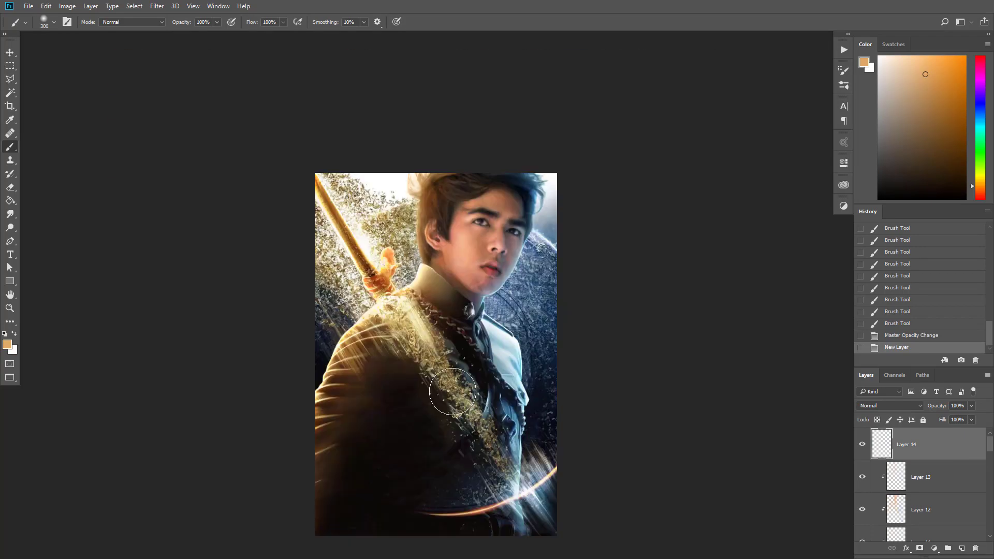
left_click_drag(464, 341, 453, 392)
key("shift+F5")
left_click(647, 154)
Step: Make Layer 14 a clipping mask and set its blend mode to Soft Light
right_click(935, 444)
left_click(870, 233)
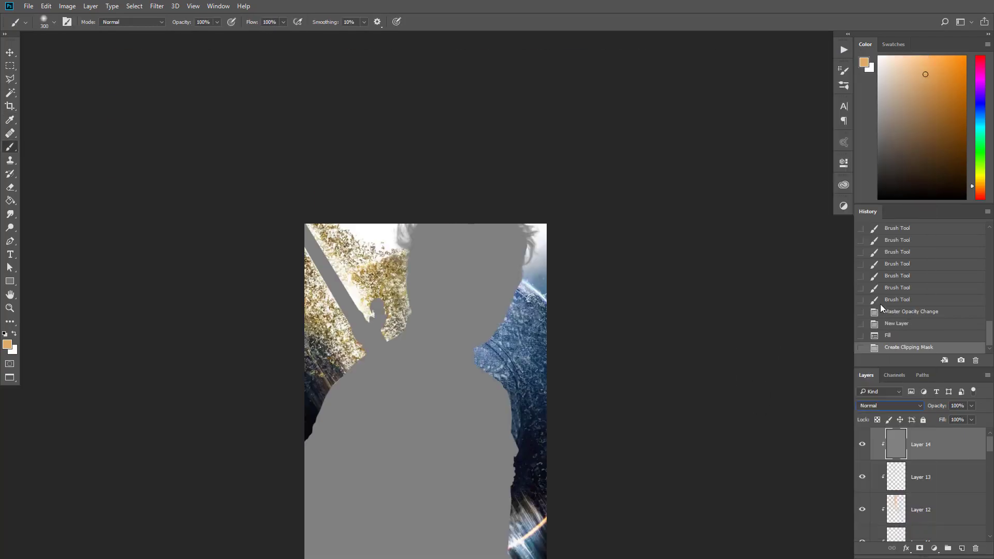
left_click(890, 405)
left_click(875, 303)
Step: Darken both eyebrows and the area around the eyes with the Burn tool at 20% exposure
left_click(11, 216)
left_click(10, 228)
left_click(39, 237)
scroll(479, 266, "up", 3)
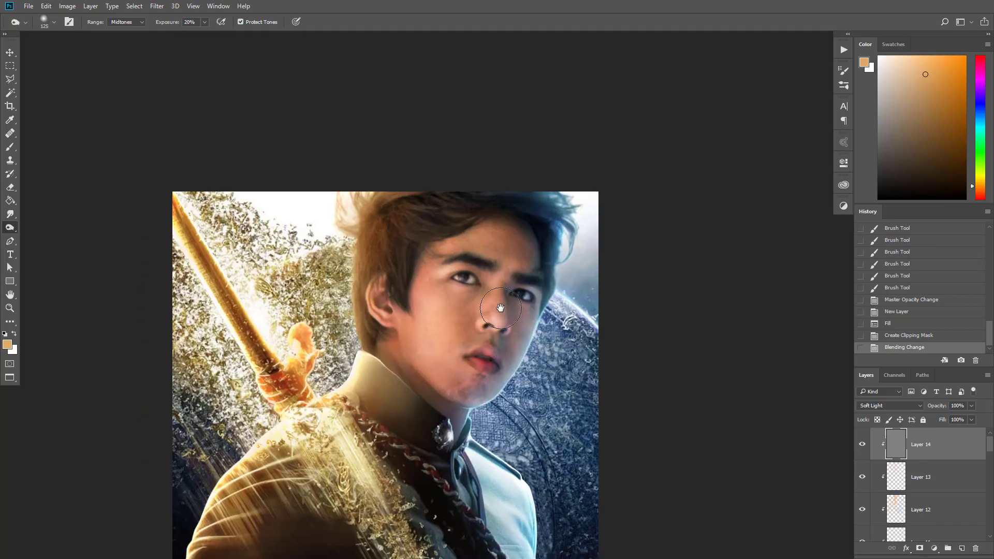
left_click_drag(535, 283, 515, 275)
left_click(487, 265)
left_click(470, 261)
Step: Burn the hair above the forehead, on the warm side and at the sideburn, varying the brush size
key("bracketright")
key("bracketright")
key("bracketright")
key("bracketright")
key("bracketright")
left_click(488, 205)
key("bracketleft")
key("bracketleft")
key("bracketleft")
key("bracketleft")
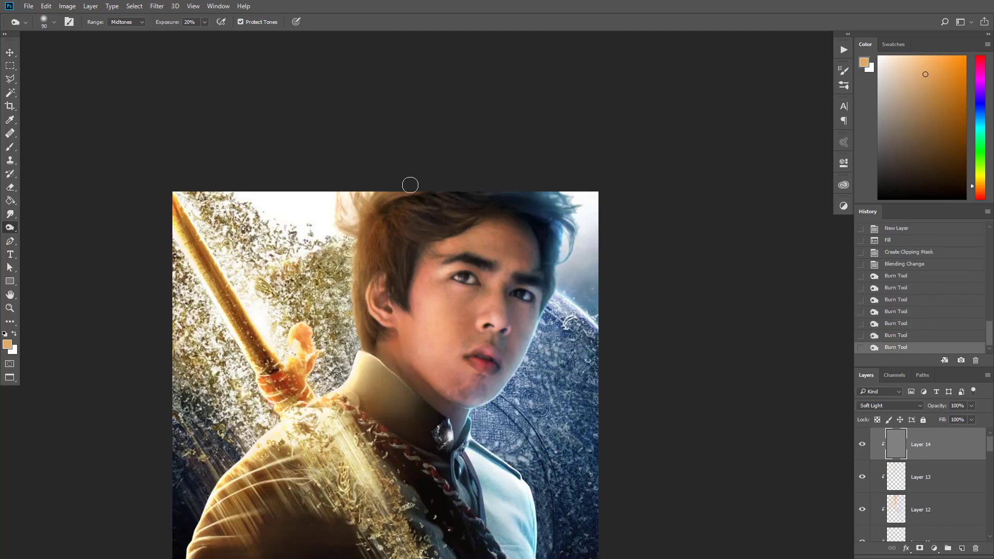
left_click(391, 210)
left_click(401, 305)
left_click_drag(388, 314, 367, 254)
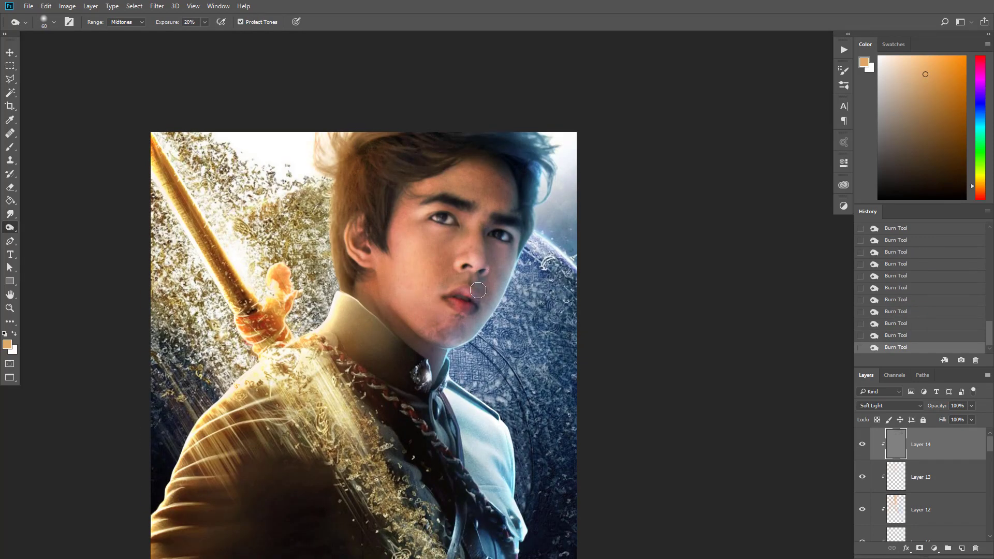
Step: Burn broader shadow areas on the head with a larger brush, between 100 and 175 px, at 20% exposure
key("bracketright")
key("bracketright")
key("bracketright")
mouse_move(456, 438)
left_mouse_down()
mouse_move(441, 342)
mouse_move(389, 318)
mouse_move(409, 342)
left_mouse_up()
scroll(409, 343, "down", 3)
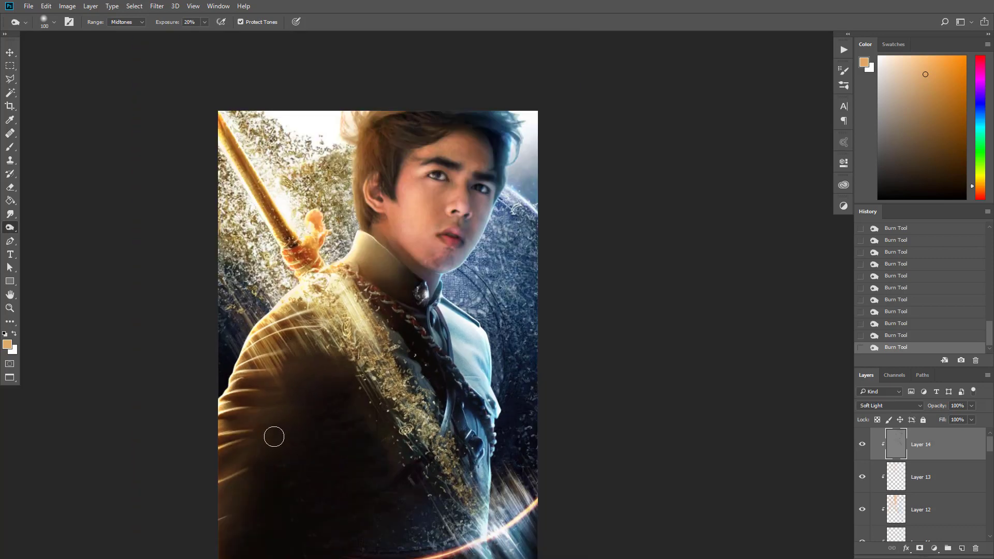
key("bracketright")
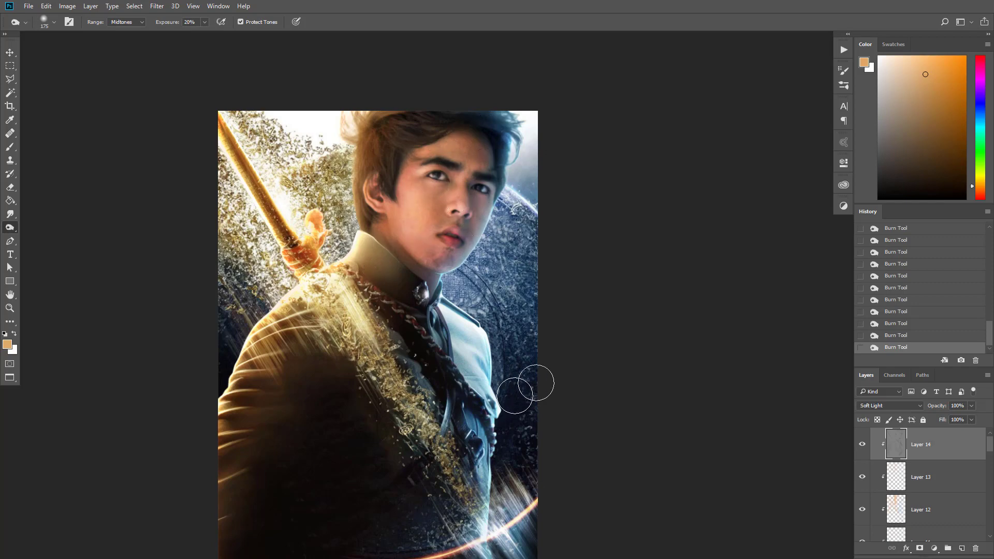
key("bracketleft")
key("bracketleft")
key("bracketleft")
left_click_drag(413, 345, 399, 311)
Step: Dodge the highlights on the nose and along the blue-lit cheek at 20% exposure, enlarging the brush from 25 px
right_click(9, 227)
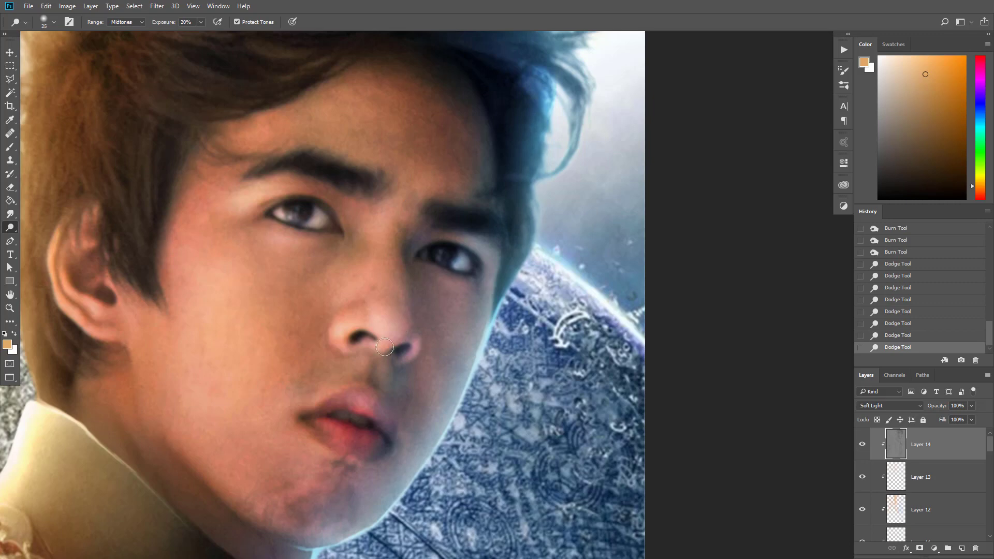
left_click_drag(451, 286, 504, 222)
key("bracketright")
key("bracketright")
key("bracketright")
key("bracketright")
key("bracketright")
key("bracketright")
key("bracketright")
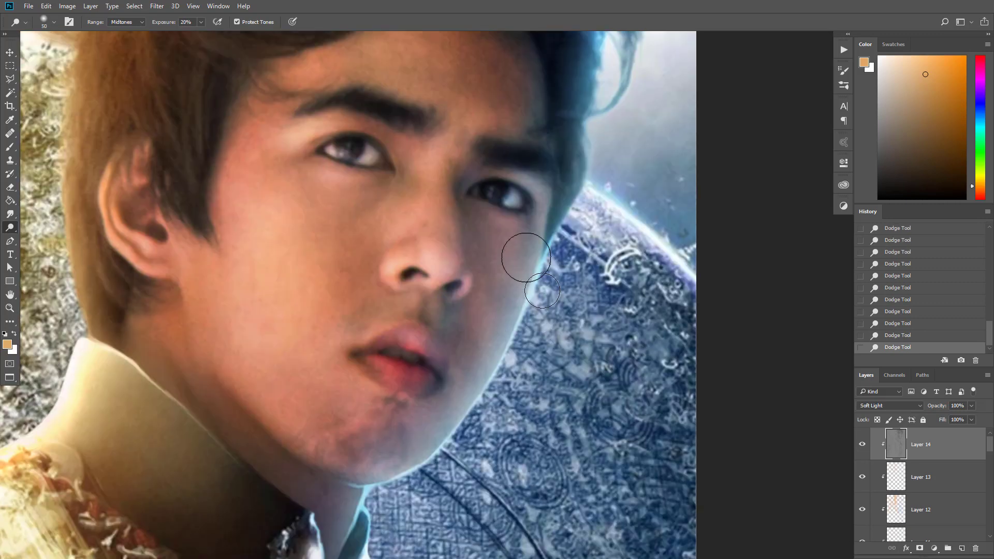
left_click_drag(524, 257, 457, 407)
left_click_drag(487, 259, 463, 384)
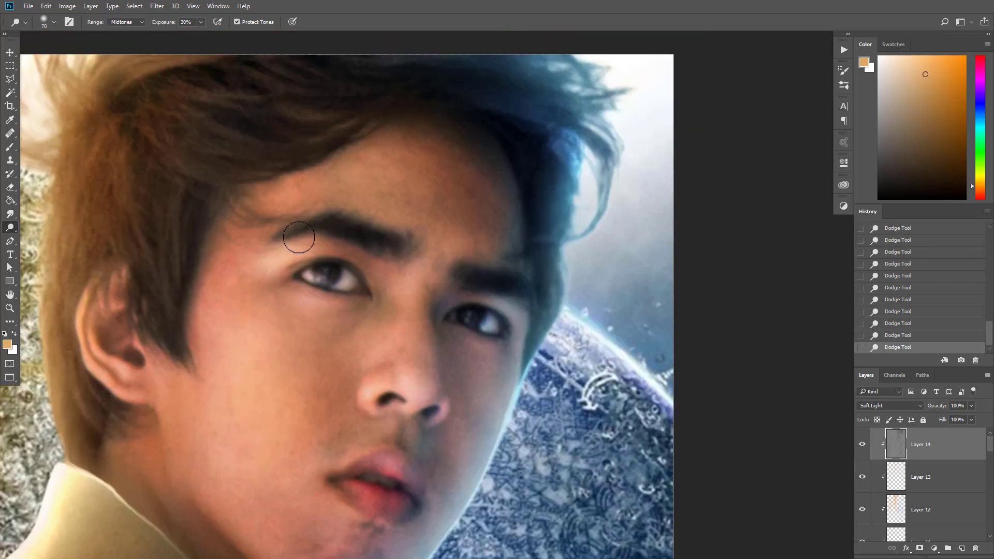
Step: Dodge the highlights around the warm-side brow, the cheek beside the nose and the lips, with brush sizes between 40 and 70 px
left_click_drag(290, 256, 356, 202)
key("bracketleft")
key("bracketleft")
key("bracketleft")
key("bracketleft")
key("bracketleft")
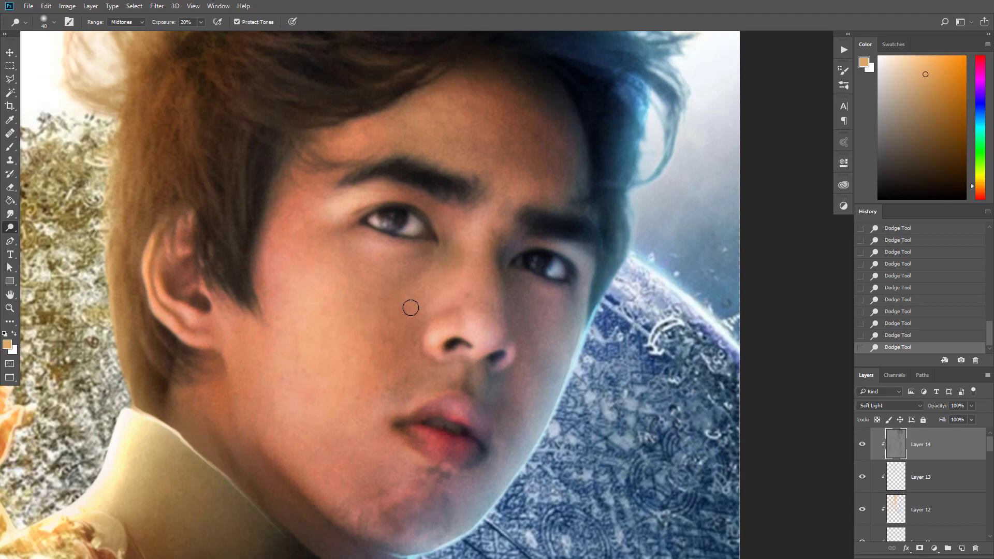
key("bracketright")
key("bracketright")
key("bracketright")
key("bracketright")
key("bracketright")
scroll(415, 303, "down", 5)
scroll(426, 261, "up", 1)
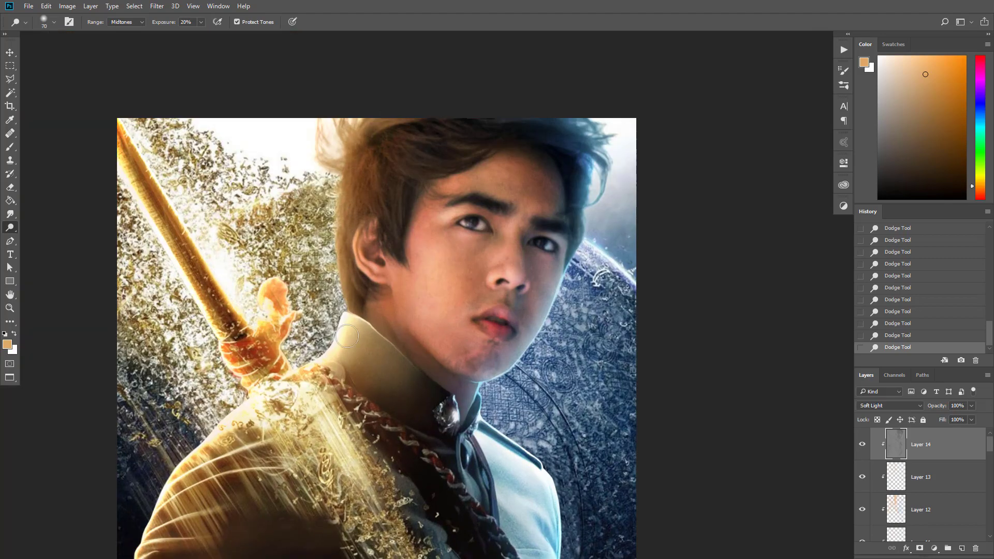
scroll(454, 259, "down", 3)
scroll(301, 343, "up", 1)
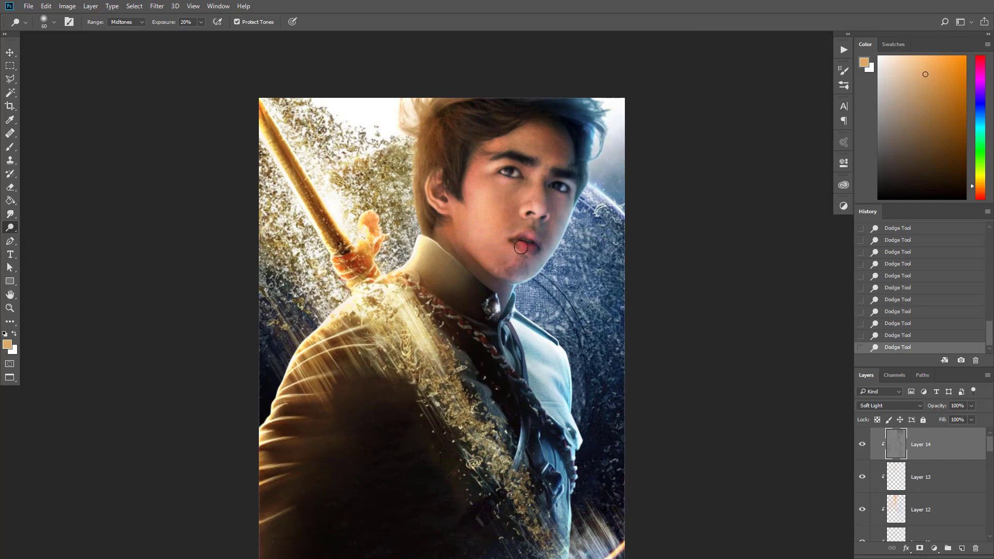
left_click_drag(501, 321, 535, 306)
scroll(504, 322, "down", 4)
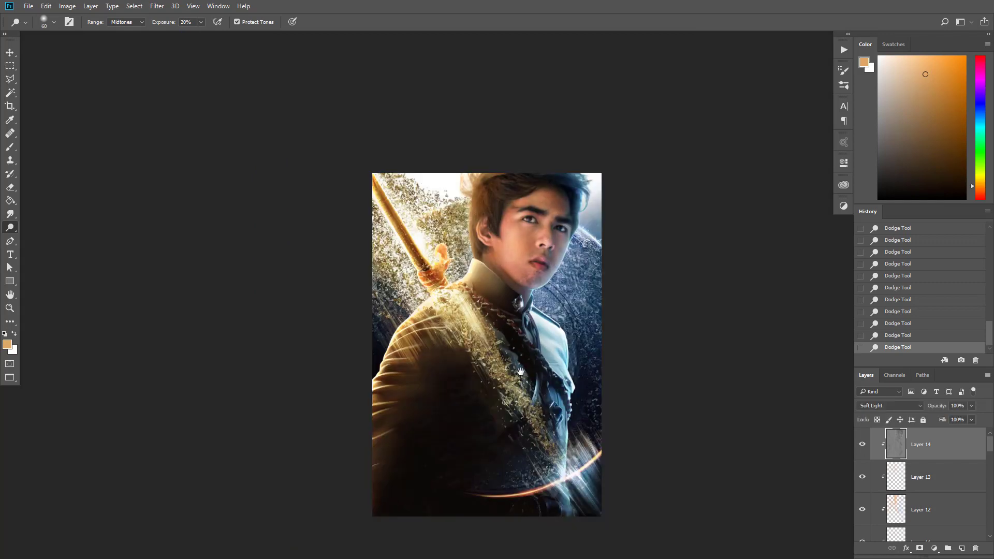
Step: Add a new layer above Layer 14 and choose the Hard Round 19 1 brush preset for painting
scroll(520, 371, "up", 2)
mouse_move(521, 372)
left_mouse_down()
mouse_move(469, 363)
mouse_move(464, 376)
left_mouse_up()
key("ctrl+shift+alt+n")
key("b")
scroll(336, 206, "up", 3)
right_click(296, 176)
scroll(462, 336, "down", 10)
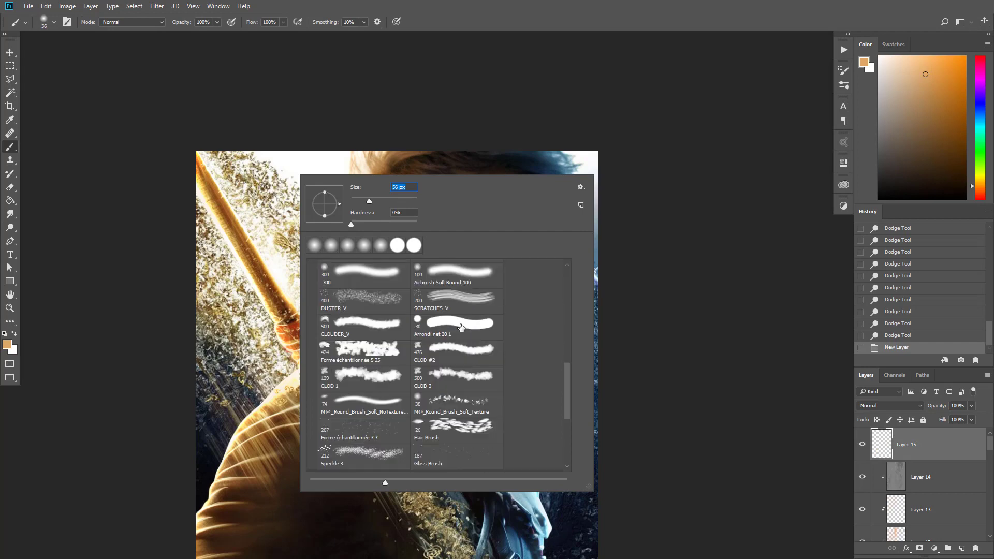
scroll(462, 336, "up", 2)
double_click(457, 308)
scroll(445, 287, "up", 3)
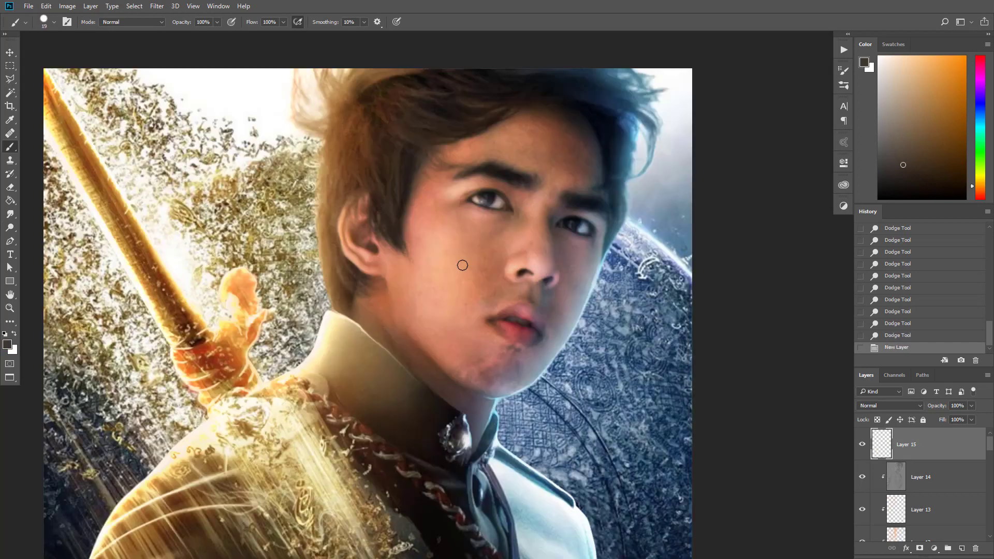
left_click_drag(475, 217, 453, 330)
key("ctrl+z")
right_click(444, 222)
left_click(480, 291)
key("Return")
left_click_drag(450, 262, 403, 383)
key("ctrl+z")
Step: Set up the soft 300 brush preset at a small size with a light peach colour for fine hair strands
right_click(426, 363)
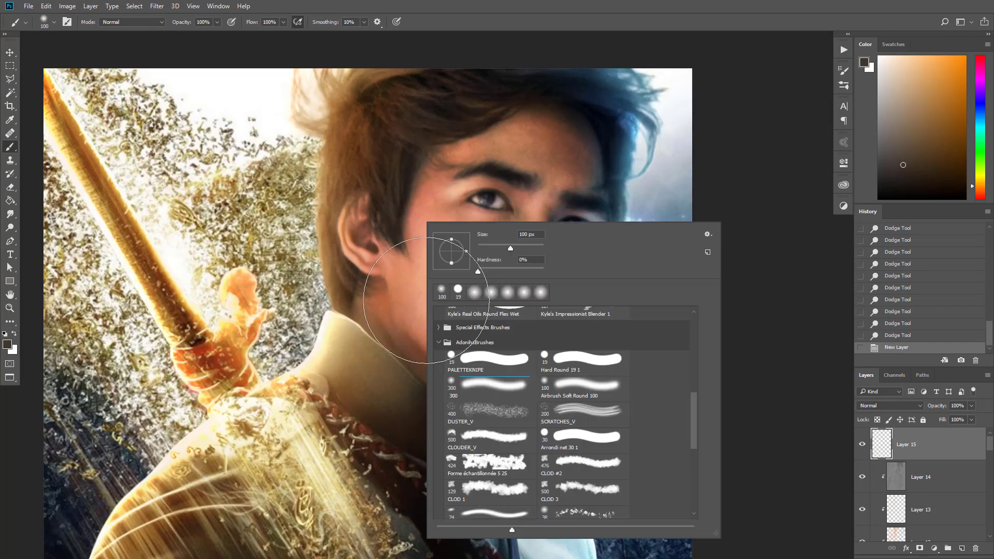
double_click(468, 385)
left_click_drag(461, 218, 499, 333)
key("ctrl+z")
left_click_drag(415, 122, 339, 186)
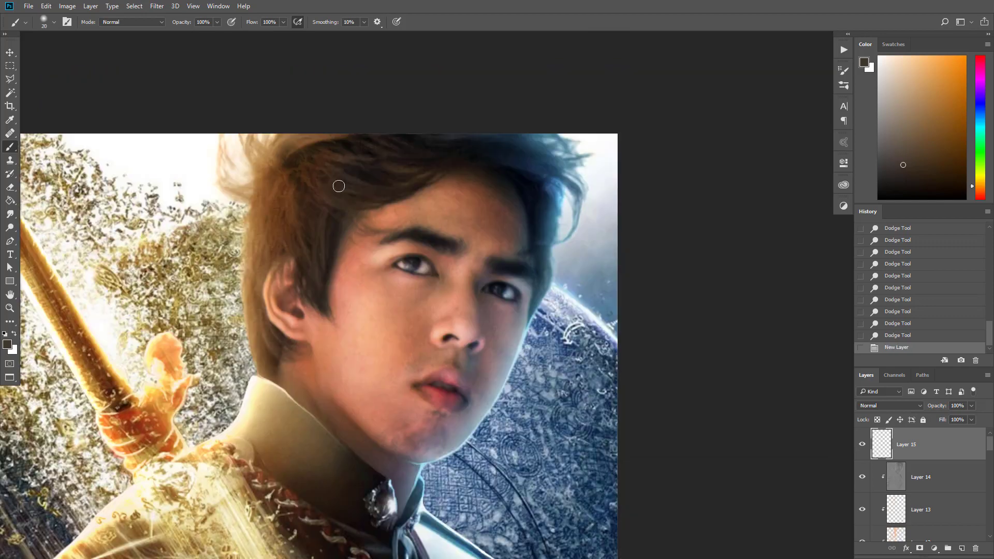
scroll(339, 186, "up", 3)
key("bracketleft")
key("bracketleft")
key("bracketleft")
key("bracketleft")
key("bracketleft")
left_click(929, 63)
key("bracketleft")
key("bracketleft")
key("bracketleft")
Step: Paint light peach strands on the warm-side tuft of hair and erase the excess
left_click_drag(395, 209, 354, 197)
mouse_move(386, 211)
left_mouse_down()
mouse_move(352, 196)
mouse_move(332, 142)
left_mouse_up()
left_click_drag(396, 207, 339, 150)
key("e")
left_click_drag(363, 186, 311, 176)
Step: Paint fine pale peach flyaway strands around the warm-side tuft with a soft 9 px brush
right_click(239, 180)
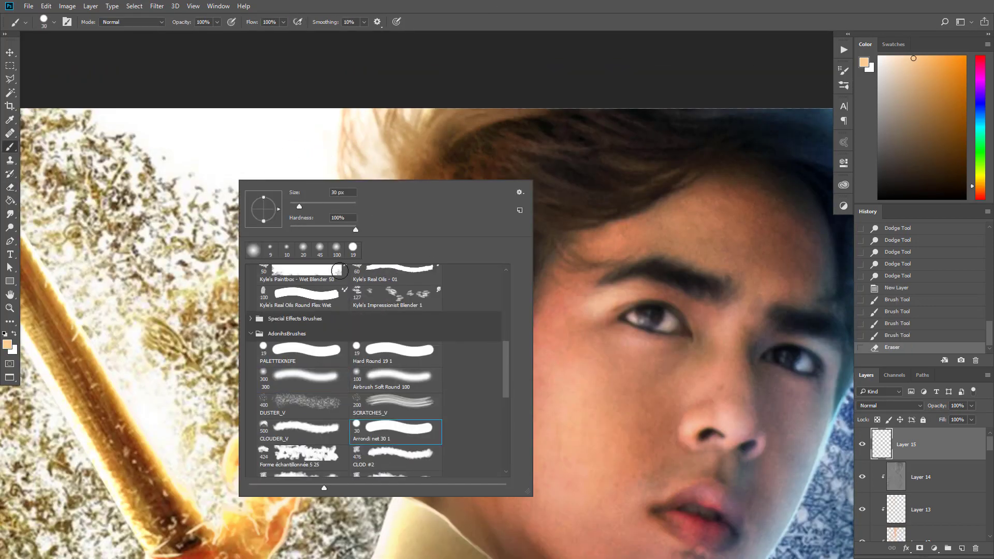
double_click(396, 429)
right_click(306, 223)
key("Return")
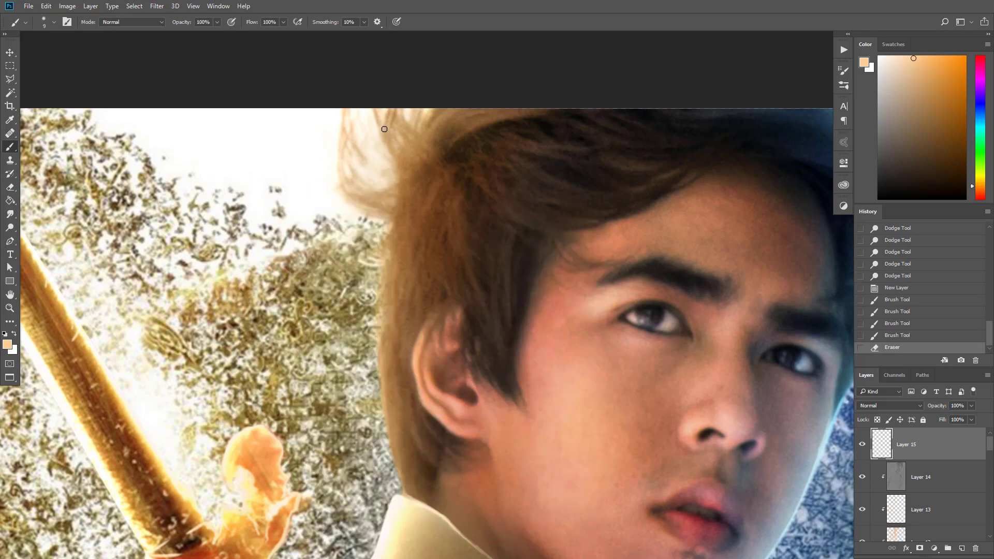
left_click_drag(334, 133, 357, 202)
left_click(899, 56)
left_click_drag(326, 155, 386, 207)
left_click_drag(354, 195, 383, 210)
Step: Paint pale peach strands down the outer edge of the warm-side hair, from below the tuft towards the collar
mouse_move(356, 193)
left_mouse_down()
mouse_move(380, 215)
mouse_move(368, 279)
left_mouse_up()
left_click_drag(394, 251, 375, 314)
left_click_drag(375, 331, 374, 379)
left_click_drag(392, 315, 386, 422)
left_click_drag(379, 344, 388, 411)
left_click_drag(389, 375, 393, 453)
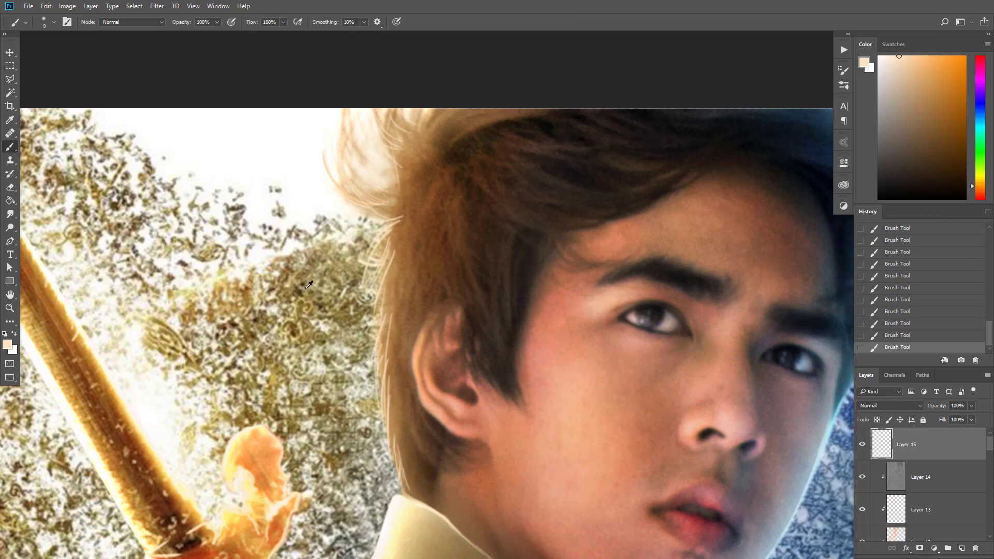
Step: Paint soft orange strands over the warm-side hair between the tuft and the collar
scroll(308, 285, "down", 5)
scroll(463, 217, "up", 5)
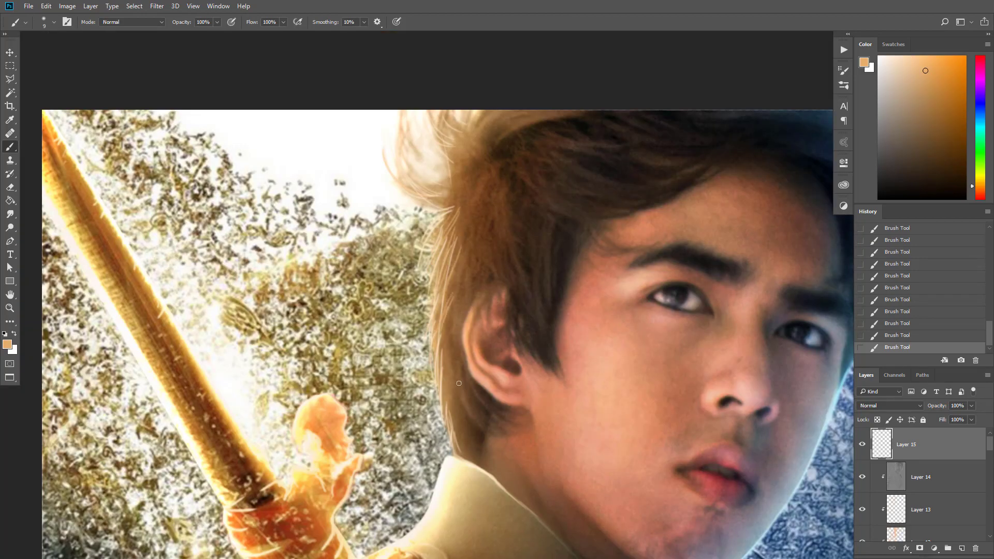
right_click(356, 196)
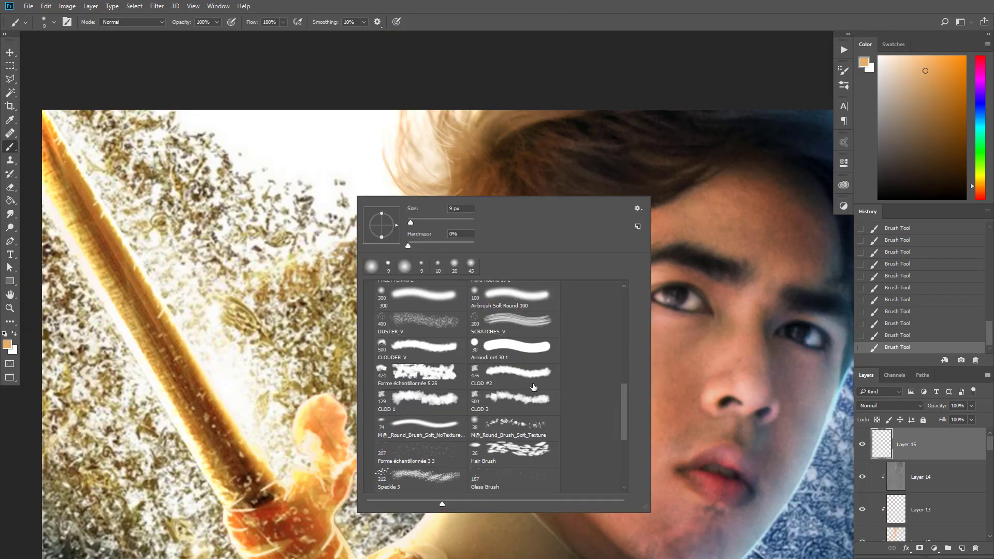
left_click(404, 266)
key("Return")
left_click_drag(458, 215, 447, 299)
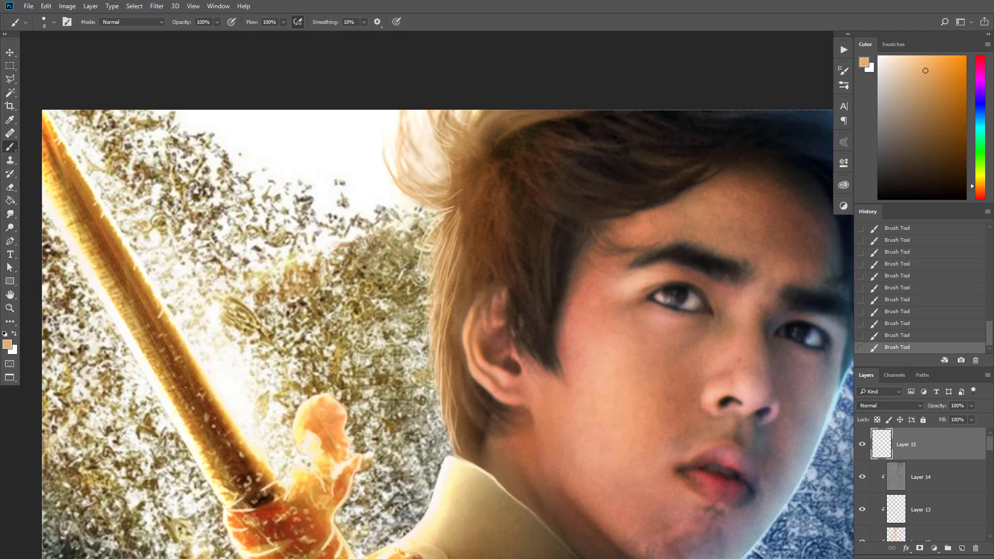
left_click_drag(461, 239, 451, 374)
left_click_drag(466, 406, 468, 442)
right_click(519, 221)
left_click(570, 363)
left_click_drag(446, 303, 570, 236)
key("ctrl+z")
key("bracketleft")
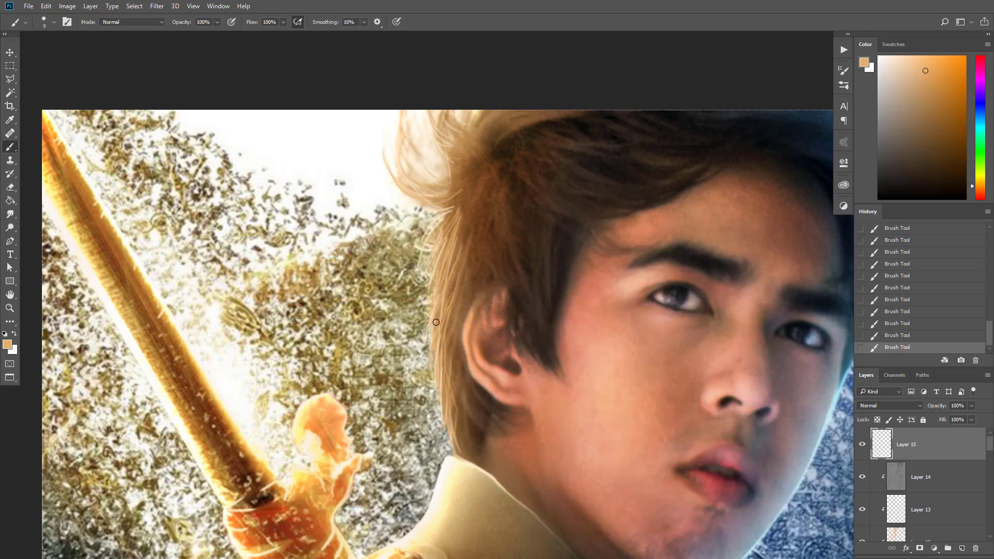
Step: Erase the excess painted strands inside the warm-side hair, gradually reducing the eraser size
key("e")
left_click_drag(493, 233, 473, 265)
left_click_drag(479, 262, 492, 246)
key("bracketleft")
key("bracketleft")
key("bracketleft")
key("bracketleft")
left_click_drag(477, 178, 462, 165)
left_click_drag(454, 363, 464, 382)
key("bracketleft")
key("bracketleft")
left_click_drag(461, 164, 465, 184)
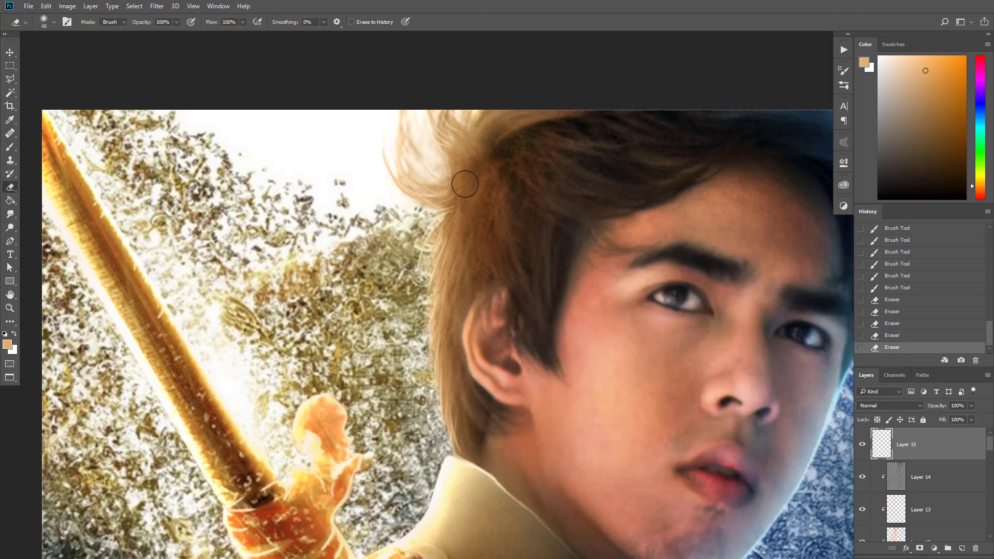
Step: Paint more fine strands in light peach along the outer edge of the warm-side hair beside the ear
left_click(11, 148)
scroll(401, 259, "down", 4)
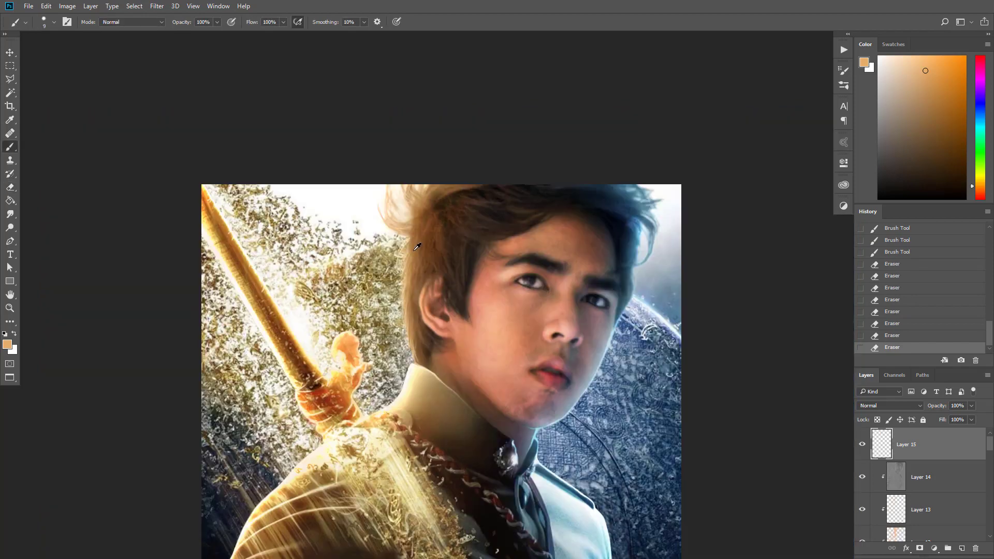
scroll(416, 274, "up", 6)
left_click(910, 61)
left_click_drag(256, 317, 271, 270)
left_click_drag(400, 140, 384, 207)
left_click_drag(404, 171, 389, 243)
left_click_drag(411, 202, 396, 312)
left_click(401, 263, "alt")
left_click_drag(395, 312, 388, 353)
left_click_drag(401, 378, 407, 407)
left_click_drag(387, 345, 396, 383)
left_click_drag(406, 367, 387, 310)
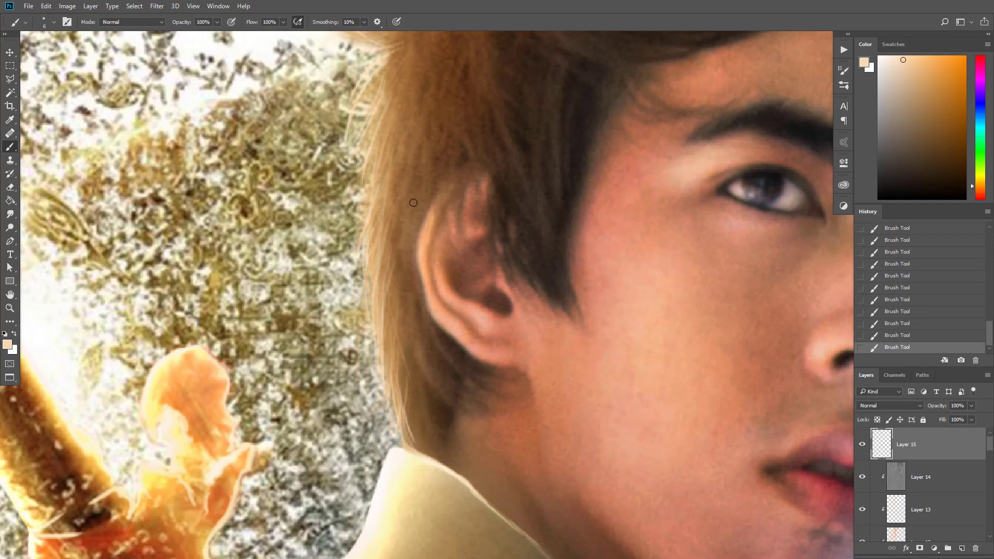
Step: Paint thin light strands through the hair above the ear and down the sideburn
left_click_drag(431, 202, 427, 326)
left_click_drag(485, 243, 512, 341)
left_click_drag(560, 210, 557, 355)
left_click_drag(423, 191, 462, 289)
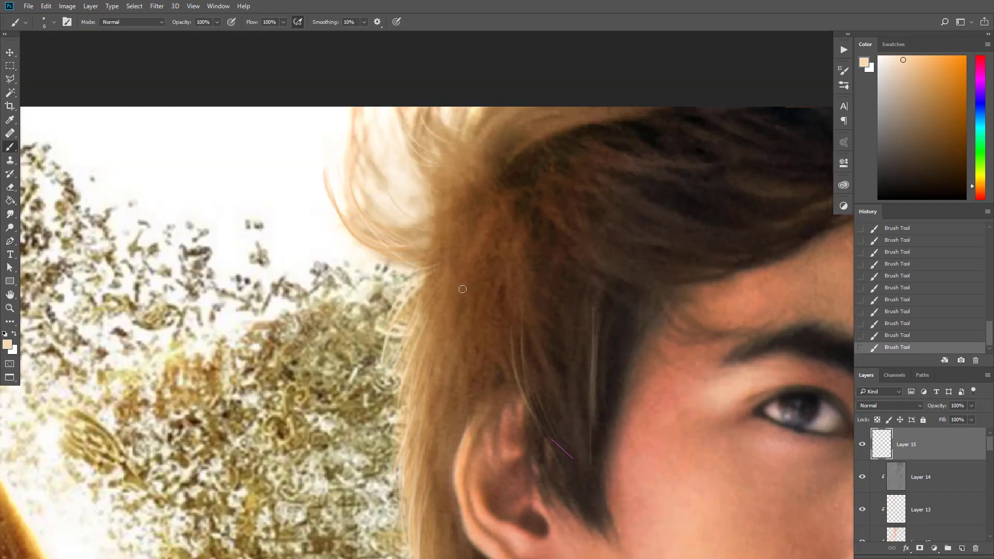
left_click_drag(468, 337, 455, 443)
left_click_drag(456, 365, 444, 491)
Step: Pick a more saturated orange and paint strands into the upper warm-side hair
scroll(446, 300, "down", 4)
scroll(569, 331, "up", 3)
left_click(944, 81)
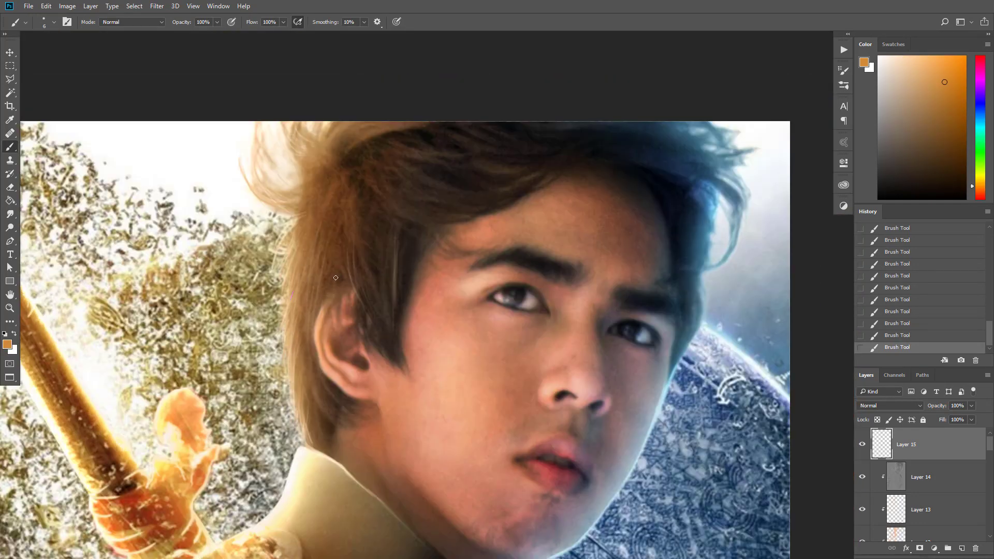
left_click(945, 73)
left_click_drag(329, 176, 375, 225)
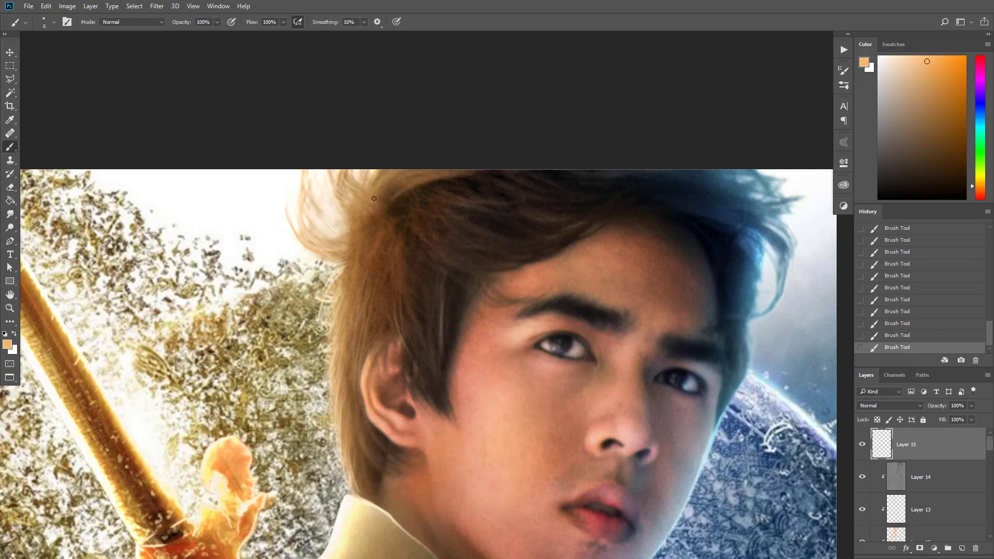
left_click_drag(355, 291, 321, 226)
scroll(392, 285, "down", 4)
scroll(348, 256, "up", 3)
Step: Erase the overly visible strands above the ear, at the sideburn and behind the ear with a 45 px eraser
key("e")
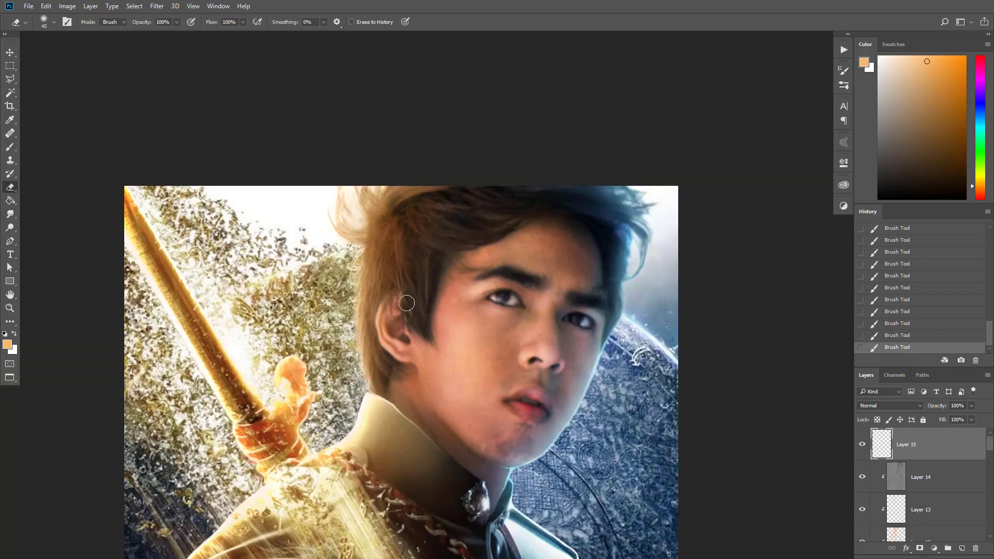
left_click_drag(405, 303, 394, 201)
left_click_drag(393, 200, 416, 328)
left_click_drag(442, 393, 387, 347)
left_click_drag(387, 347, 393, 355)
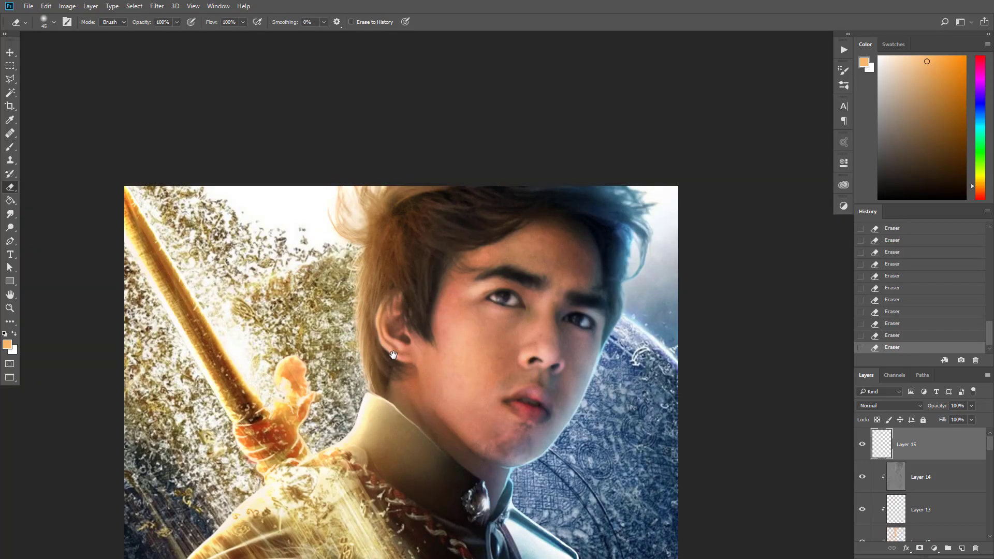
Step: Sample blue from the cool-side hair, lighten it, and paint fine pale blue strands along that hair's edge
scroll(392, 355, "up", 3)
left_click_drag(350, 193, 193, 331)
key("b")
left_click(564, 262, "alt")
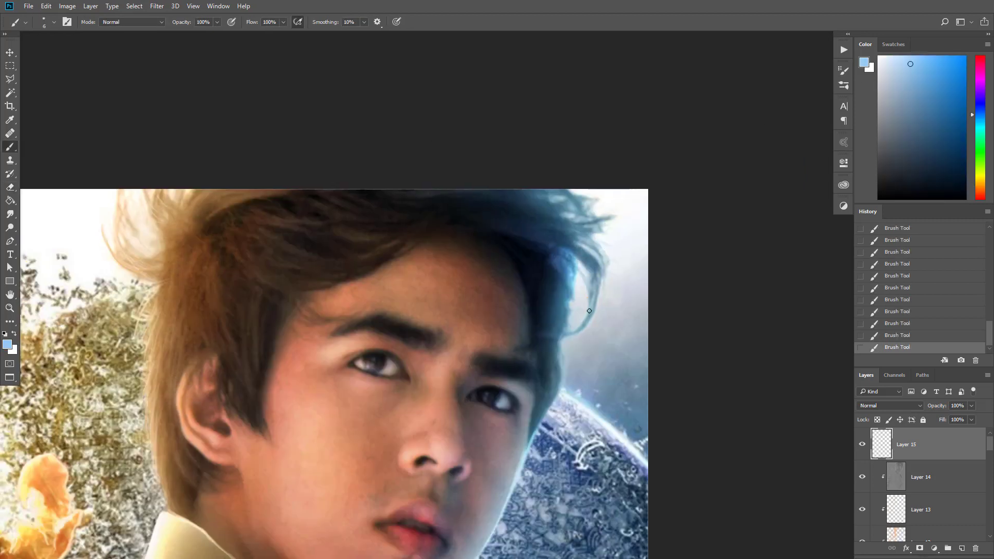
double_click(447, 363)
left_click(890, 57)
left_click_drag(564, 325, 532, 245)
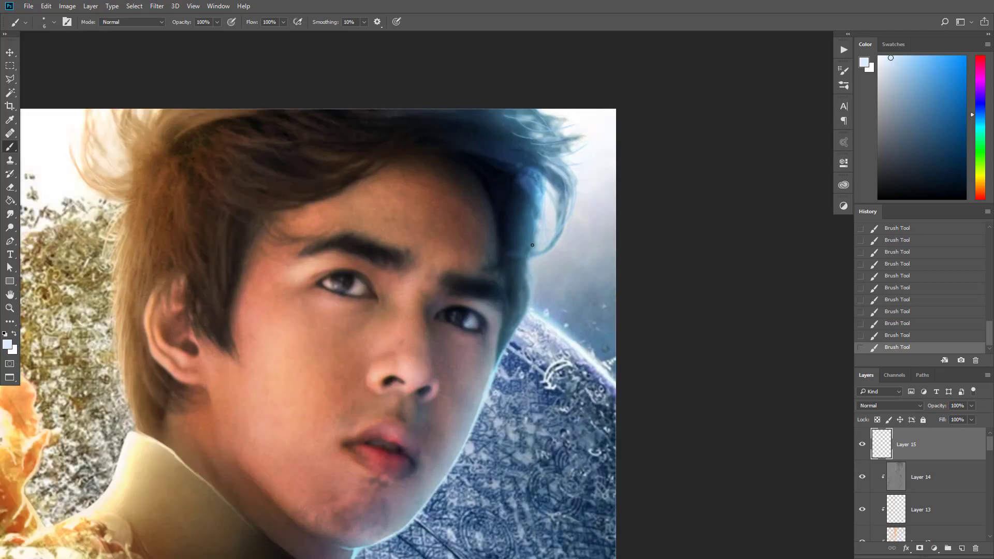
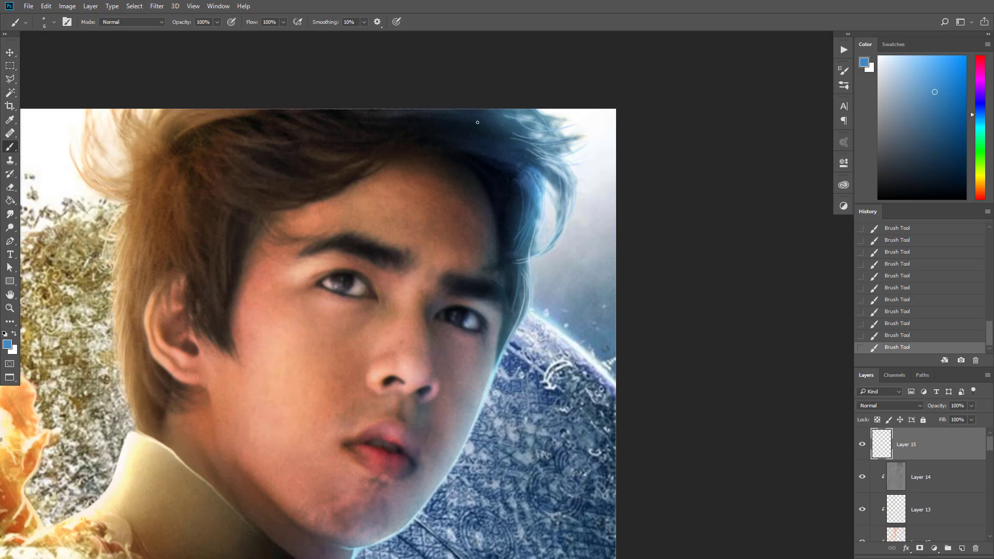
Step: Erase the excess blue strands over the top of the hair and beside the cool-side forehead
left_click_drag(447, 316, 421, 310)
scroll(422, 306, "up", 1)
key("e")
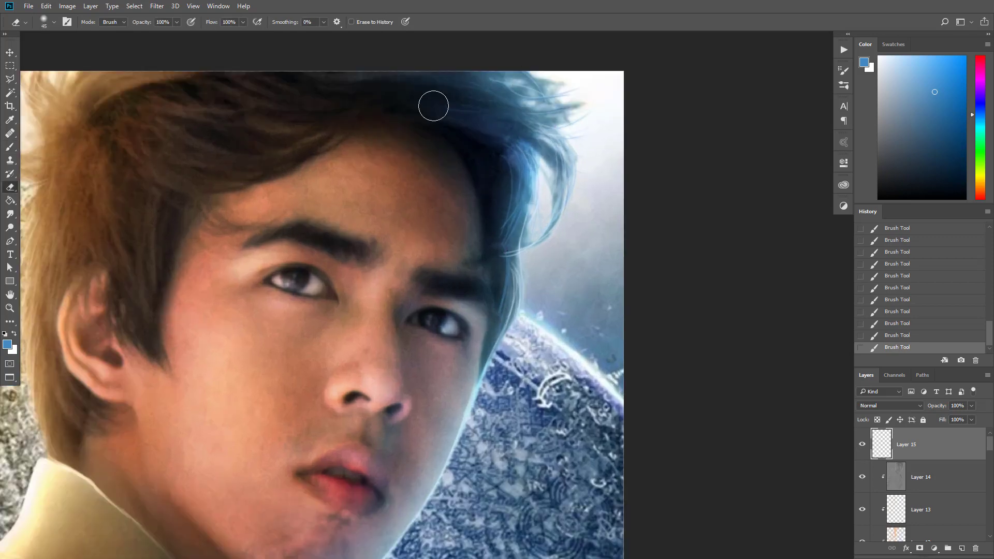
left_click_drag(492, 248, 422, 234)
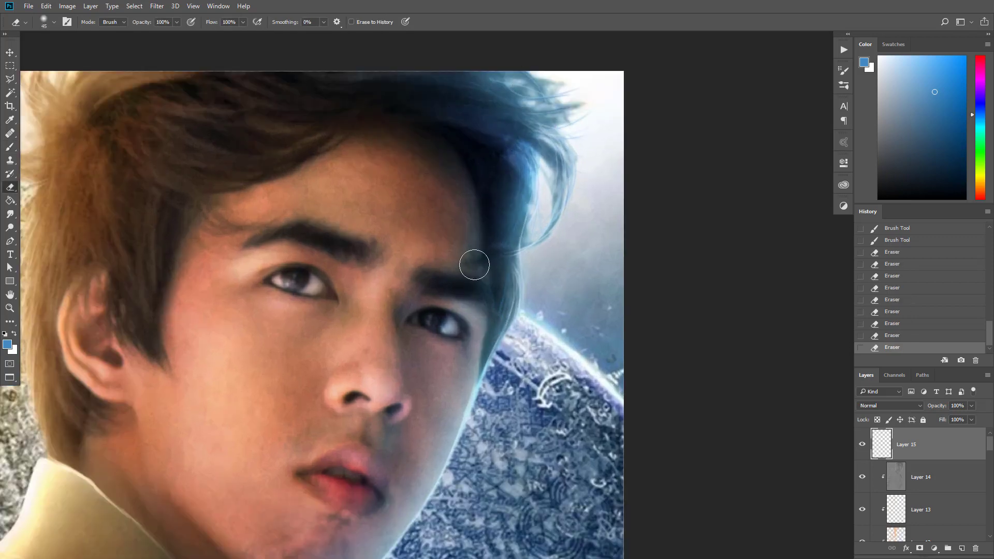
Step: Paint fine light cyan strands down the outer lock of the cool-side hair with an 8 px brush
scroll(416, 204, "up", 2)
right_click(482, 197)
left_click_drag(753, 322, 752, 415)
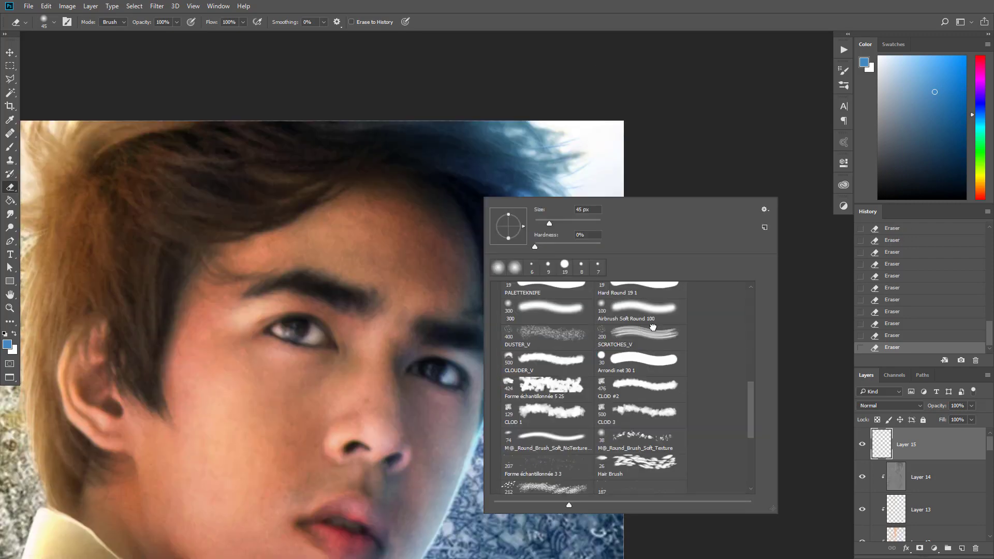
scroll(653, 326, "up", 1)
left_click(653, 325)
left_click(663, 170)
left_click_drag(527, 164, 561, 201)
left_click_drag(510, 160, 568, 232)
left_click_drag(517, 169, 554, 249)
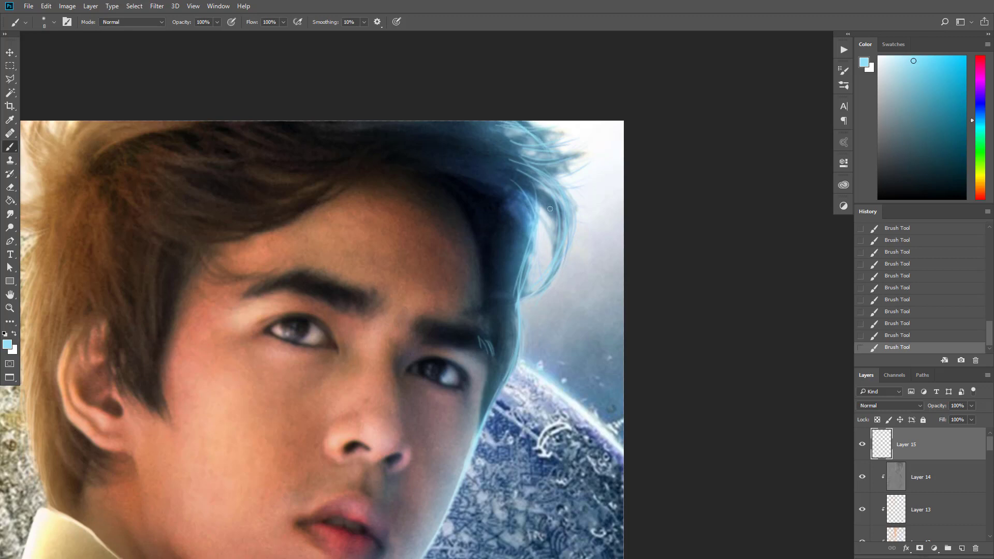
Step: Paint strands across the upper cool-side hair and its edge, resampling a medium blue from the hair
left_click_drag(467, 165, 529, 184)
left_click(980, 115)
left_click_drag(495, 165, 539, 181)
left_click(529, 212, "alt")
left_click_drag(446, 155, 515, 176)
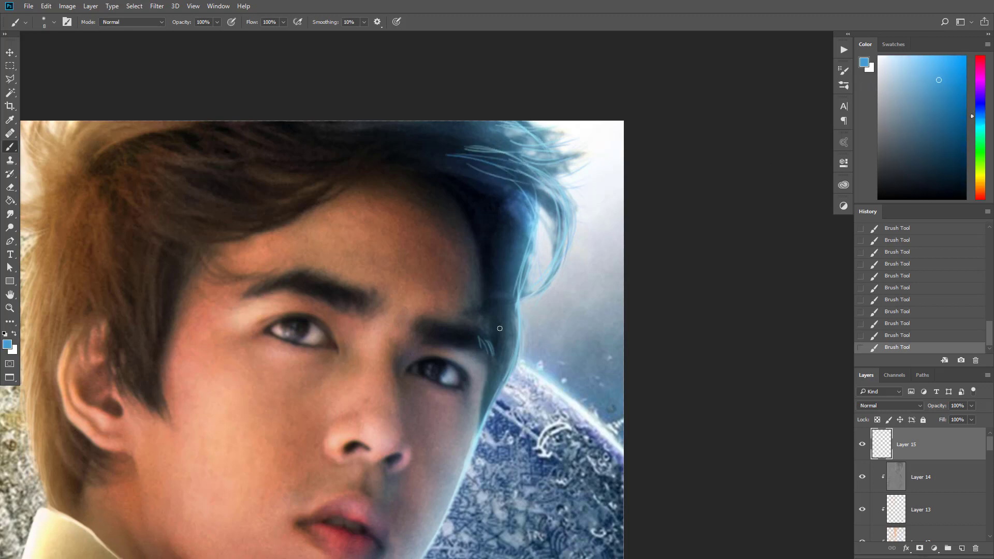
scroll(563, 148, "down", 1)
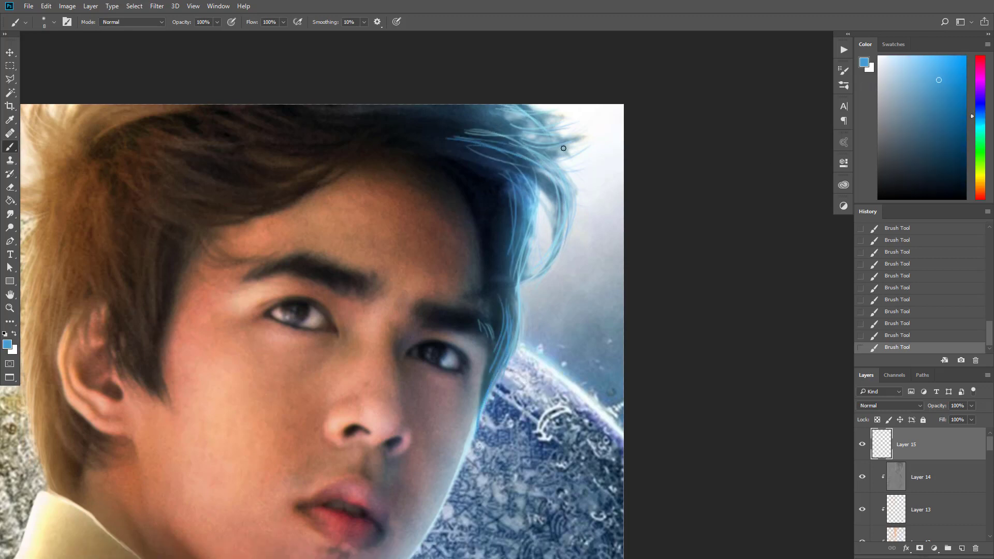
Step: Soften the new blue strands over the upper hair and beside the temple with a soft 40 px eraser
key("e")
left_click_drag(466, 141, 484, 170)
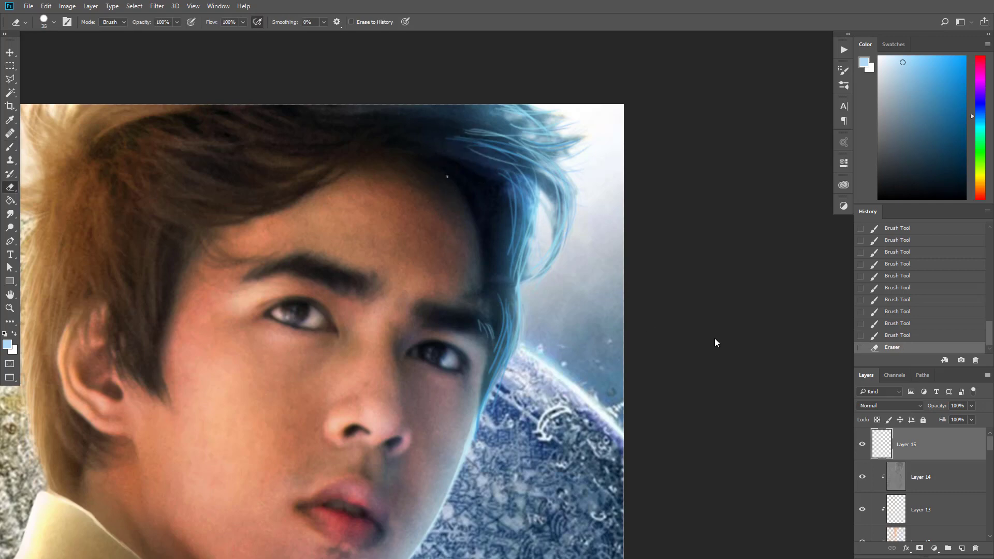
right_click(445, 174)
double_click(509, 339)
left_click_drag(442, 133, 512, 145)
left_click(473, 329)
mouse_move(511, 235)
left_mouse_down()
mouse_move(501, 168)
mouse_move(499, 280)
left_mouse_up()
left_click(478, 335)
left_click_drag(500, 278, 467, 260)
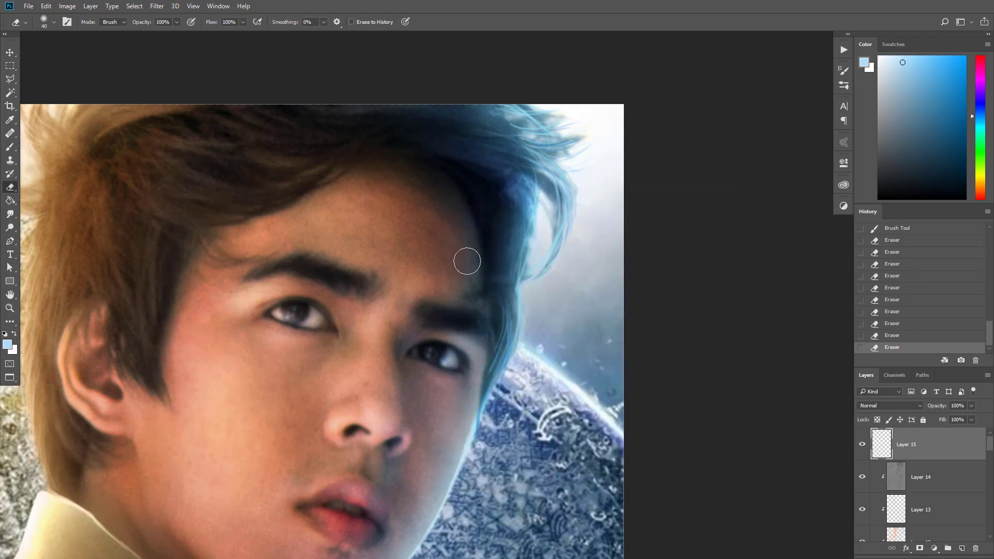
Step: Paint more pale blue strands along the cool-side lock and erase the excess beside the temple with a 60 px eraser
scroll(459, 299, "down", 1)
scroll(460, 298, "down", 2)
key("bracketleft")
key("bracketleft")
key("bracketleft")
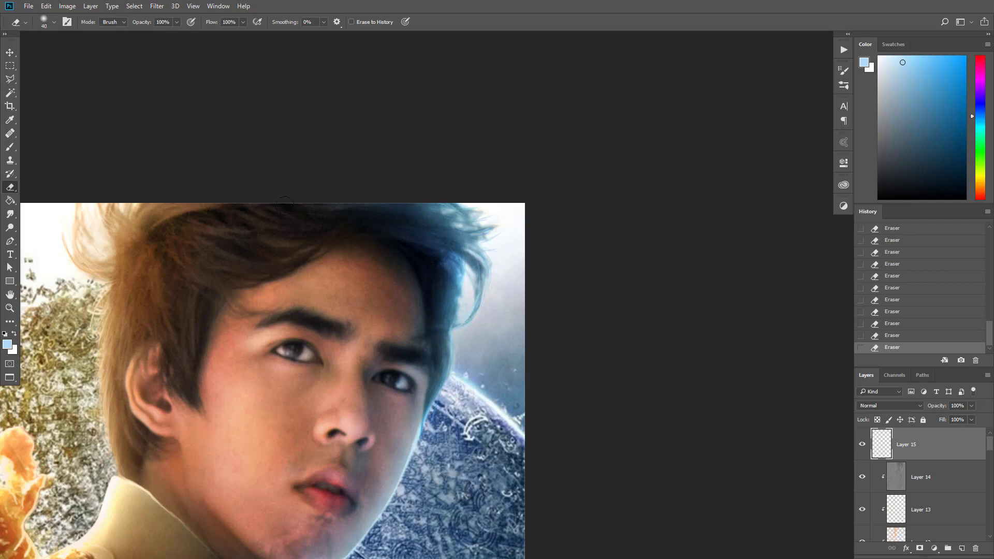
key("b")
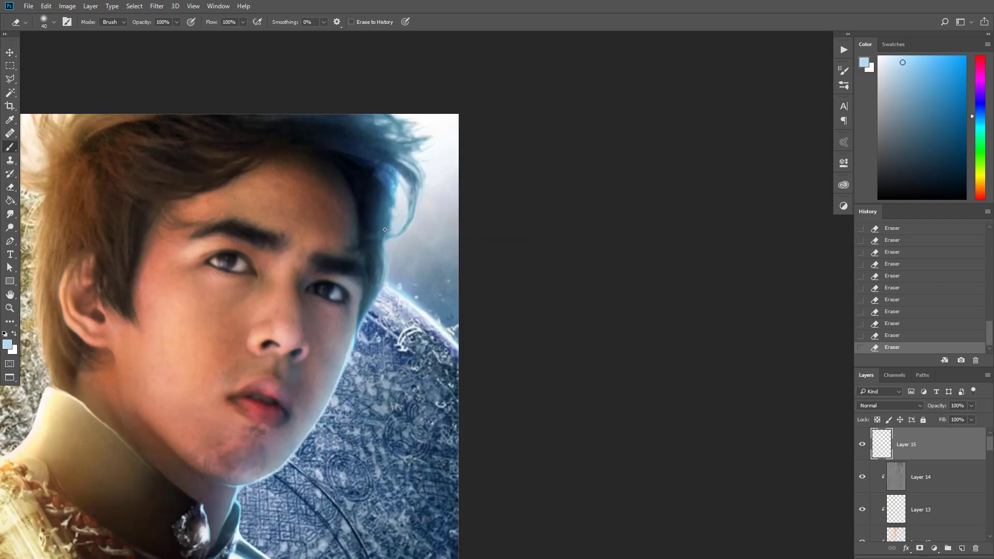
left_click_drag(394, 170, 401, 223)
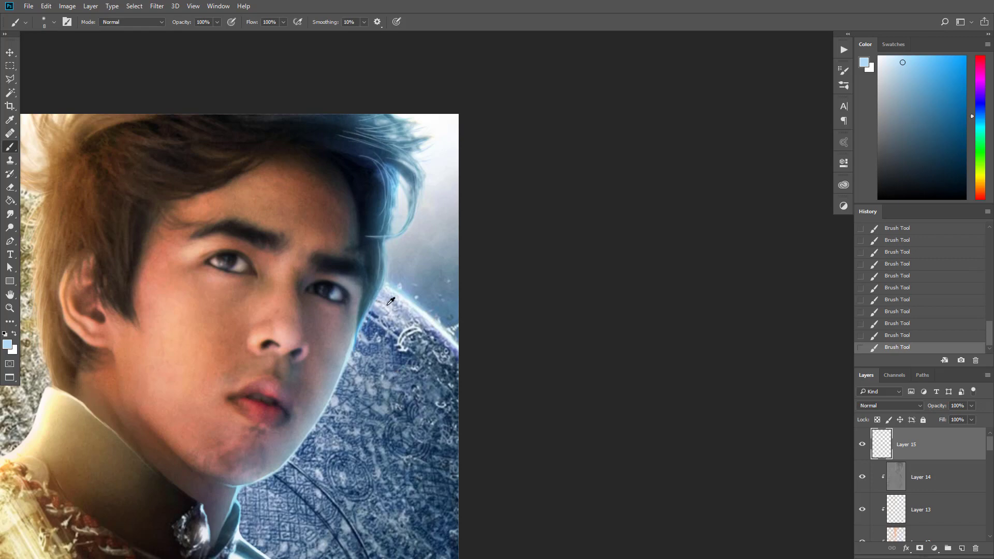
scroll(388, 304, "down", 1)
scroll(389, 304, "up", 1)
left_click_drag(495, 163, 600, 101)
key("e")
left_click_drag(526, 254, 523, 227)
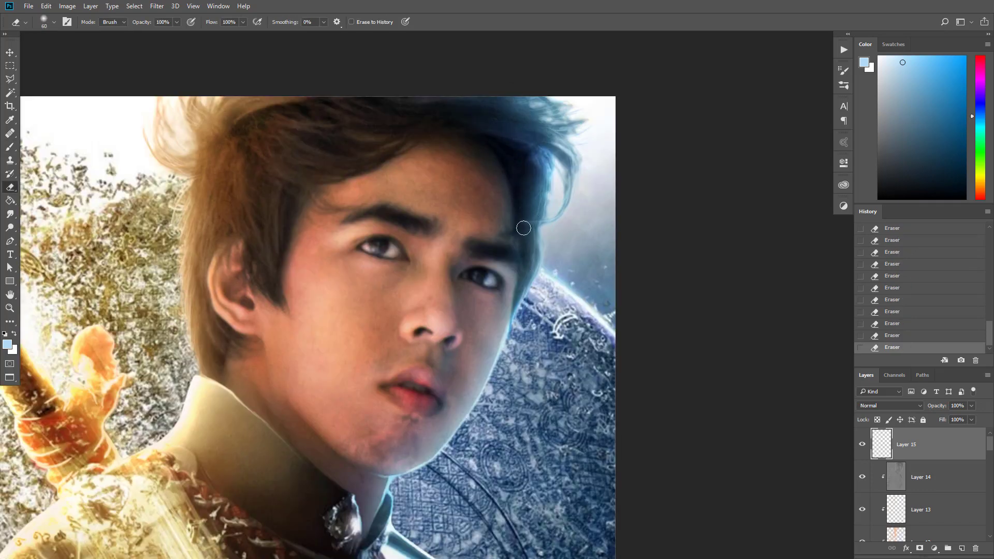
Step: Group the head layers beneath the hair strands layer and add a new layer below the group
key("ctrl+0")
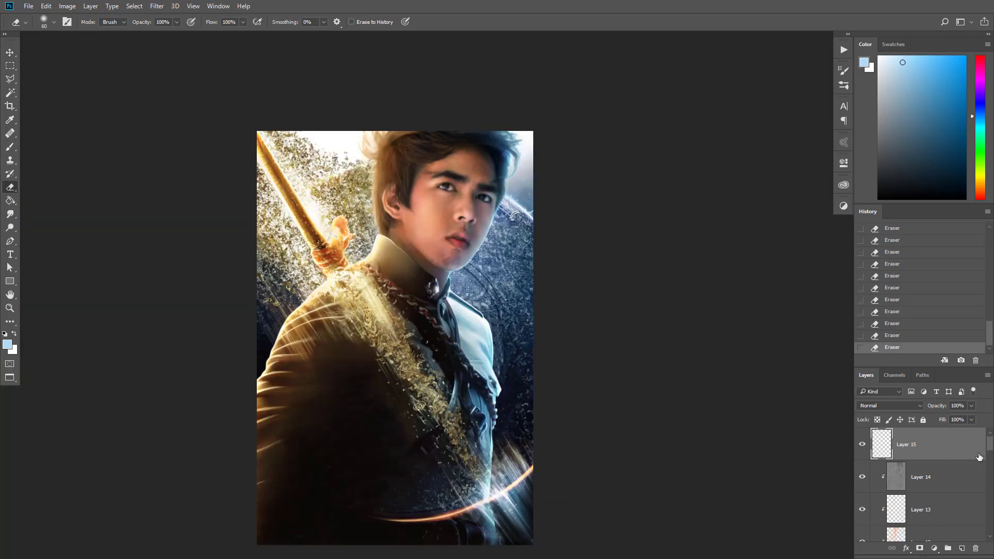
key("ctrl+g")
left_click(961, 548, "ctrl")
Step: Set up a large soft round brush in light blue and switch the new layer's blending to Screen
key("b")
left_click(920, 64)
right_click(374, 166)
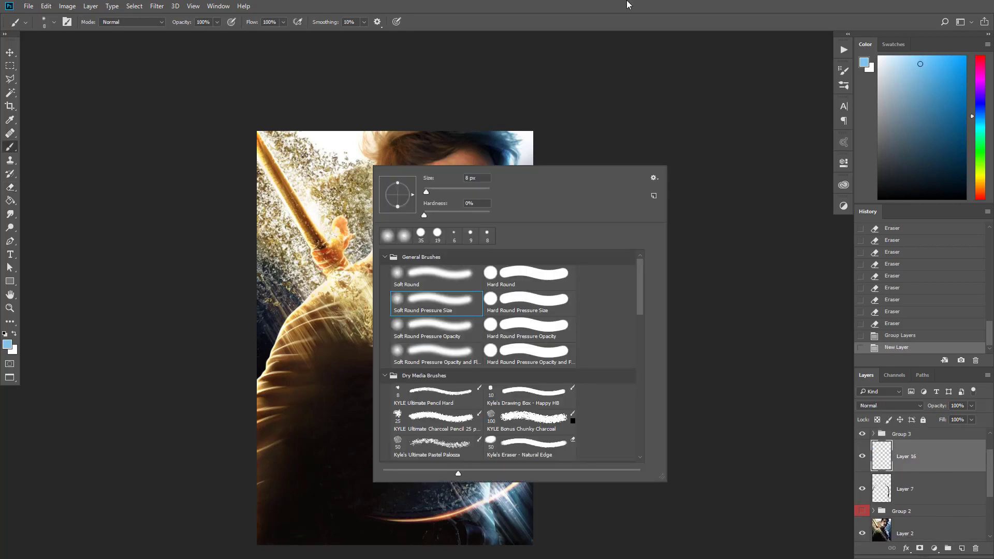
double_click(433, 280)
right_click(454, 222)
left_click(565, 249)
left_click(890, 405)
left_click(870, 266)
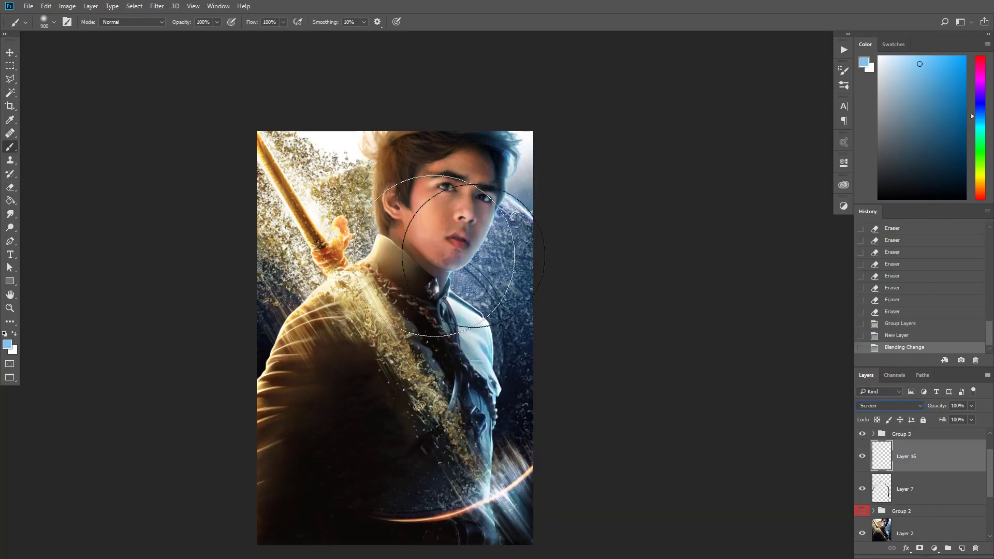
Step: Dab a soft light blue glow over the background and coat on the cool side, using brush sizes around 400 to 500 px
left_click(481, 293)
left_click(487, 341)
left_click(503, 155)
key("bracketleft")
left_click(496, 366)
left_click(471, 336)
left_click(480, 312)
left_click(488, 290)
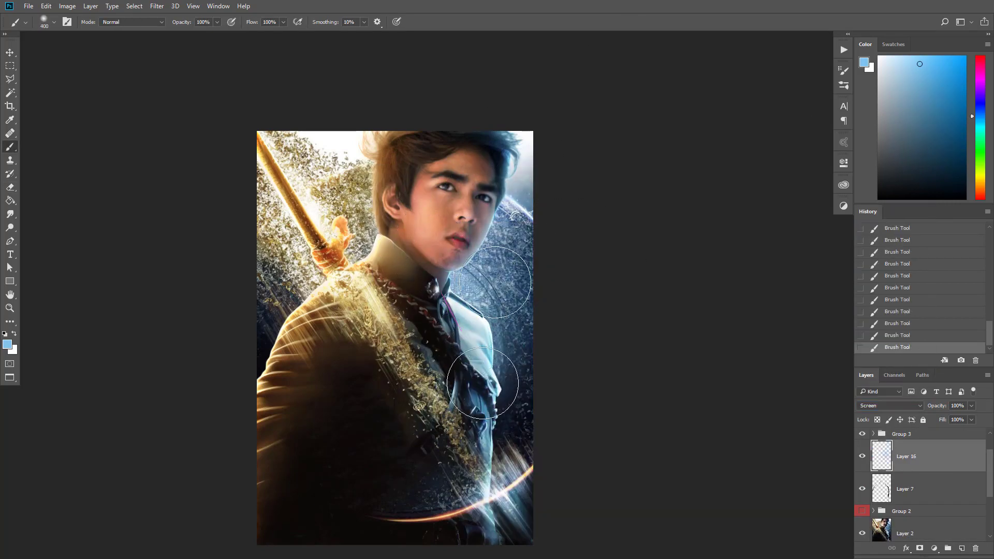
left_click(450, 313)
left_click(443, 316)
left_click(525, 212)
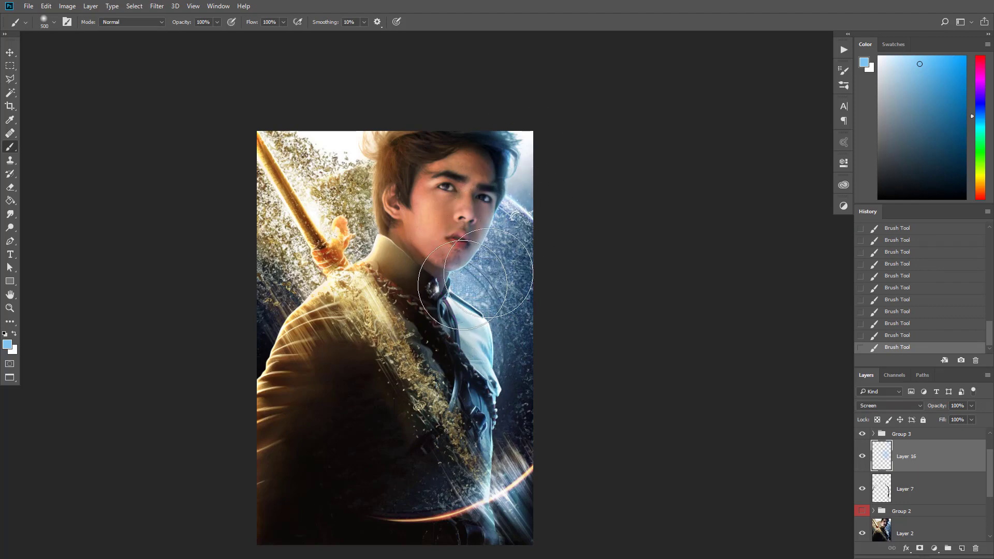
key("bracketright")
key("bracketright")
key("Return")
Step: Change the hue to light orange and dab a soft 400 px glow over the warm background beside the neck and shoulder
left_click(981, 186)
key("bracketleft")
key("bracketleft")
key("bracketleft")
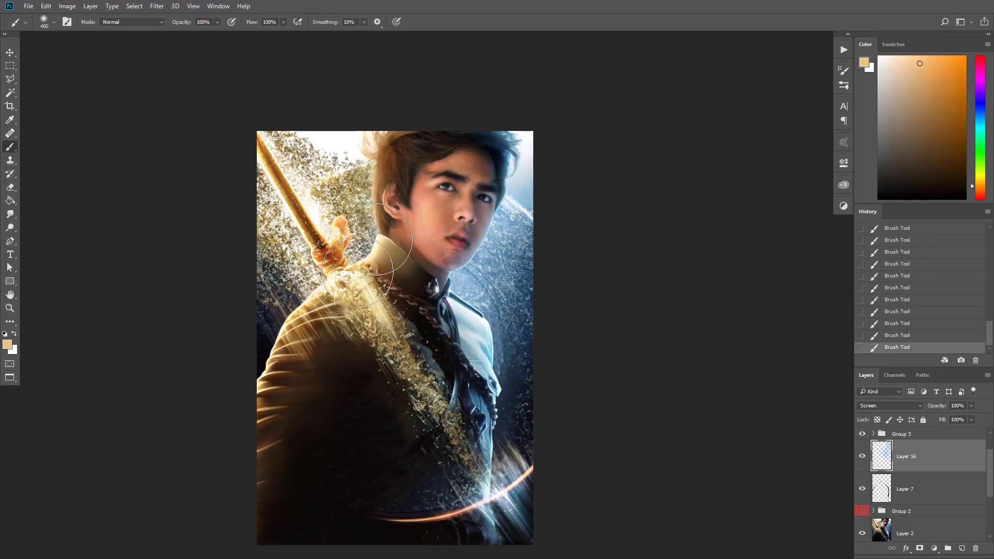
left_click(365, 212)
left_click(324, 191)
key("ctrl+z")
left_click(314, 297)
key("bracketleft")
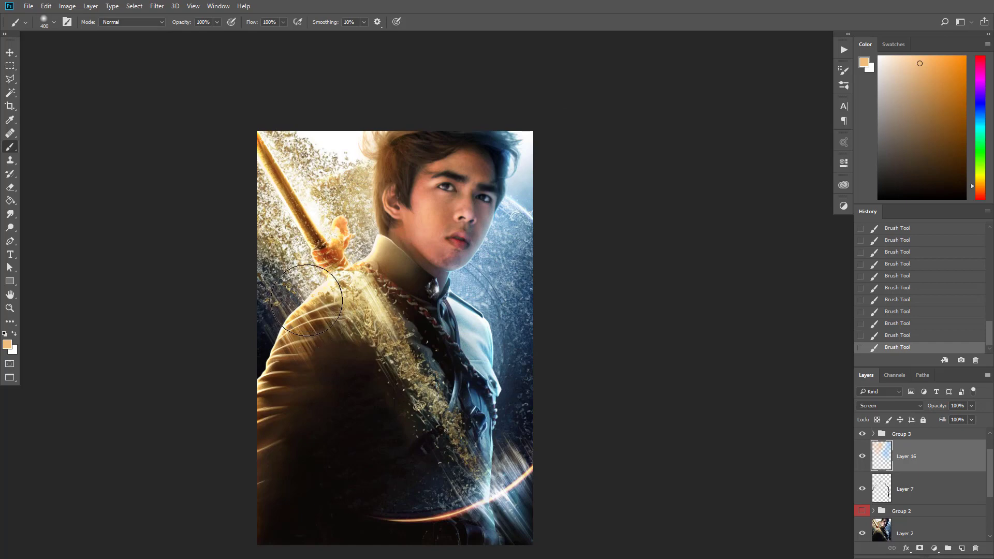
Step: Extend the orange glow around the warm-side shoulder and the poster's edge, reducing the brush to 250 px
left_click(301, 295)
key("bracketleft")
left_click(292, 284)
left_click(277, 233)
left_click(262, 358)
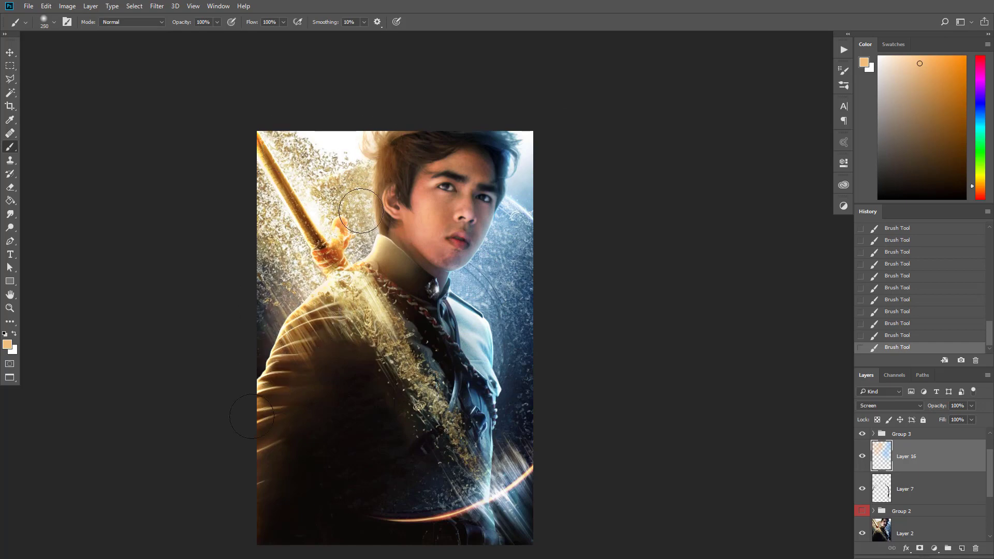
left_click(267, 332)
Step: Lower the glow layer's opacity to 43% and add a Soft Light layer above the hair strands layer
mouse_move(940, 406)
left_mouse_down()
mouse_move(830, 412)
mouse_move(851, 414)
left_mouse_up()
scroll(932, 486, "up", 2)
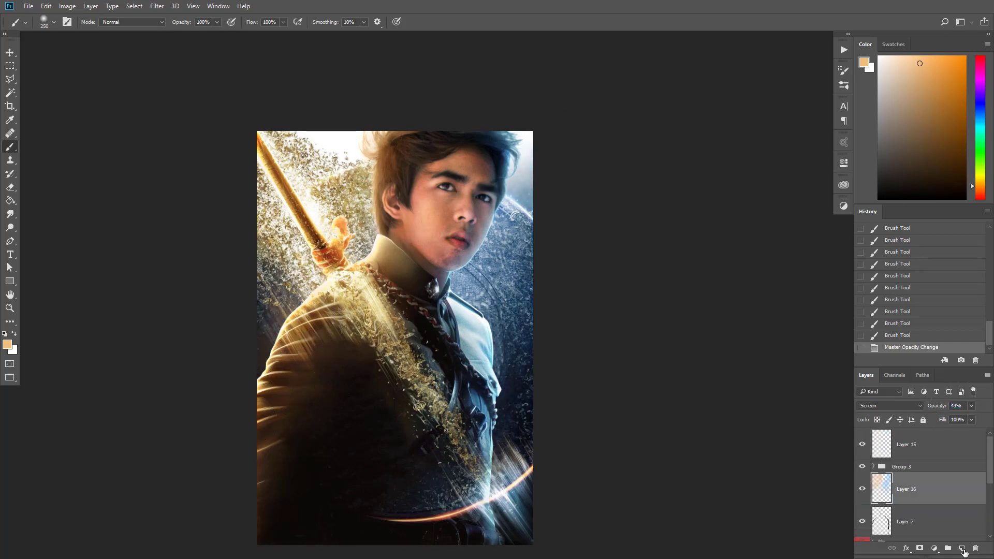
left_click(932, 444)
left_click(962, 548)
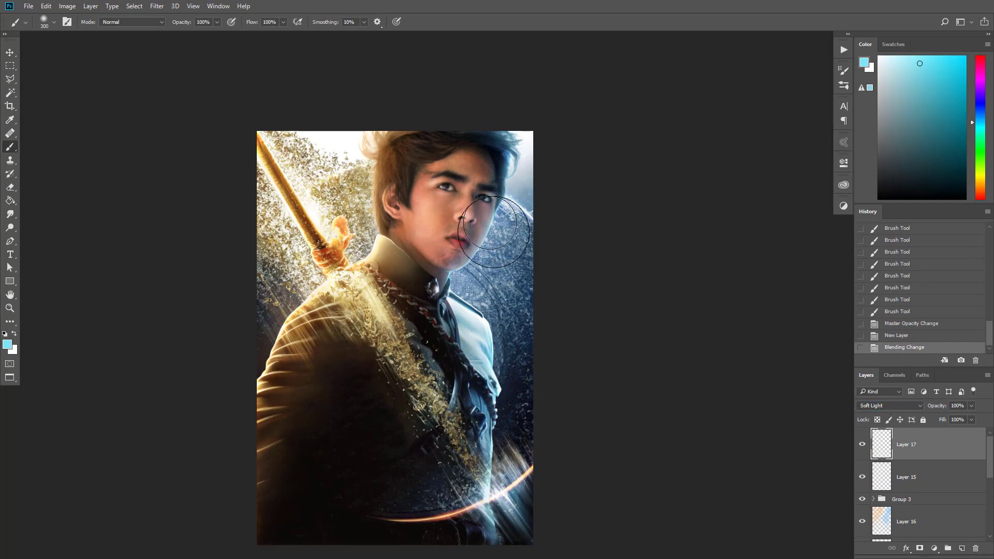
Step: Paint soft cyan light over the cool side of the face, hair, background and coat on the Soft Light layer
left_click(457, 283)
left_click(490, 179)
left_click(483, 162)
left_click(489, 184)
left_click(471, 249)
left_click(469, 292)
key("bracketleft")
left_click(474, 315)
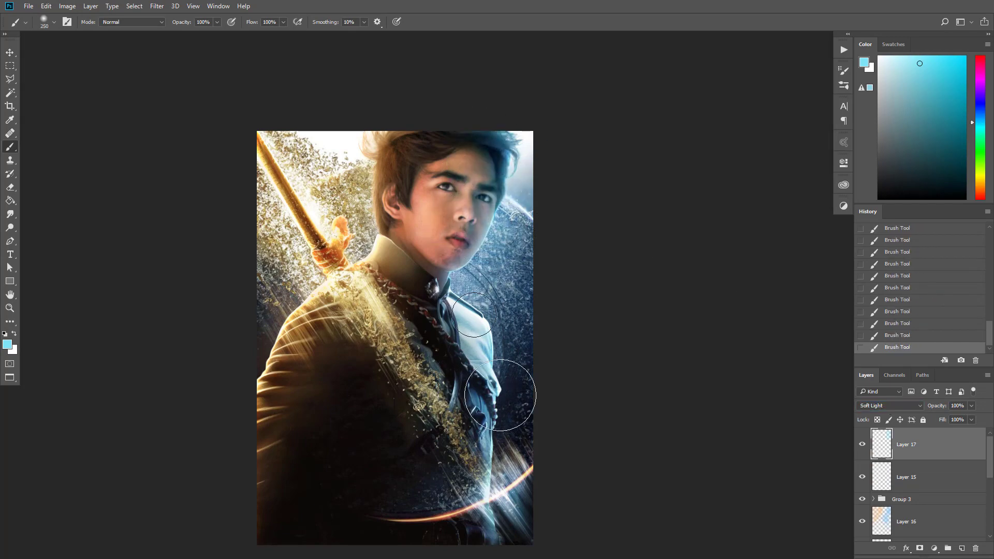
key("bracketright")
key("bracketright")
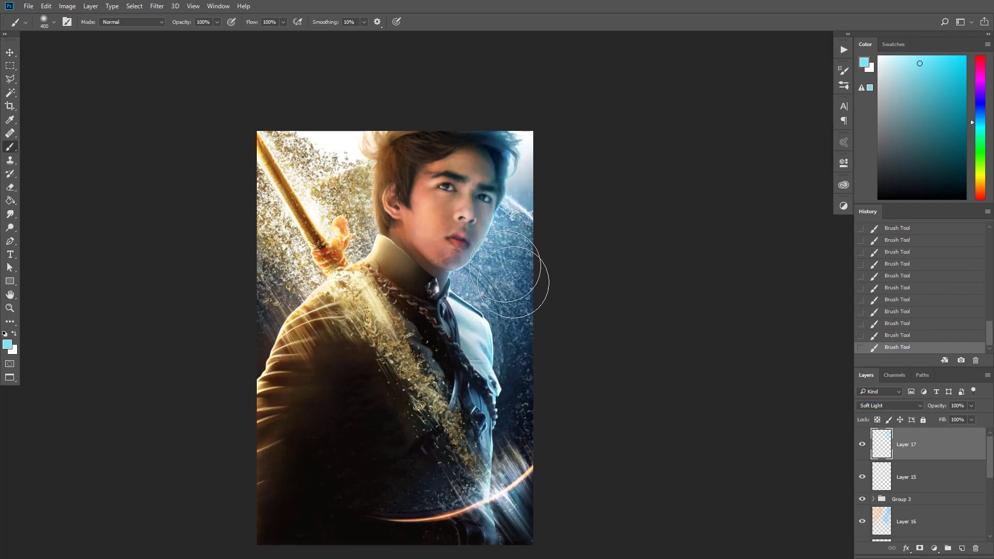
left_click_drag(508, 274, 481, 250)
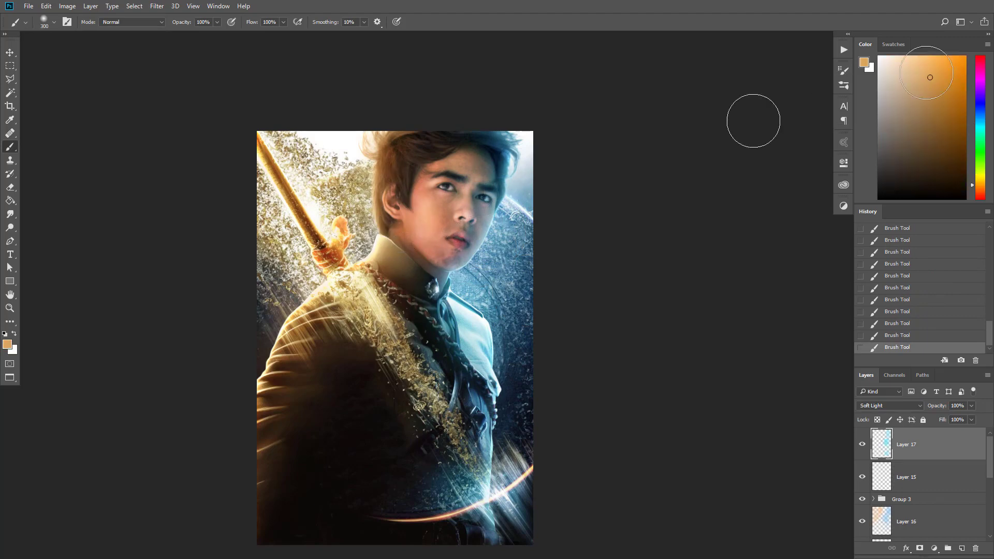
Step: Paint soft orange over the warm background and shoulder, and add more blue around the cool side of the coat
mouse_move(337, 198)
left_mouse_down()
mouse_move(349, 233)
mouse_move(287, 280)
left_mouse_up()
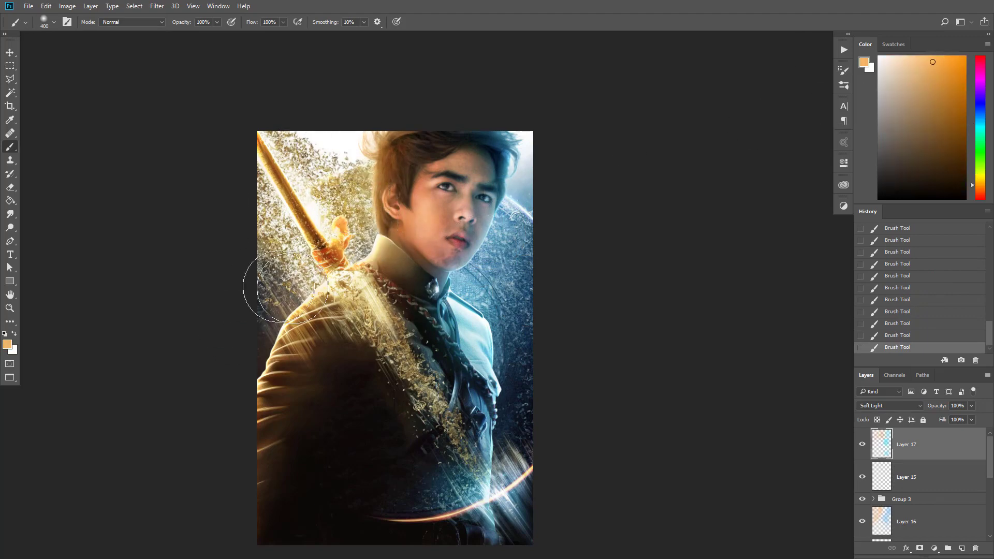
key("bracketleft")
key("bracketleft")
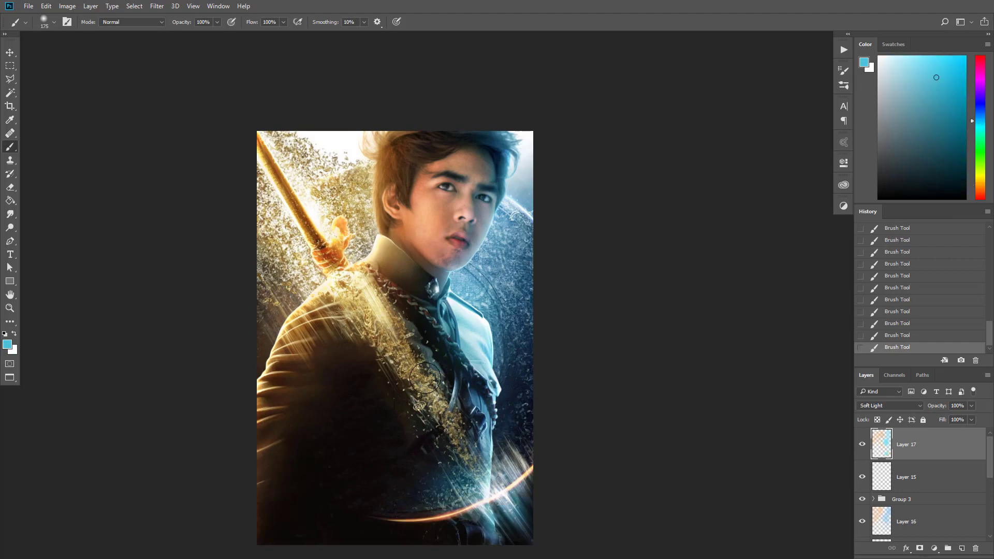
left_click_drag(504, 367, 497, 368)
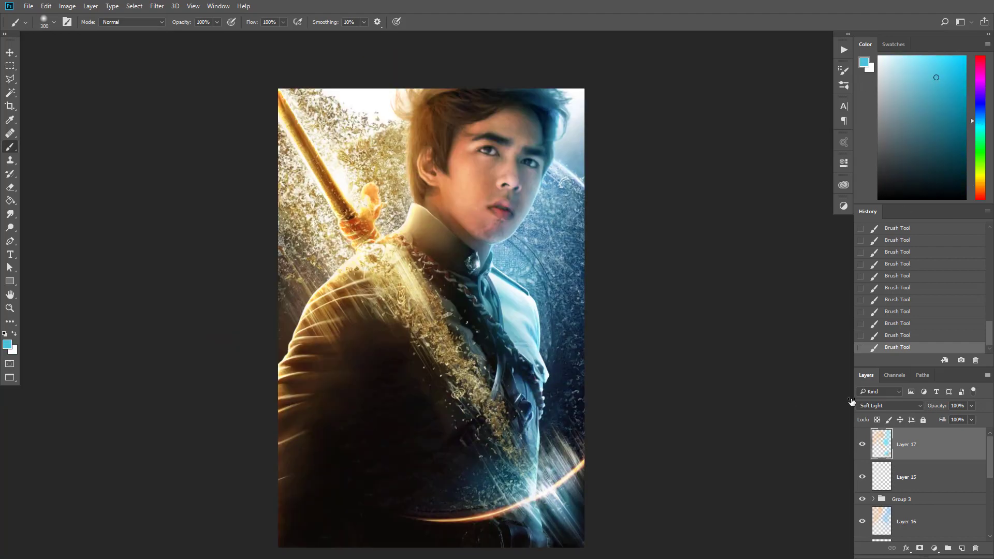
Step: Reduce the Soft Light layer's opacity and add a new layer set to Screen above it
left_click_drag(937, 405, 924, 405)
left_click(961, 547)
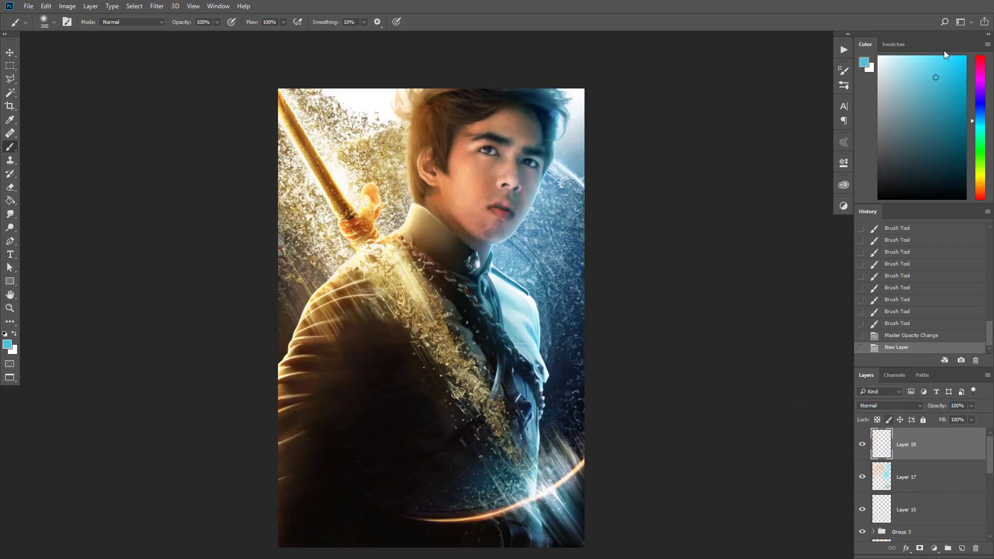
left_click(889, 405)
left_click(870, 268)
Step: Pick a lighter blue and dab a 500 px soft glow over the cool-side background, shoulder and light arc
left_click(922, 71)
key("bracketright")
key("bracketright")
left_click(574, 98)
left_click(520, 262)
left_click(510, 288)
left_click(528, 321)
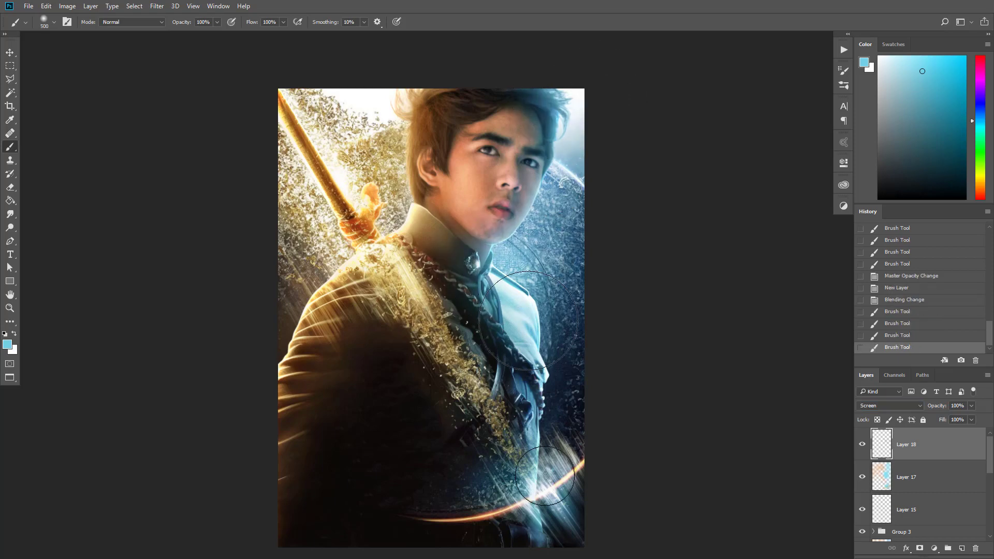
left_click(558, 465)
left_click(527, 300)
Step: Switch to light orange and dab a soft glow over the warm-side hair, neck and chest, starting at 600 px
key("bracketright")
left_click(980, 183)
left_click(408, 222)
left_click(402, 231)
left_click(395, 96)
left_click(392, 75)
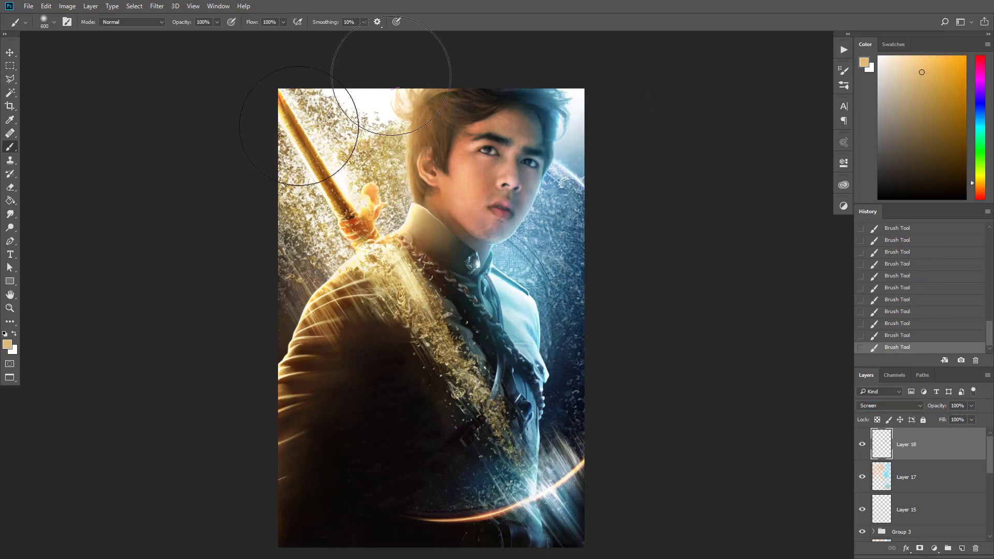
left_click(402, 303)
key("bracketleft")
key("bracketleft")
key("bracketleft")
key("bracketleft")
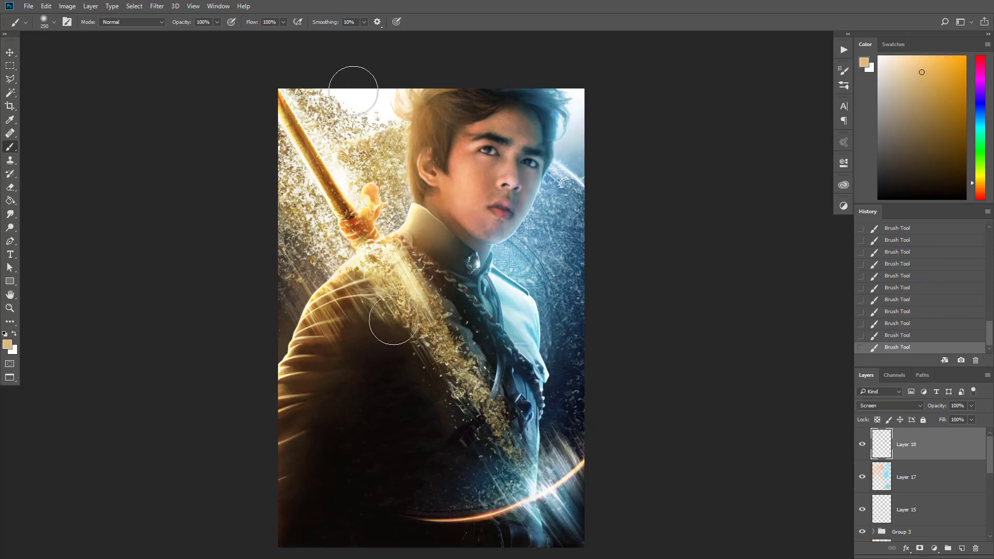
key("bracketright")
key("bracketright")
Step: Add a layer above the hair strands layer and prepare a 25 px Hard Round Pressure Size brush in orange sampled from the image
left_click(910, 510)
left_click(962, 548)
key("bracketright")
scroll(417, 325, "up", 3)
right_click(425, 314)
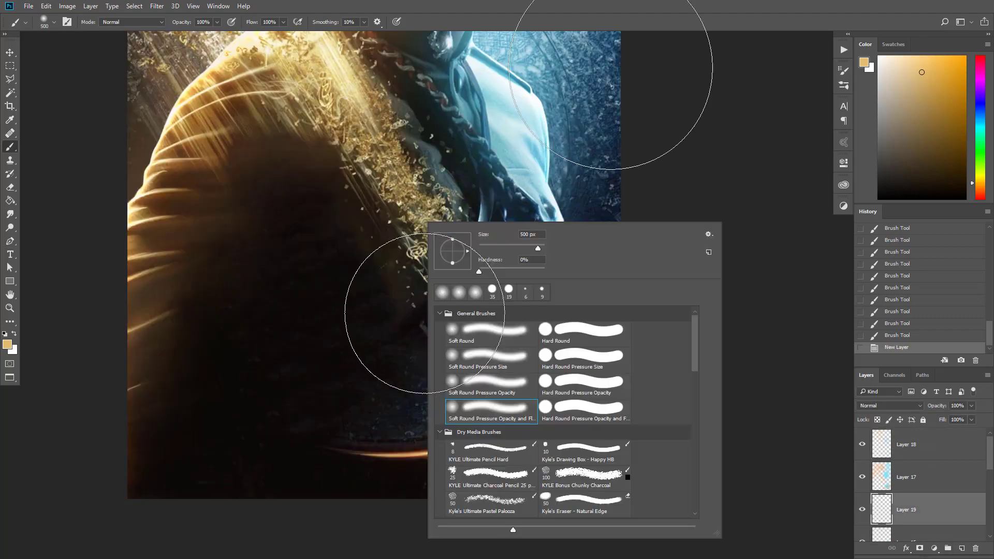
left_click(584, 359)
left_click(404, 454, "alt")
key("bracketleft")
key("bracketleft")
key("bracketleft")
key("bracketleft")
key("bracketleft")
key("bracketleft")
key("bracketleft")
key("bracketleft")
key("bracketleft")
key("bracketleft")
key("bracketleft")
key("bracketleft")
scroll(510, 467, "up", 4)
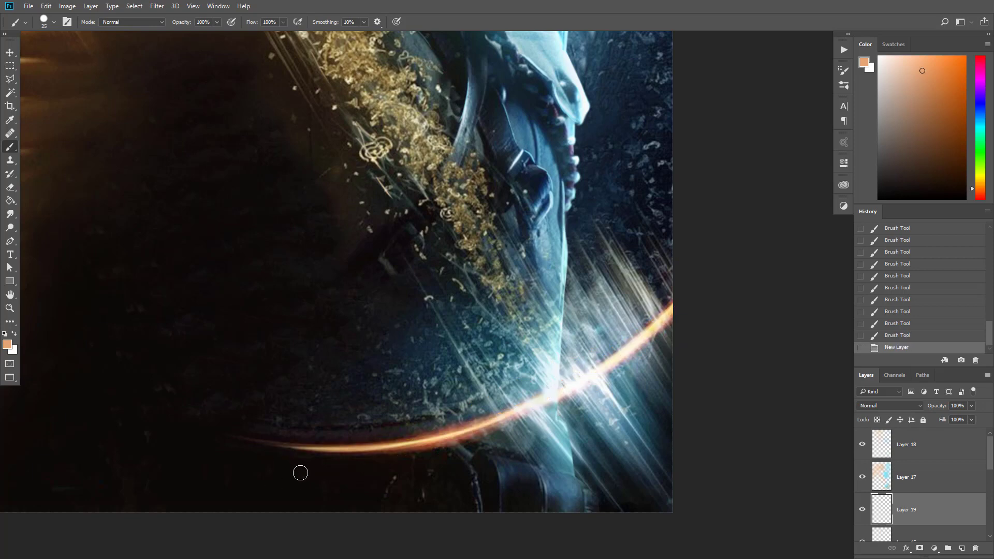
left_click_drag(275, 443, 672, 259)
key("ctrl+z")
scroll(371, 418, "up", 2)
key("ctrl+z")
key("ctrl+z")
Step: Switch to the Soft Round Pressure Size brush and paint orange along the glowing arc up to the poster's edge
right_click(517, 150)
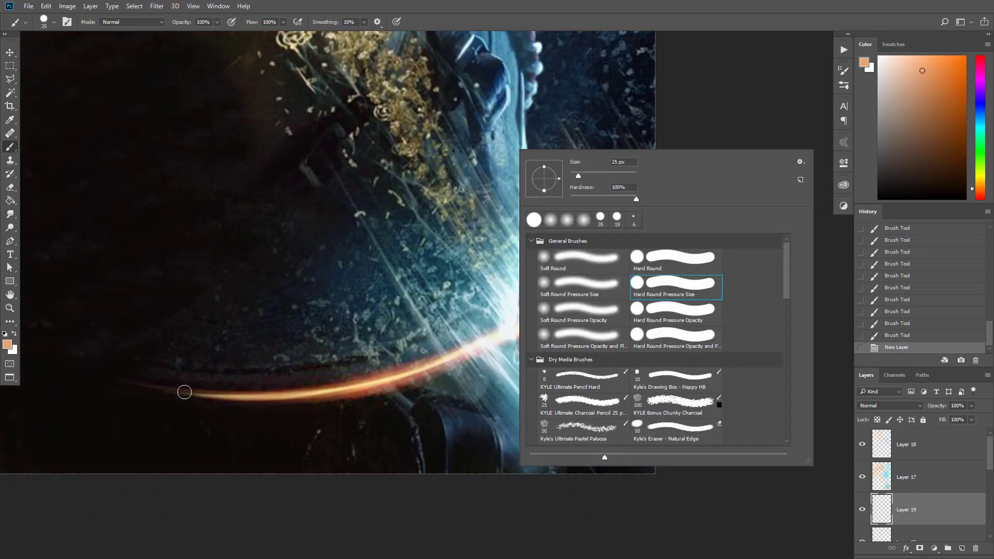
left_click(584, 289)
left_click_drag(184, 391, 316, 375)
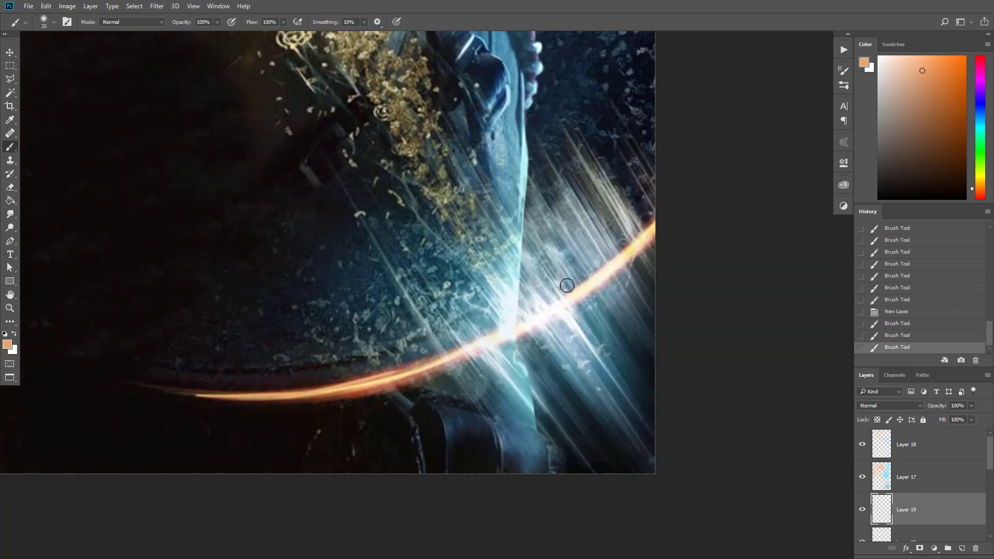
key("ctrl+z")
left_click_drag(394, 373, 545, 300)
left_click_drag(505, 335, 629, 249)
left_click_drag(567, 287, 654, 225)
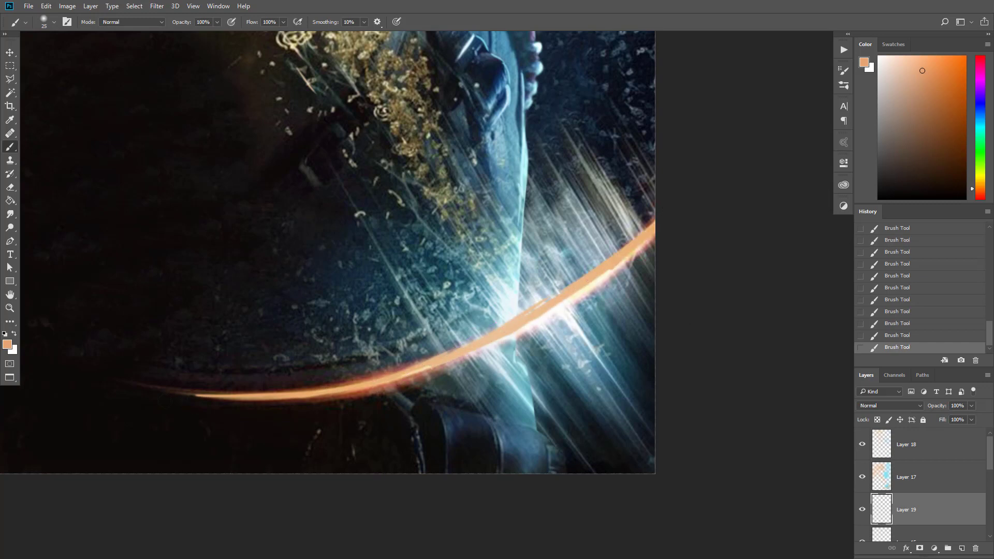
Step: Undo the latest brush strokes and repaint the orange along the middle of the glowing arc
key("ctrl+alt+z")
key("ctrl+alt+z")
key("ctrl+alt+z")
key("ctrl+alt+z")
key("ctrl+alt+z")
key("ctrl+alt+z")
key("ctrl+alt+z")
key("ctrl+alt+z")
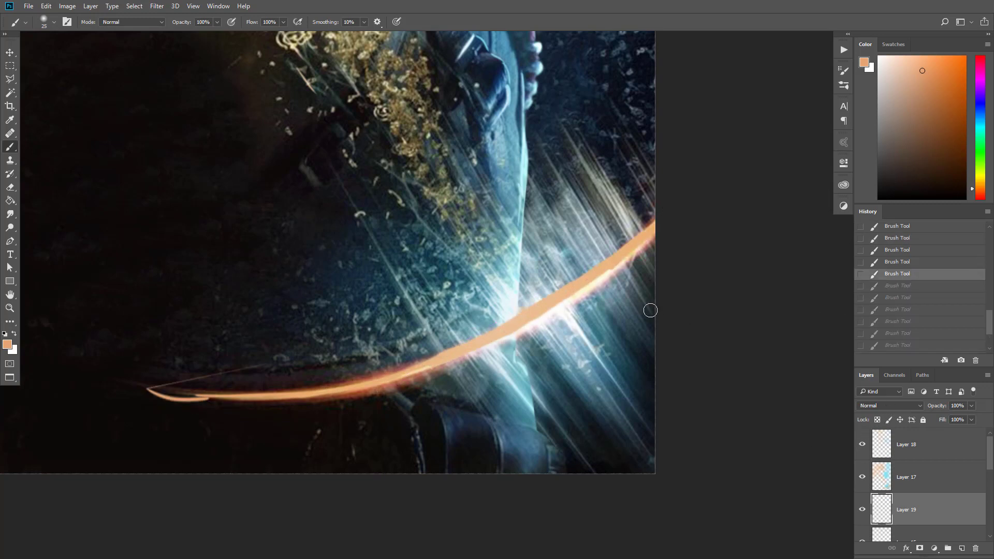
left_click_drag(440, 360, 362, 386)
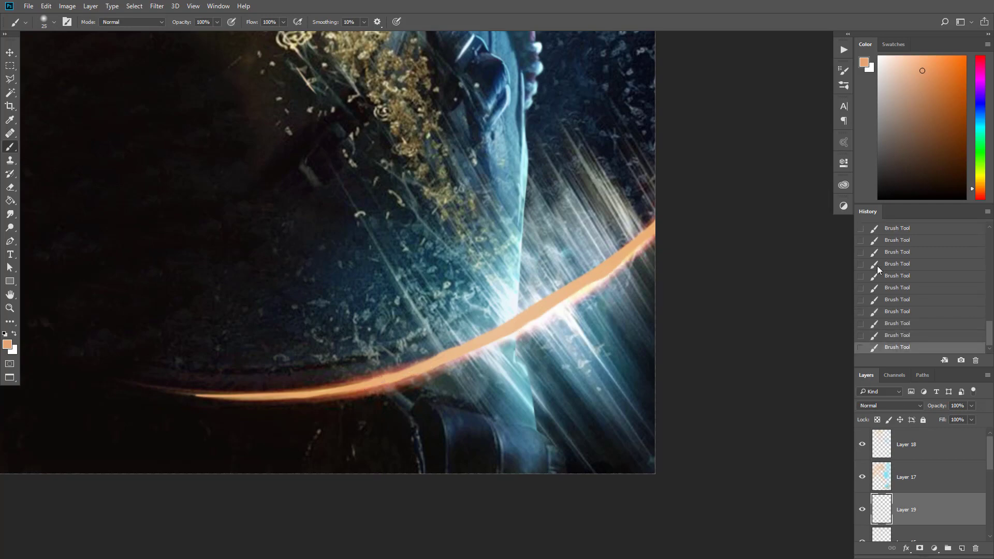
Step: Set the arc's paint layer to Screen blending and brush more orange along the arc left of the flare
left_click(916, 406)
left_click(878, 268)
left_click_drag(386, 388, 433, 368)
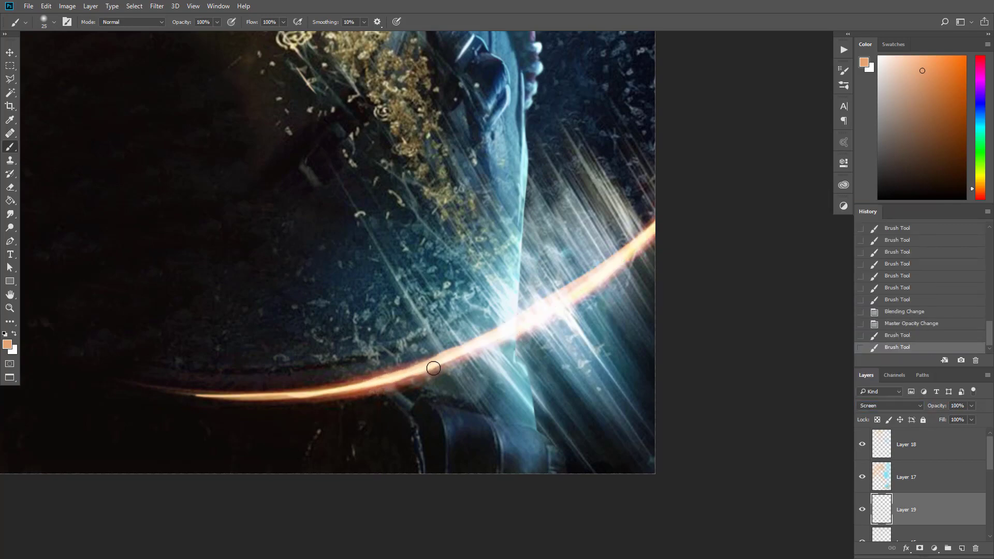
scroll(531, 343, "down", 5)
Step: Give the arc's paint layer an Outer Glow in orange-red f95a29 and collapse its effects list
double_click(931, 512)
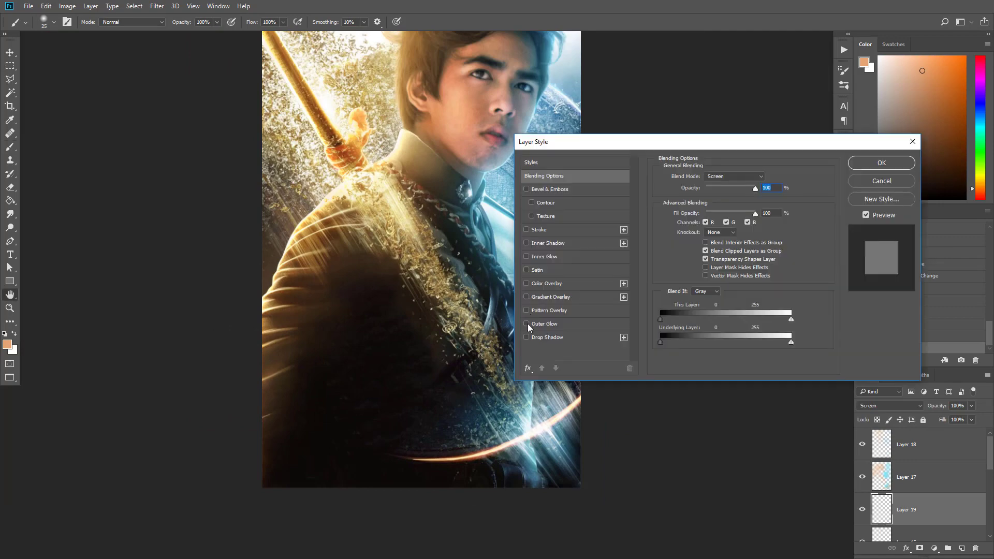
left_click(526, 324)
left_click(684, 213)
left_click(854, 288)
left_click(834, 192)
left_click(854, 293)
left_click(828, 174)
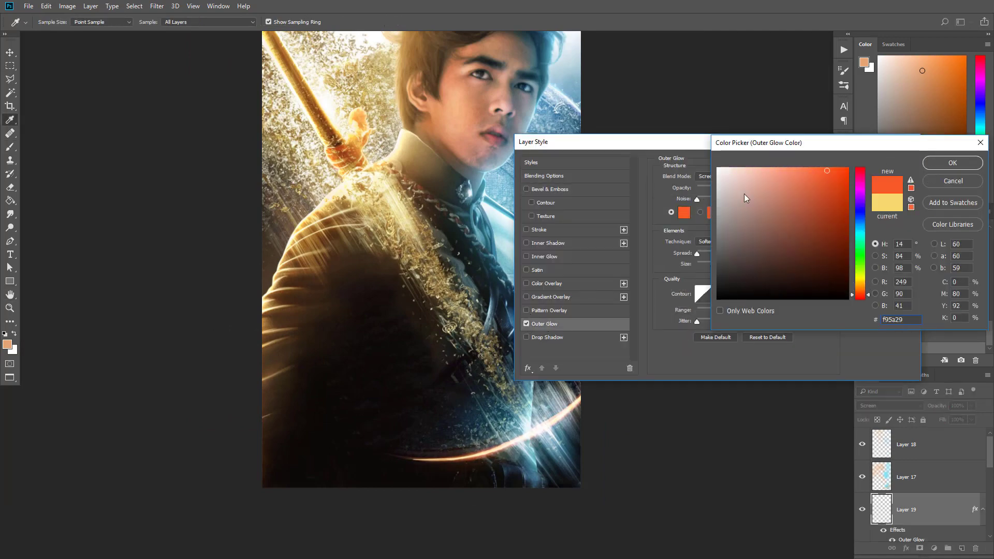
left_click(952, 163)
left_click(880, 163)
scroll(595, 389, "down", 4)
scroll(477, 307, "up", 2)
scroll(932, 492, "down", 1)
left_click(983, 509)
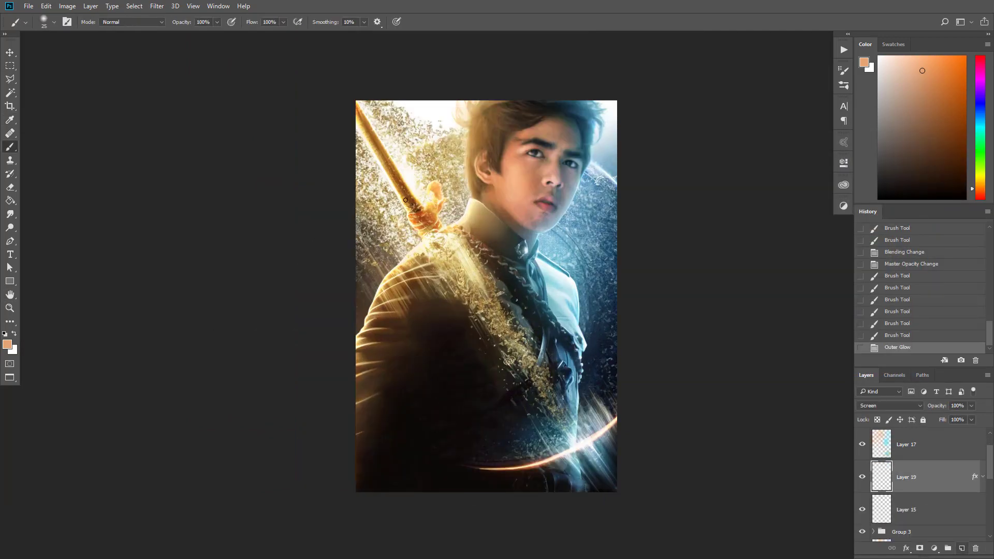
Step: Add a layer above the arc paint and scatter WG Dust Particles over the dark coat in gold sampled from the image
left_click(961, 548)
left_click(425, 441)
scroll(539, 422, "down", 2)
left_click(539, 423)
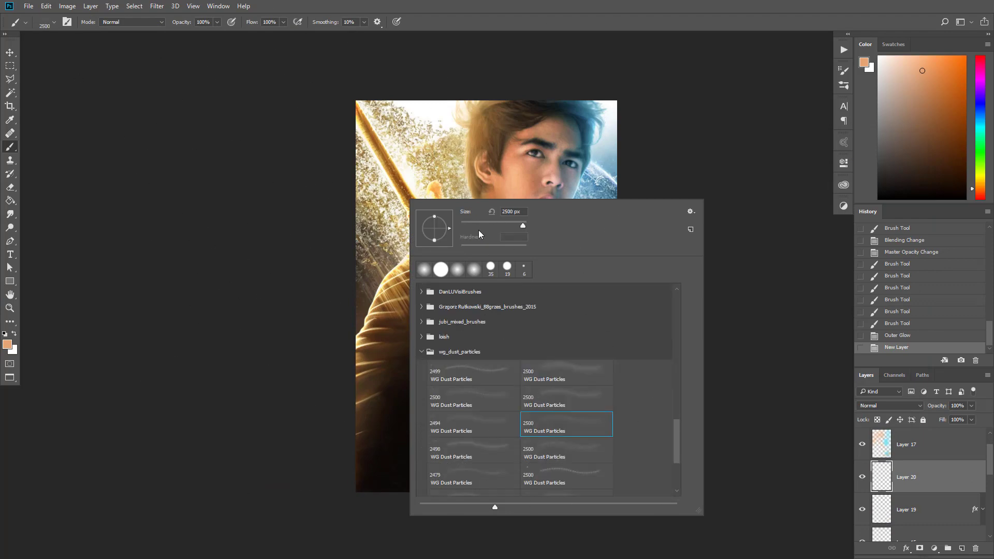
left_click(480, 228)
key("Return")
scroll(558, 281, "up", 5)
left_click(565, 288, "alt")
scroll(493, 272, "down", 5)
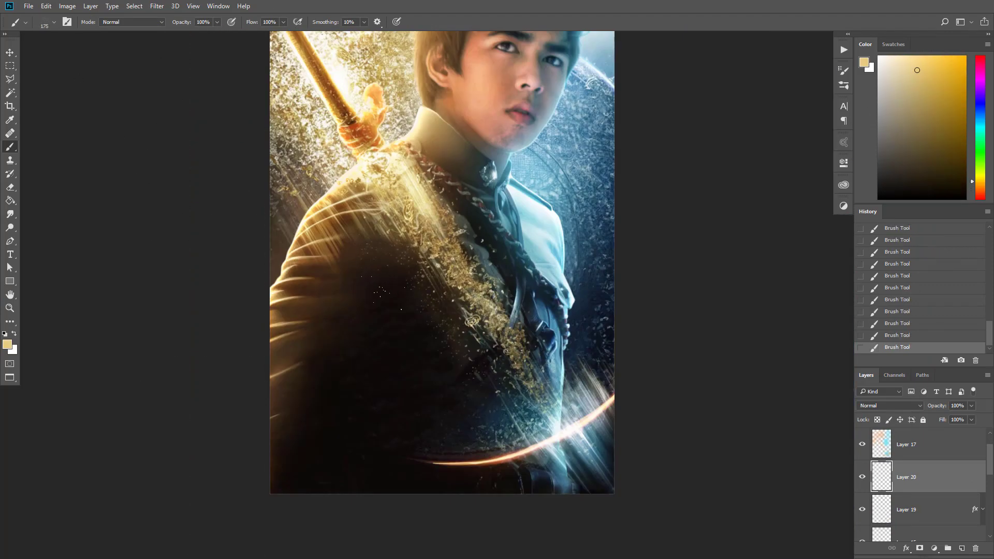
scroll(381, 291, "down", 3)
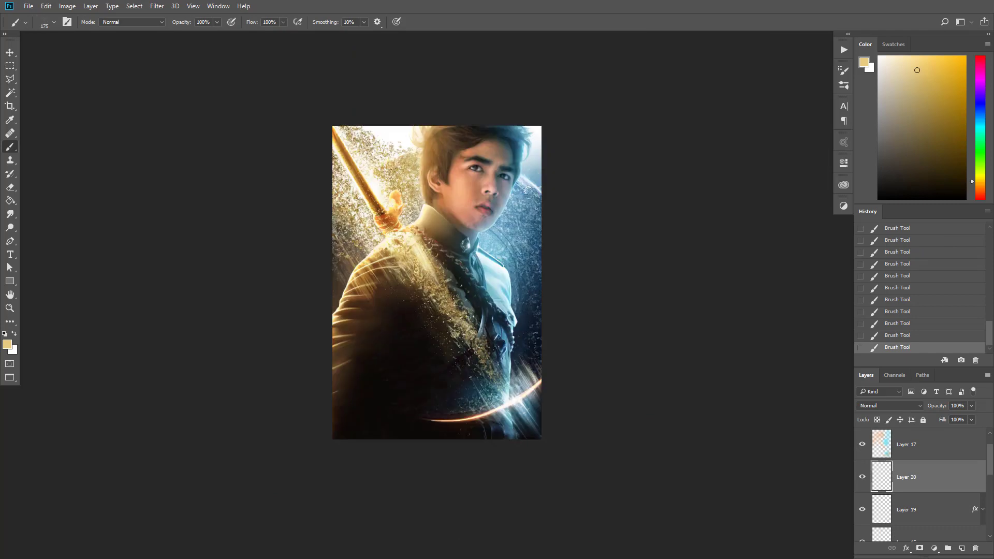
scroll(431, 316, "up", 2)
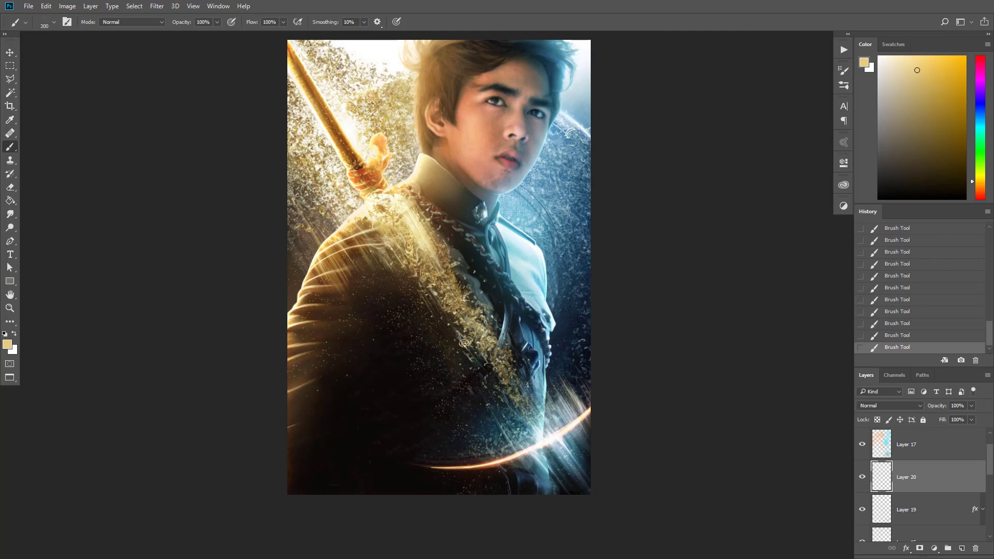
scroll(355, 310, "down", 2)
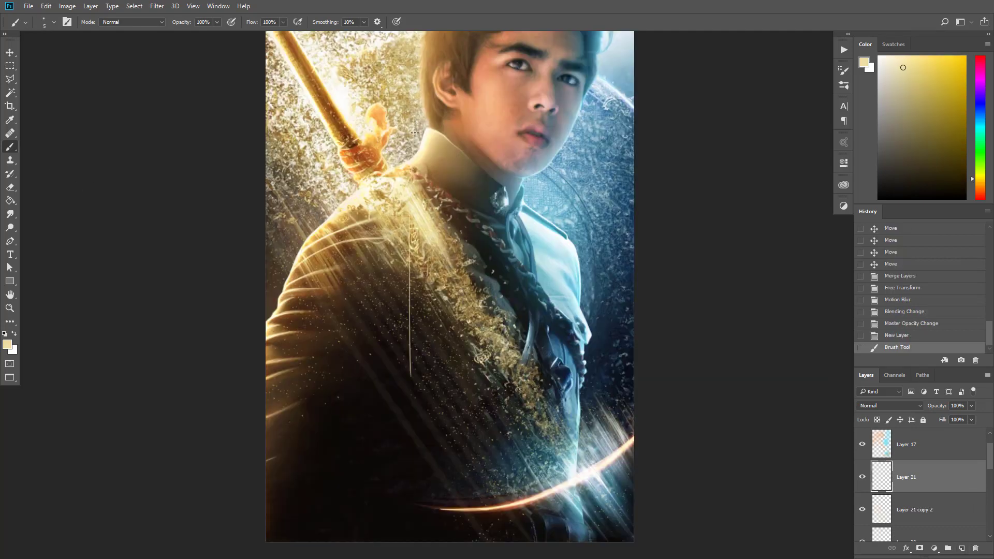
Step: Paint a set of thin, straight vertical pale-gold lines of varying length across the collar and coat
left_click(416, 442, "shift")
left_click_drag(427, 477, 427, 129)
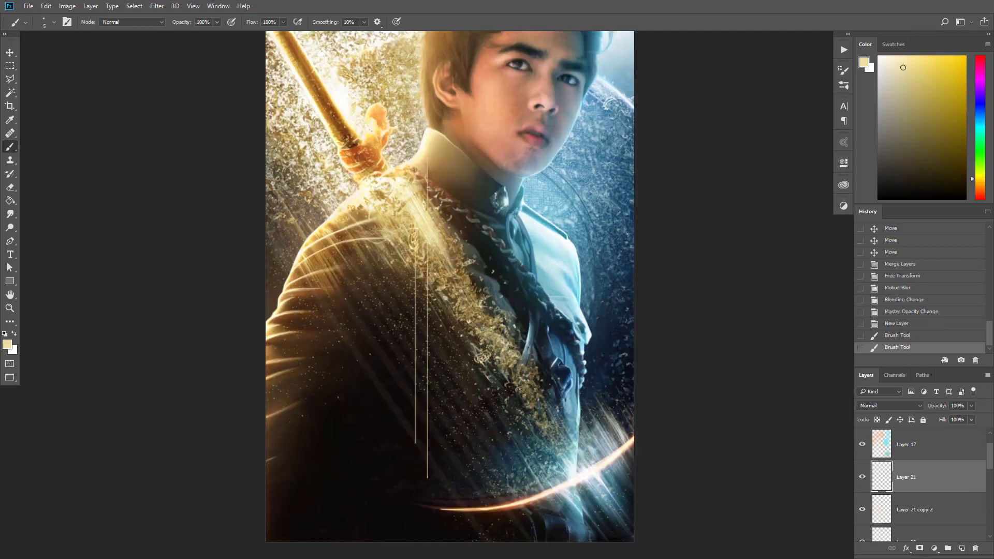
left_click_drag(407, 428, 407, 130)
left_click_drag(432, 448, 432, 116)
left_click_drag(401, 442, 400, 155)
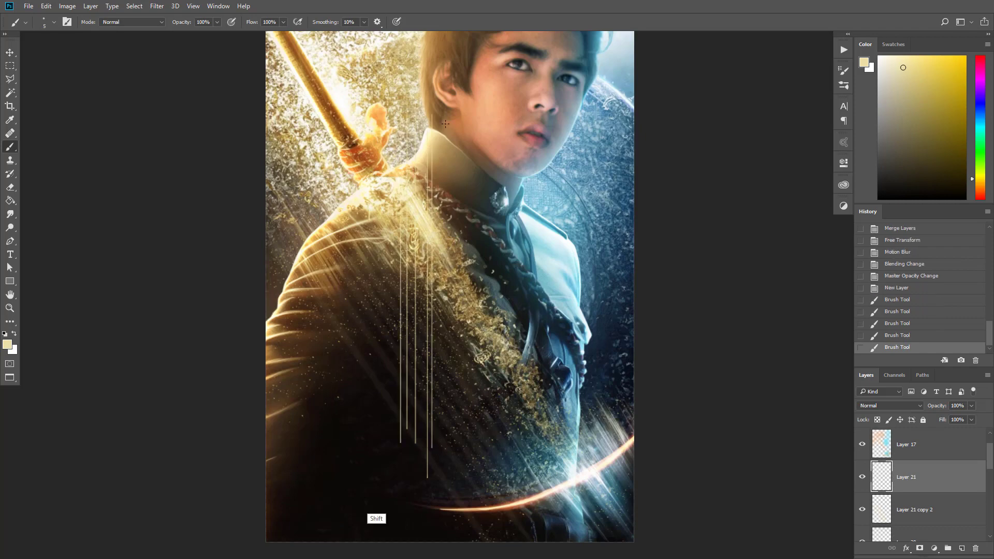
left_click_drag(393, 495, 393, 165)
left_click_drag(438, 471, 439, 103)
left_click_drag(423, 507, 424, 121)
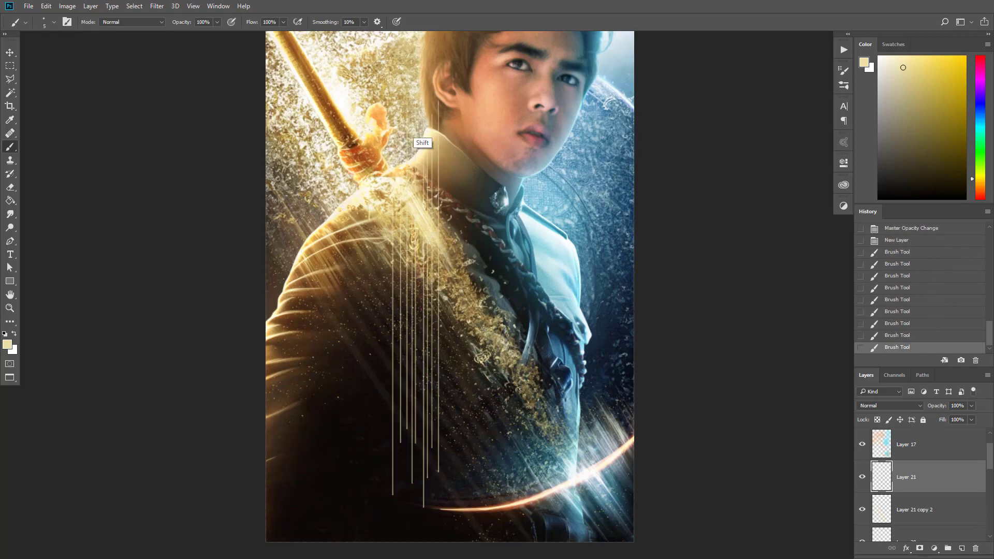
left_click_drag(379, 152, 337, 130)
left_click_drag(360, 318, 378, 334)
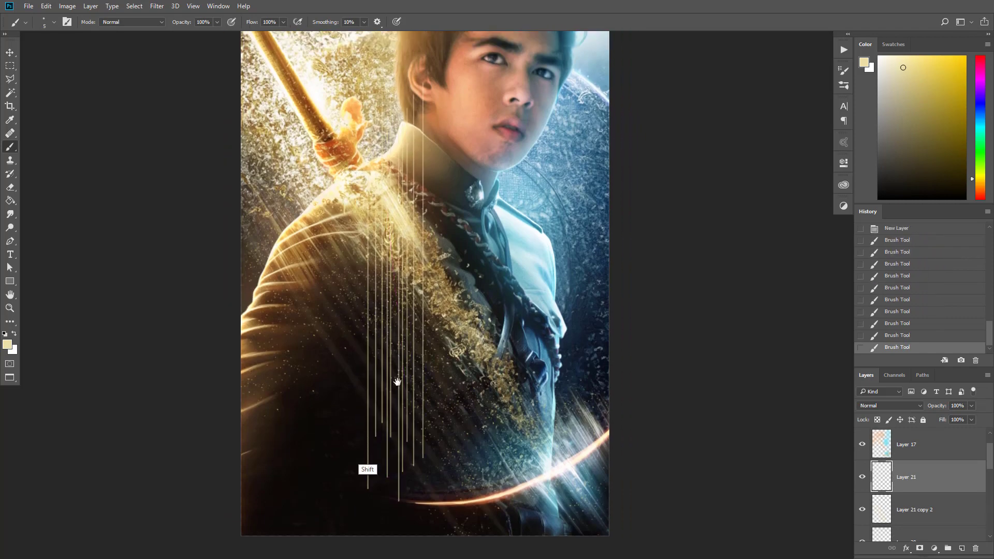
left_click_drag(397, 383, 412, 387)
left_click_drag(384, 444, 371, 445)
left_click_drag(421, 111, 422, 473)
mouse_move(375, 199)
left_mouse_down()
mouse_move(375, 489)
mouse_move(363, 237)
left_mouse_up()
Step: Duplicate the vertical lines twice sideways across the figure and merge the copies into one layer
scroll(393, 287, "down", 2)
key("v")
left_click_drag(394, 279, 448, 265)
left_click_drag(450, 268, 505, 267)
left_click(928, 509, "shift")
key("ctrl+e")
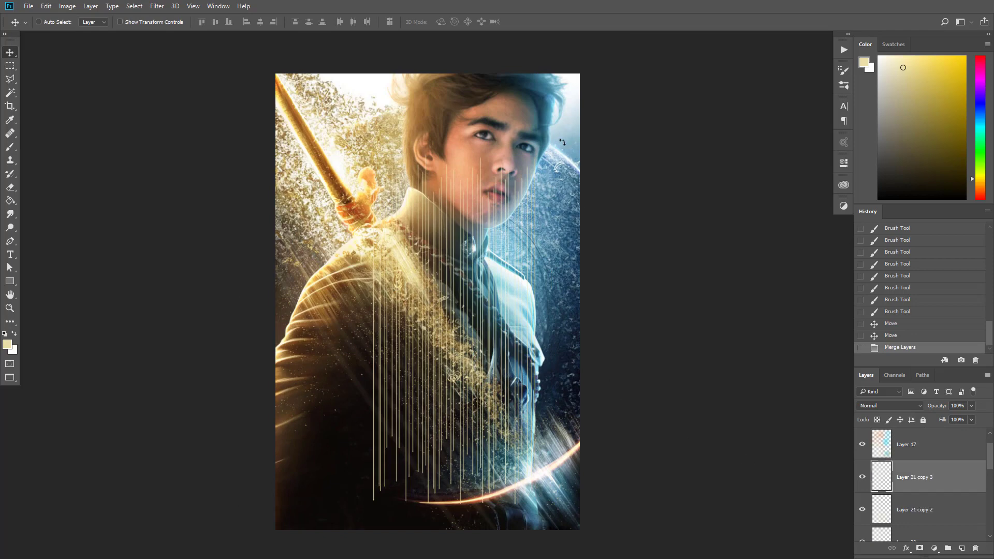
Step: Rotate the merged lines diagonally over the coat and apply a Motion Blur with angle -50° and distance 225 pixels
key("ctrl+t")
left_click_drag(560, 140, 409, 125)
left_click_drag(401, 268, 380, 254)
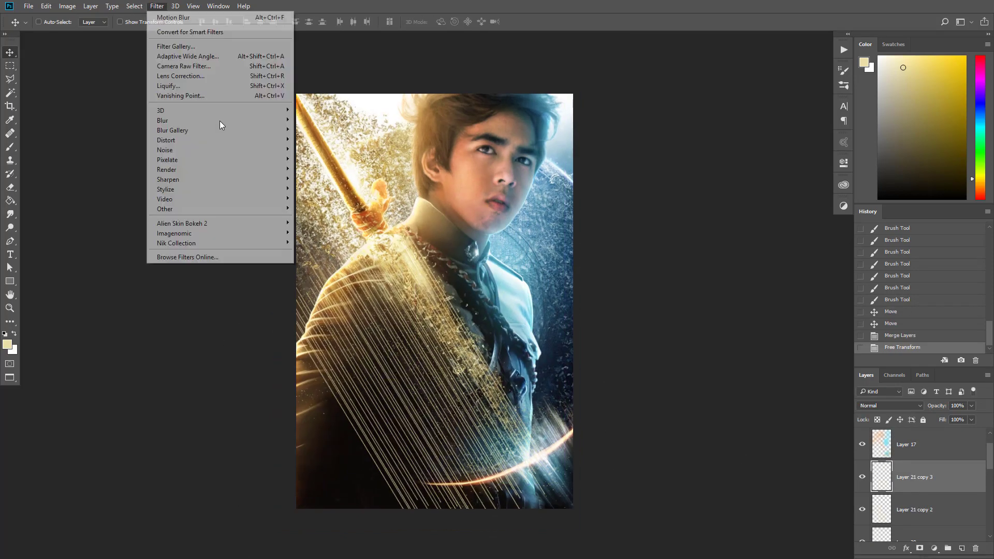
mouse_move(219, 120)
left_click(320, 178)
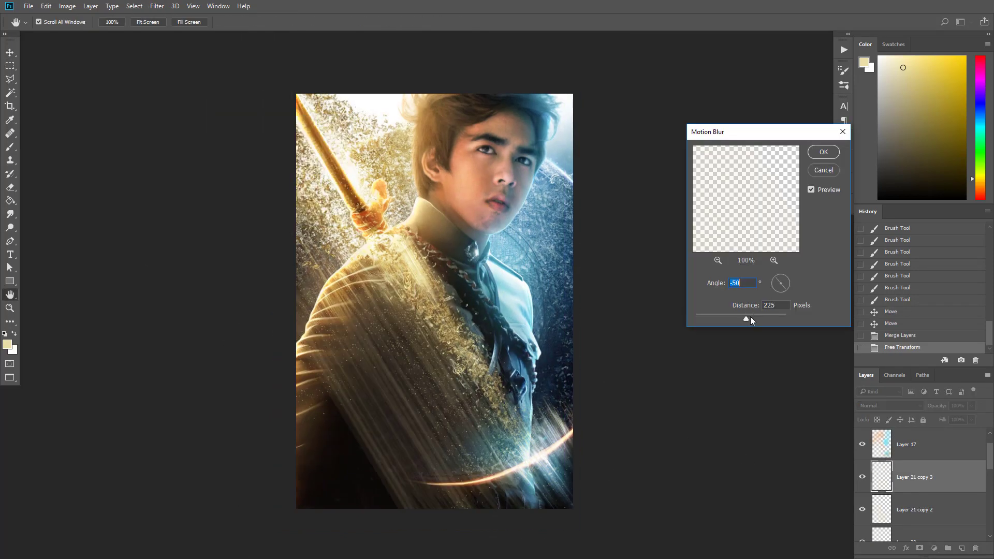
left_click(823, 152)
Step: Add a mask to the blurred streaks and fade their lower-left part with a large soft black brush
left_click(919, 547)
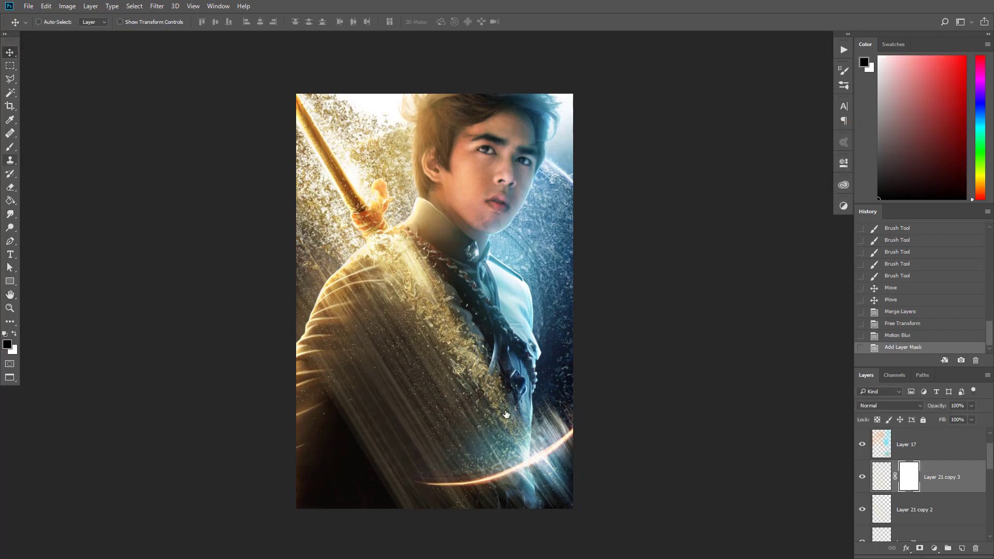
key("b")
right_click(440, 410)
left_click(328, 399)
key("bracketright")
key("bracketright")
key("bracketright")
key("bracketright")
key("bracketright")
key("bracketright")
key("bracketright")
key("bracketright")
key("bracketright")
key("bracketright")
key("bracketright")
key("bracketright")
key("bracketright")
key("bracketright")
left_click(357, 445)
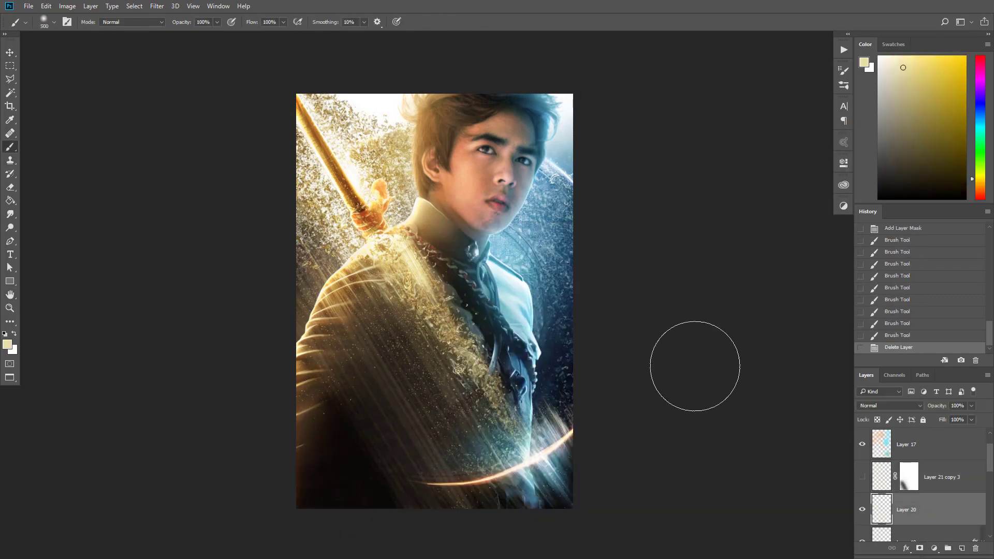
Step: Shift the masked streak layer slightly upward over the coat
scroll(695, 366, "down", 1)
key("v")
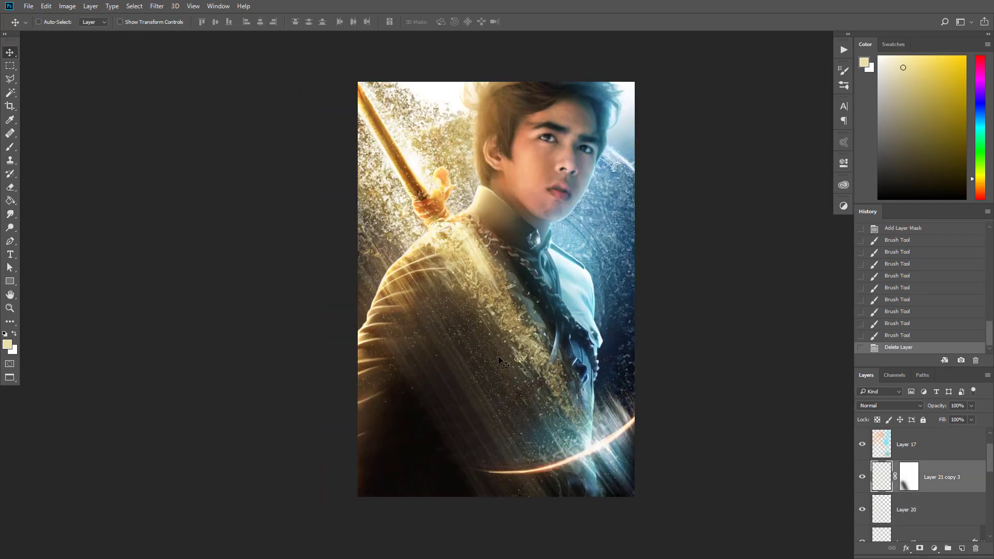
left_click_drag(499, 361, 495, 331)
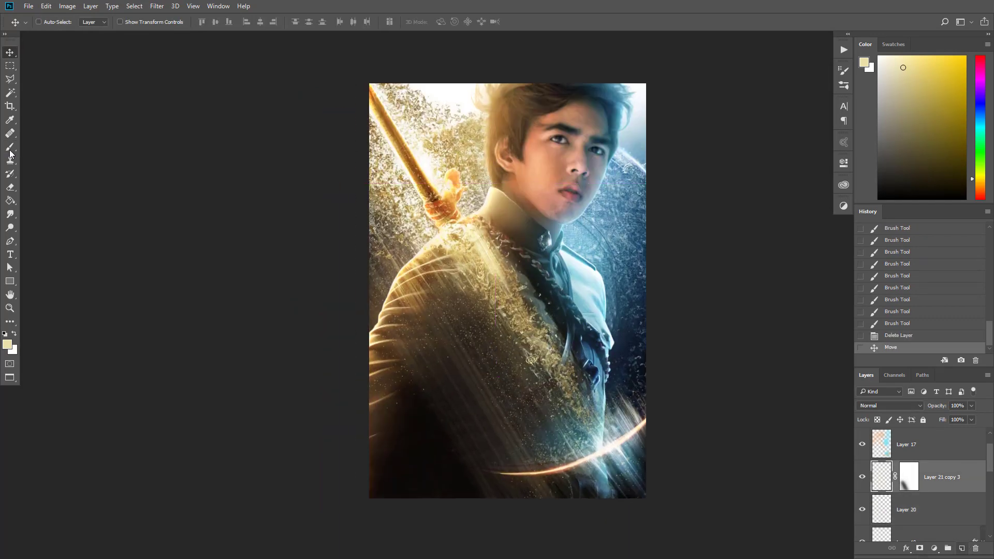
Step: Add a layer above the streaks, scatter WG Dust Particles in sampled gold and teal, and erase the excess
key("ctrl+shift+alt+n")
key("b")
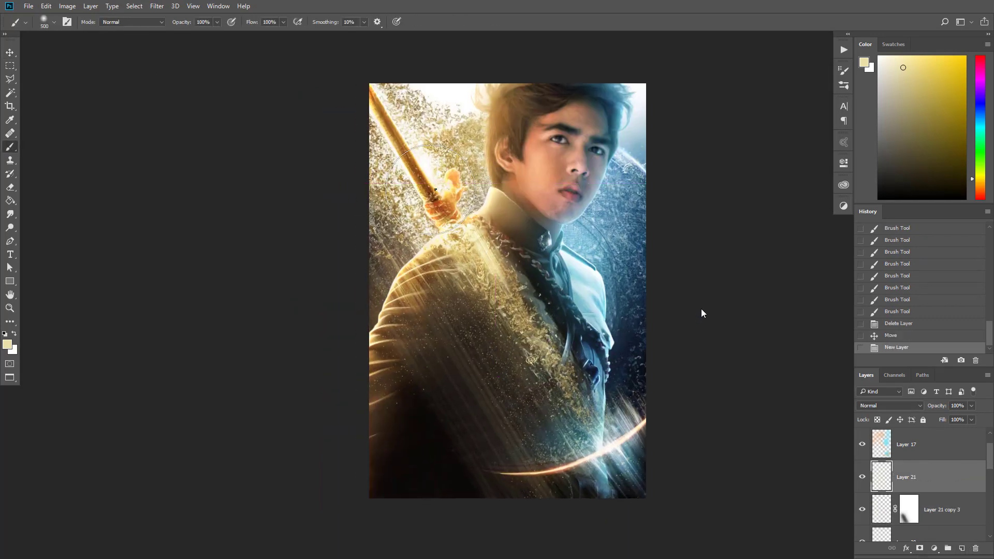
right_click(435, 189)
scroll(599, 413, "down", 3)
left_click(592, 321)
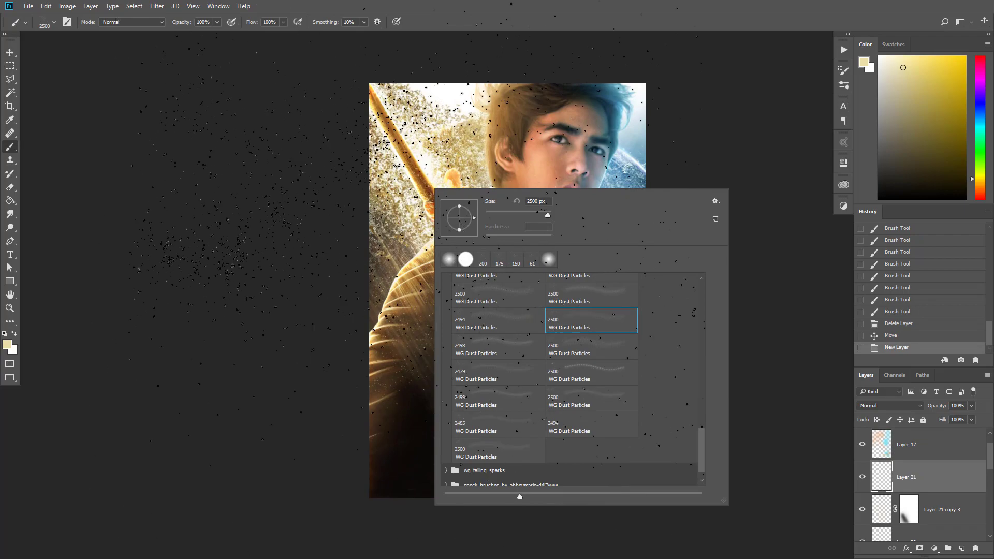
key("Return")
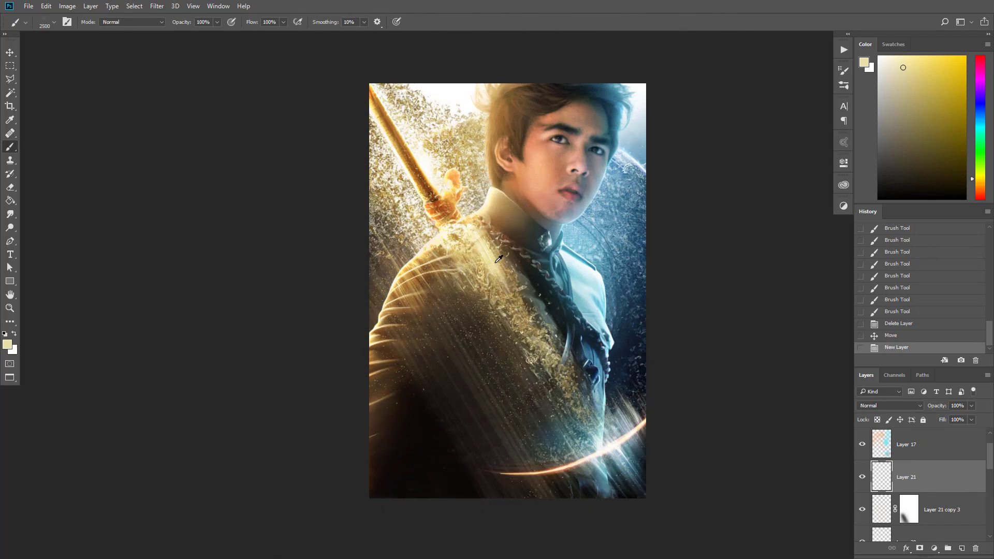
left_click(496, 262, "alt")
left_click(934, 509)
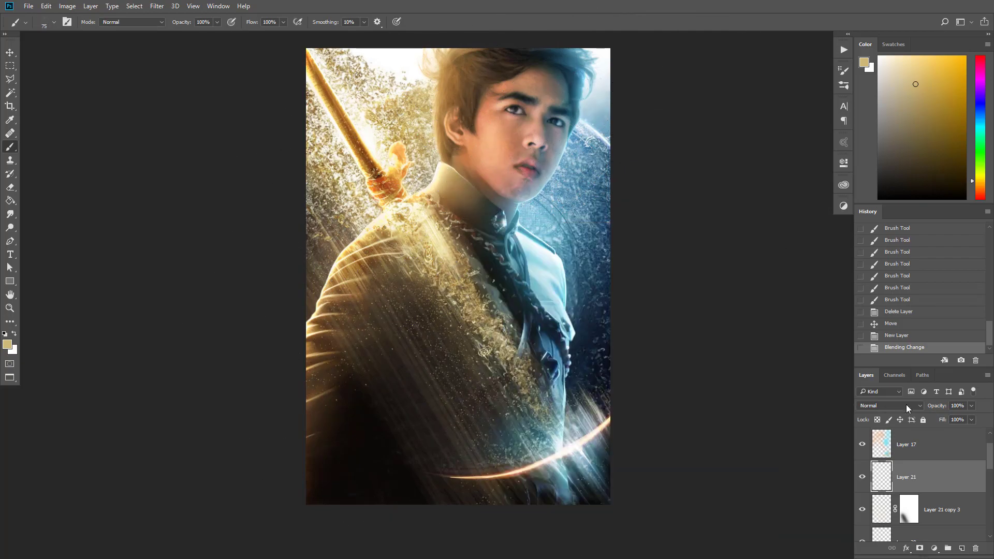
left_click(906, 405)
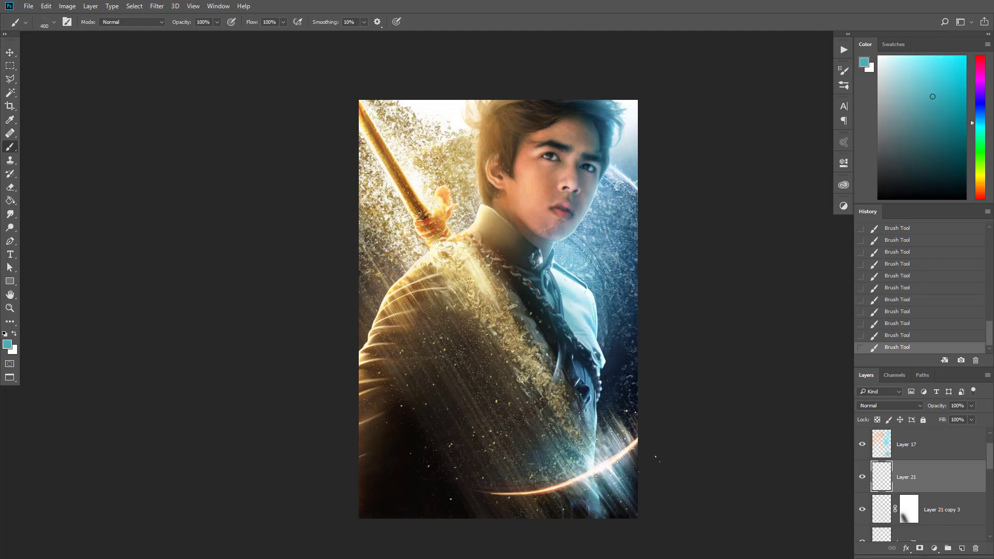
key("e")
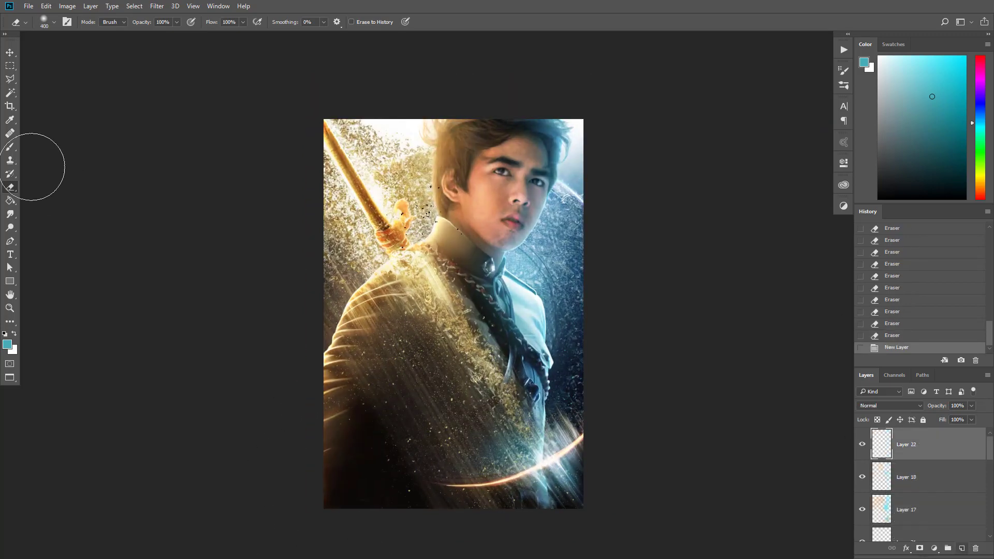
Step: Dab a 700 px soft orange glow over the chest on the empty top layer and set it to Screen
left_click(10, 146)
right_click(423, 217)
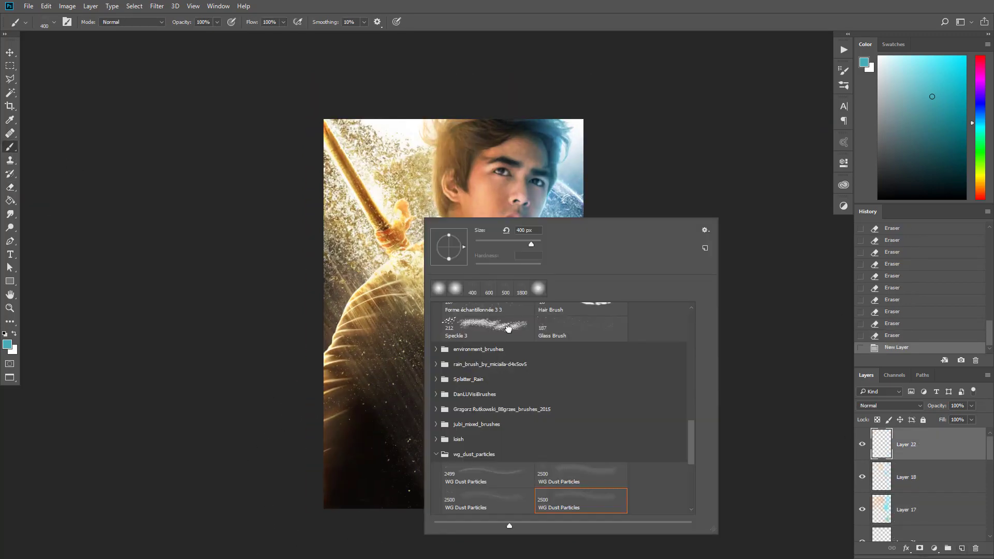
left_click(508, 328)
left_click_drag(979, 124, 979, 184)
left_click(939, 80)
left_click(448, 310)
left_click(889, 406)
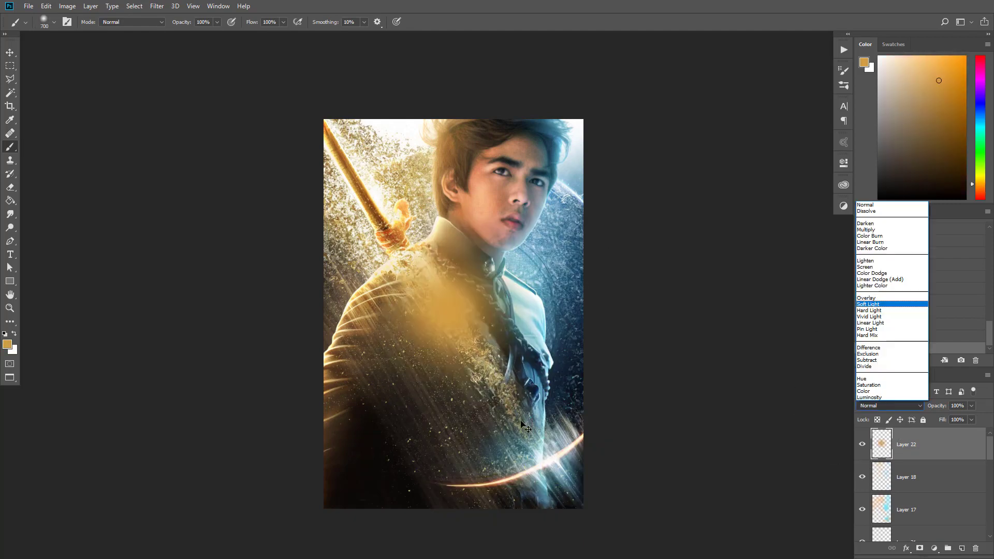
left_click(875, 269)
Step: Slightly enlarge the orange chest glow, reposition it over the sash, and lower its layer opacity
key("ctrl+t")
left_click_drag(461, 282, 447, 265)
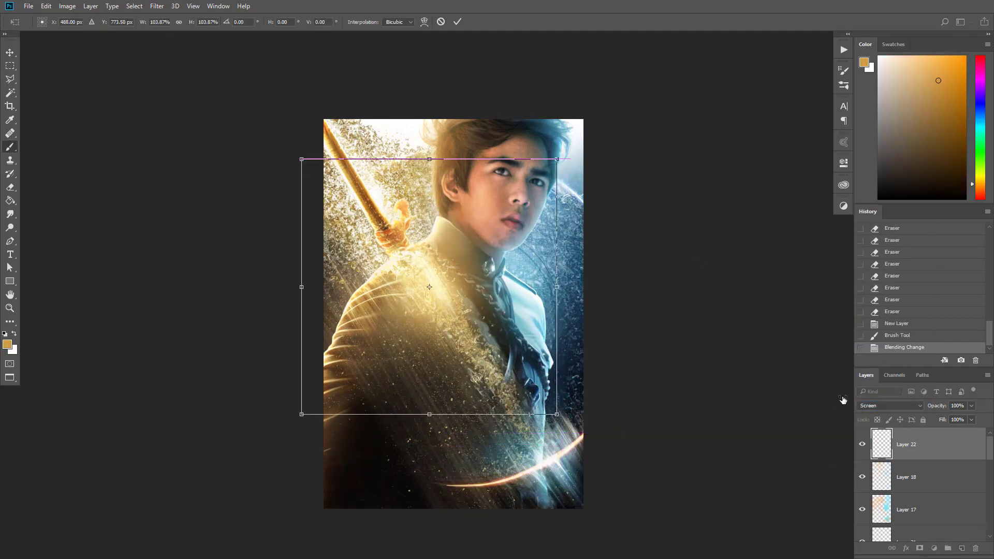
key("Return")
left_click_drag(937, 406, 848, 398)
Step: Add another layer with a more saturated orange 700 px soft dab near the collar and set it to Screen
key("ctrl+shift+alt+n")
left_click_drag(979, 184, 979, 184)
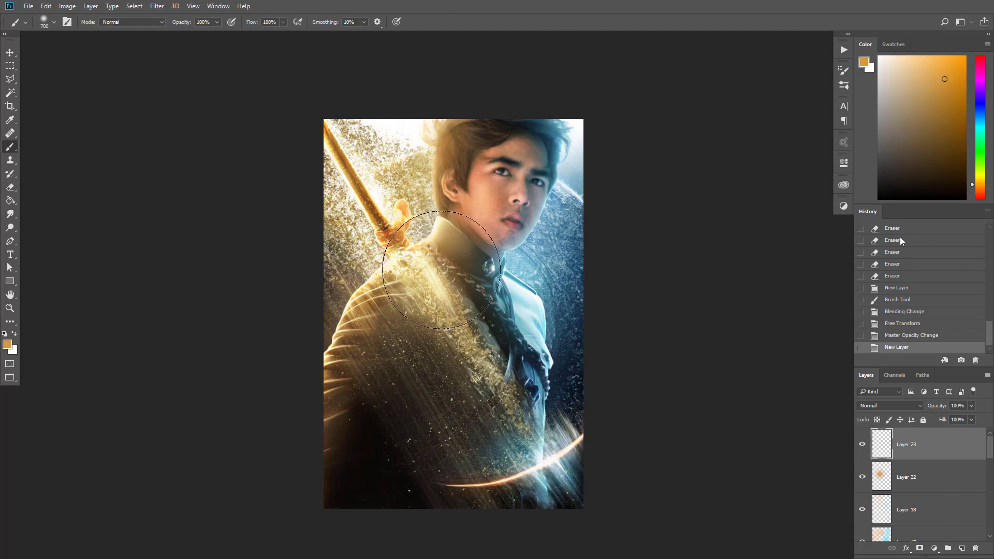
left_click(443, 272)
left_click(889, 405)
left_click(873, 273)
Step: Move the second orange glow to the poster's upper-left corner, enlarge it, and reduce its layer opacity
key("ctrl+t")
left_click_drag(452, 264, 409, 207)
left_click_drag(520, 336, 535, 350)
left_click_drag(518, 322, 478, 260)
key("Return")
scroll(512, 311, "down", 2)
left_click_drag(821, 397, 935, 421)
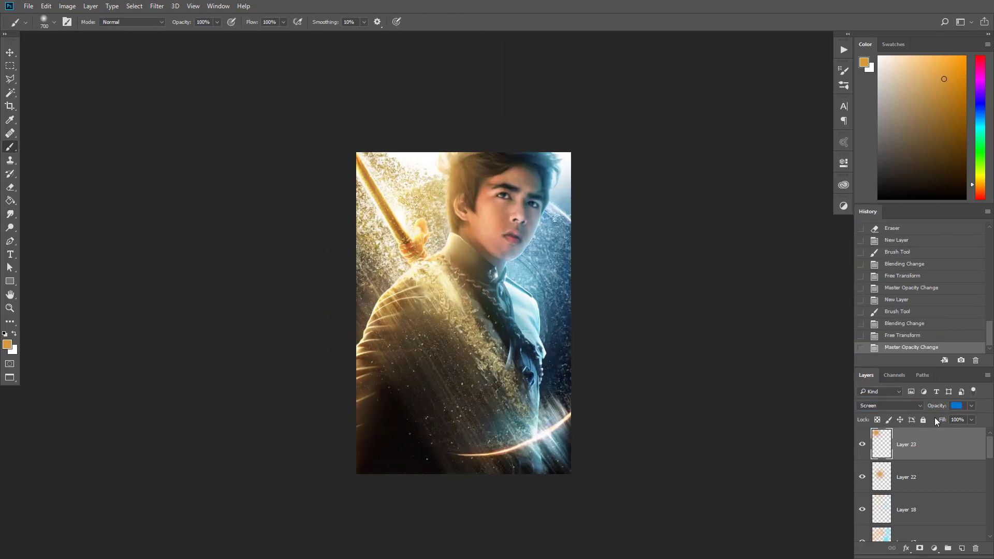
Step: Dab a soft cyan glow over the figure on a new top layer and set it to Screen
left_click(979, 125)
left_click(461, 284)
left_click(889, 405)
left_click(874, 273)
Step: Move the cyan glow over the cool-side background beside the shoulder and scale it up
key("ctrl+t")
left_click_drag(464, 322, 562, 300)
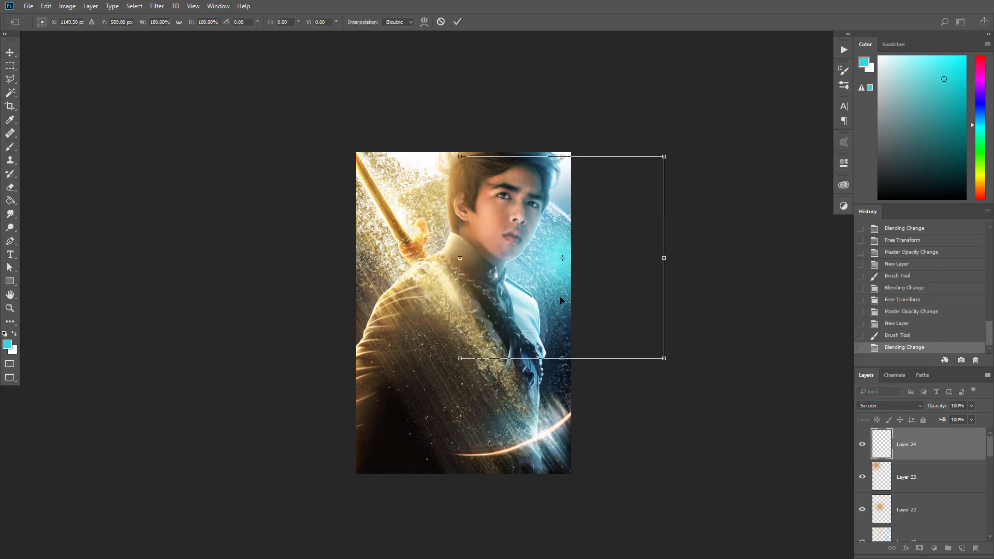
left_click_drag(663, 357, 697, 391)
mouse_move(542, 286)
left_mouse_down()
mouse_move(547, 328)
mouse_move(535, 283)
left_mouse_up()
key("Return")
Step: Shift the cyan glow's hue toward blue with Hue/Saturation and lower its layer opacity
key("ctrl+u")
mouse_move(737, 301)
left_mouse_down()
mouse_move(753, 303)
mouse_move(745, 301)
left_mouse_up()
left_click(837, 254)
left_click_drag(935, 407, 899, 405)
Step: Reposition the blue glow around the cool-side shoulder and background and set its layer opacity to 10%
key("v")
left_click_drag(543, 249, 508, 249)
left_click_drag(935, 406, 900, 407)
scroll(534, 414, "up", 5)
left_click(940, 407)
left_click_drag(569, 331, 594, 351)
scroll(591, 331, "down", 1)
left_click_drag(614, 258, 580, 248)
scroll(592, 301, "down", 2)
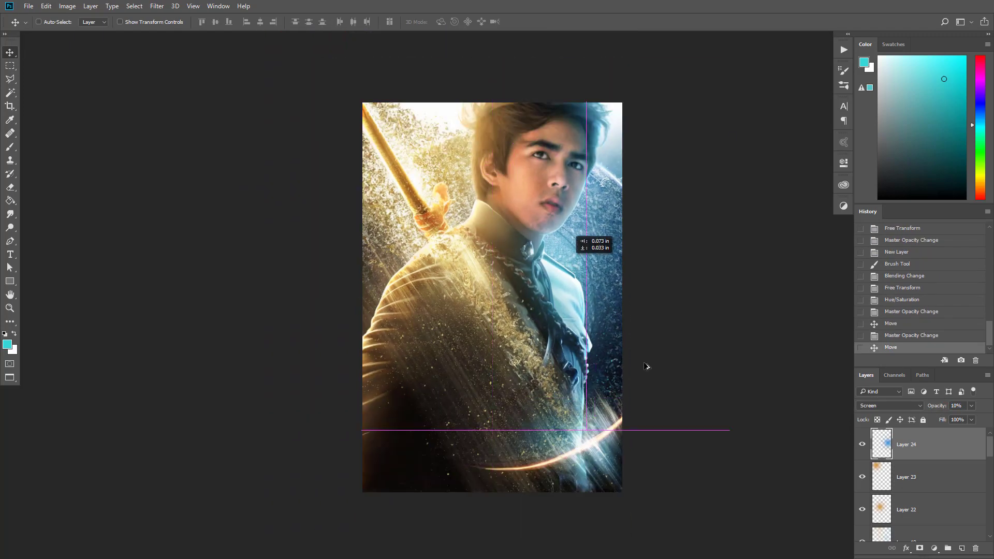
Step: Shift the blue glow beside the cool-side shoulder and stamp all visible layers into a new top layer
left_click_drag(704, 414, 653, 415)
scroll(652, 416, "up", 1)
key("ctrl+shift+alt+e")
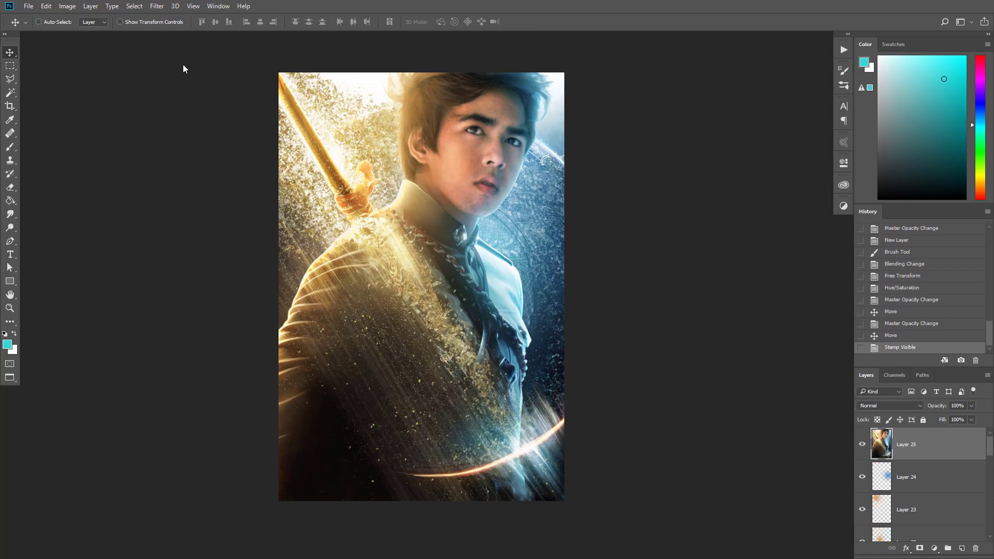
Step: Adjust the stamped layer's basic tones in Camera Raw: Highlights -15, Shadows +2, Whites -18, Clarity +14, Vibrance +11
key("ctrl+shift+a")
left_click_drag(694, 245, 718, 261)
left_click_drag(668, 246, 660, 245)
left_click_drag(717, 261, 684, 245)
left_click_drag(681, 261, 683, 293)
left_click_drag(707, 319, 714, 336)
Step: Lift the black point of the RGB point curve while anchoring the shadows, and set the sharpening Amount to 19
left_click(639, 115)
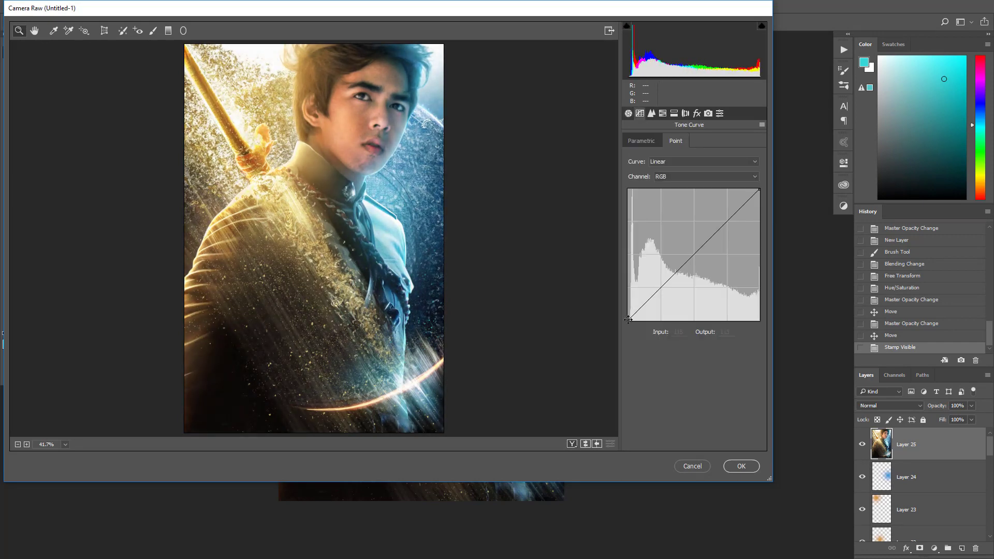
left_click(661, 288)
mouse_move(628, 320)
left_mouse_down()
mouse_move(628, 301)
mouse_move(628, 310)
left_mouse_up()
left_click(651, 113)
left_click(640, 113)
left_click(651, 113)
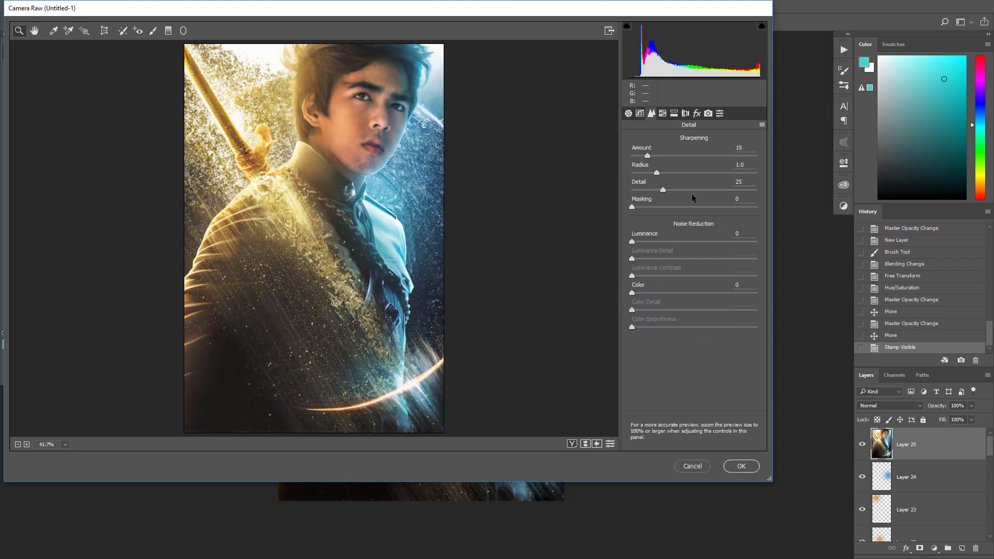
Step: Tune the HSL hues (Reds -18, Oranges +9, Greens +16) and saturation (Reds +20, Yellows +22, Greens +31, Aquas +15, Blues +17, Purples -5)
left_click(663, 113)
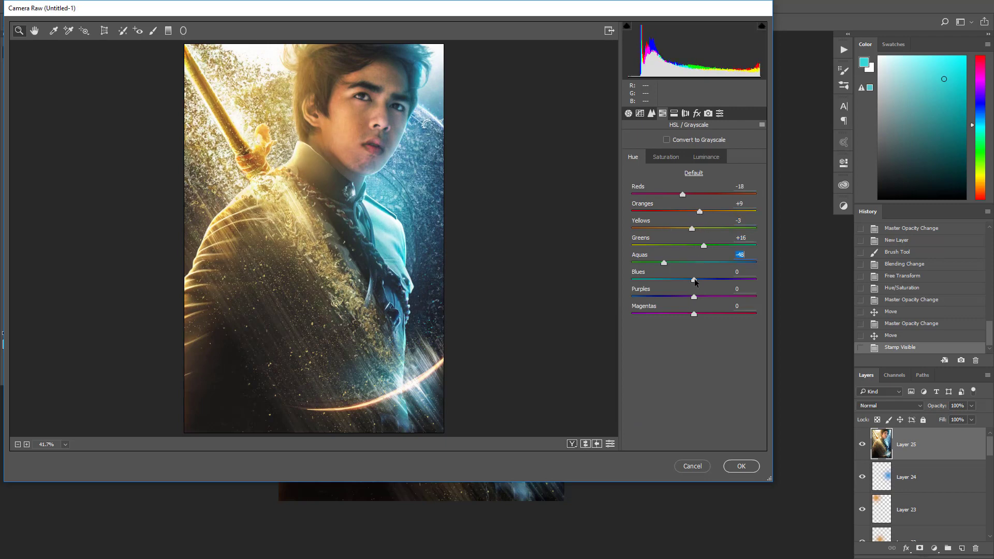
left_click(668, 157)
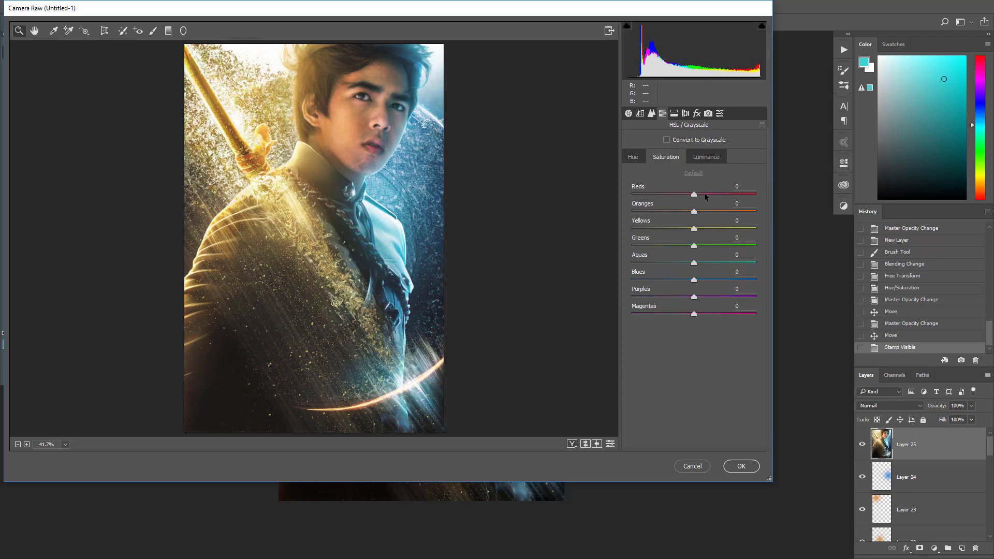
left_click(710, 225)
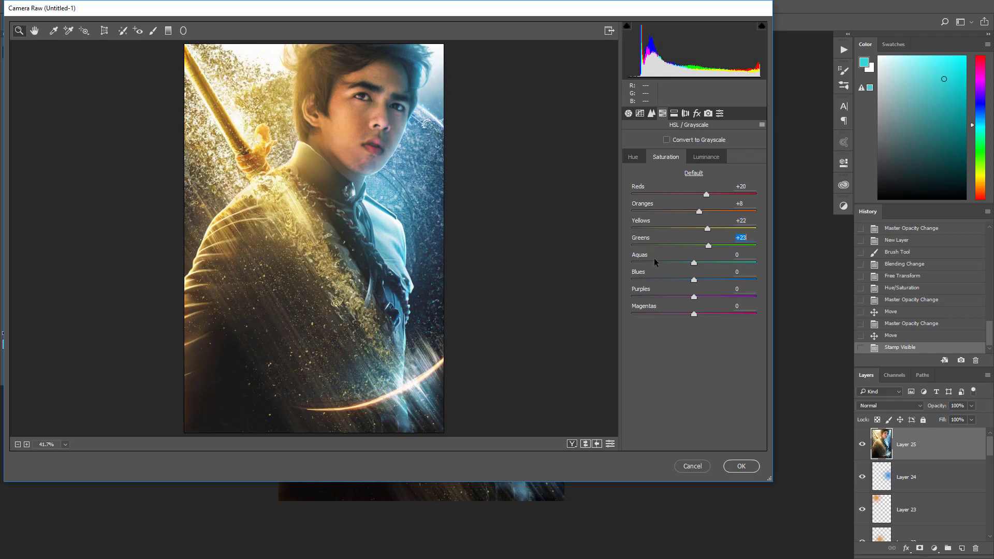
left_click_drag(672, 280, 707, 279)
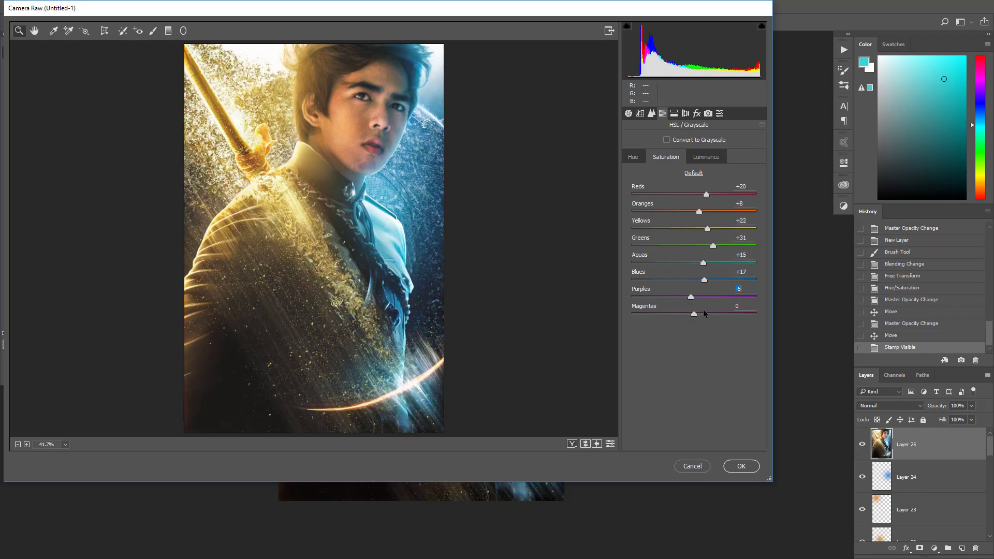
Step: Set the HSL luminance to Reds +10, Oranges +8, Yellows +6, Greens +11, Aquas -6, Blues -22, Purples +12 and Magentas +18
left_click(705, 157)
left_click_drag(694, 195, 667, 194)
left_click_drag(667, 195, 701, 228)
left_click_drag(694, 263, 680, 279)
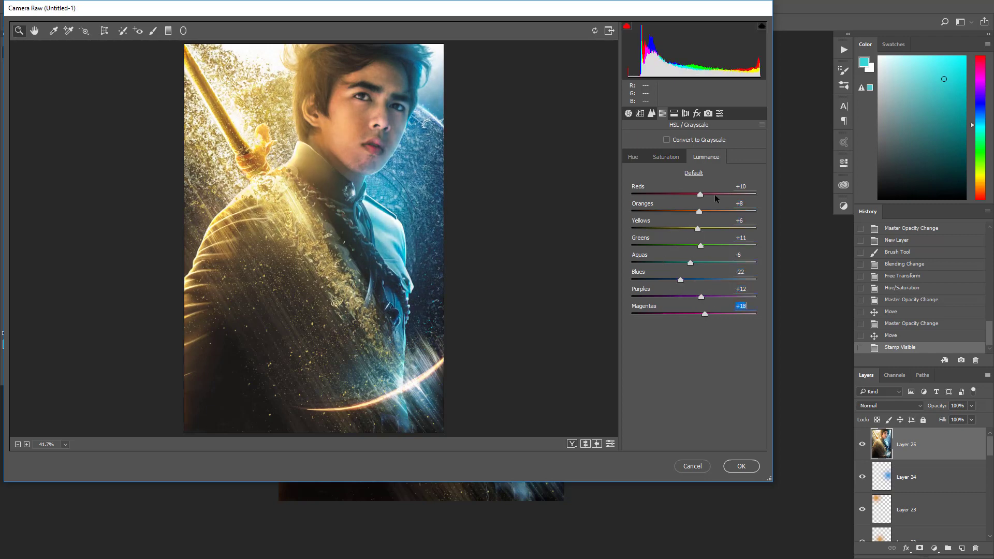
Step: Tint the shadows slightly with Split Toning by raising the shadow saturation and shifting the shadow hue
left_click(673, 113)
left_click_drag(632, 252, 644, 252)
left_click_drag(632, 234, 749, 235)
left_click(686, 113)
left_click(697, 114)
mouse_move(694, 283)
left_mouse_down()
mouse_move(679, 284)
mouse_move(693, 284)
left_mouse_up()
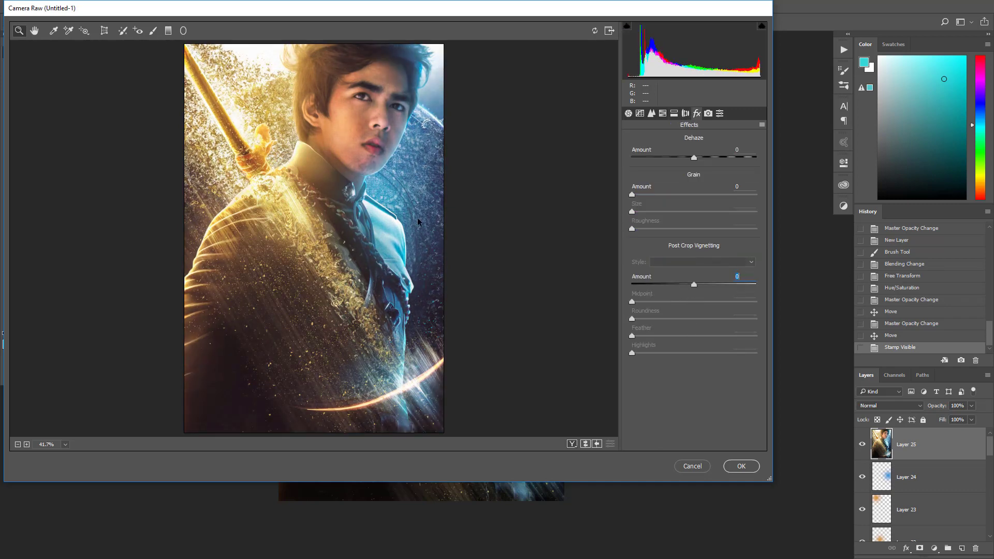
Step: Darken the warm-side coat and the cool-side edge of the poster with two graduated filters at Exposure -0.55
key("g")
left_click_drag(235, 360, 315, 295)
left_click_drag(693, 191, 684, 191)
left_click_drag(275, 327, 259, 340)
left_click_drag(490, 225, 417, 224)
mouse_move(480, 165)
left_mouse_down()
mouse_move(497, 169)
mouse_move(488, 169)
left_mouse_up()
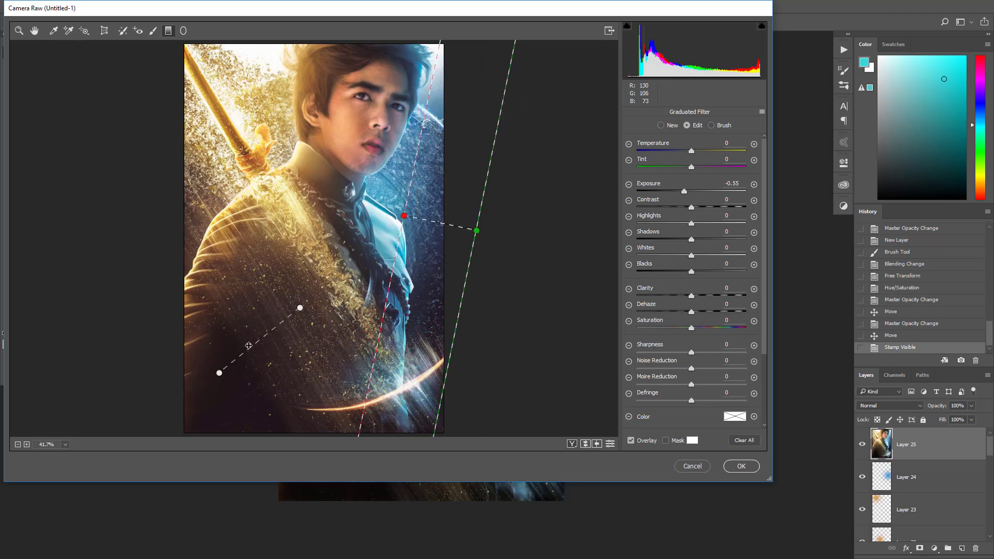
left_click_drag(219, 373, 210, 370)
Step: Set the overall Exposure to +0.15 and apply the Camera Raw adjustments
key("h")
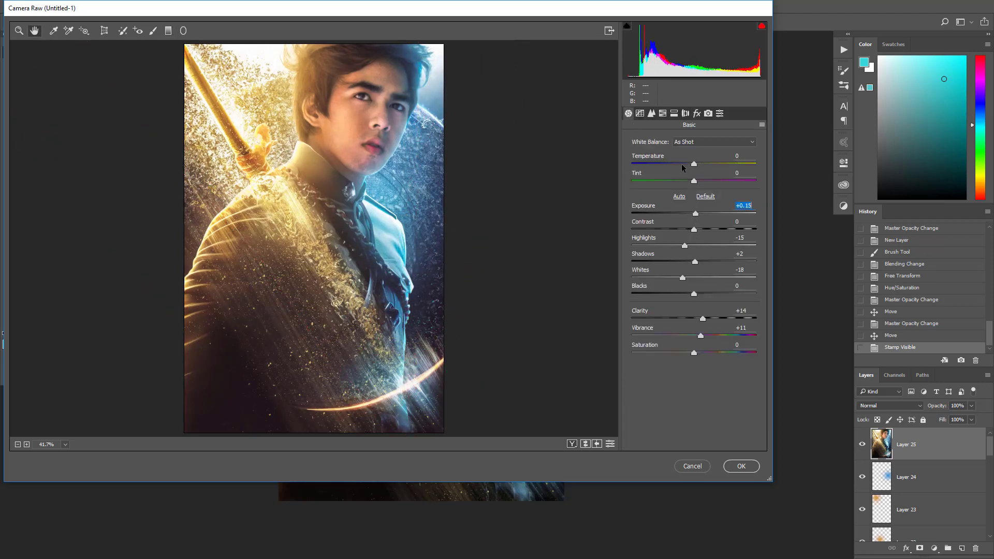
left_click(741, 466)
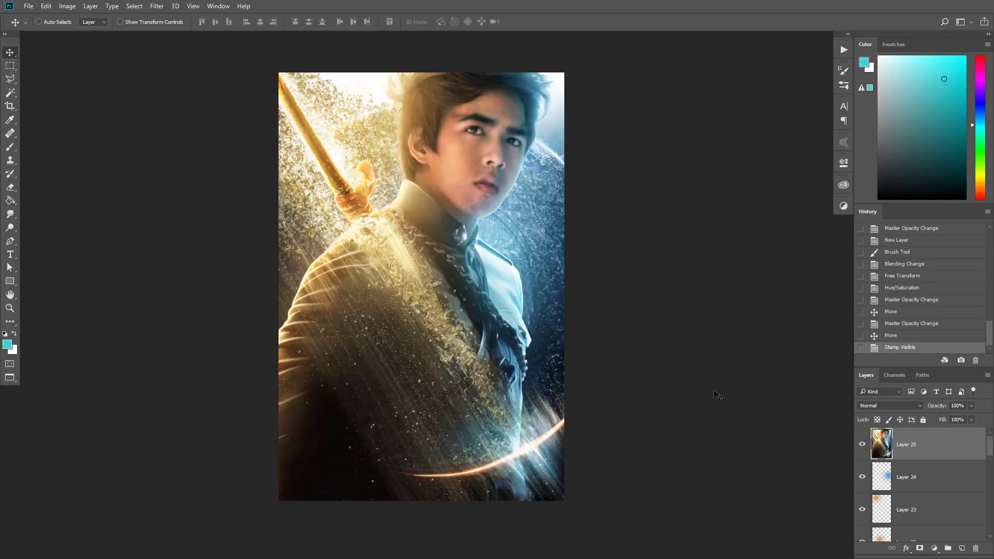
Step: Open the graded layer in Color Efex Pro 4 and adjust the detail and contrast of the ดึงรายละเอียด filter
left_click(156, 5)
mouse_move(248, 220)
left_click(314, 219)
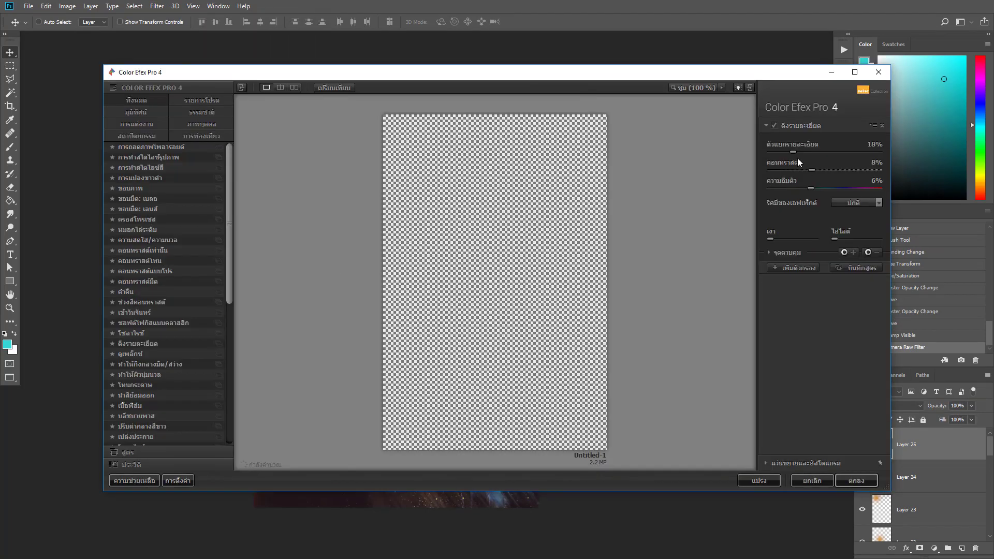
left_click_drag(813, 170, 798, 151)
Step: Add the cross-processing filter ครอสโพรเซส to the stack and choose its T01 method
left_click(794, 268)
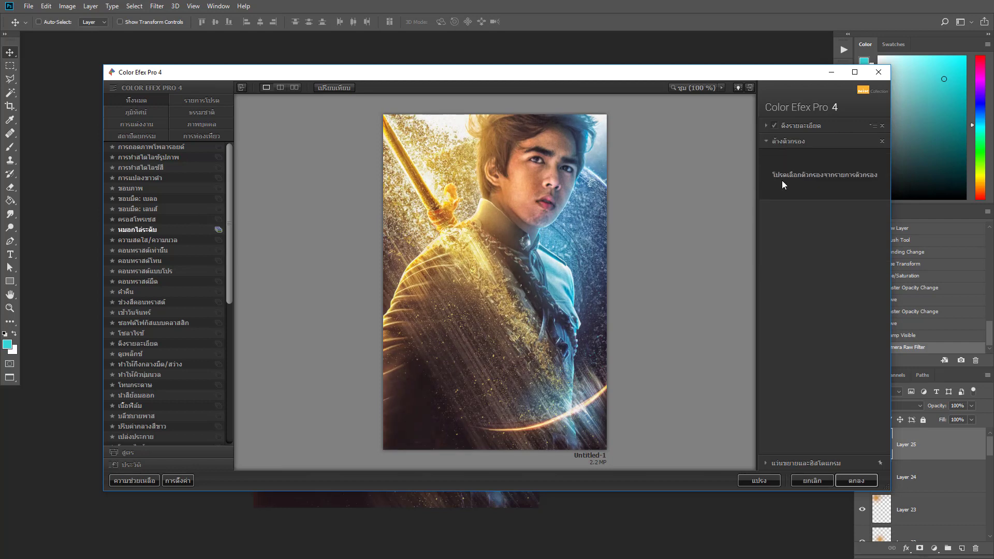
left_click(137, 219)
left_click(879, 163)
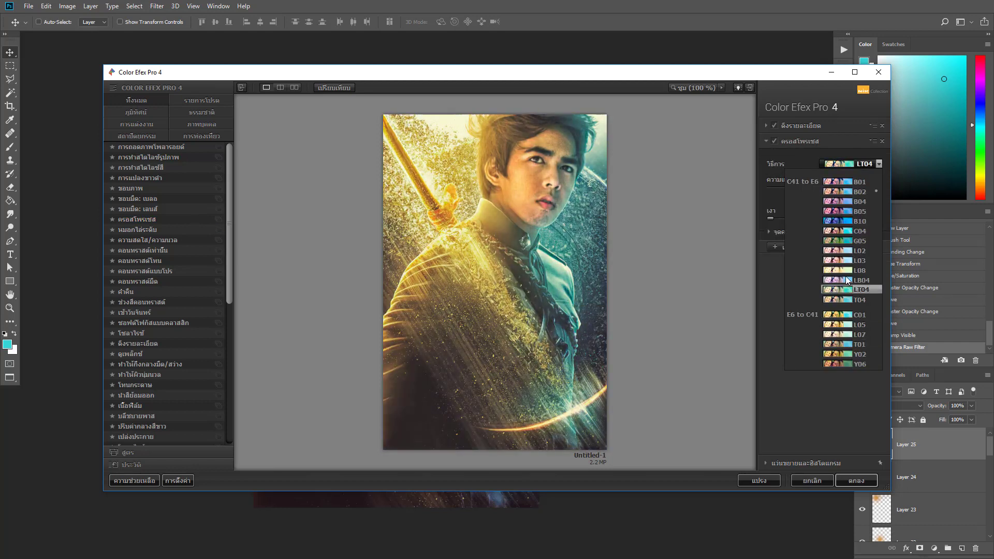
left_click(846, 344)
Step: Add the contrast-only filter คอนทราสต์เท่านั้น with its contrast at 2% and soft contrast at -22%
left_click(788, 247)
left_click(155, 261)
left_click(154, 251)
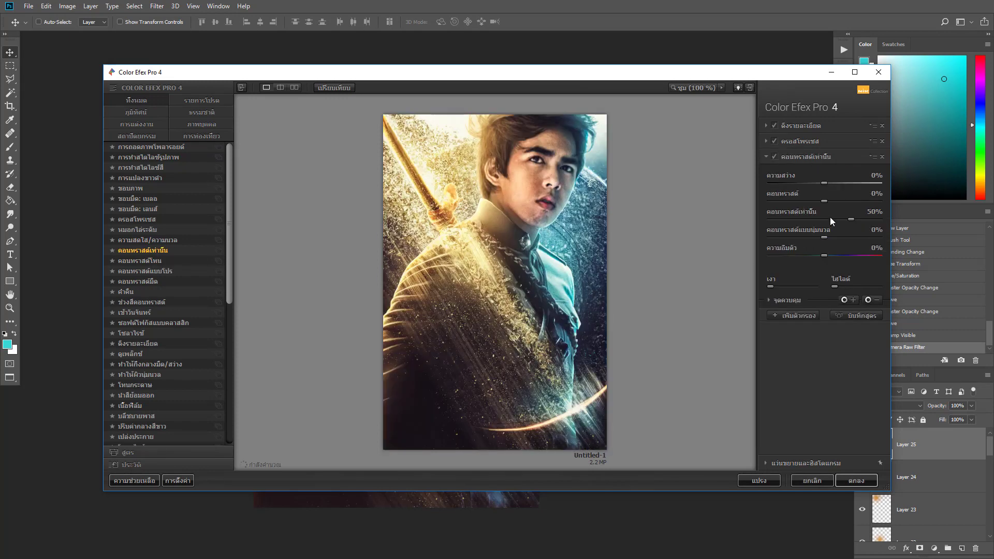
left_click(825, 218)
left_click(812, 236)
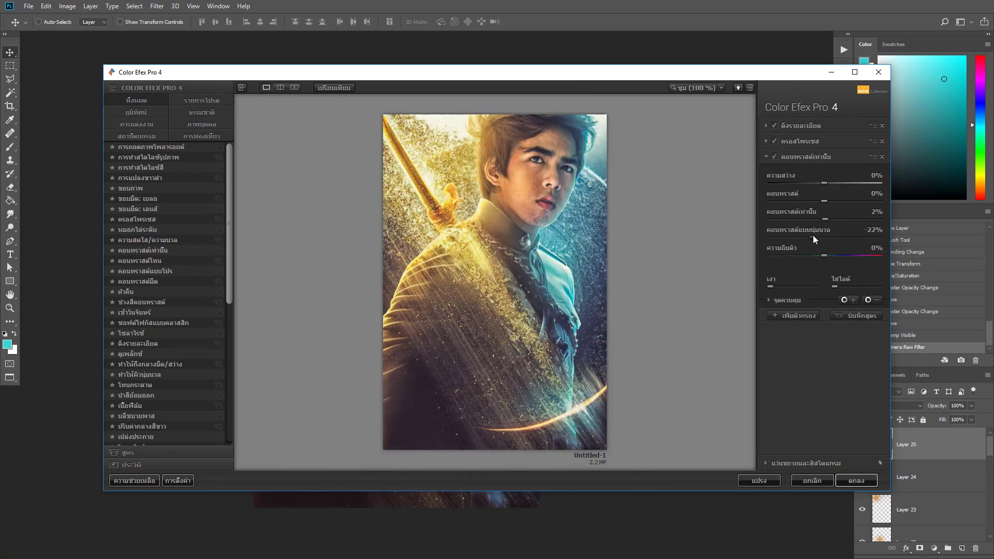
Step: Add a gold reflector-effect filter and lower its light intensity, with falloff 35%, position 47% and source direction 102°
left_click(797, 315)
scroll(171, 363, "down", 5)
left_click(795, 272)
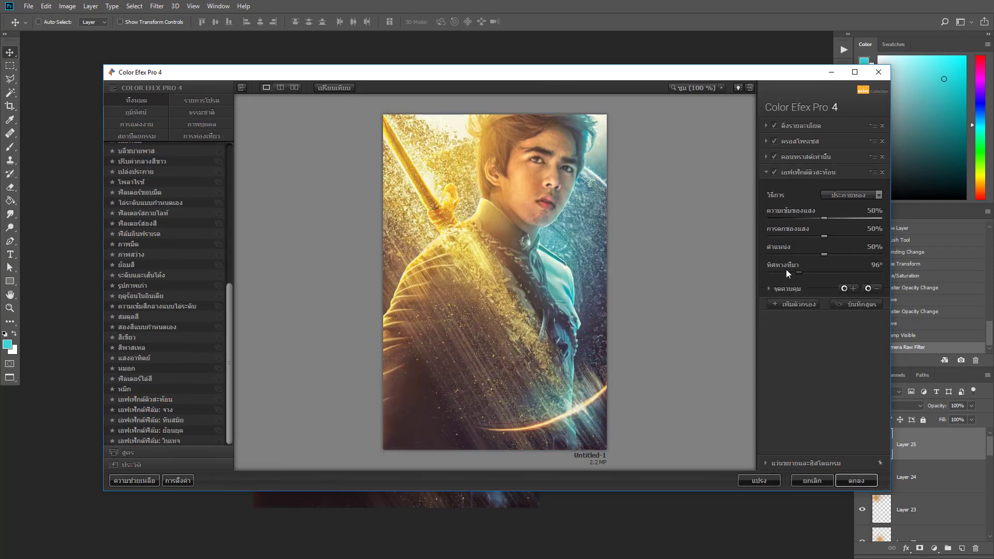
left_click(812, 255)
left_click(801, 237)
left_click(797, 218)
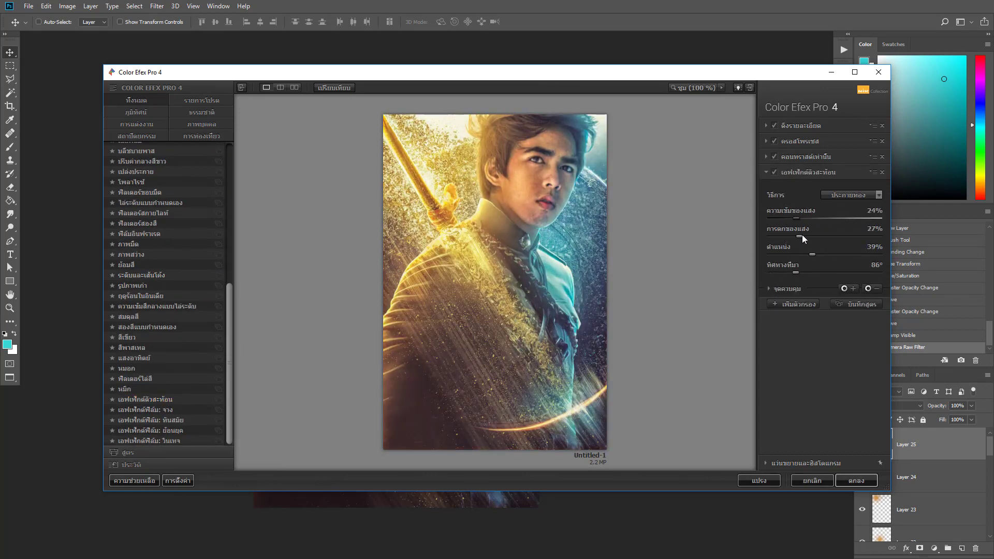
left_click(801, 218)
left_click(809, 273)
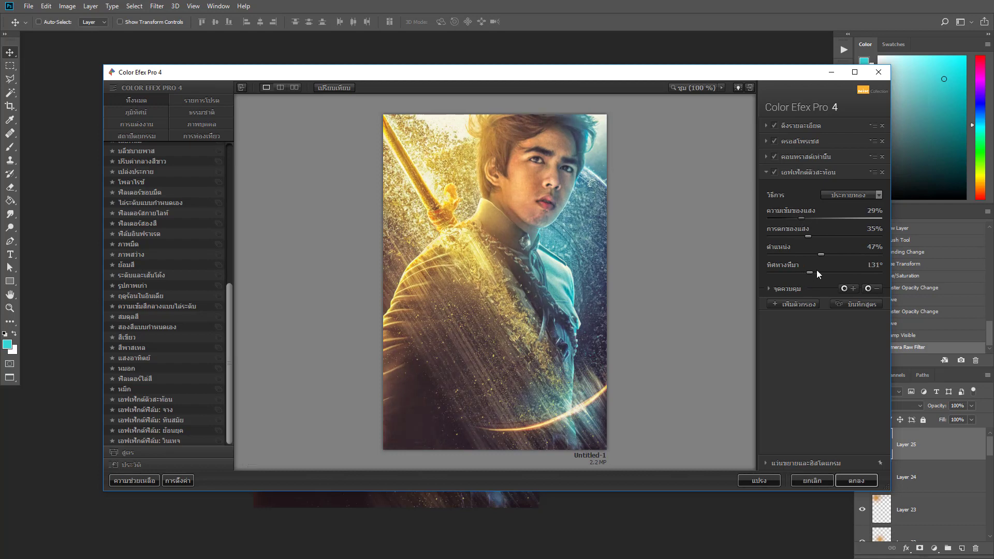
left_click(801, 273)
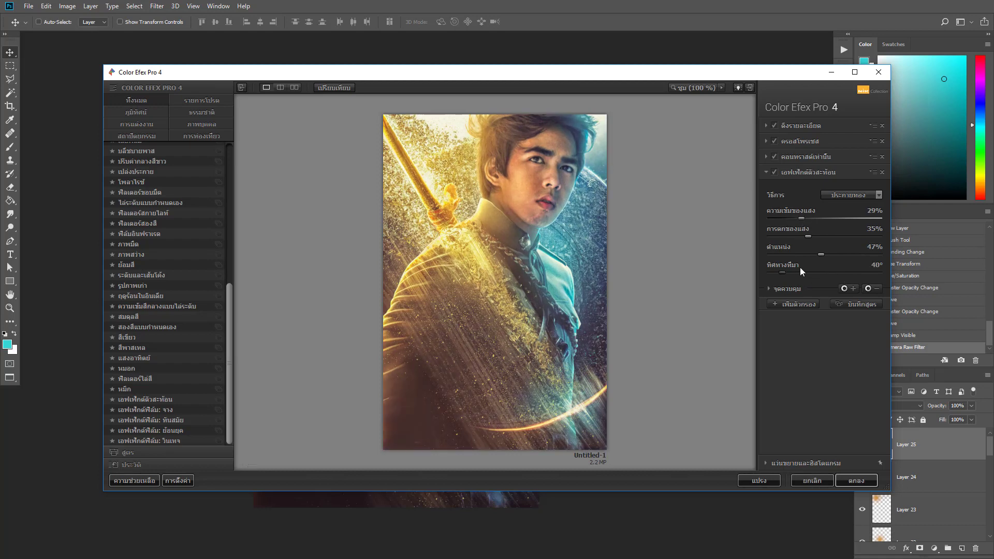
left_click(790, 219)
Step: Add the สมดุลสี filter with Tungsten To Daylight (1) at 10% strength and apply the whole filter stack
left_click(794, 304)
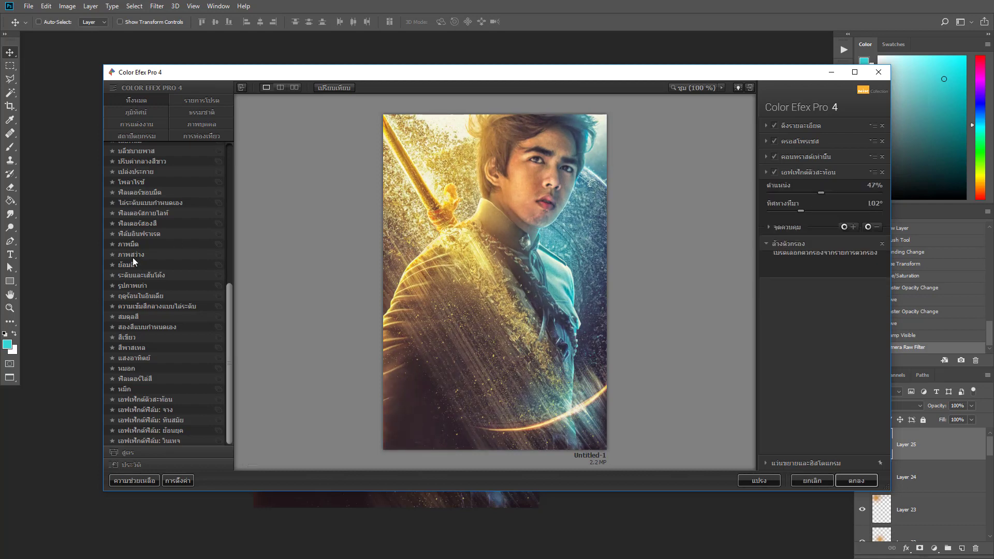
left_click(128, 317)
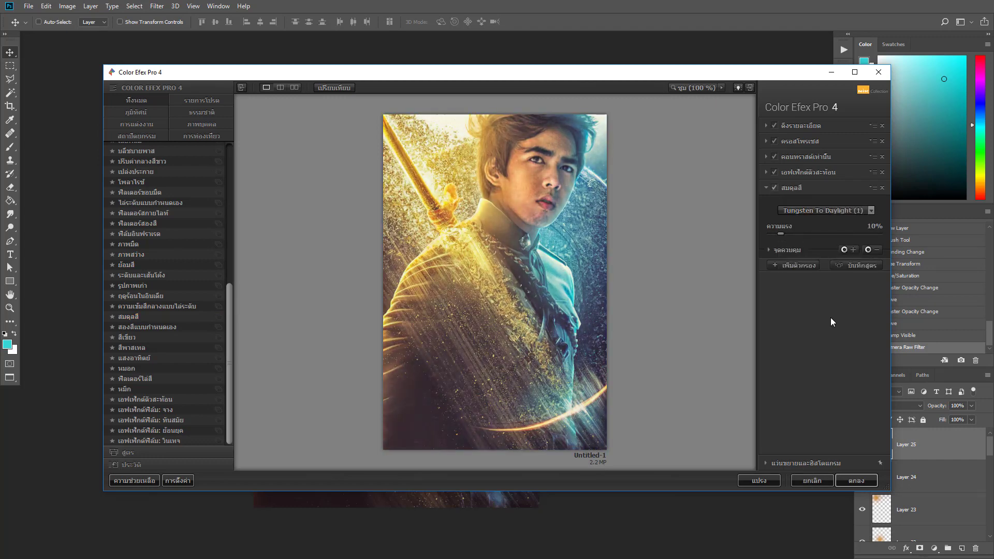
left_click(856, 480)
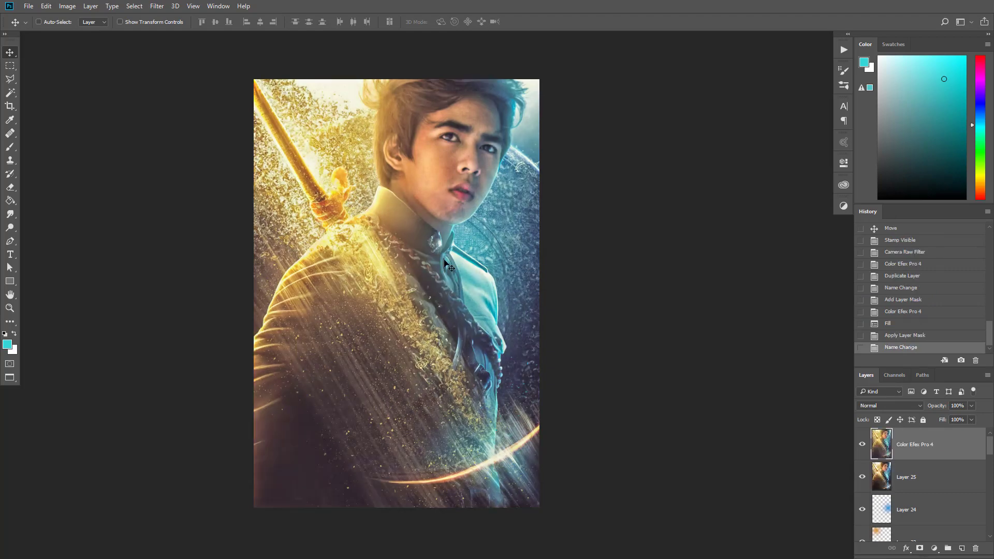
Step: Reopen Camera Raw on the Color Efex Pro 4 layer and set Highlights -19, Shadows +19, Whites +12, Blacks -7 and Clarity +12
key("shift+ctrl+a")
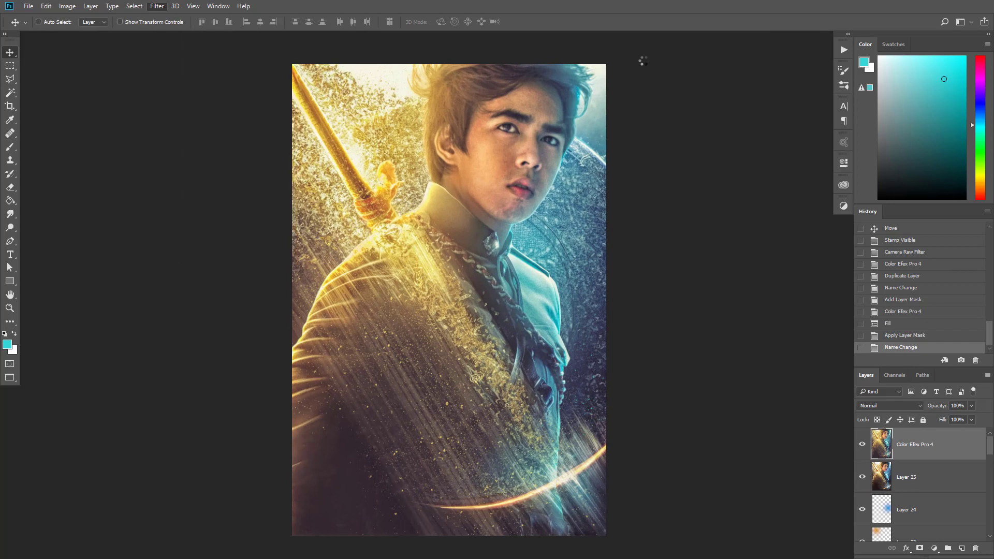
mouse_move(693, 246)
left_mouse_down()
mouse_move(657, 245)
mouse_move(682, 245)
left_mouse_up()
left_click_drag(694, 261, 705, 261)
left_click_drag(694, 319, 701, 319)
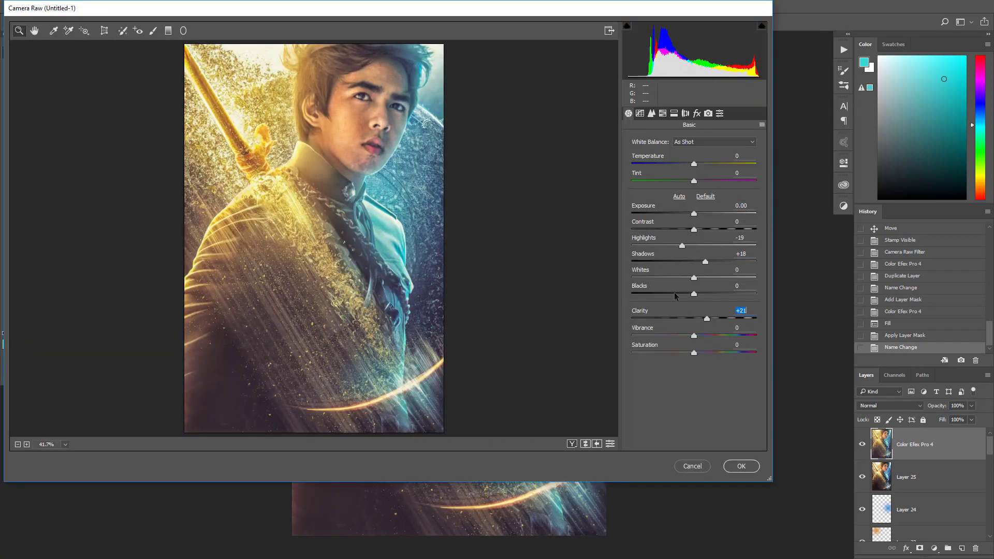
left_click(674, 293)
left_click(689, 293)
left_click(700, 277)
left_click(690, 293)
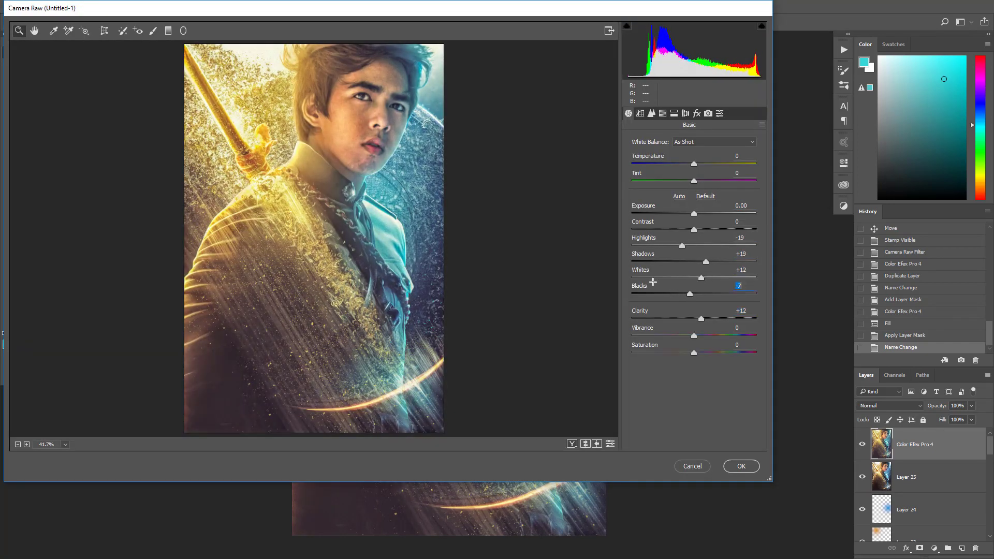
Step: Anchor the shadows on the RGB point curve and lift the black point to Input 2, Output 11
left_click(640, 114)
left_click(662, 288)
mouse_move(625, 306)
left_mouse_down()
mouse_move(661, 288)
mouse_move(629, 311)
left_mouse_up()
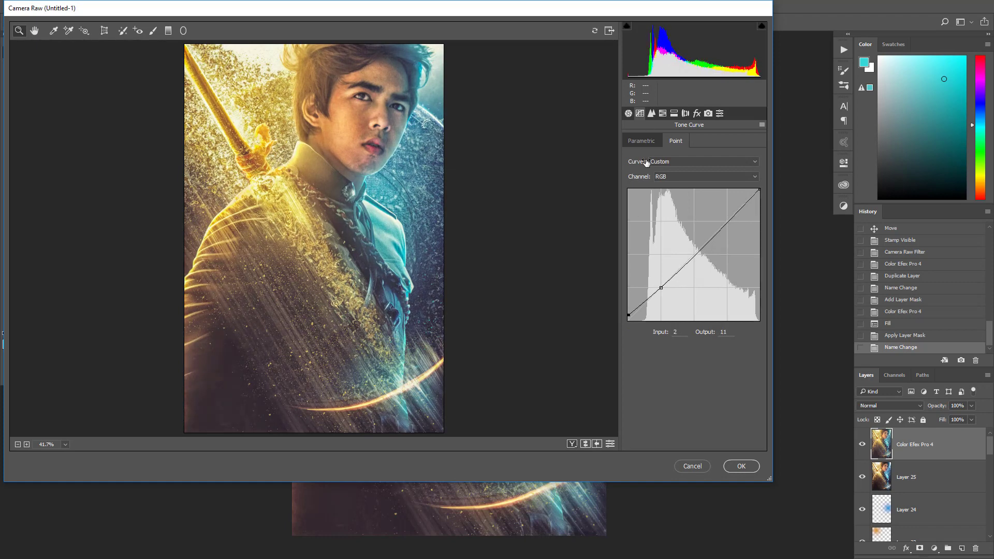
Step: Tint the shadows toward purple-blue with Split Toning at a shadow saturation of 11
left_click(652, 114)
left_click(663, 114)
left_click(674, 113)
left_click(645, 251)
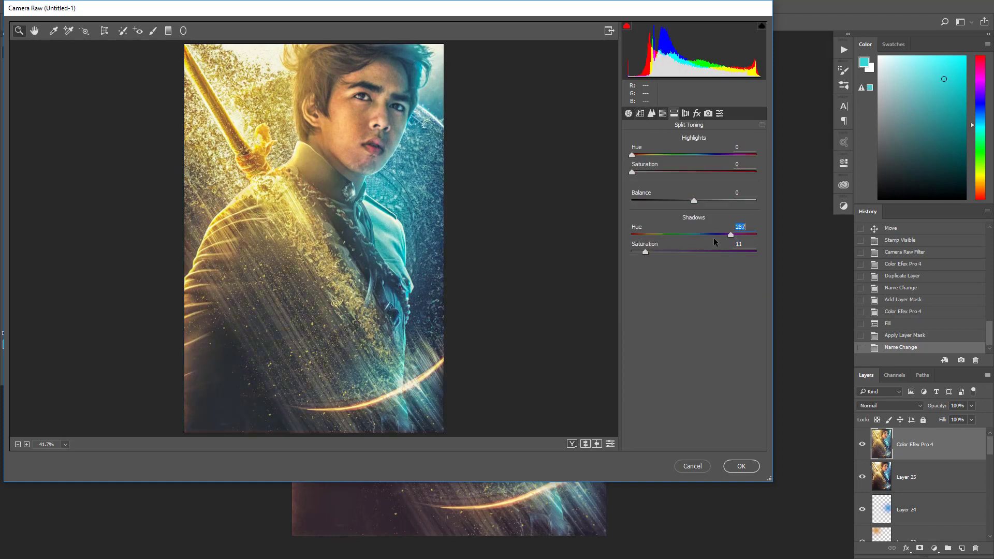
Step: Raise the basic Exposure to +0.15 and the Vibrance to +14
left_click(629, 114)
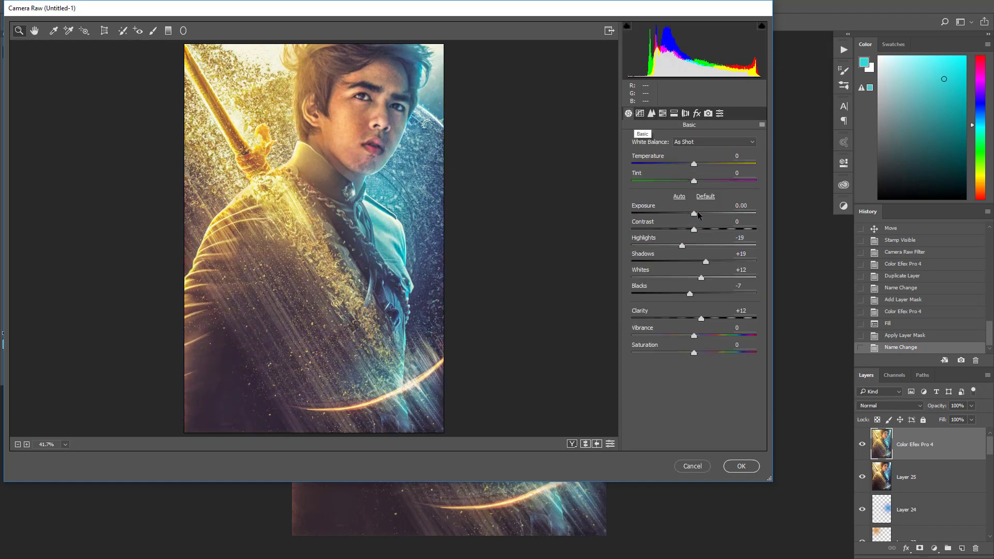
left_click_drag(725, 334, 713, 334)
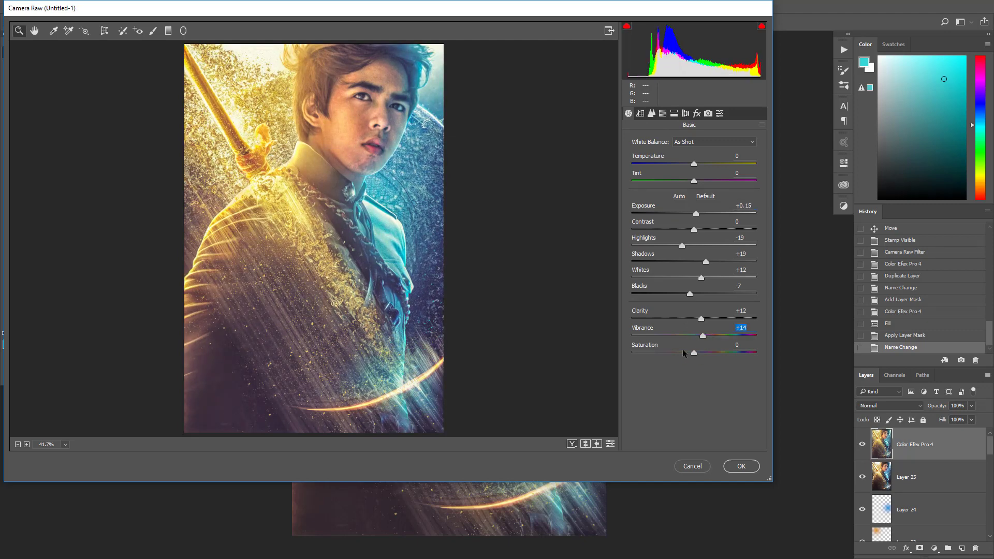
Step: Set the Split Toning highlights to hue 18 and saturation 6, and the shadow hue to 251
left_click(674, 113)
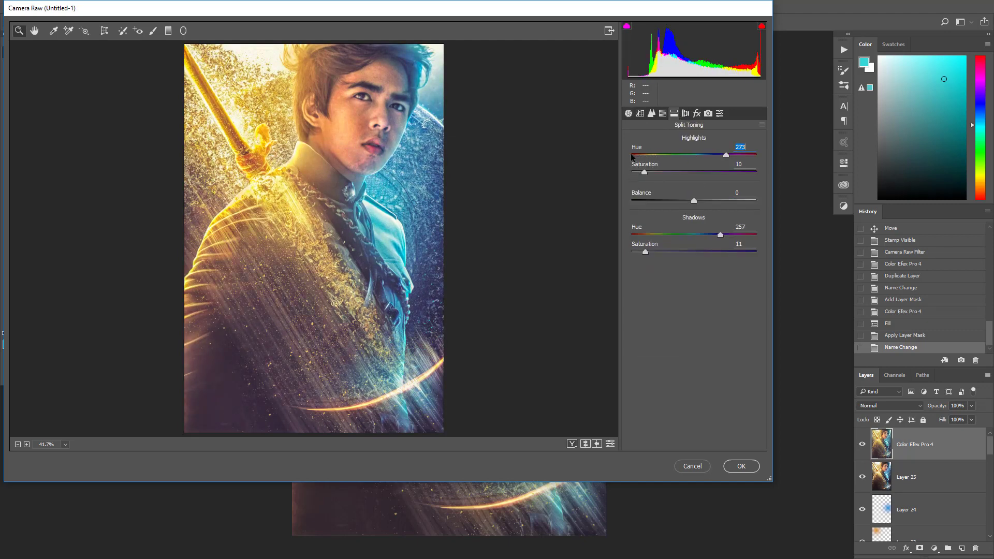
left_click_drag(654, 155, 640, 154)
left_click_drag(644, 172, 642, 172)
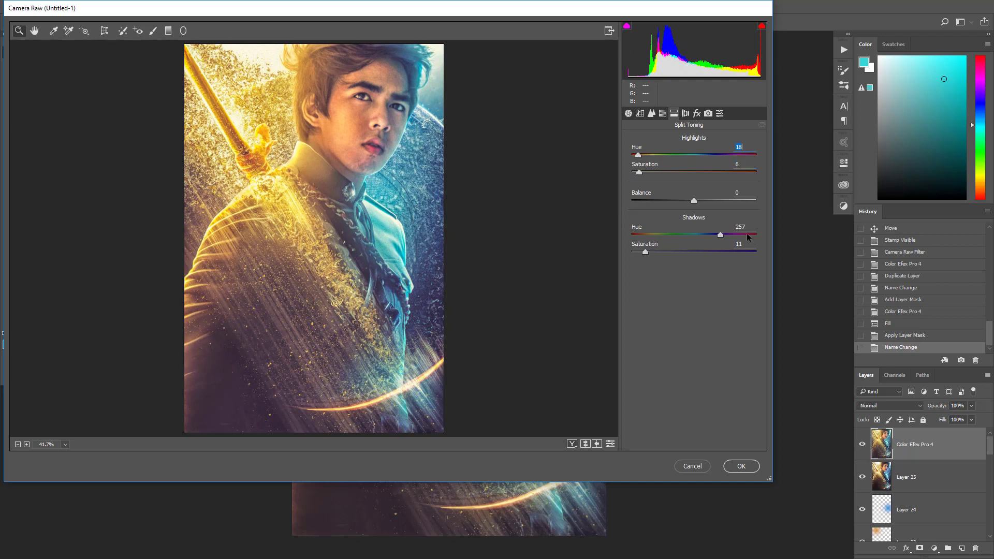
left_click(643, 232)
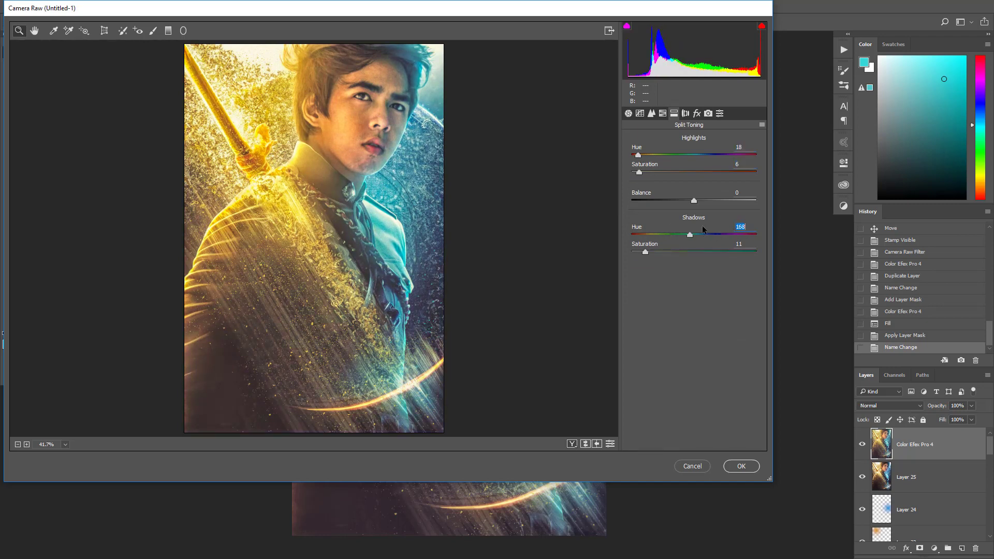
mouse_move(702, 226)
left_mouse_down()
mouse_move(661, 227)
mouse_move(718, 229)
left_mouse_up()
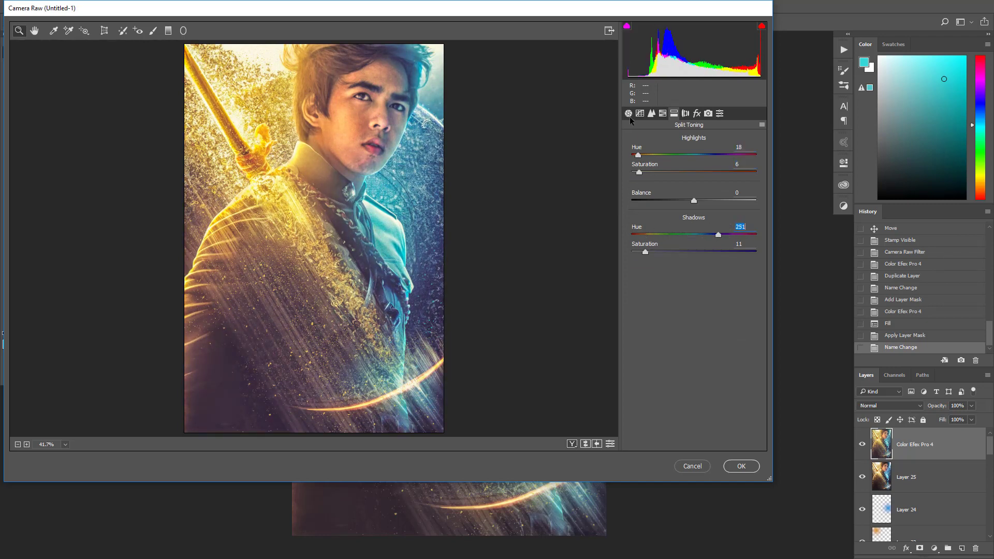
Step: Set the basic Tint to +3 and apply the Camera Raw grading to the Color Efex Pro 4 layer
left_click(629, 114)
left_click(696, 180)
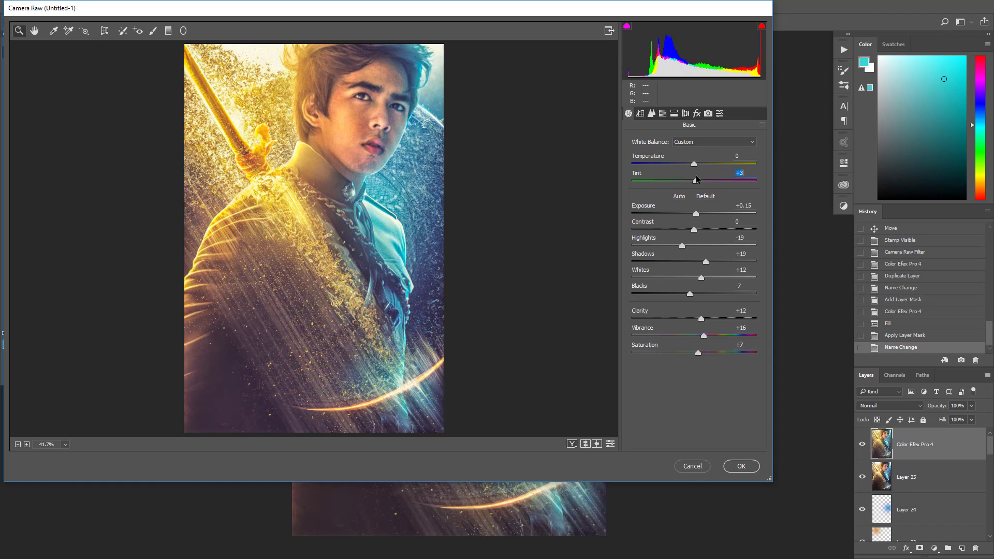
key("Return")
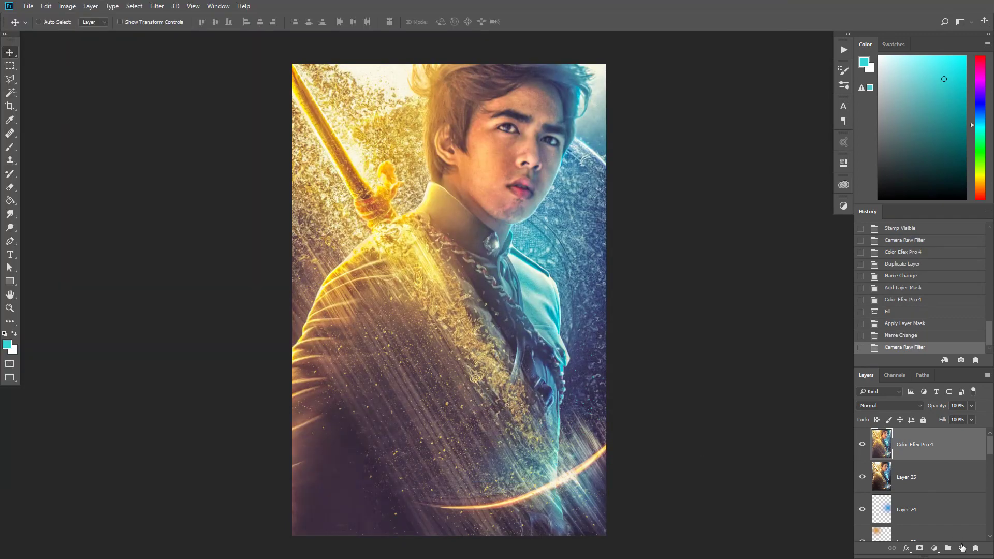
Step: On a new top layer, paint a large soft glow in sampled golden yellow over the chest and blend it with Screen
left_click(962, 548)
key("b")
left_click(388, 173, "alt")
left_click(365, 217, "alt")
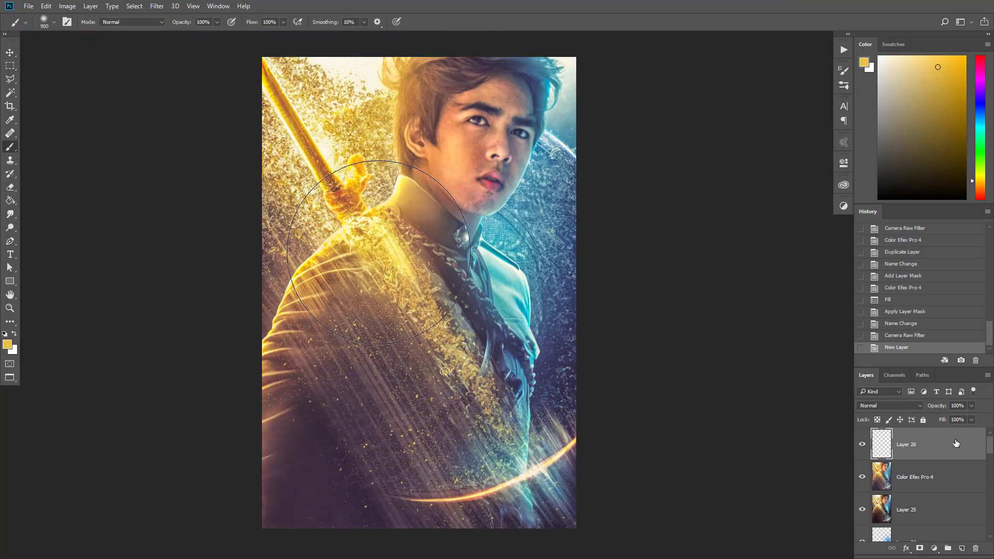
left_click(890, 405)
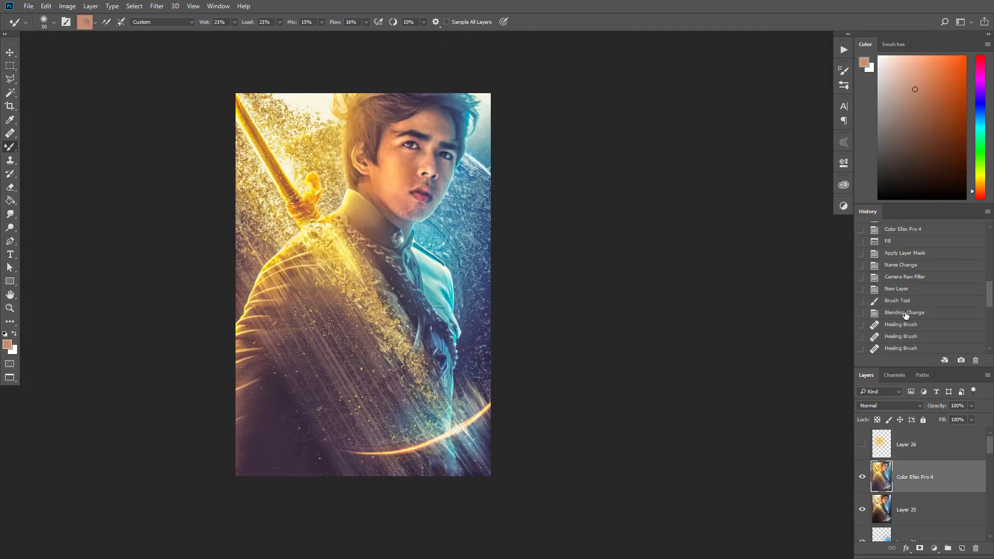
Step: Revert the history to the glow layer's blending change, and adjust the glow with Hue/Saturation to hue -8 and saturation +3
left_click(904, 310)
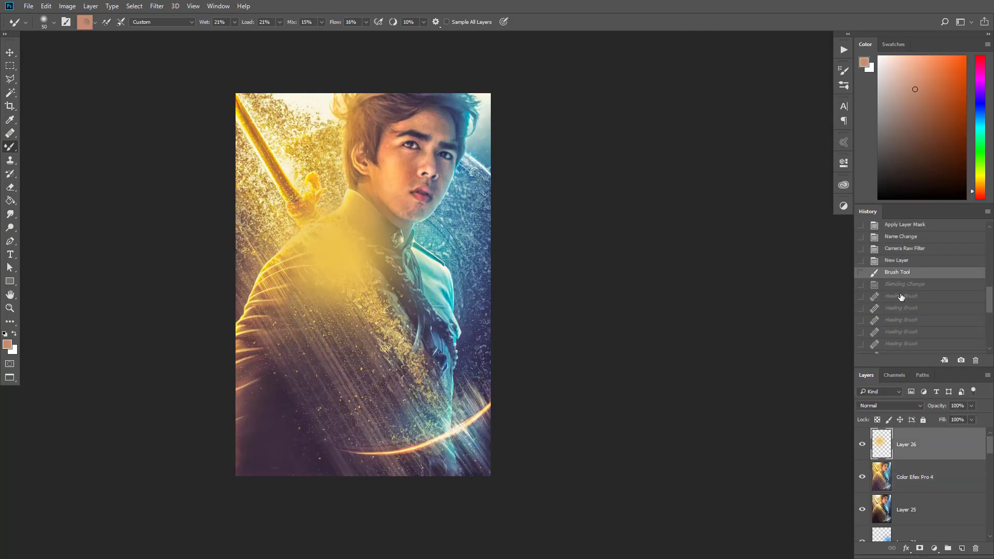
left_click(904, 284)
key("ctrl+u")
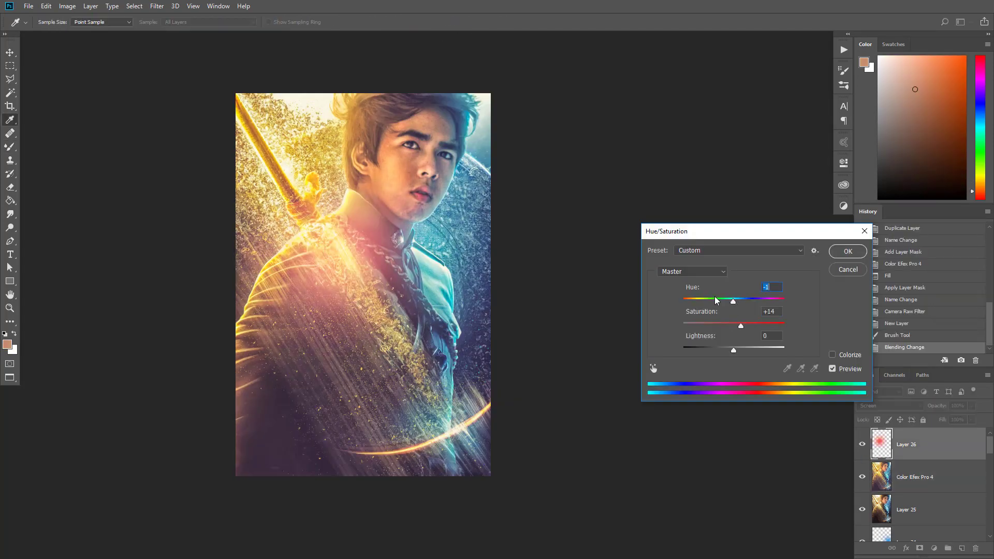
left_click_drag(739, 322, 735, 323)
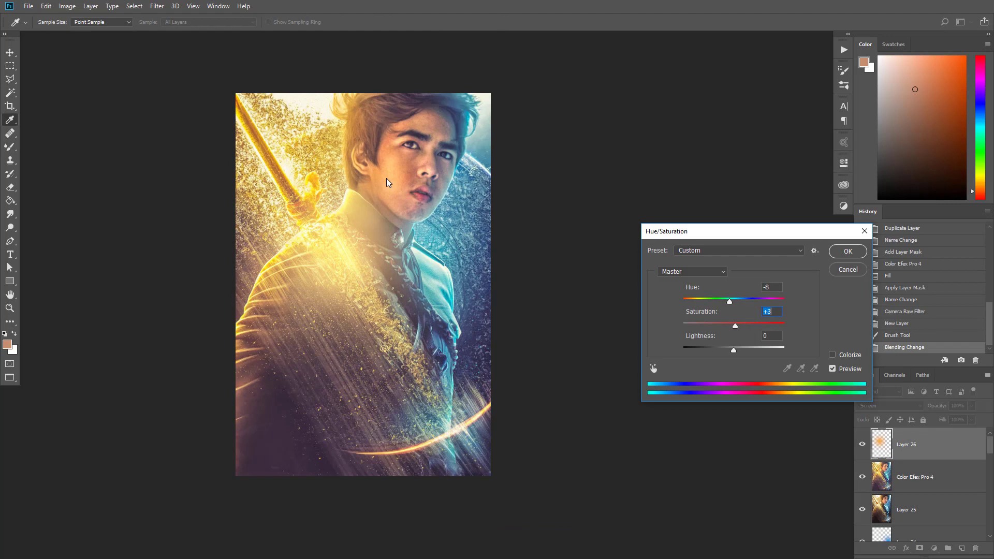
key("Return")
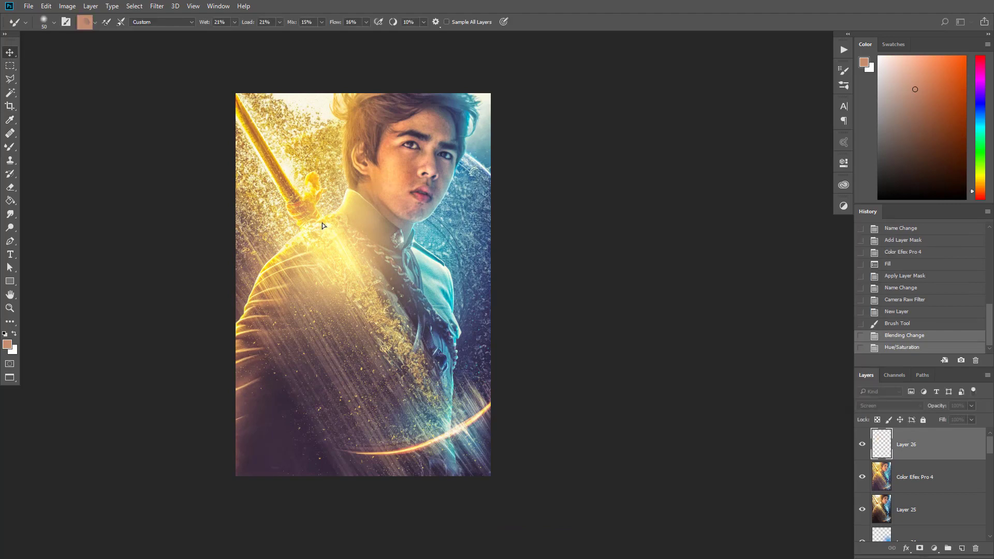
Step: Move the glow slightly up toward the sword hilt and lower its layer opacity to 39%
key("v")
left_click_drag(322, 224, 309, 204)
key("2")
key("5")
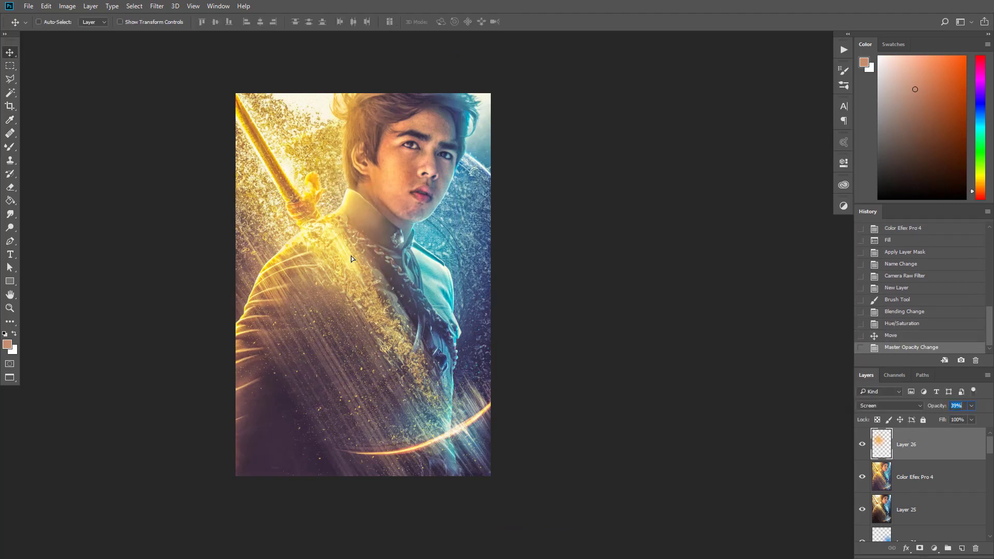